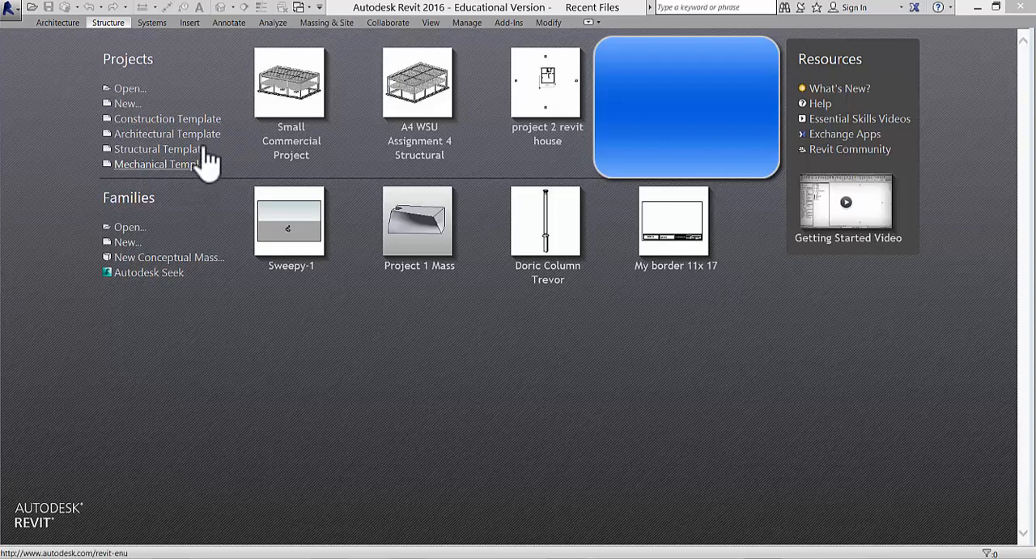
# Step: Start creating a new project so that a template can be chosen for it
pyautogui.click(10, 10)
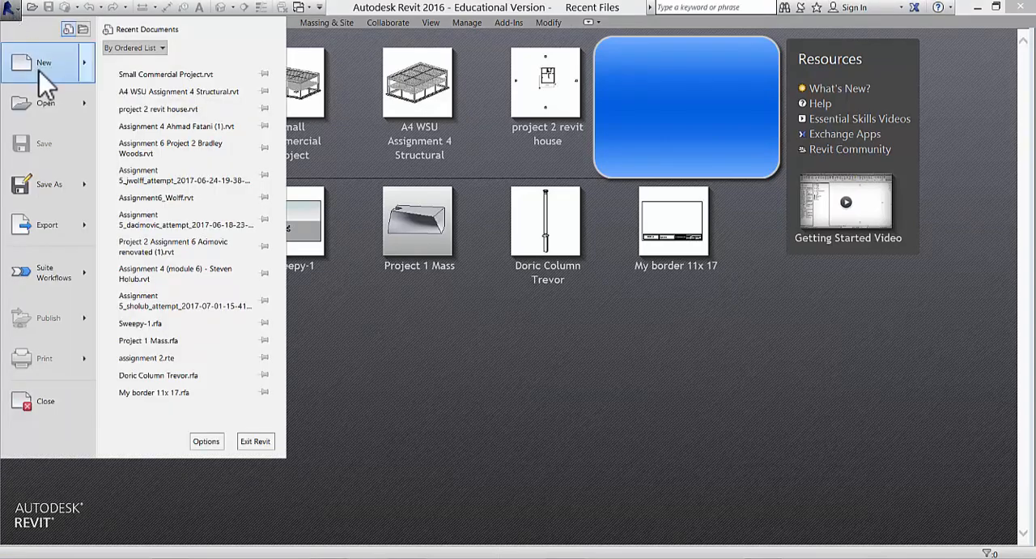
pyautogui.moveTo(39, 71)
pyautogui.click(170, 69)
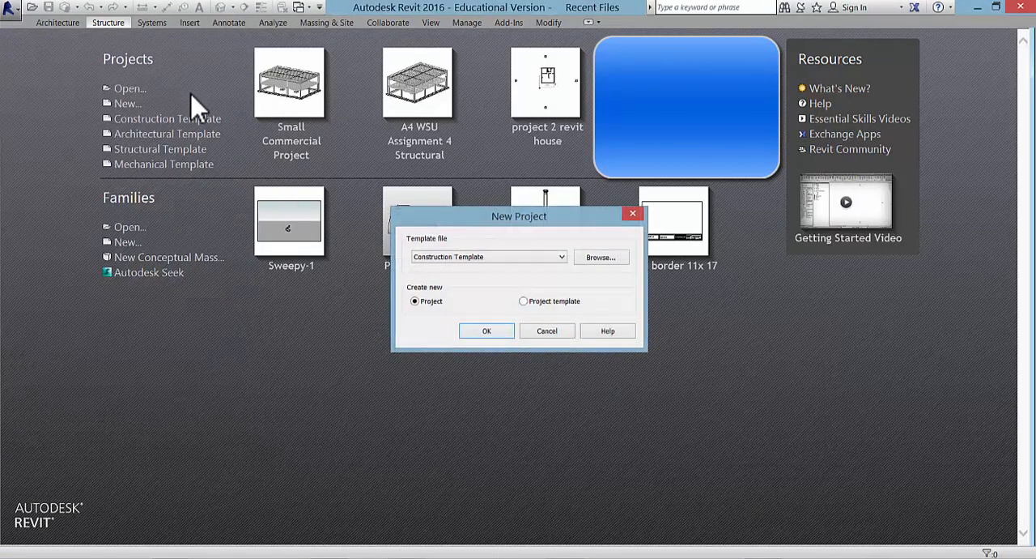
# Step: Browse the US Imperial template files available for the new project without choosing one
pyautogui.click(569, 261)
pyautogui.click(563, 215)
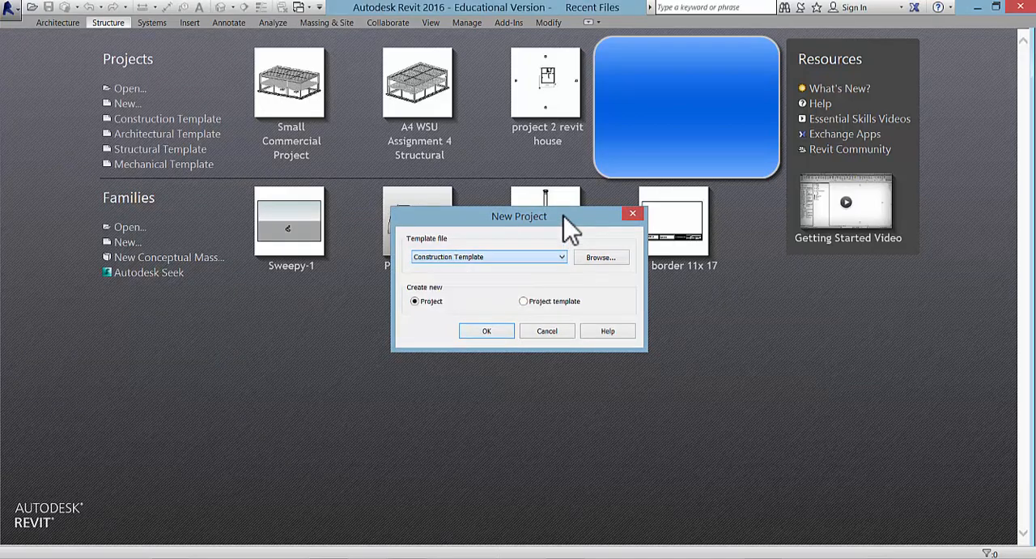
pyautogui.click(565, 258)
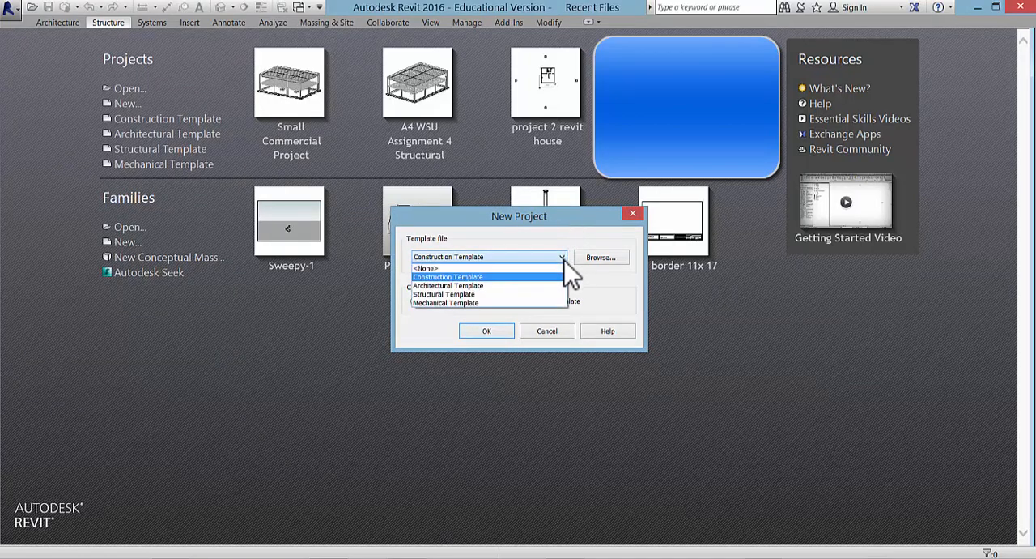
pyautogui.click(606, 262)
pyautogui.click(606, 262)
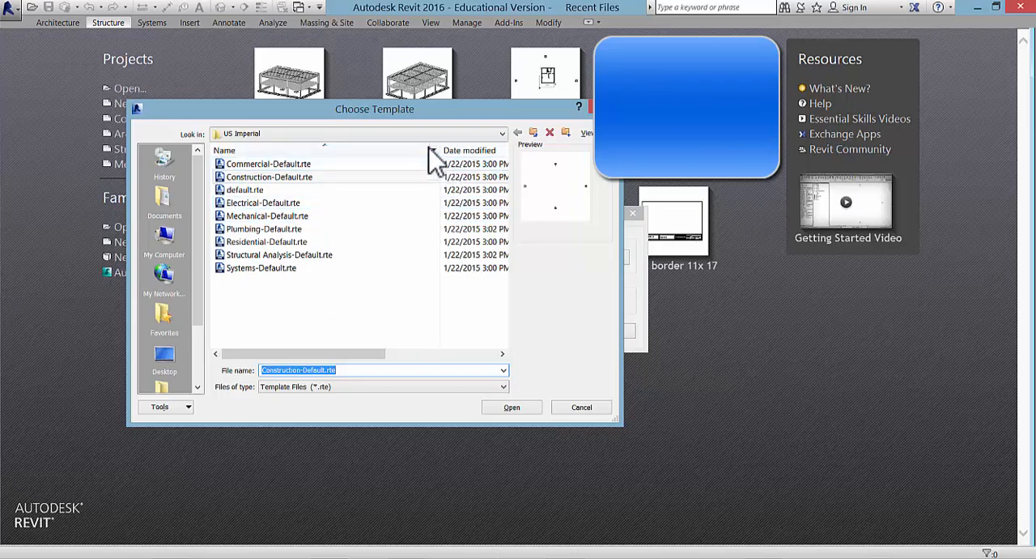
pyautogui.moveTo(446, 113); pyautogui.dragTo(562, 68)
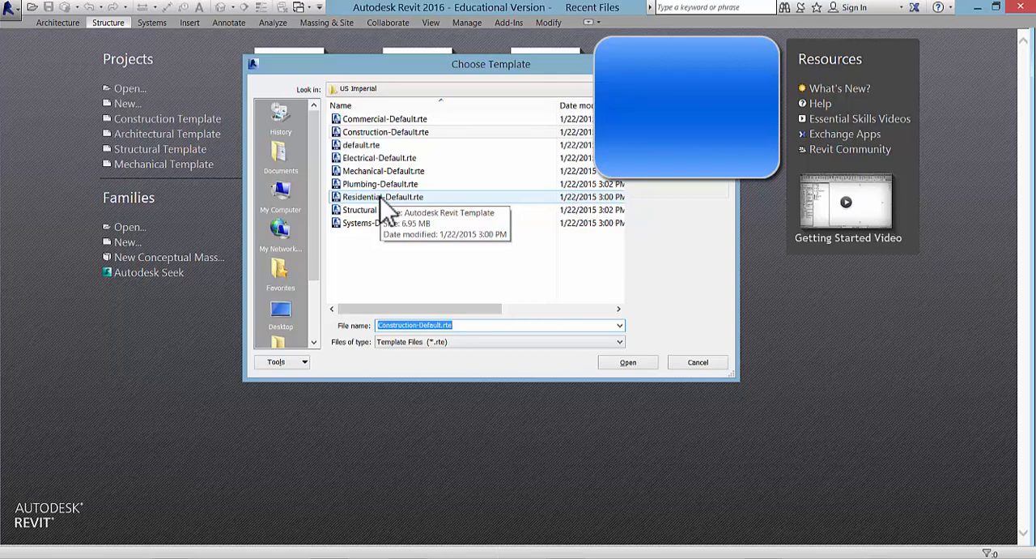
pyautogui.click(701, 366)
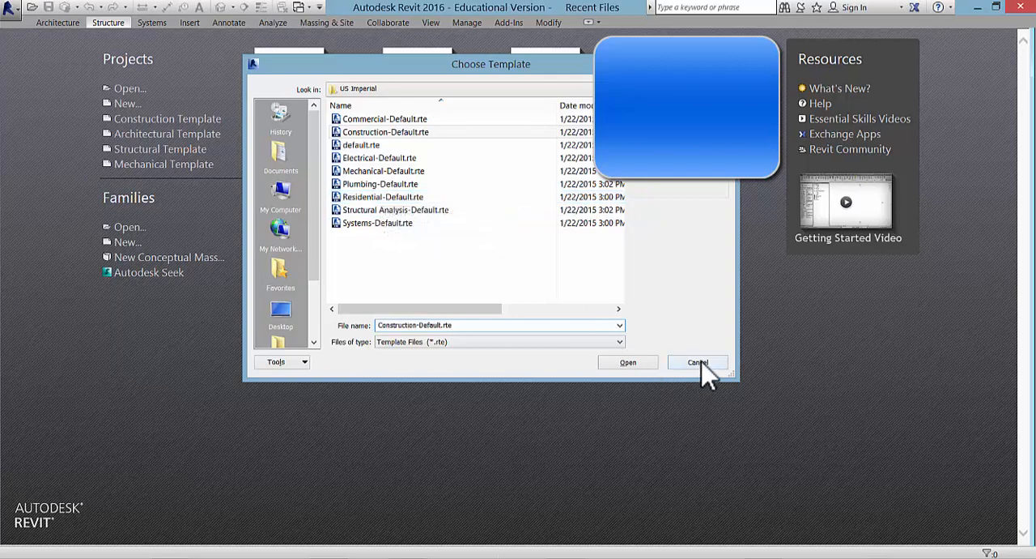
# Step: Create the new project from the Architectural Template
pyautogui.click(556, 257)
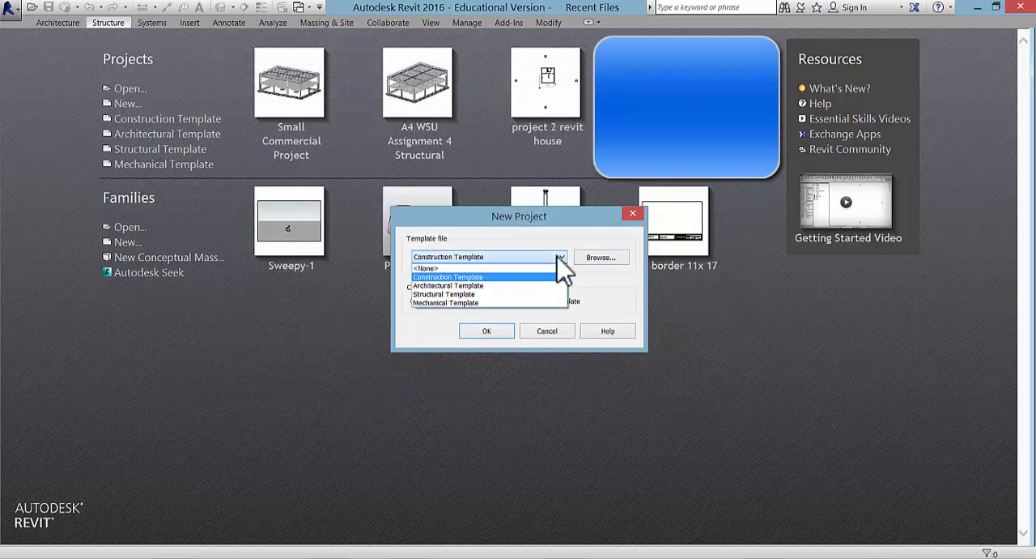
pyautogui.click(517, 286)
pyautogui.click(493, 328)
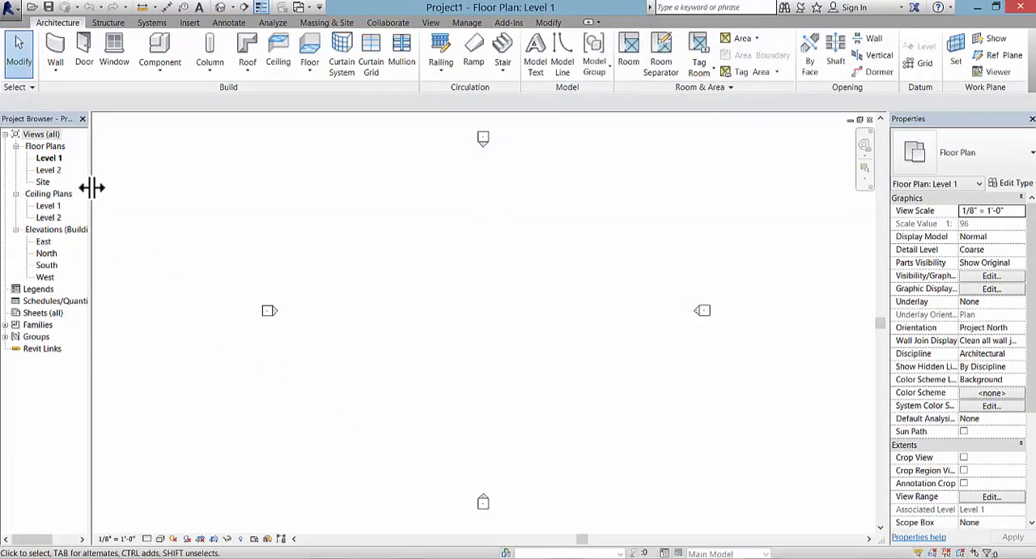
# Step: Widen the Project Browser just enough to fit the full view names
pyautogui.moveTo(91, 188); pyautogui.dragTo(169, 204)
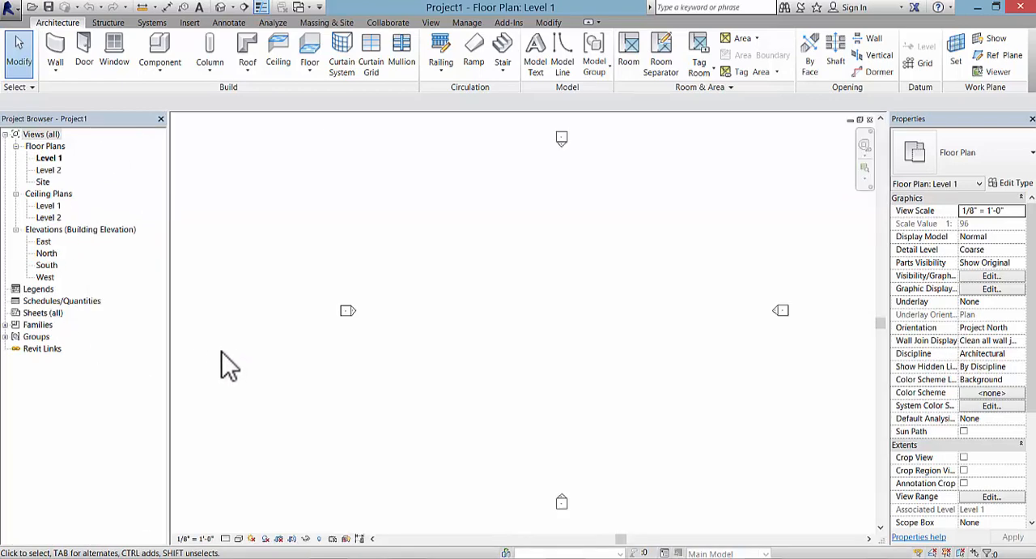
pyautogui.moveTo(167, 347); pyautogui.dragTo(141, 364)
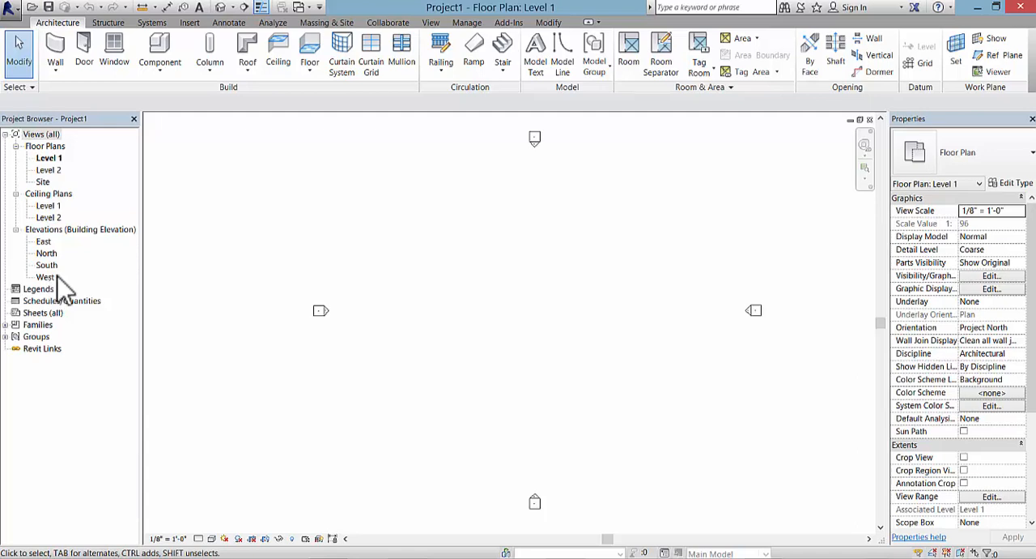
# Step: Draw the first vertical grid line in the Level 1 floor plan, toward the west side between the elevation markers
pyautogui.moveTo(536, 331); pyautogui.dragTo(463, 326, button='middle')
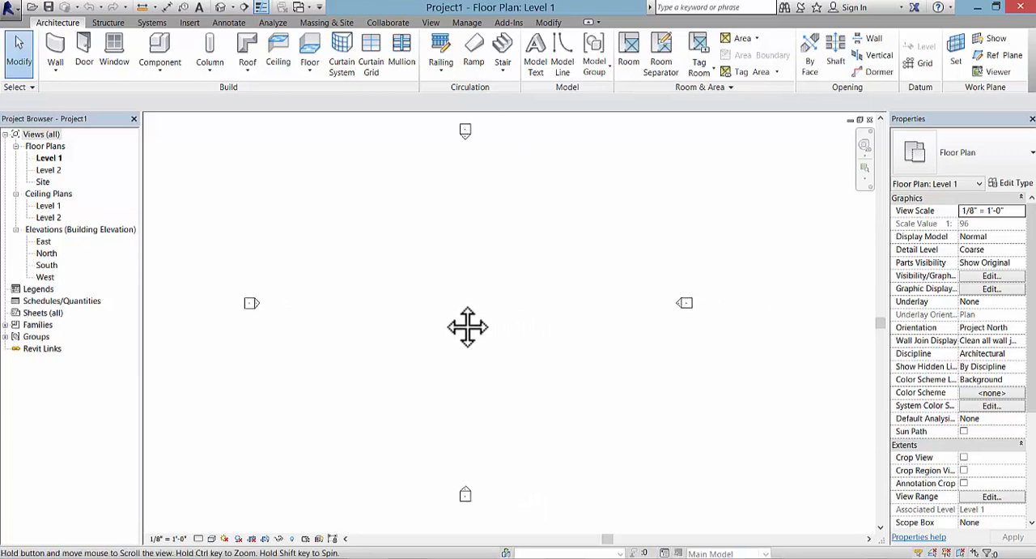
pyautogui.click(49, 158)
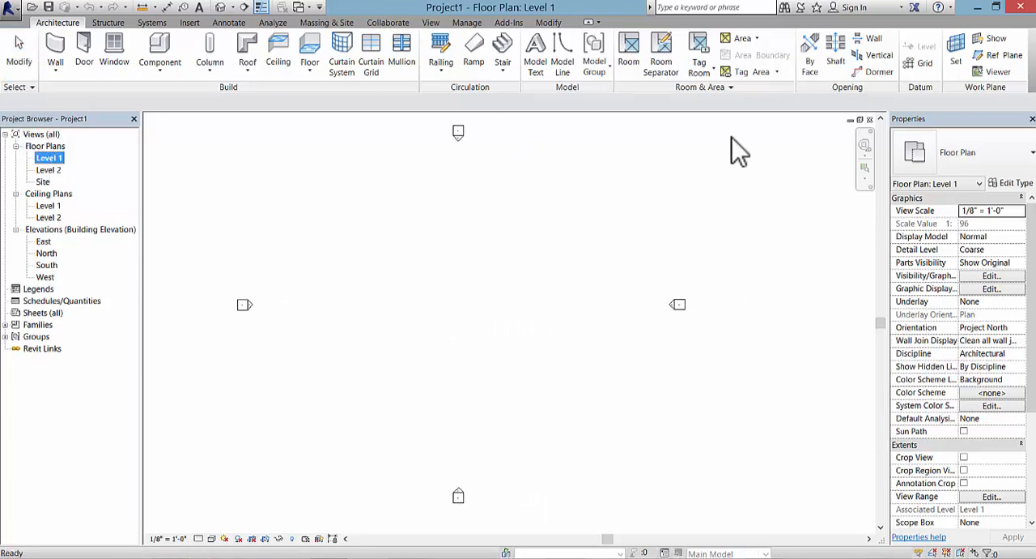
pyautogui.click(926, 65)
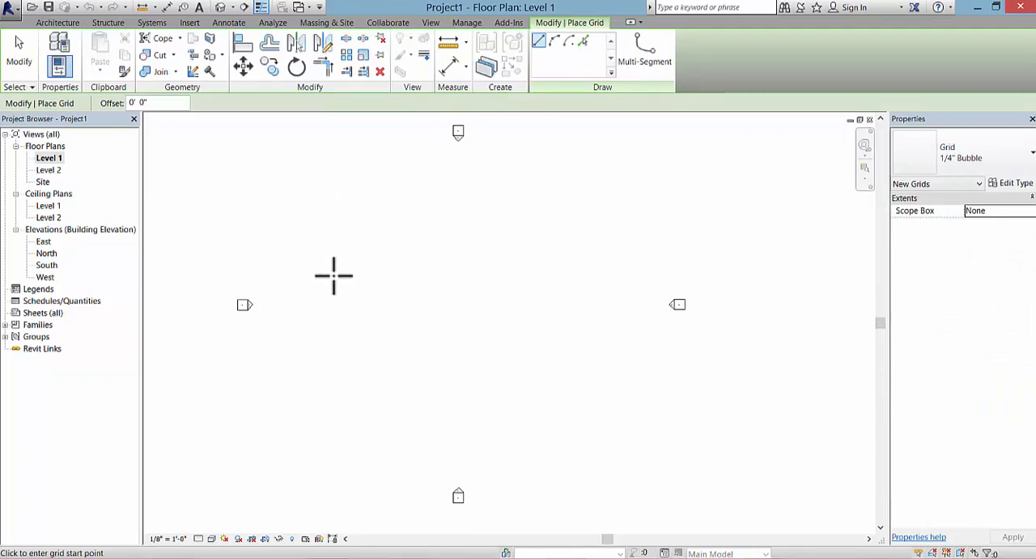
pyautogui.click(330, 428)
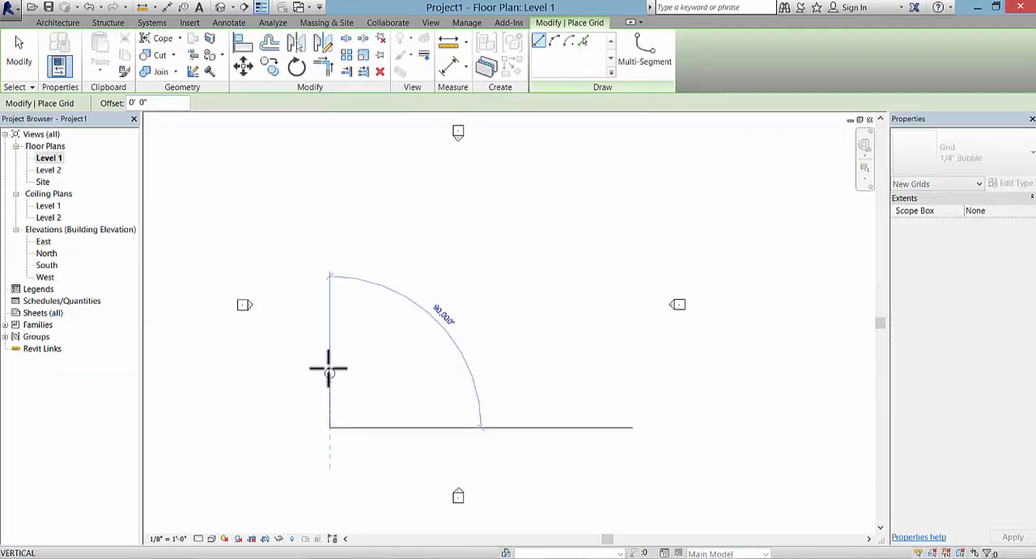
pyautogui.click(329, 182)
# Step: Draw a second vertical grid line 20' to the right of the first, aligned with its ends
pyautogui.scroll(3, 350, 207)
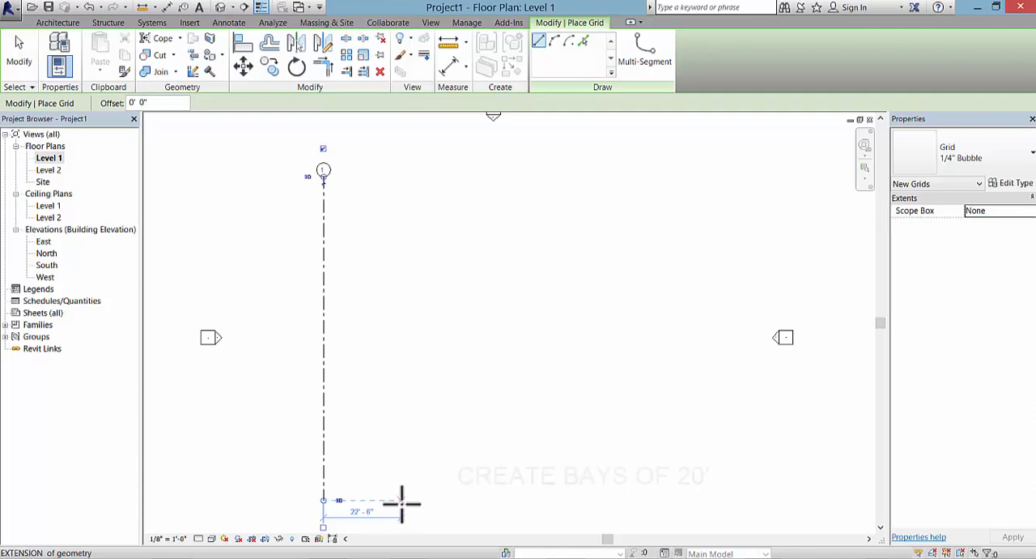
pyautogui.click(368, 463)
pyautogui.press('Escape')
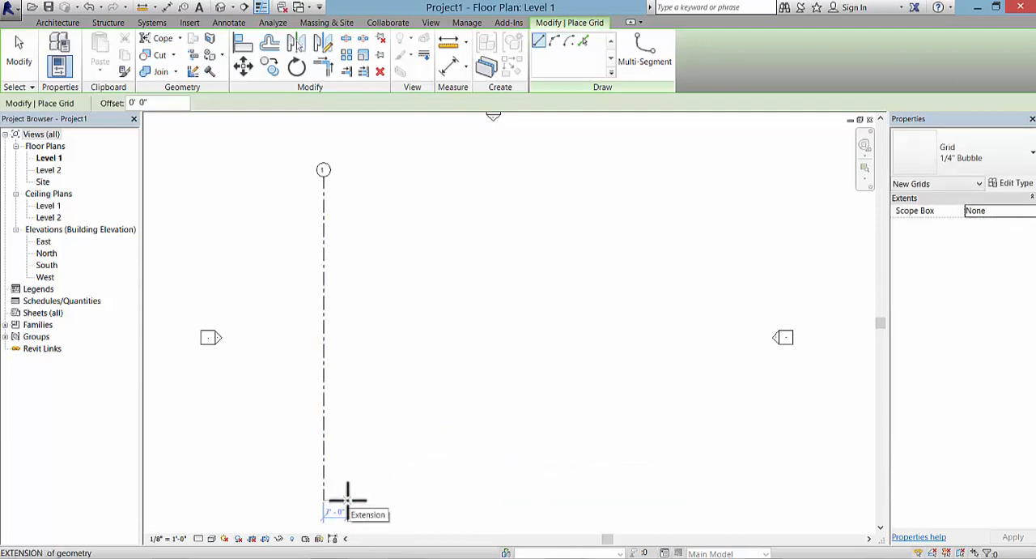
pyautogui.click(394, 499)
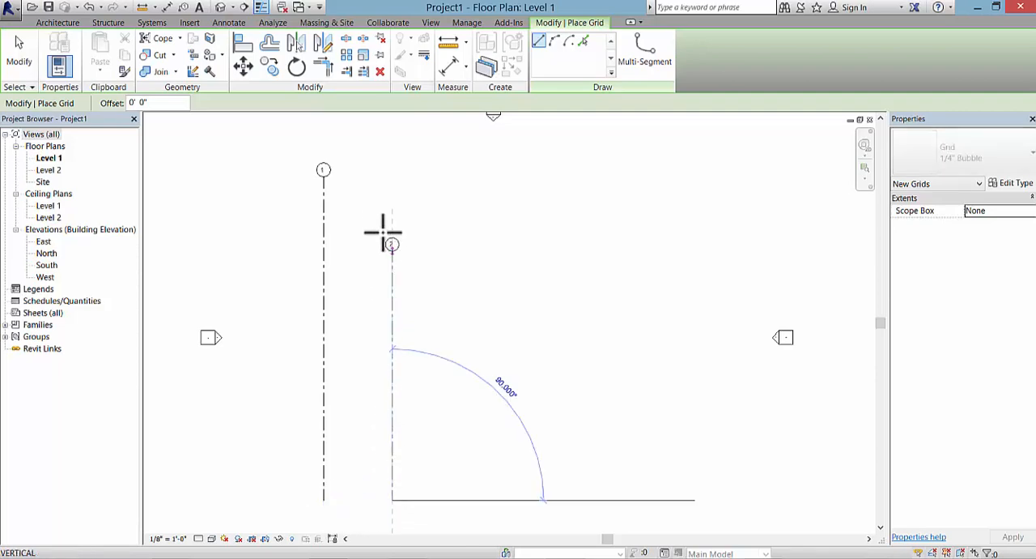
pyautogui.click(392, 180)
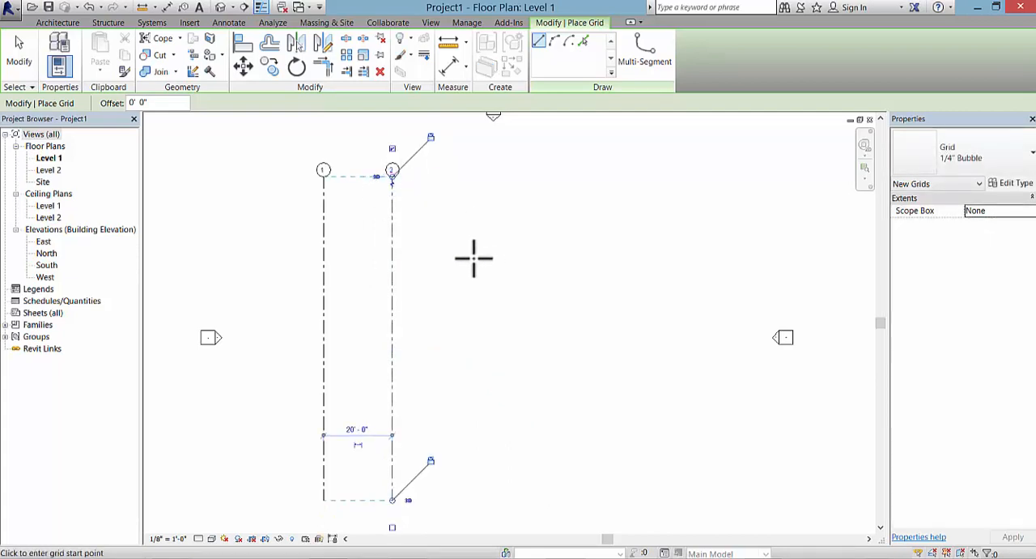
# Step: Add two more vertical grid lines to the right at 20' spacing, aligned with the existing ones
pyautogui.click(393, 500)
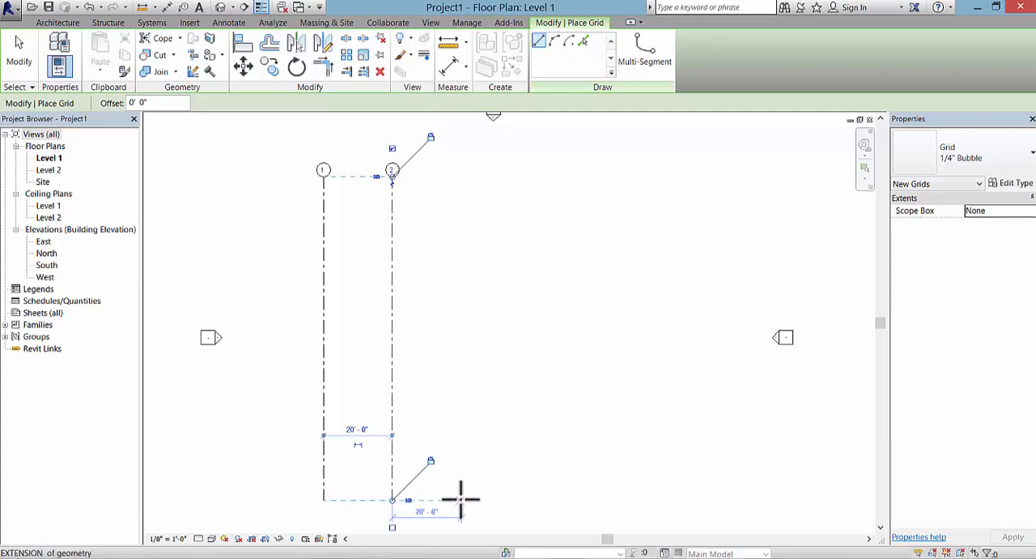
pyautogui.click(461, 499)
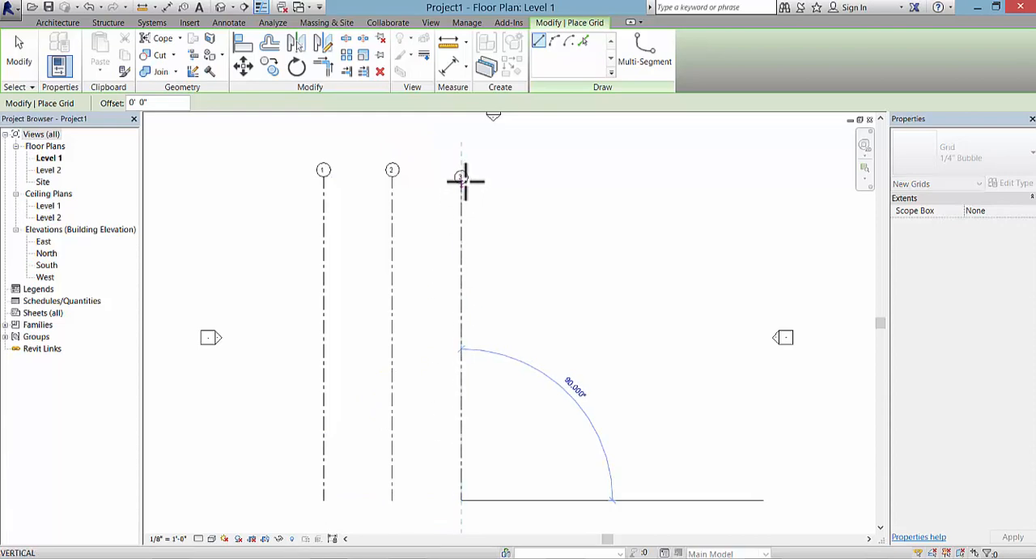
pyautogui.click(463, 173)
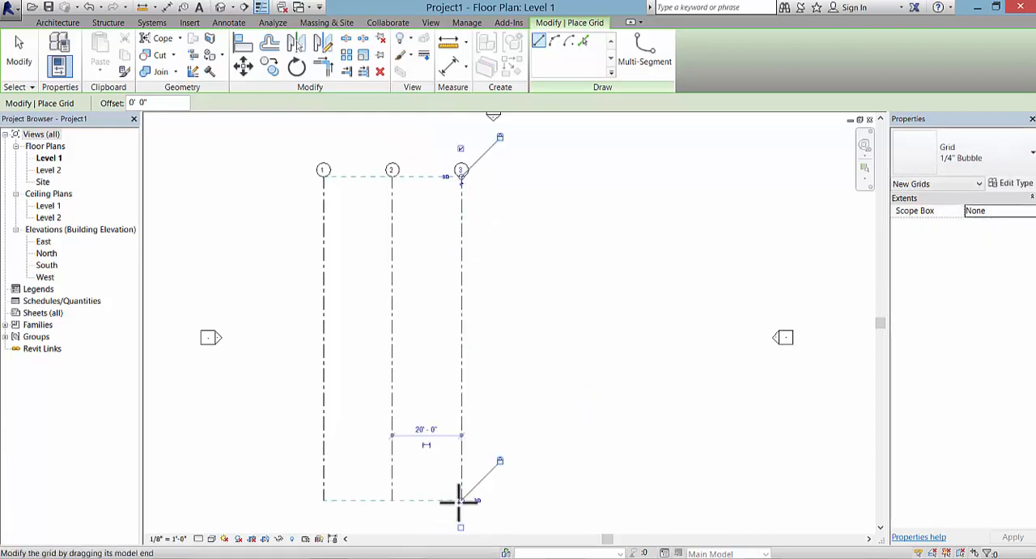
pyautogui.click(531, 500)
pyautogui.click(530, 174)
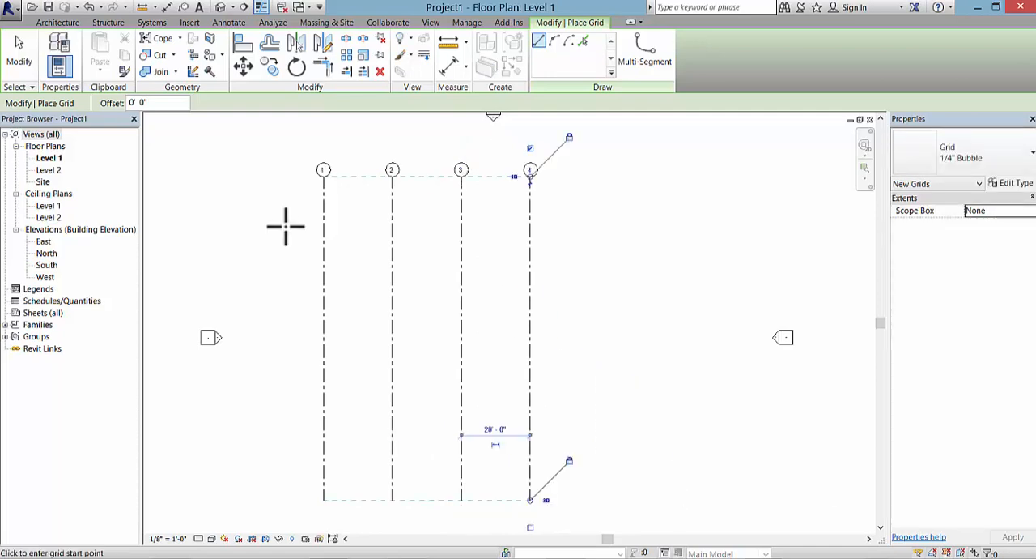
# Step: Draw three horizontal grid lines across the vertical ones, spaced 20' apart from the upper one downward with their ends aligned
pyautogui.click(285, 218)
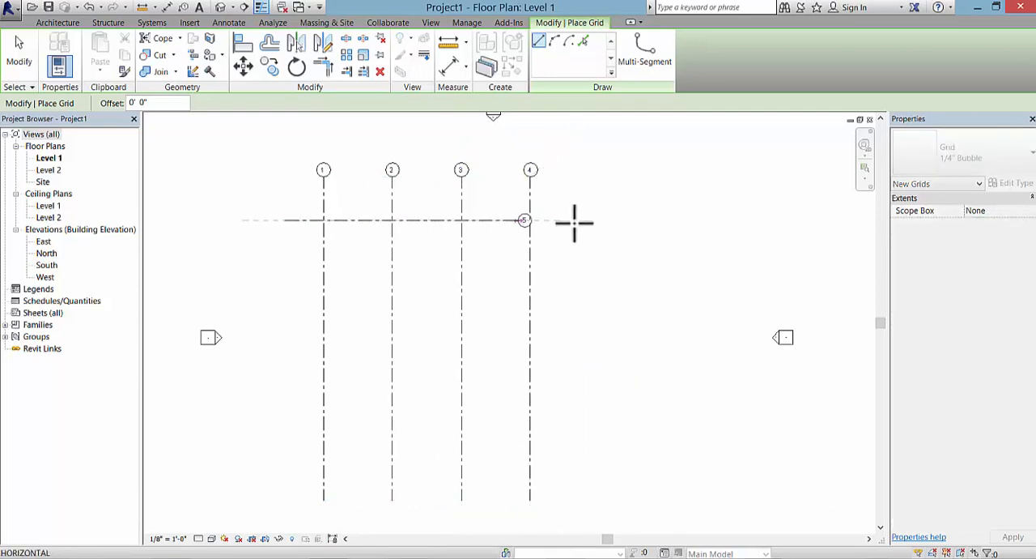
pyautogui.click(620, 220)
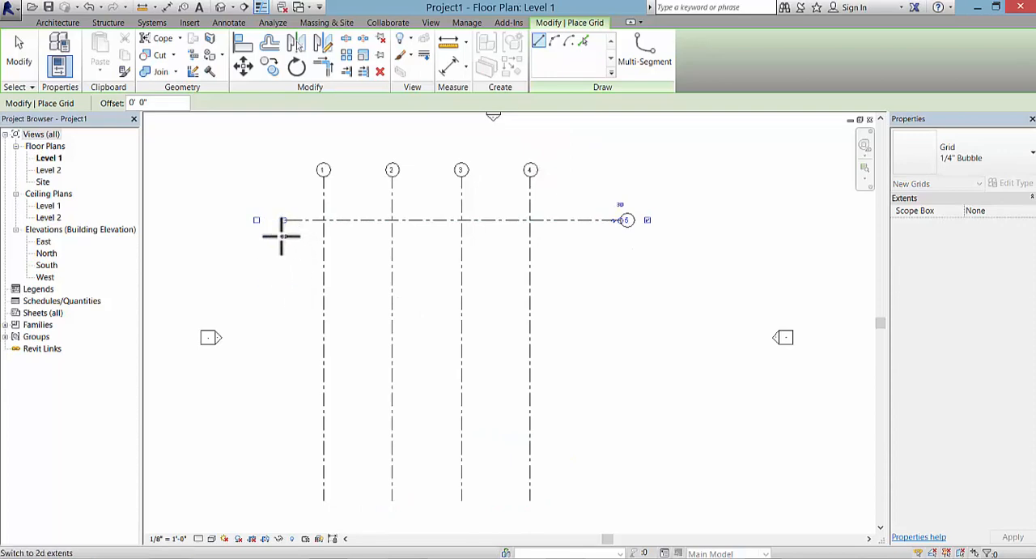
pyautogui.click(281, 290)
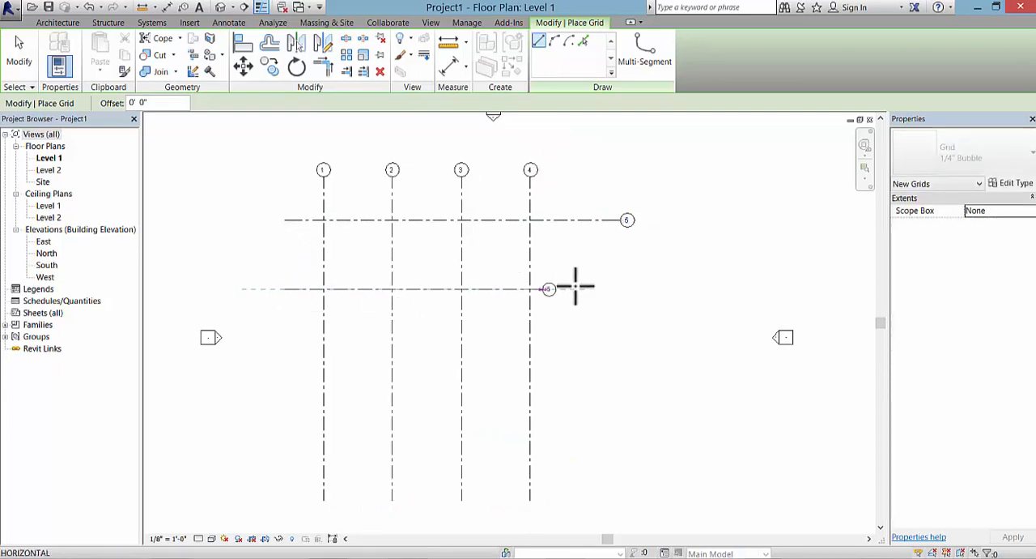
pyautogui.click(619, 289)
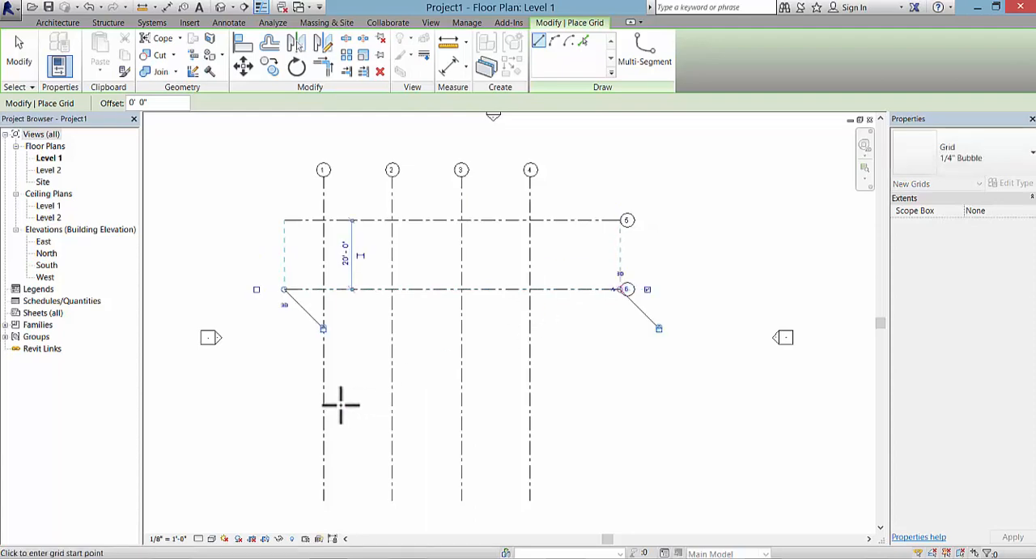
pyautogui.click(285, 357)
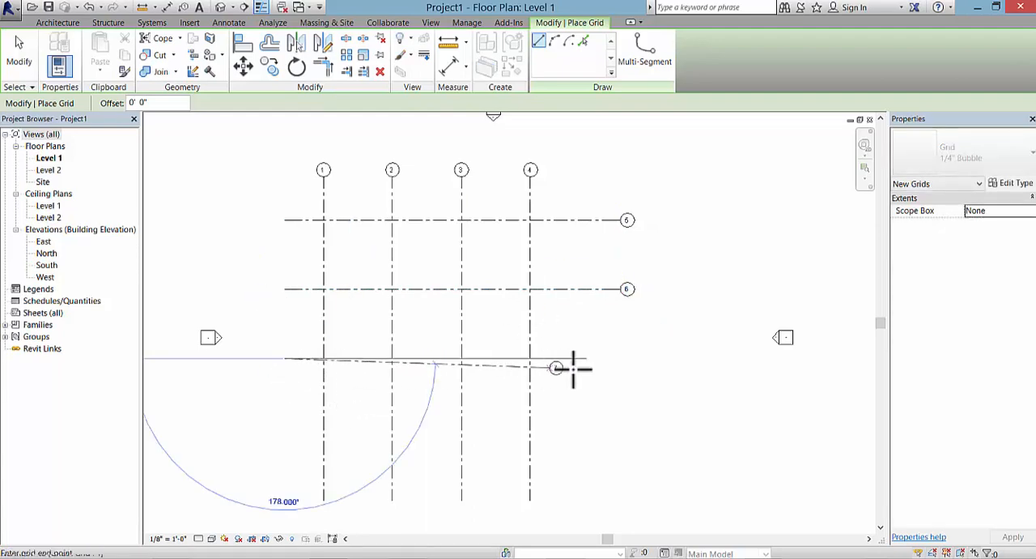
pyautogui.click(620, 357)
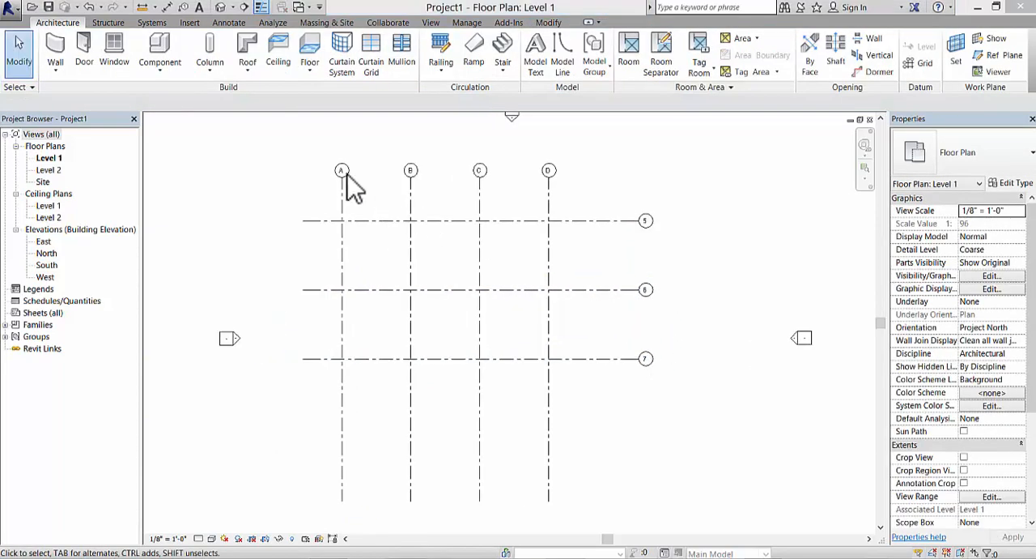
# Step: Rename the vertical grid lines A, B and C as 1, 2 and 3
pyautogui.click(341, 172)
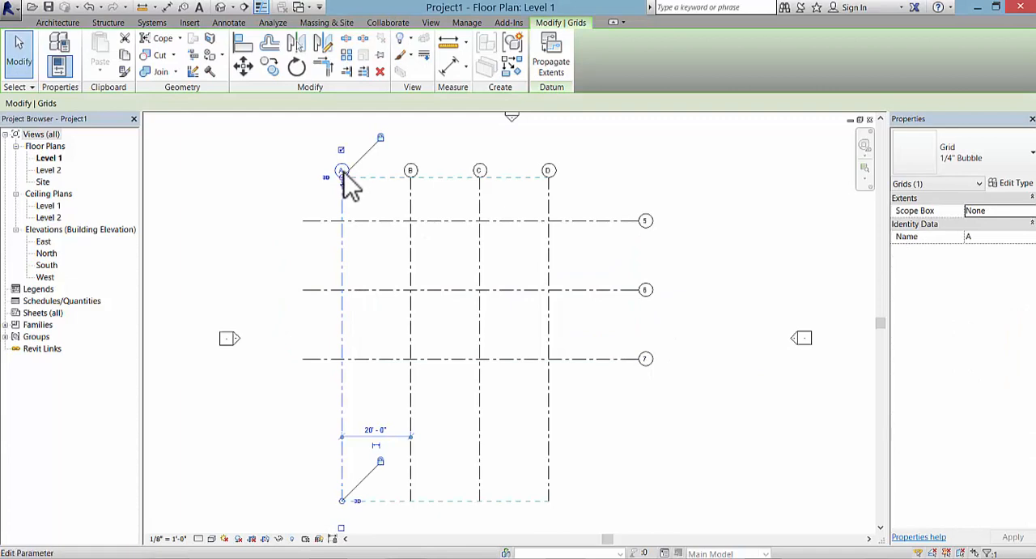
pyautogui.click(343, 171)
pyautogui.write('1')
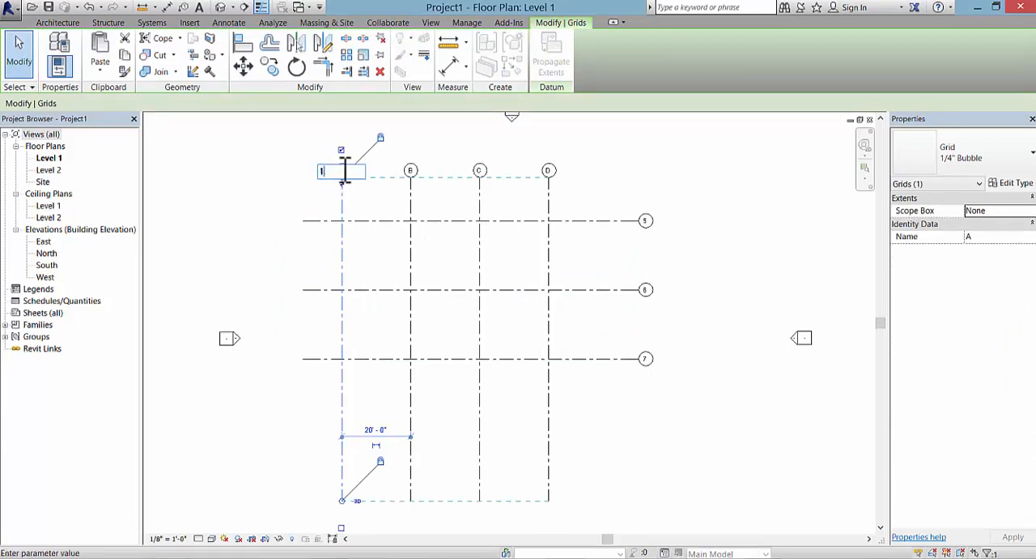
pyautogui.press('Return')
pyautogui.click(411, 172)
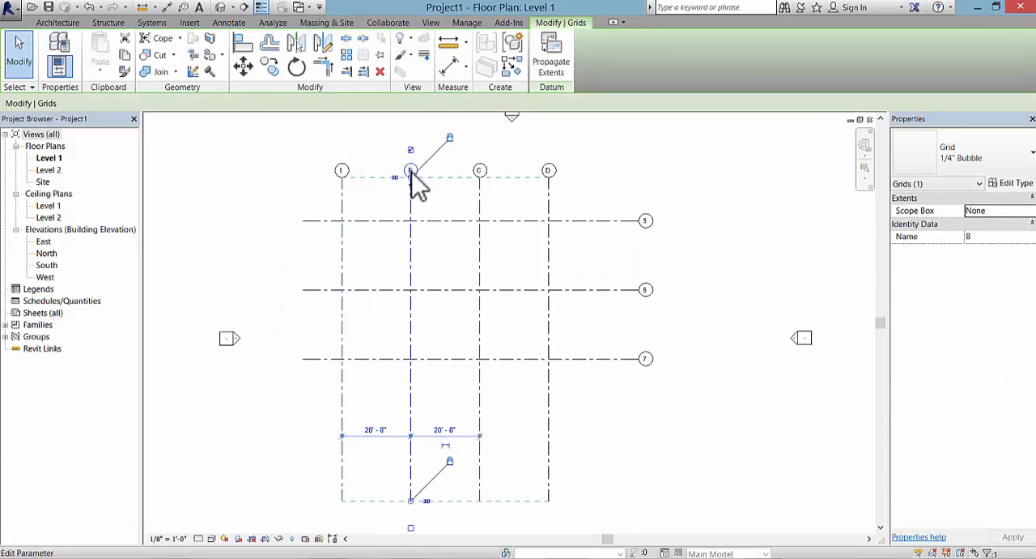
pyautogui.click(412, 171)
pyautogui.write('2')
pyautogui.press('Return')
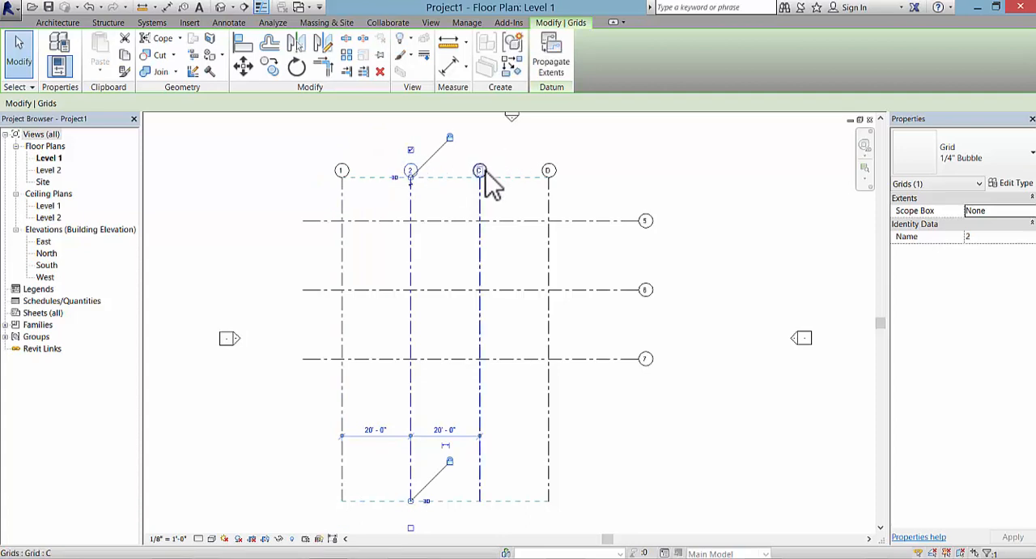
pyautogui.click(480, 171)
pyautogui.click(481, 171)
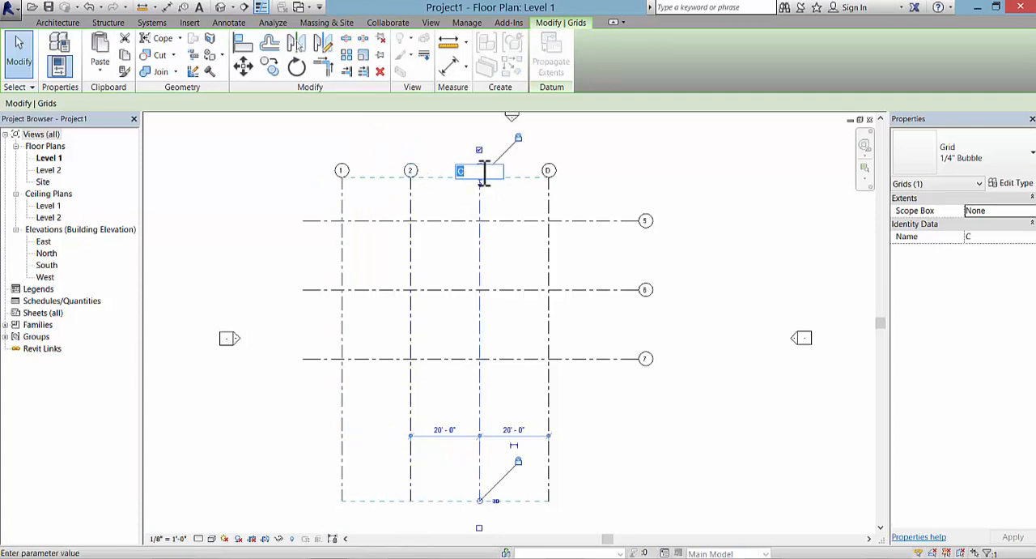
pyautogui.write('3')
pyautogui.press('Return')
# Step: Rename the rightmost vertical grid line, D, as 4
pyautogui.click(549, 176)
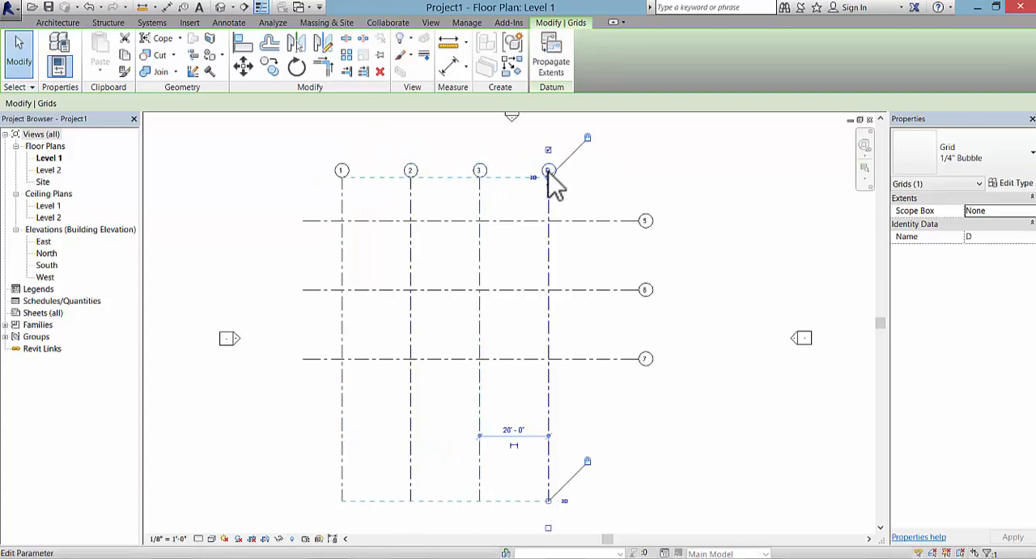
pyautogui.click(548, 171)
pyautogui.write('4')
pyautogui.press('Return')
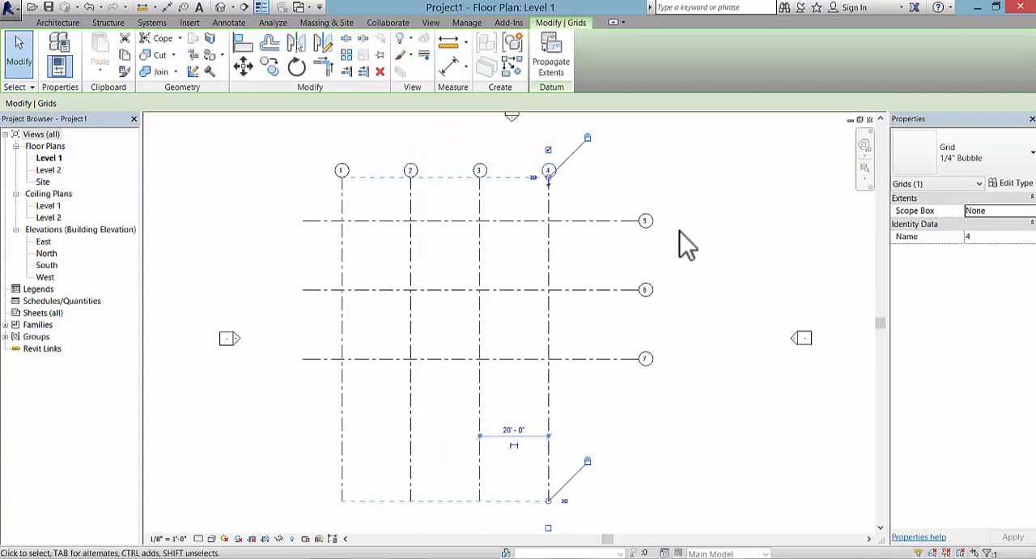
# Step: Rename the horizontal grid lines 5, 6 and 7 as A, B and C from the upper one downward
pyautogui.scroll(1, 681, 231)
pyautogui.moveTo(596, 246); pyautogui.dragTo(637, 254, button='middle')
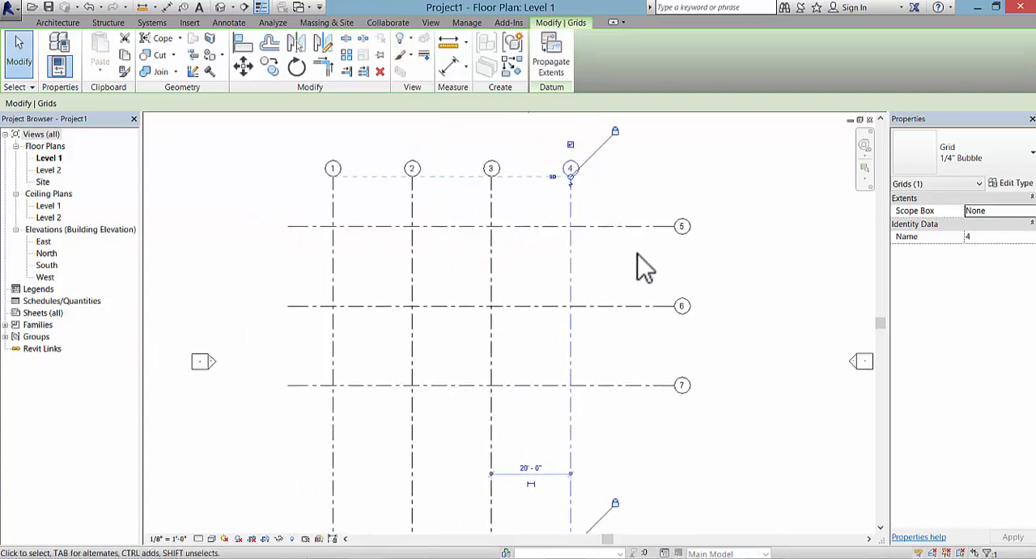
pyautogui.click(682, 230)
pyautogui.click(684, 228)
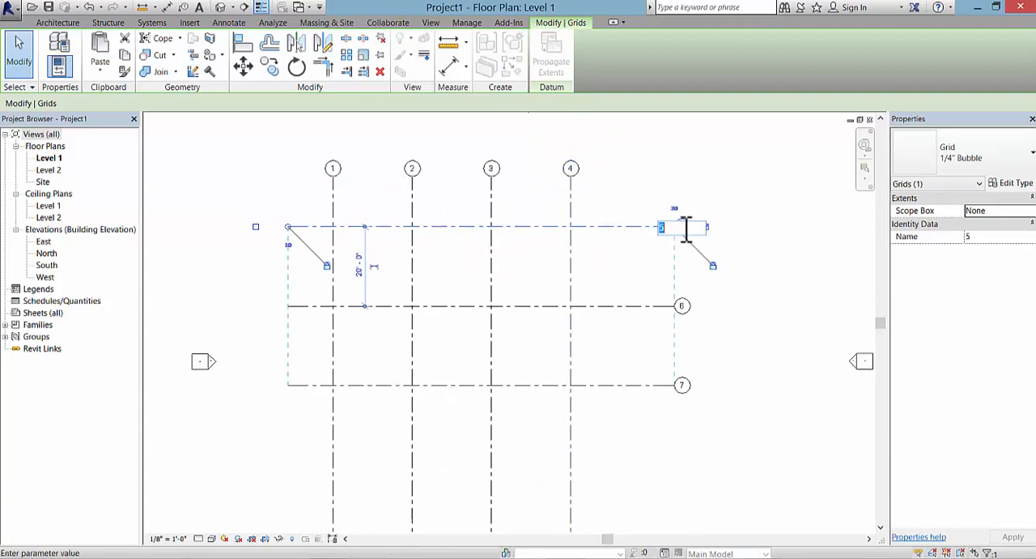
pyautogui.write('a')
pyautogui.click(708, 327)
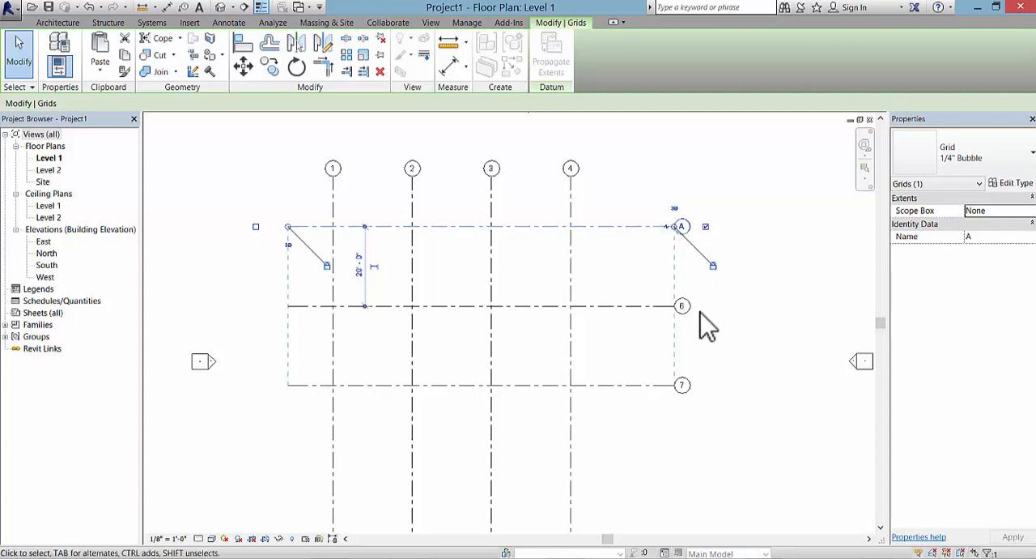
pyautogui.click(682, 308)
pyautogui.click(684, 307)
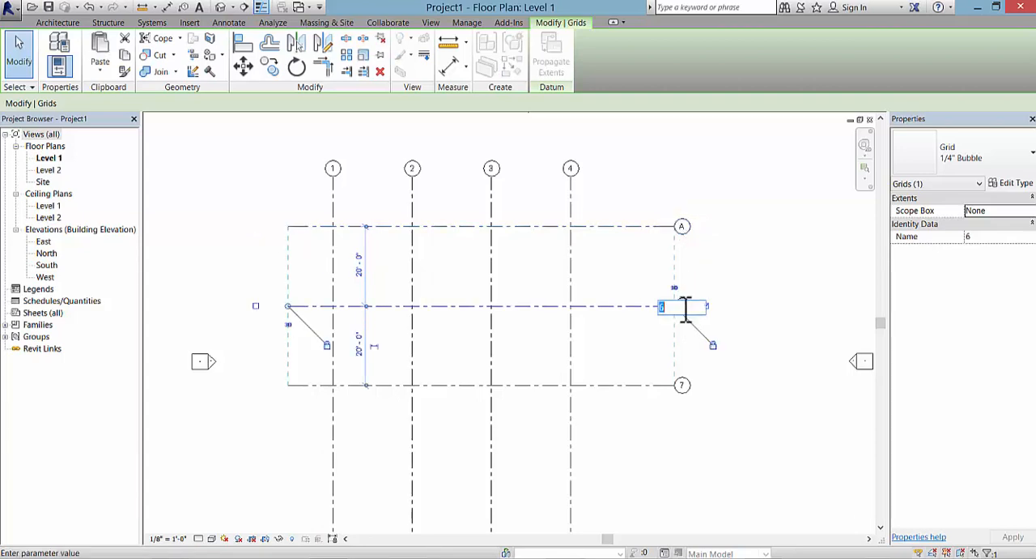
pyautogui.write('B')
pyautogui.click(717, 391)
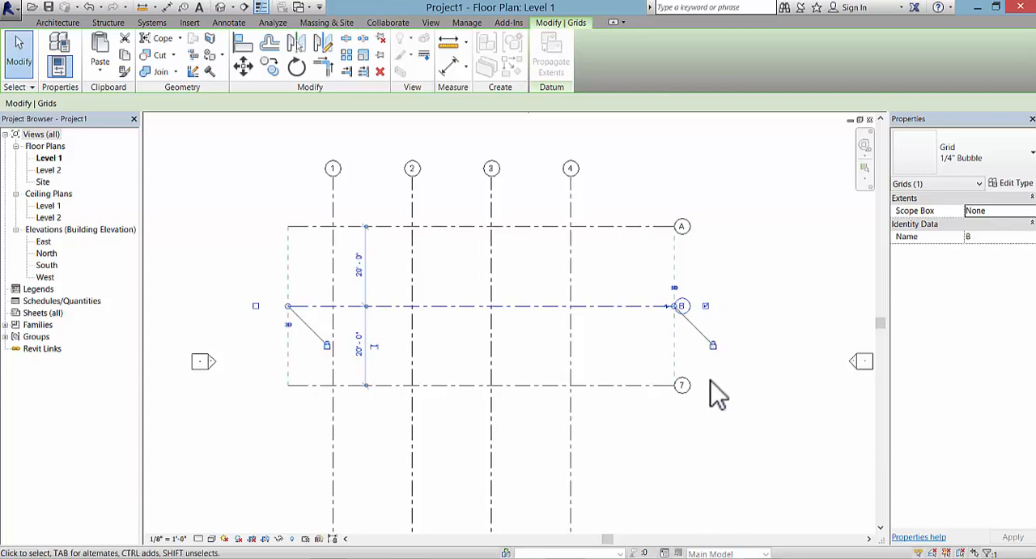
pyautogui.click(682, 387)
pyautogui.click(683, 386)
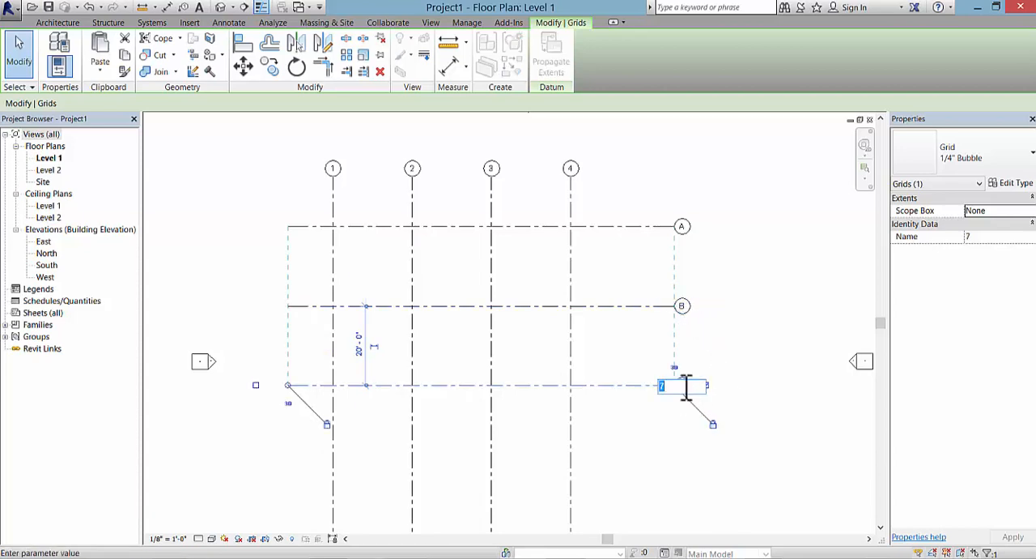
pyautogui.write('C')
pyautogui.click(682, 432)
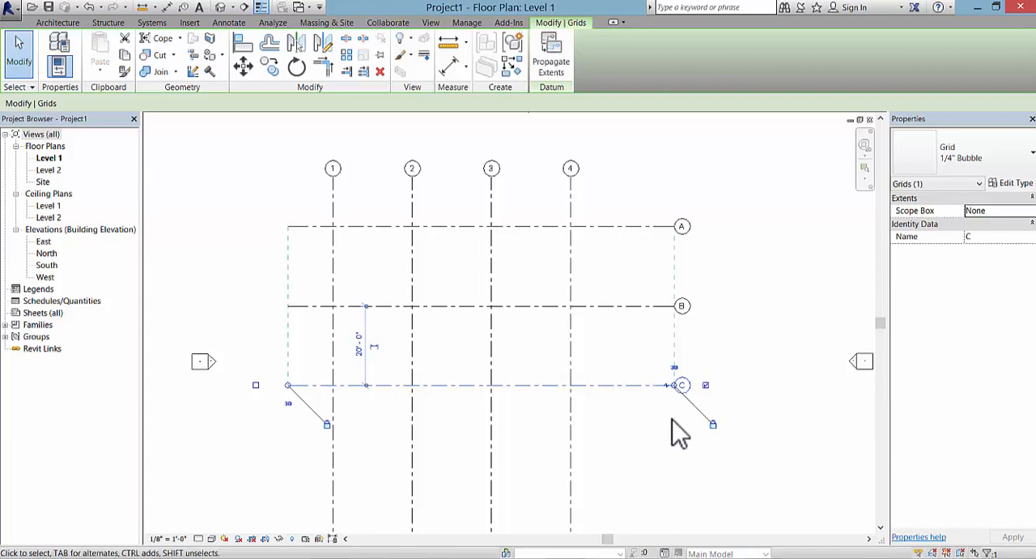
# Step: Show the grid bubble at the left end of grid line C and hide it again
pyautogui.scroll(-1, 366, 505)
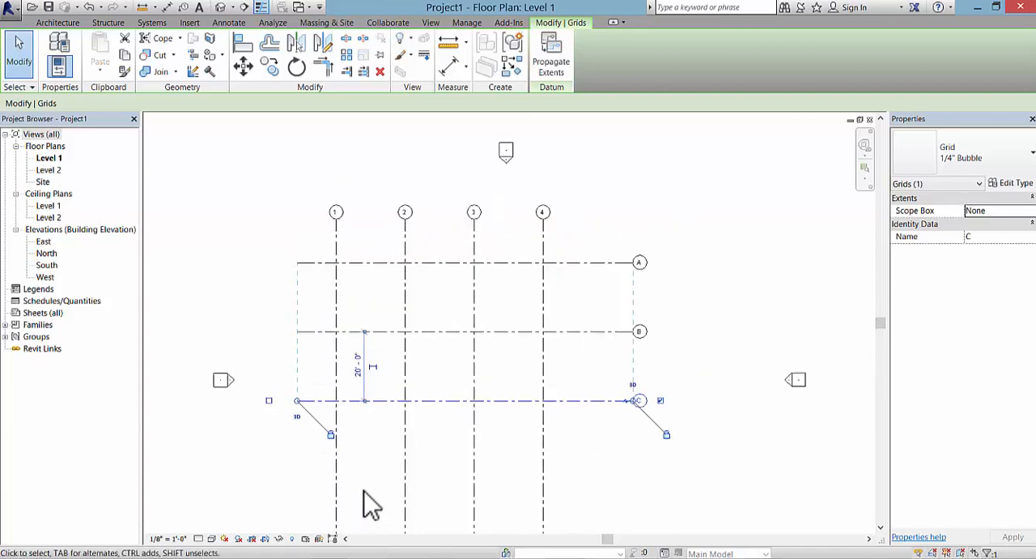
pyautogui.moveTo(365, 504); pyautogui.dragTo(364, 399, button='middle')
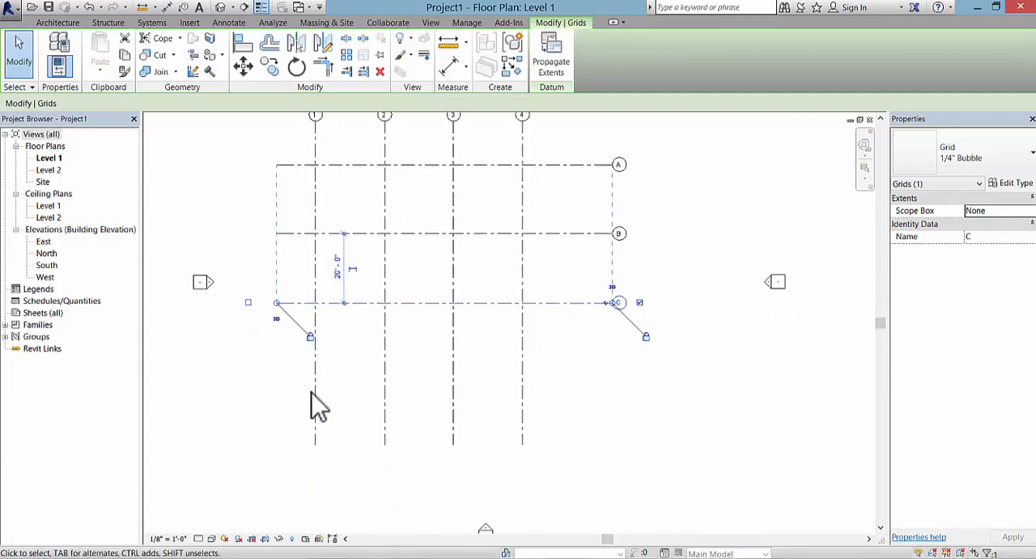
pyautogui.moveTo(350, 392); pyautogui.dragTo(359, 418, button='middle')
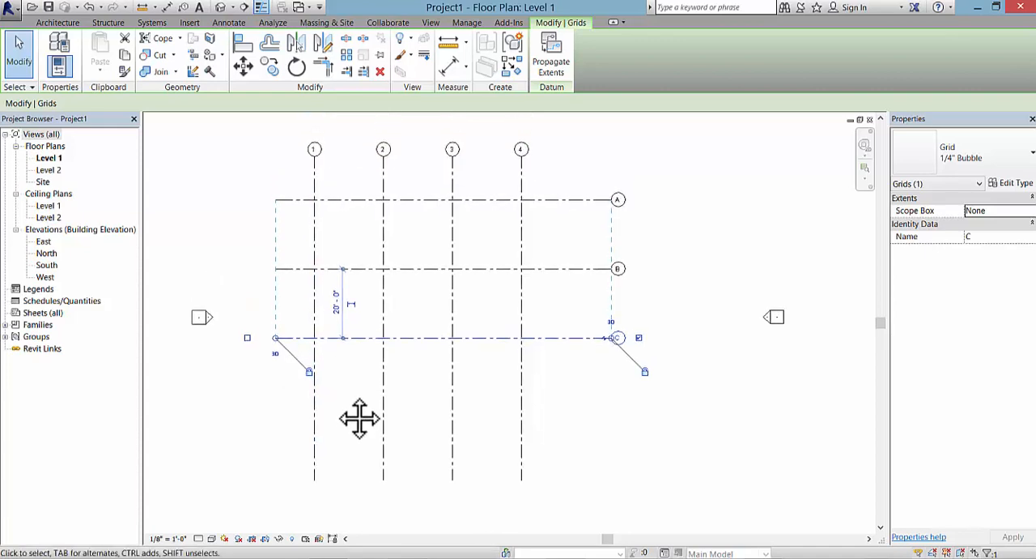
pyautogui.click(248, 339)
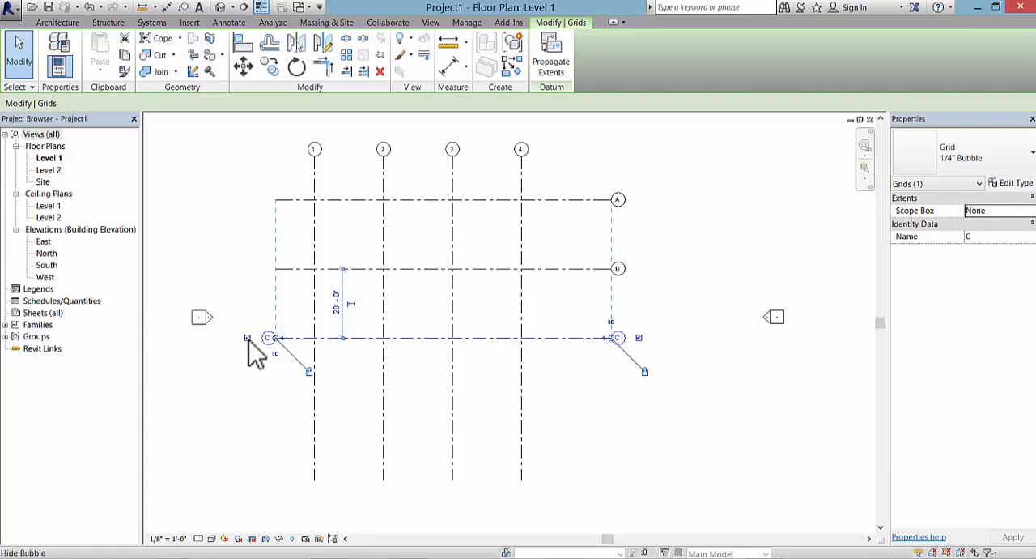
pyautogui.click(248, 339)
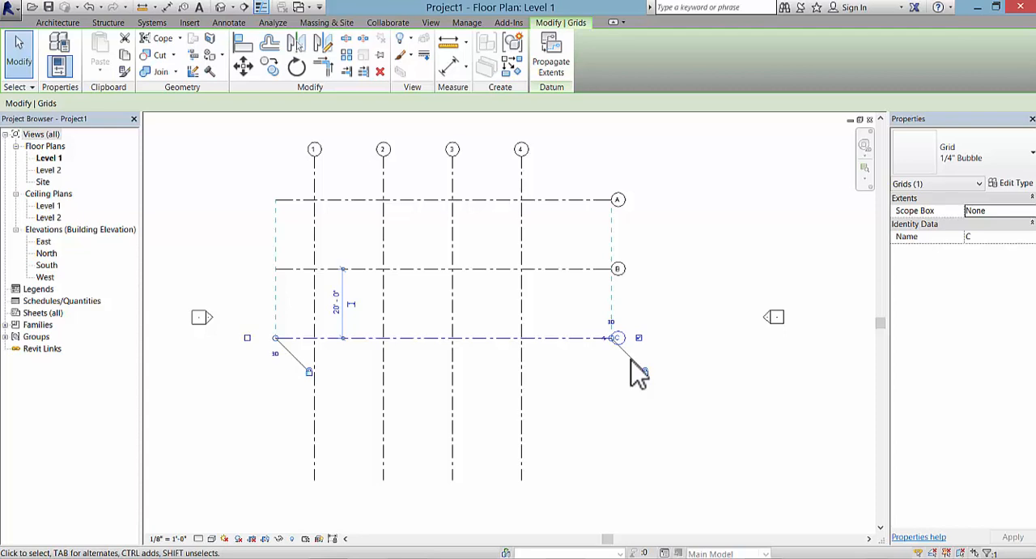
# Step: Shorten the aligned vertical grid lines so their lower ends stop a little below grid line C, and clear the selection
pyautogui.click(523, 428)
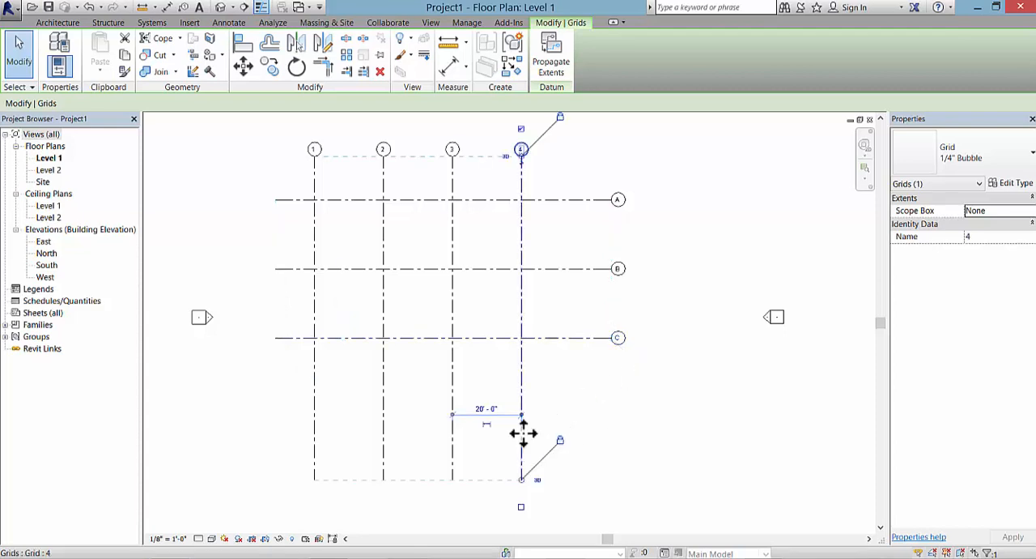
pyautogui.moveTo(523, 481); pyautogui.dragTo(522, 394)
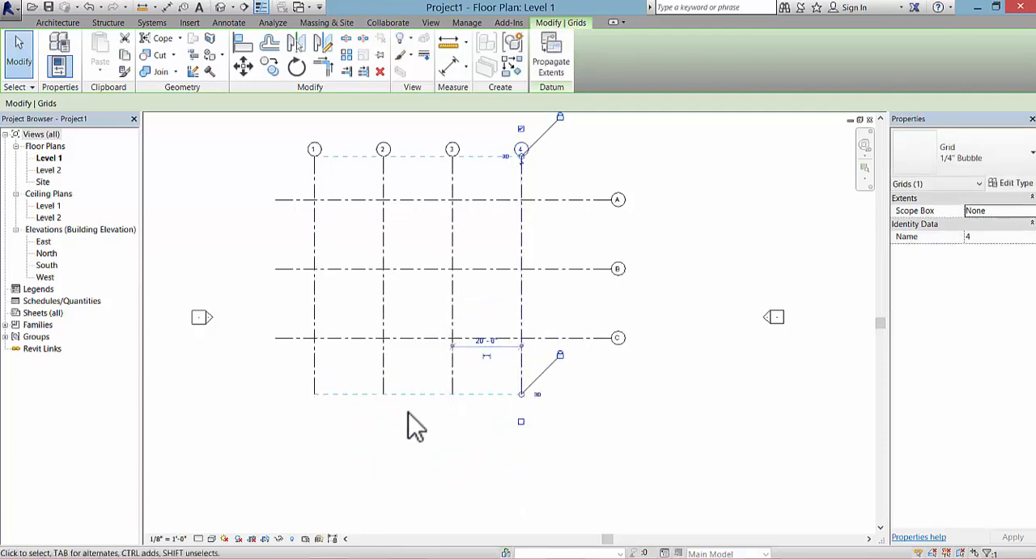
pyautogui.moveTo(413, 423); pyautogui.dragTo(416, 474, button='middle')
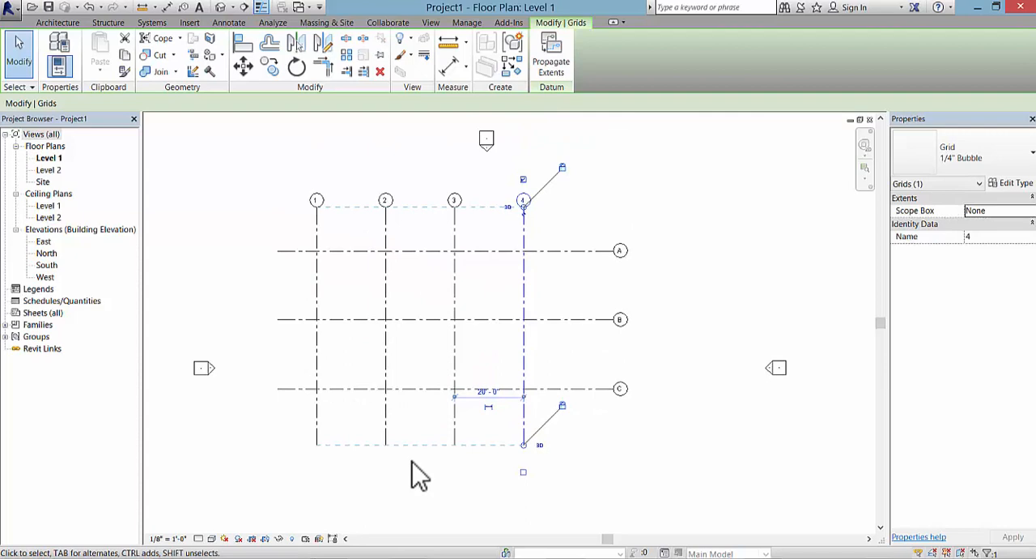
pyautogui.click(706, 214)
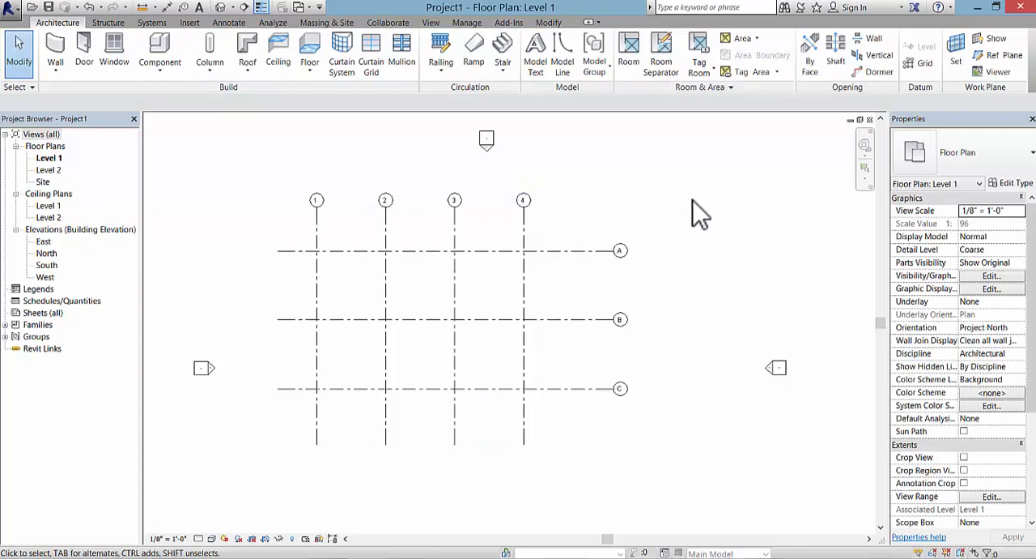
# Step: Start loading a family, show the library as a detailed list and open the Steel folder inside Structural Columns
pyautogui.click(192, 22)
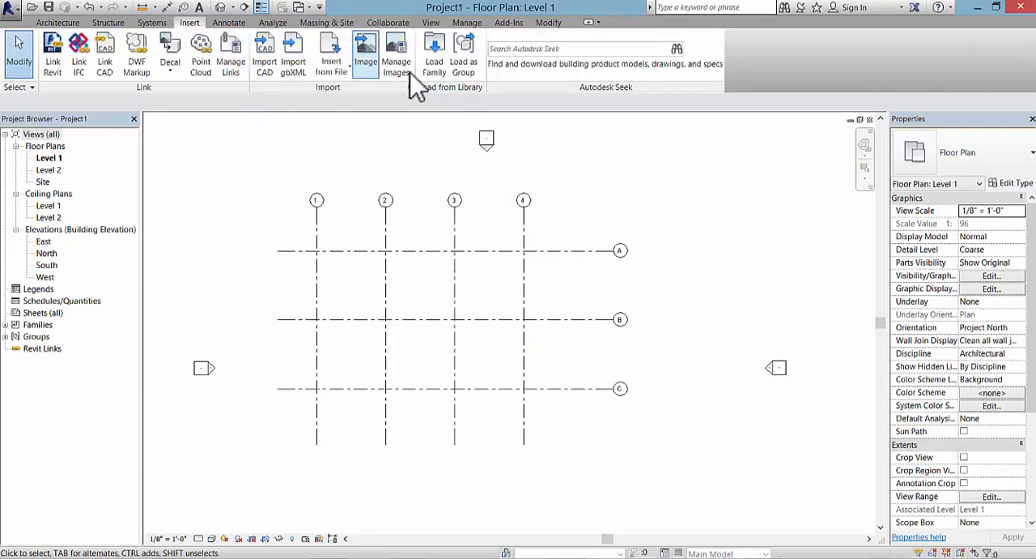
pyautogui.click(438, 72)
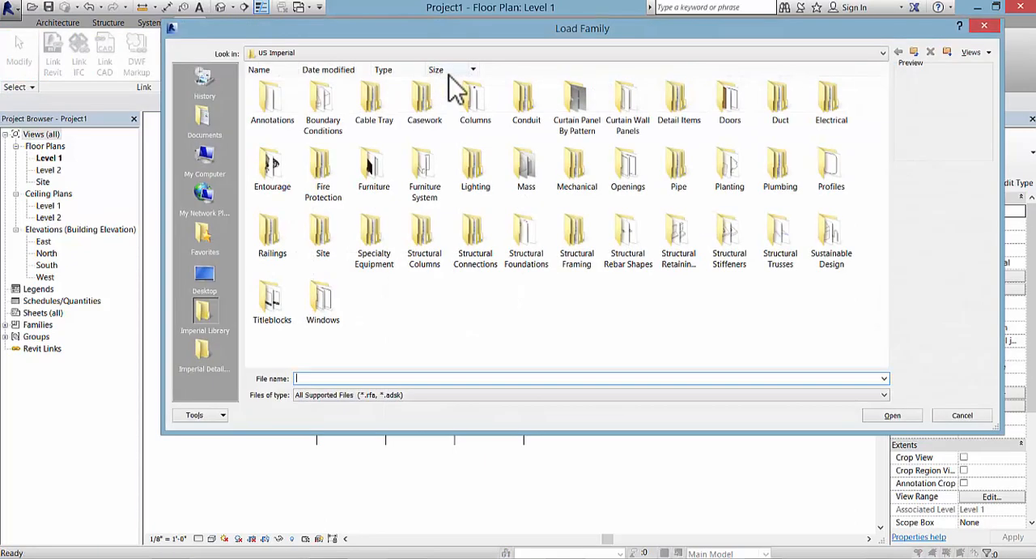
pyautogui.click(974, 52)
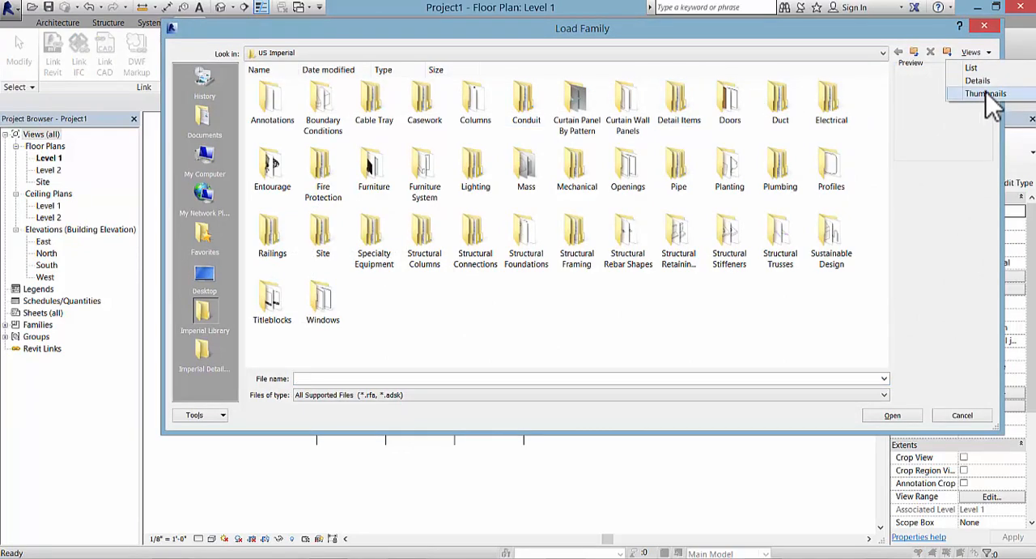
pyautogui.click(986, 80)
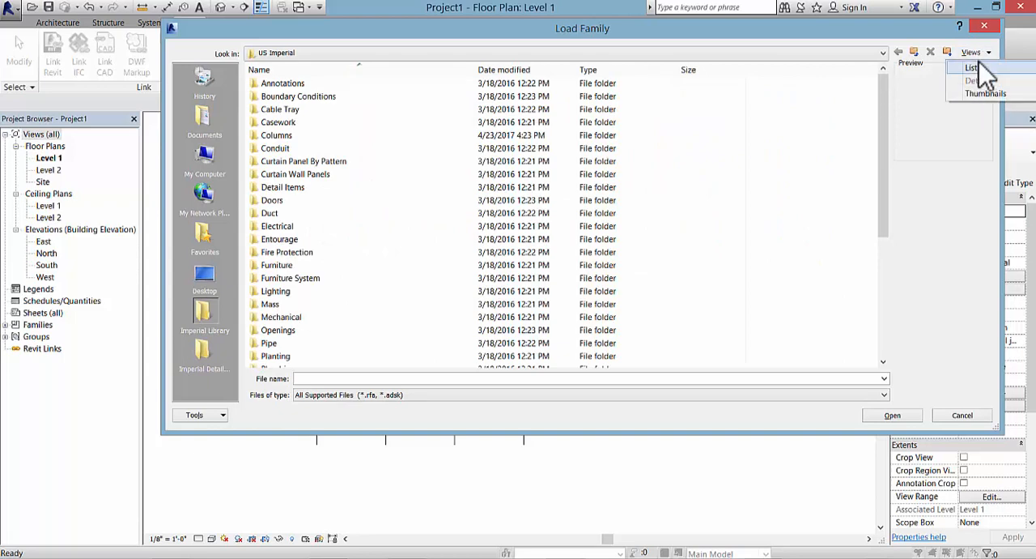
pyautogui.click(421, 254)
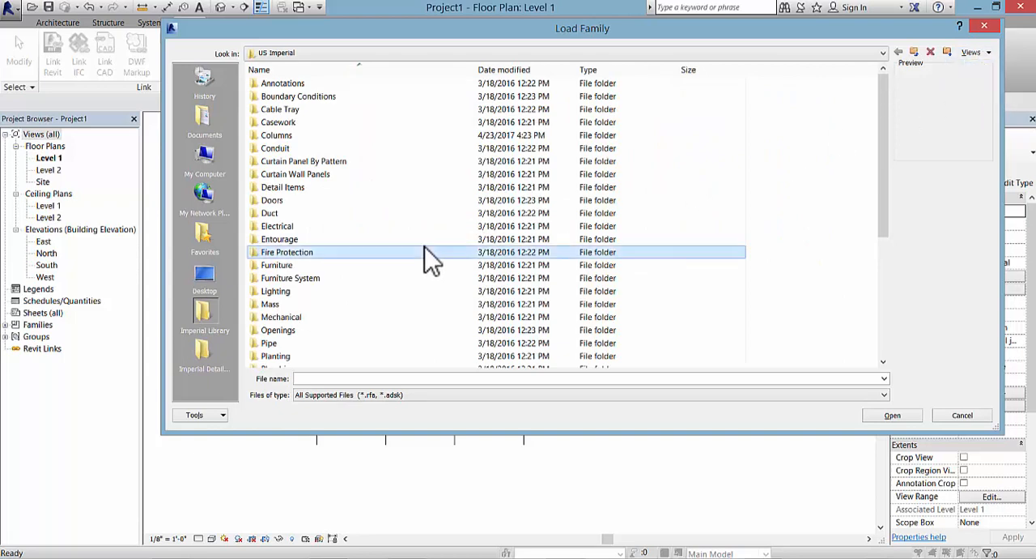
pyautogui.scroll(-6, 413, 284)
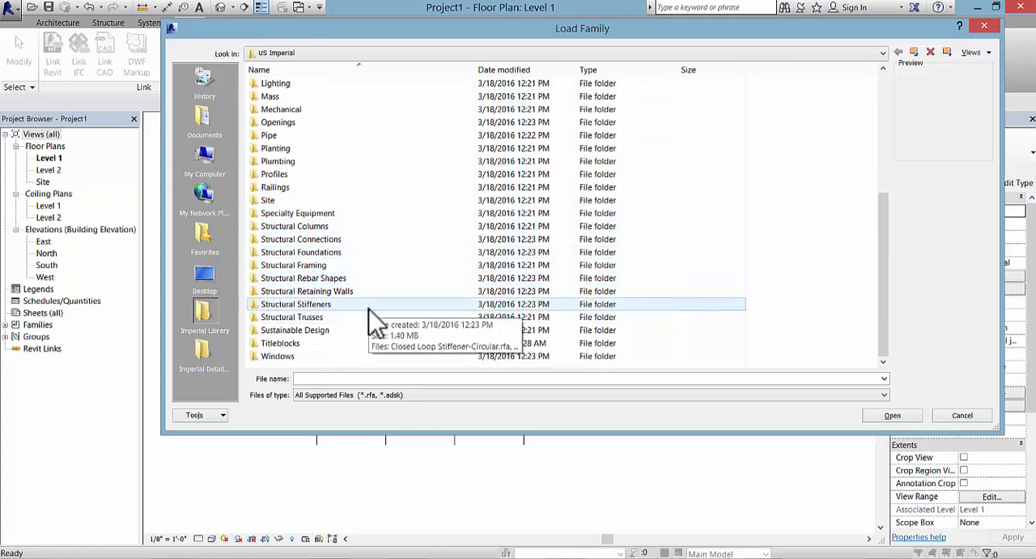
pyautogui.doubleClick(343, 233)
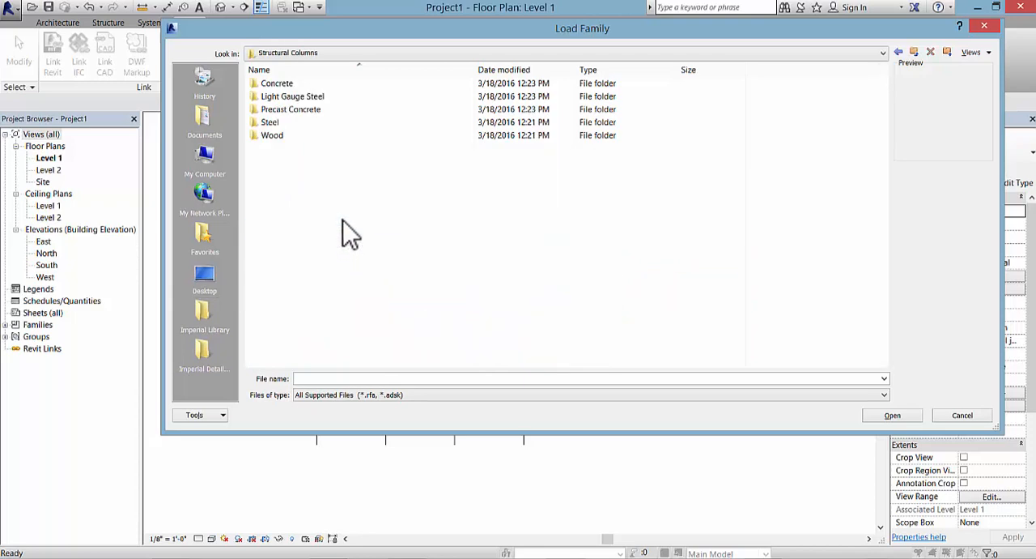
pyautogui.doubleClick(302, 138)
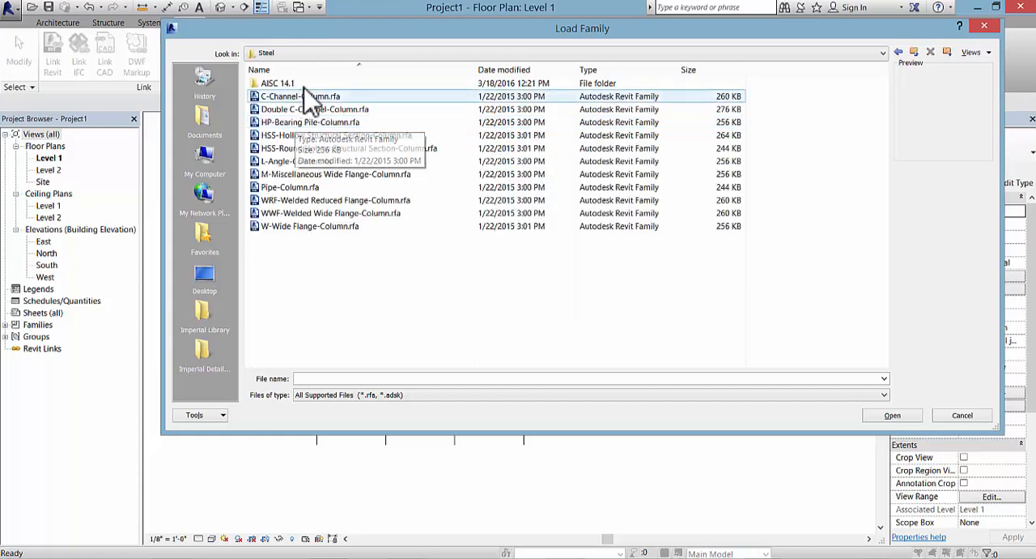
# Step: Preview the W-Wide Flange, Double C-Channel and HSS-Hollow Structural Section column families
pyautogui.click(332, 228)
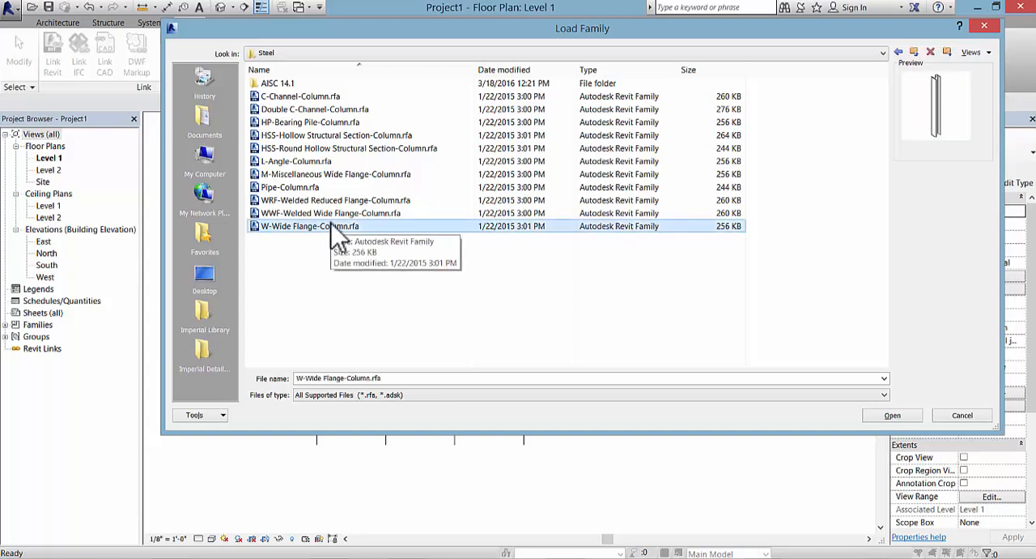
pyautogui.click(357, 111)
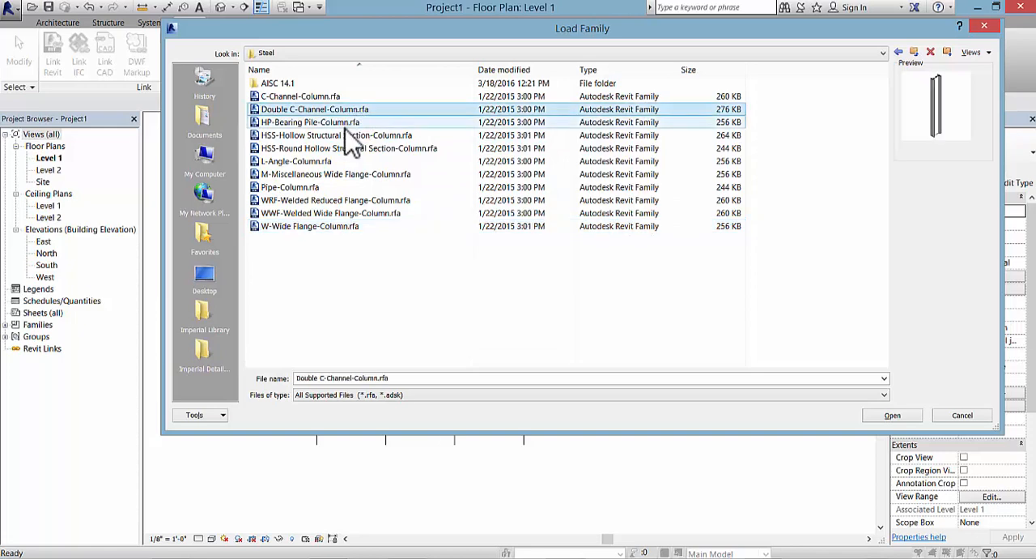
pyautogui.click(344, 136)
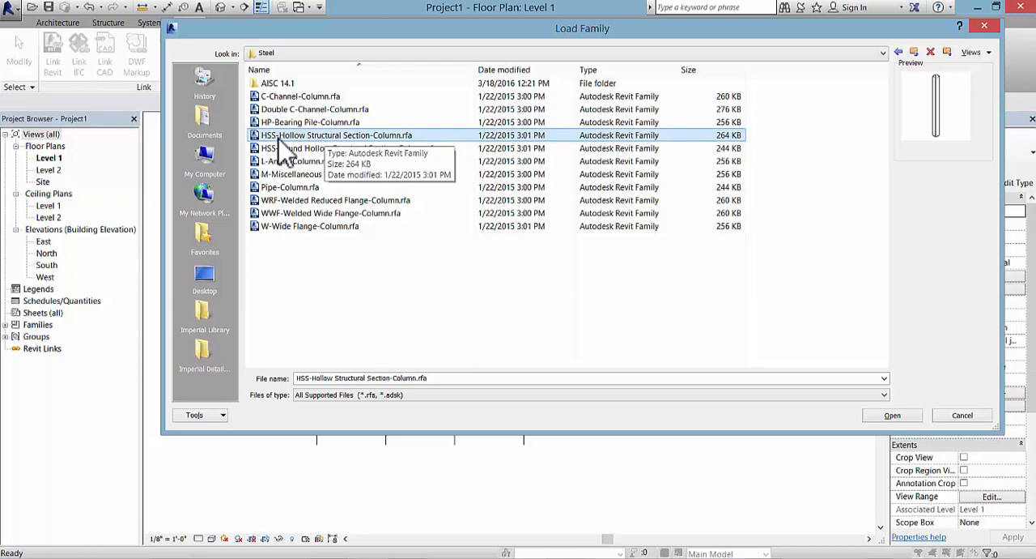
# Step: Load the HSS20X4X1/2 type from HSS-Hollow Structural Section-Column.rfa, enlarging the type list to find it
pyautogui.doubleClick(336, 138)
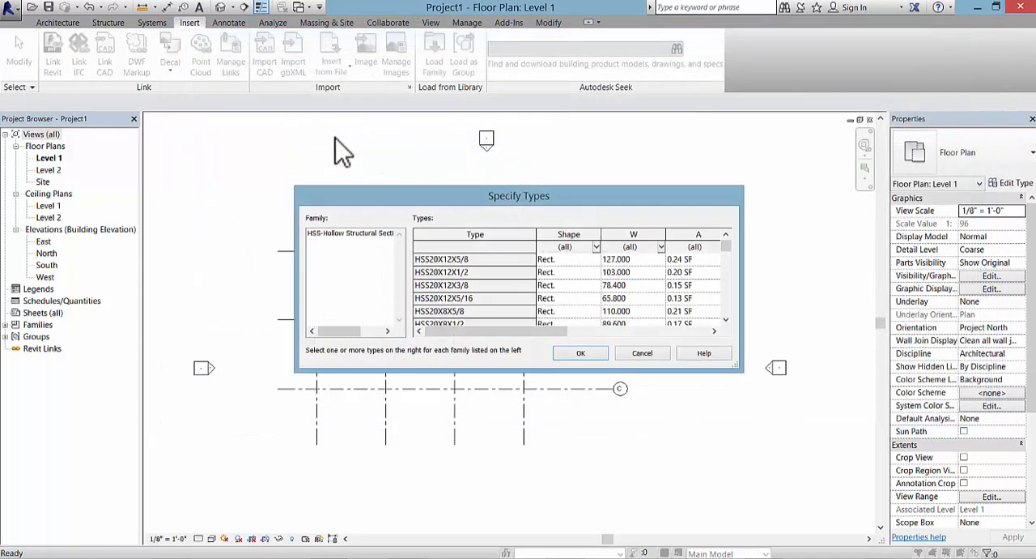
pyautogui.moveTo(492, 200); pyautogui.dragTo(404, 134)
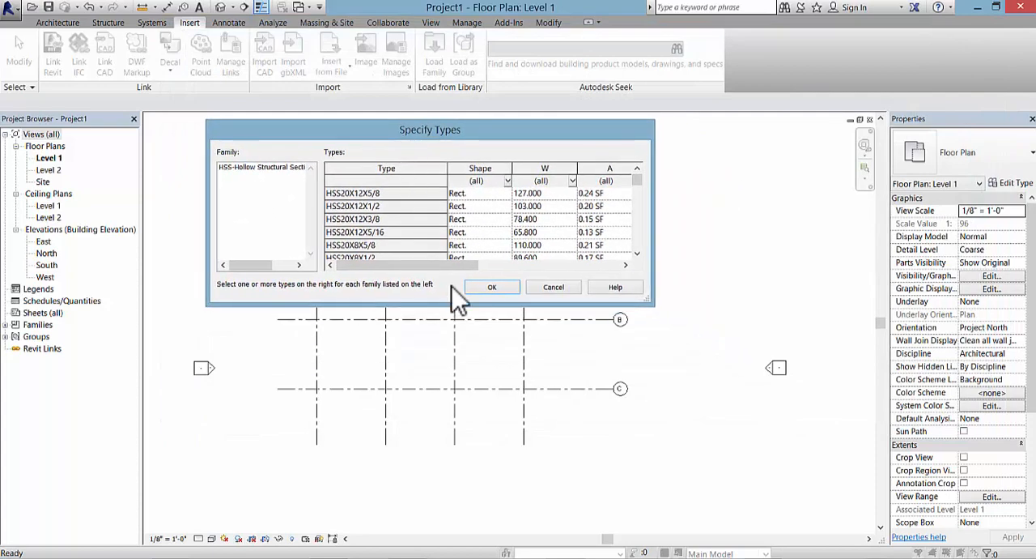
pyautogui.moveTo(447, 305); pyautogui.dragTo(434, 494)
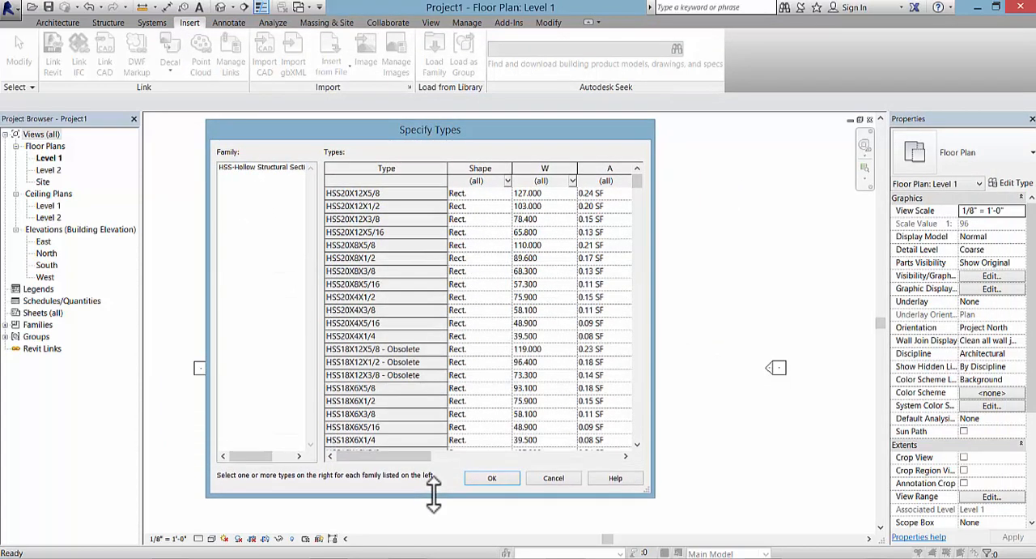
pyautogui.click(381, 297)
pyautogui.click(493, 479)
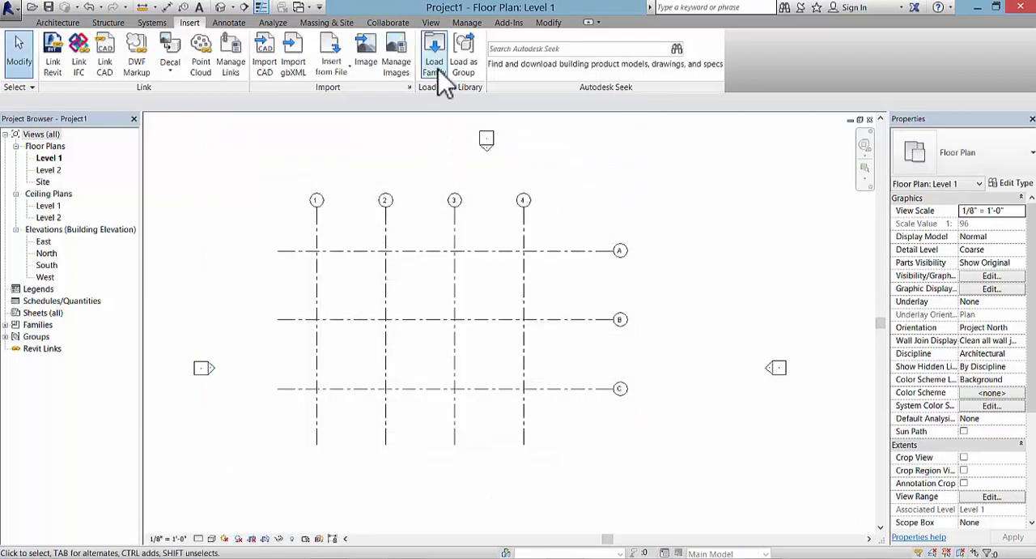
# Step: Start loading a family and preview HP-Bearing Pile and K-Series Bar Joist-Angle Web in the Steel folder of Structural Framing
pyautogui.click(438, 70)
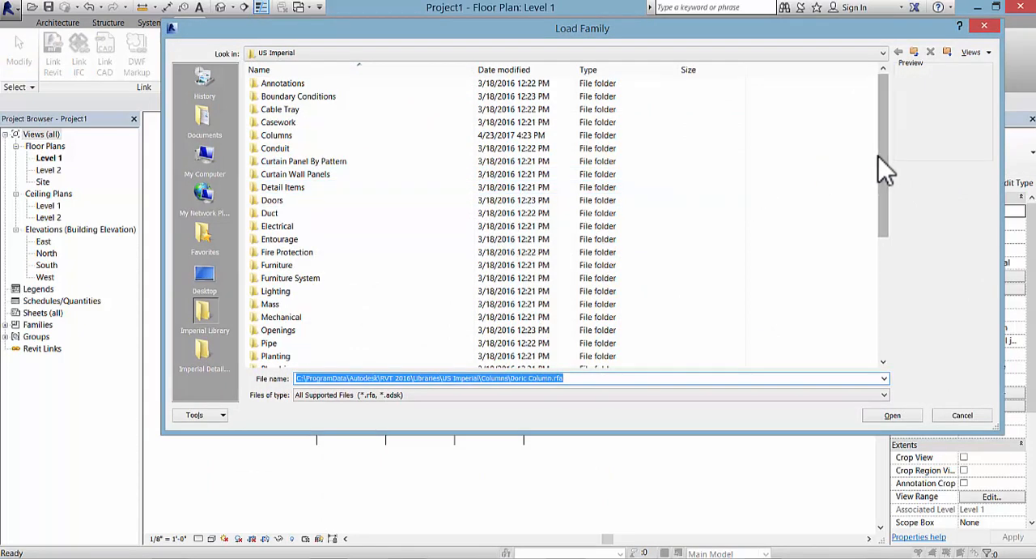
pyautogui.moveTo(878, 156); pyautogui.dragTo(881, 275)
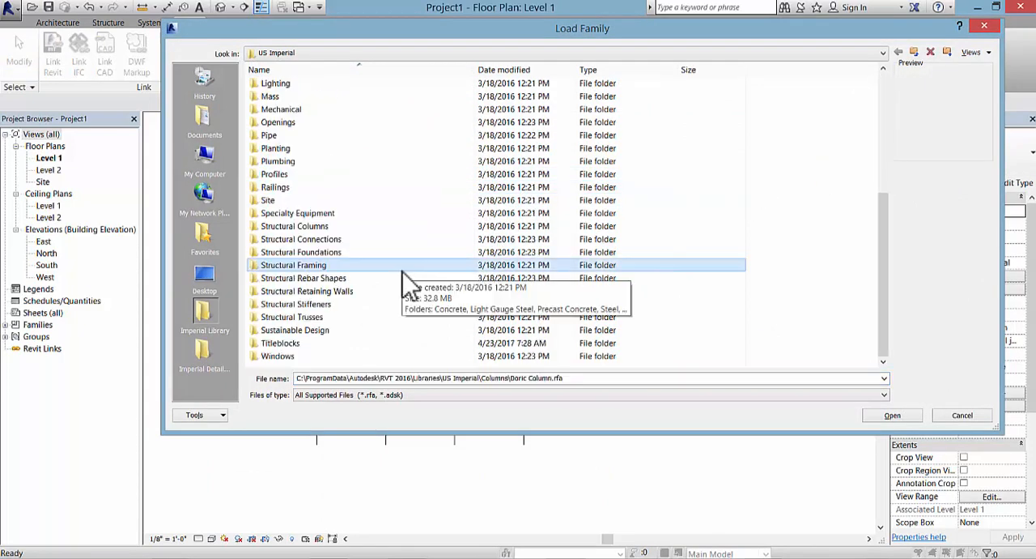
pyautogui.doubleClick(339, 266)
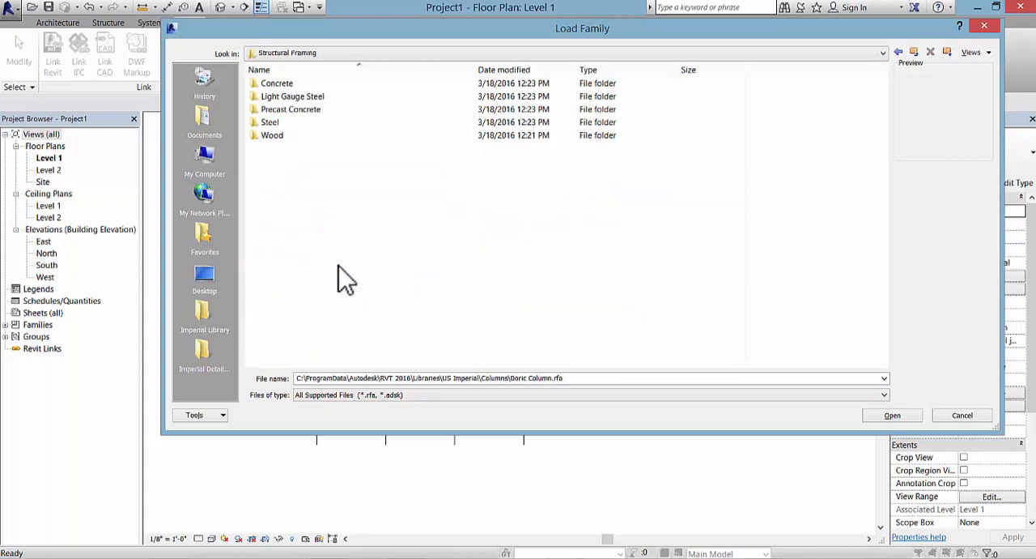
pyautogui.doubleClick(309, 122)
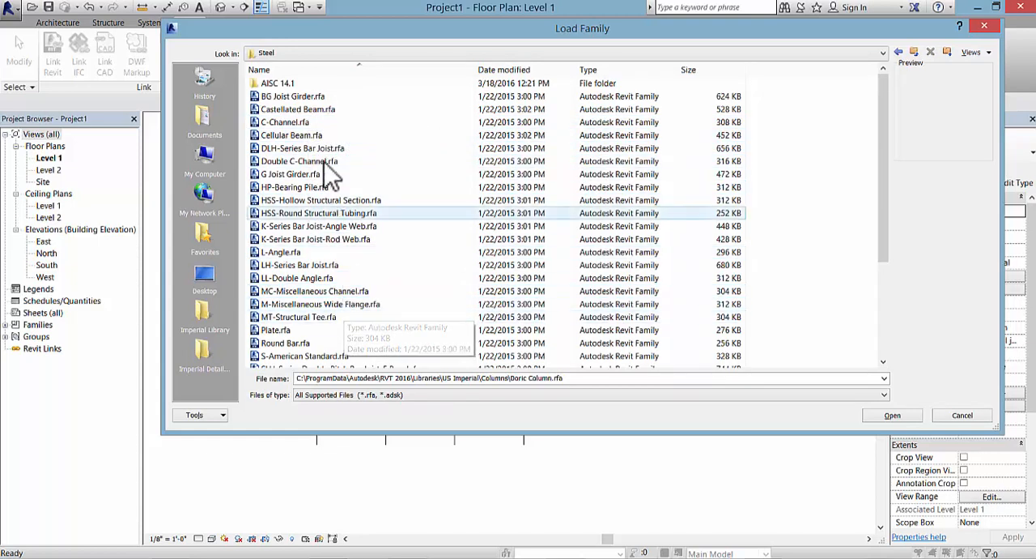
pyautogui.click(329, 187)
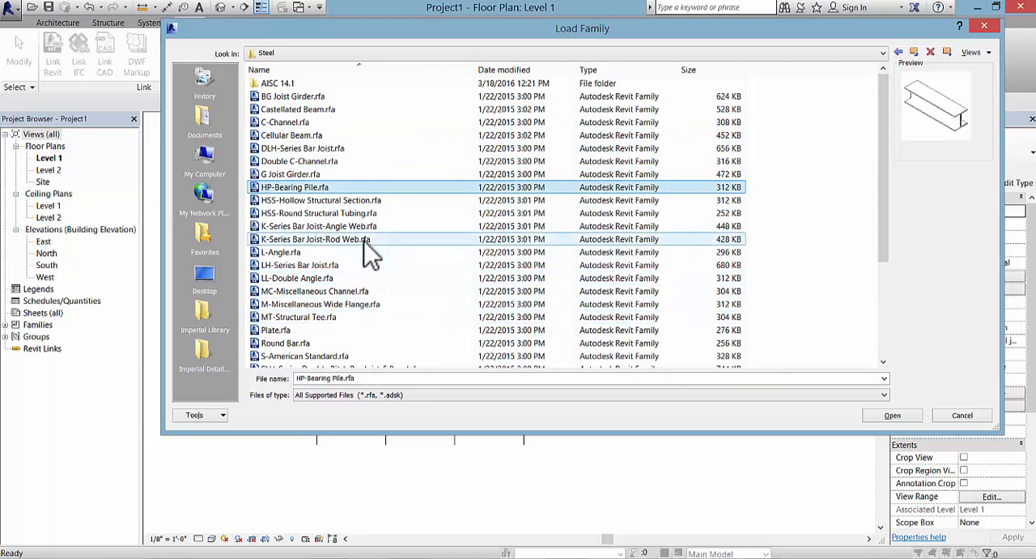
pyautogui.click(357, 226)
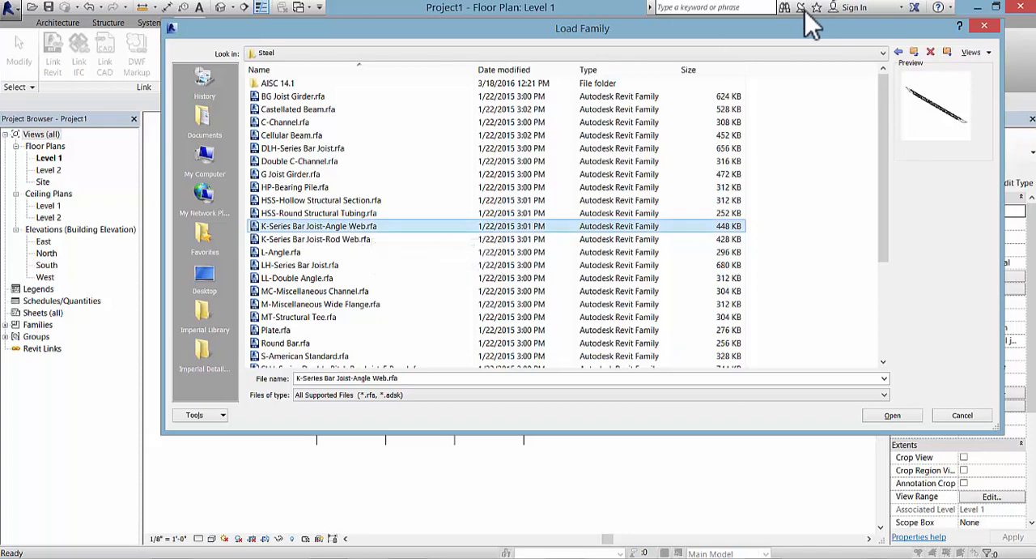
# Step: Preview Howe Gabled, Pratt Flat, Pratt Gabled and Warren truss families in the library's Structural Trusses folder
pyautogui.click(915, 53)
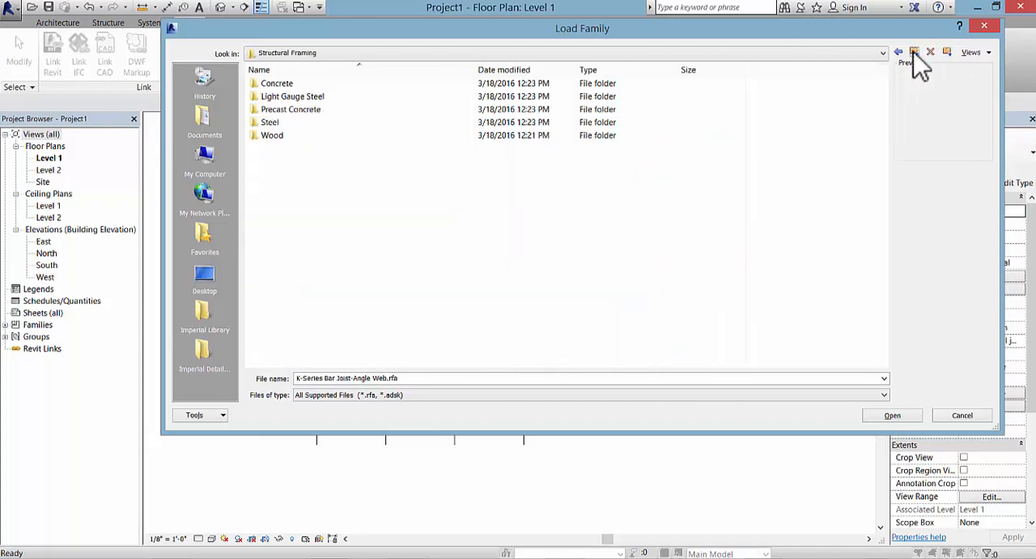
pyautogui.click(914, 54)
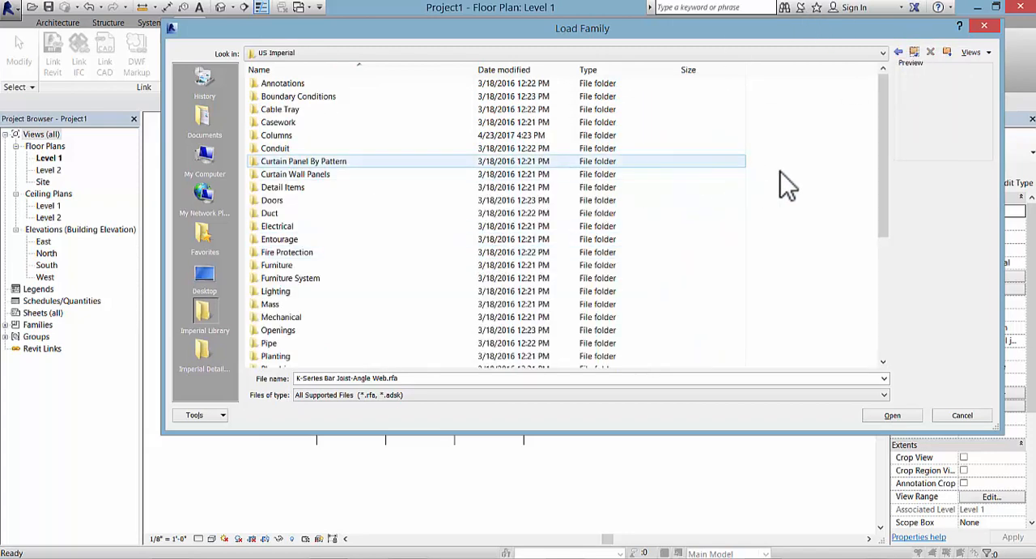
pyautogui.moveTo(882, 197); pyautogui.dragTo(867, 357)
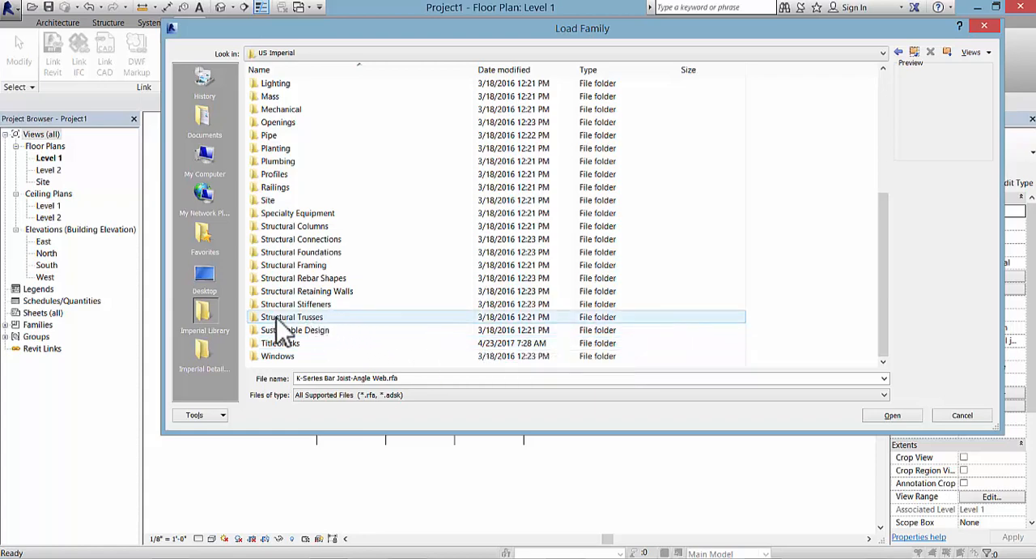
pyautogui.doubleClick(346, 317)
pyautogui.click(339, 135)
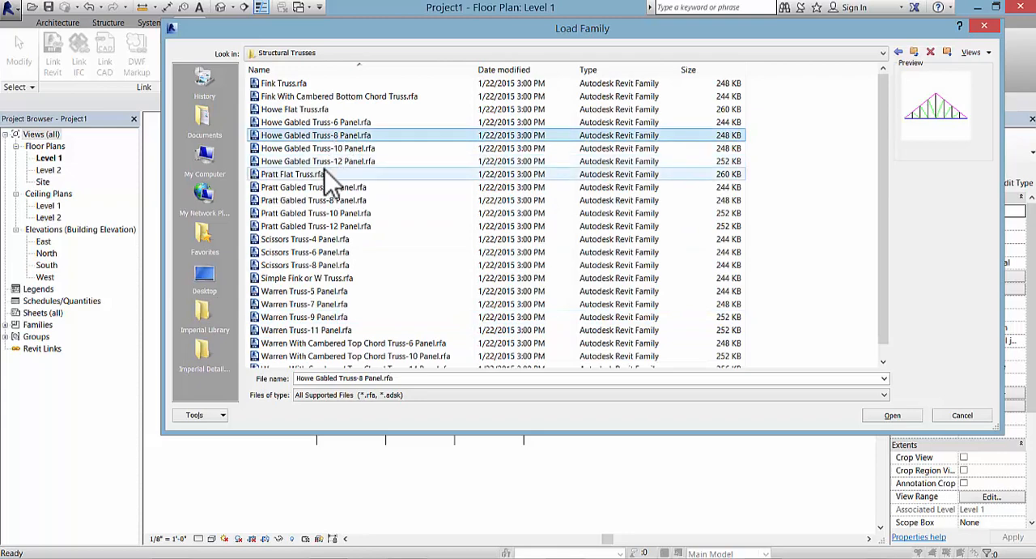
pyautogui.click(336, 174)
pyautogui.click(344, 213)
pyautogui.click(315, 304)
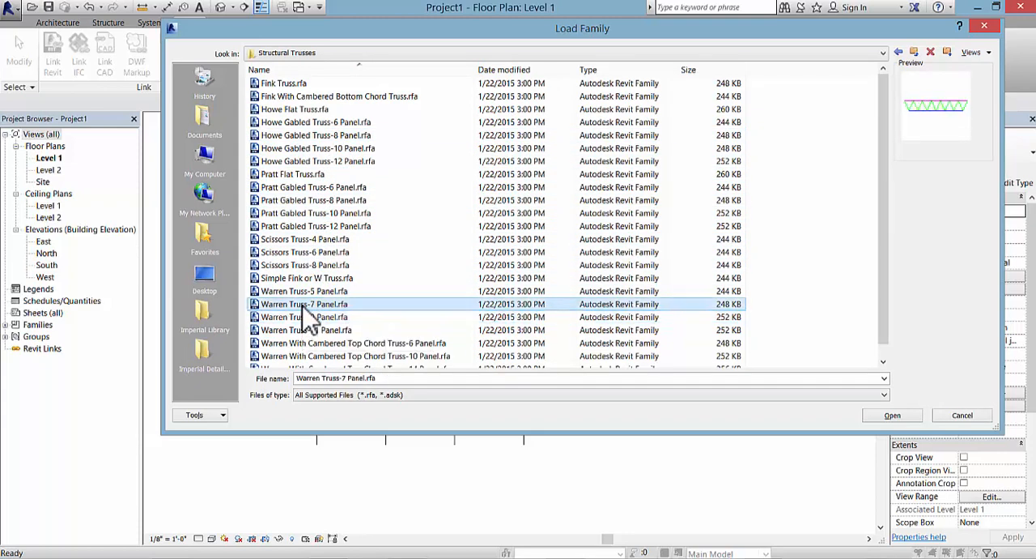
pyautogui.scroll(-1, 307, 317)
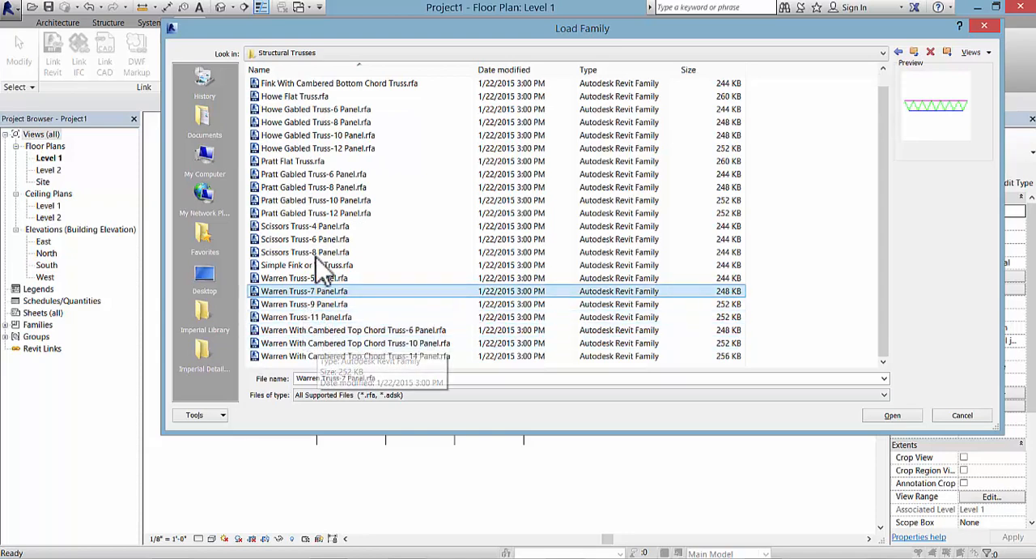
pyautogui.click(315, 201)
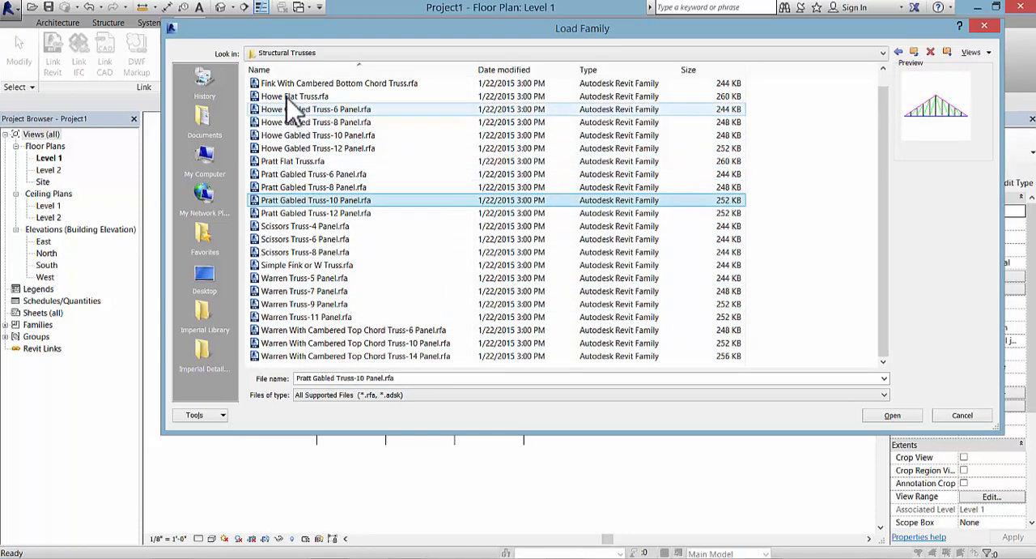
# Step: Load the 30K10 type of K-Series Bar Joist-Rod Web.rfa from the Steel folder of Structural Framing
pyautogui.click(914, 53)
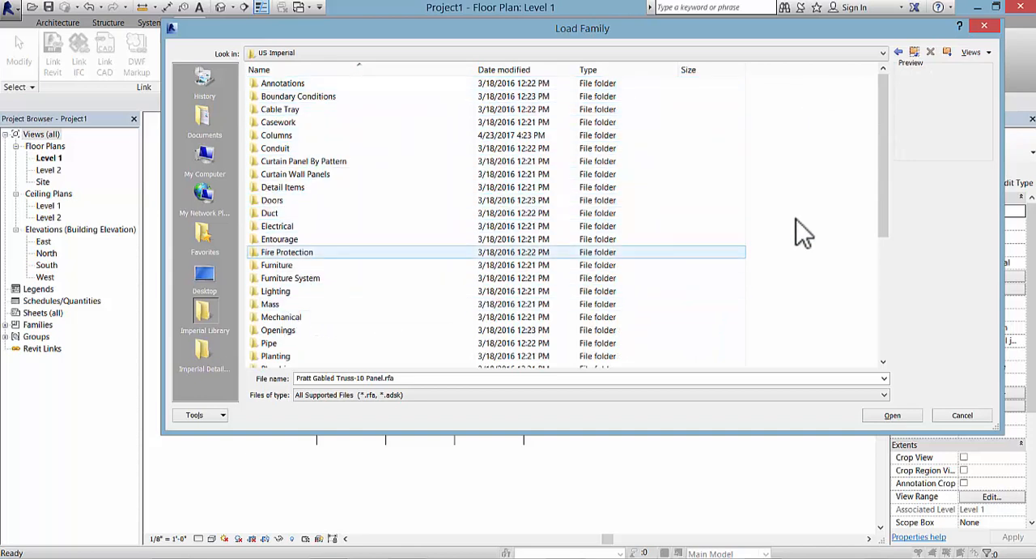
pyautogui.moveTo(893, 195); pyautogui.dragTo(893, 343)
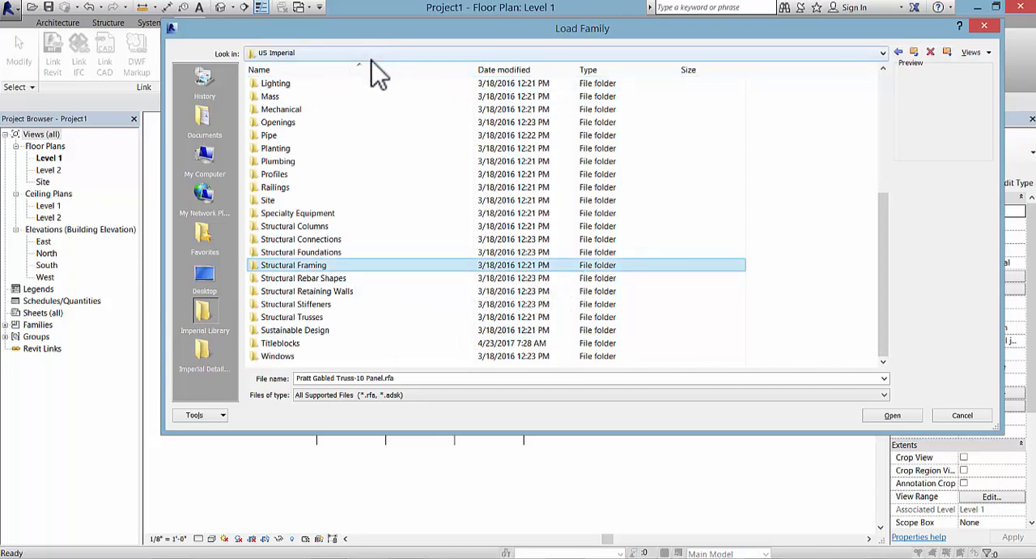
pyautogui.doubleClick(353, 274)
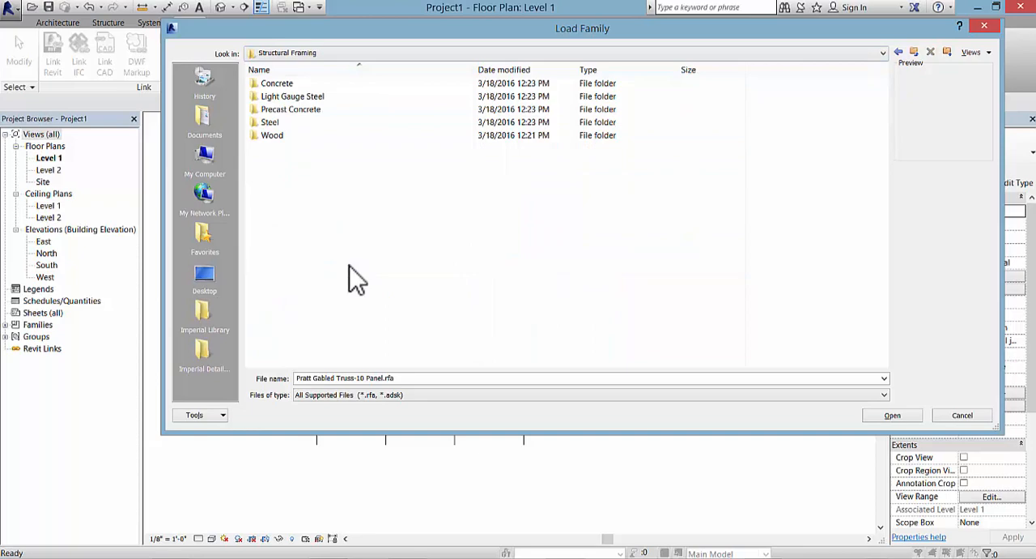
pyautogui.doubleClick(340, 122)
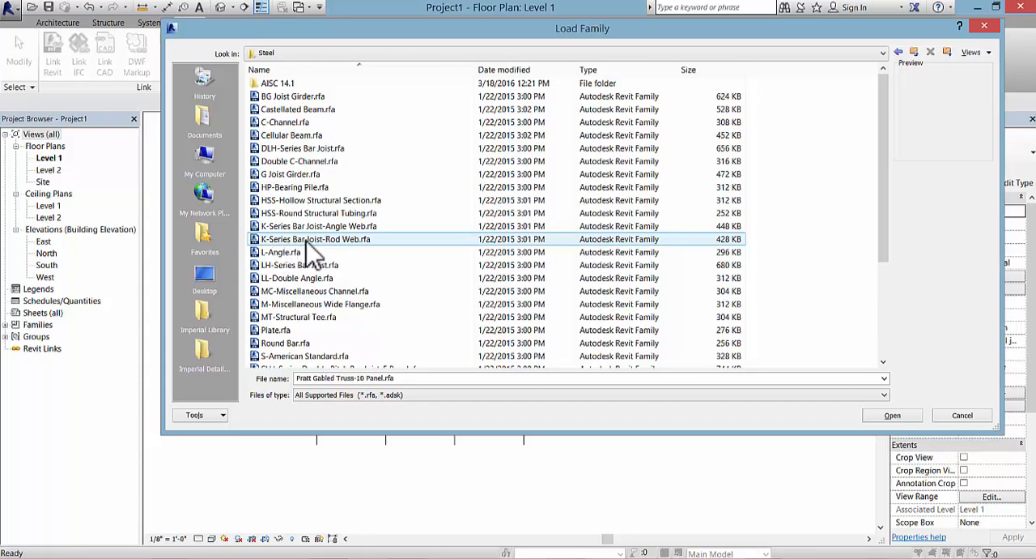
pyautogui.doubleClick(323, 255)
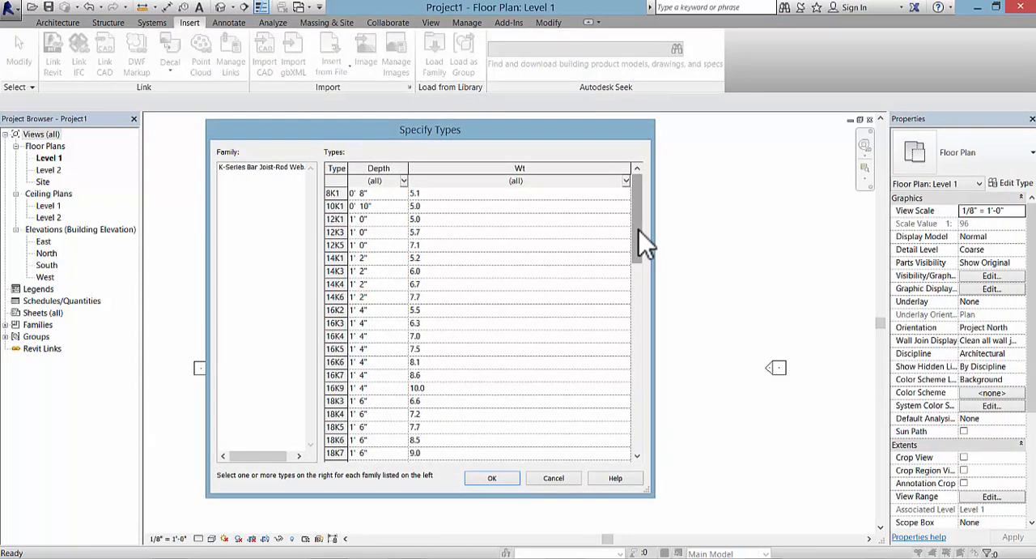
pyautogui.moveTo(639, 230); pyautogui.dragTo(638, 430)
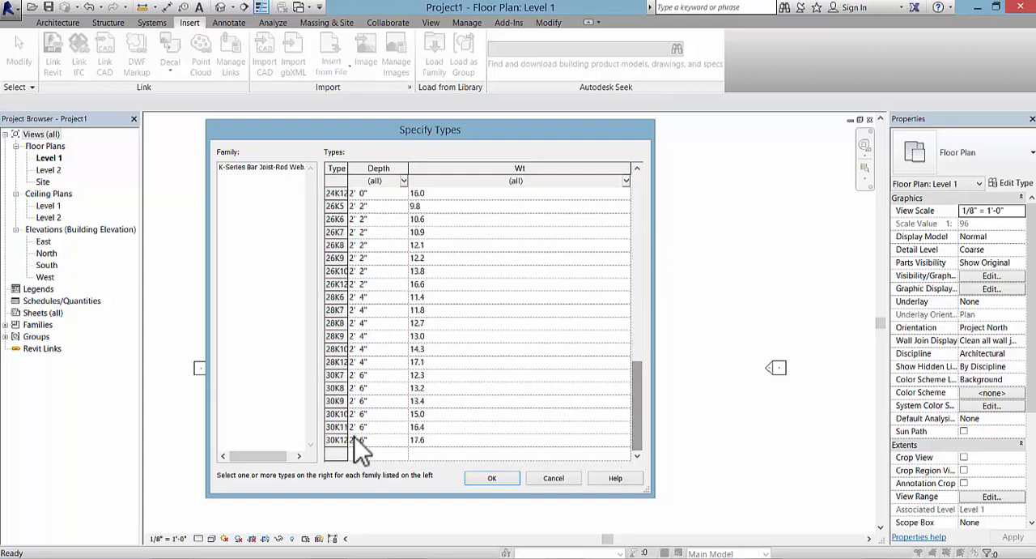
pyautogui.click(335, 415)
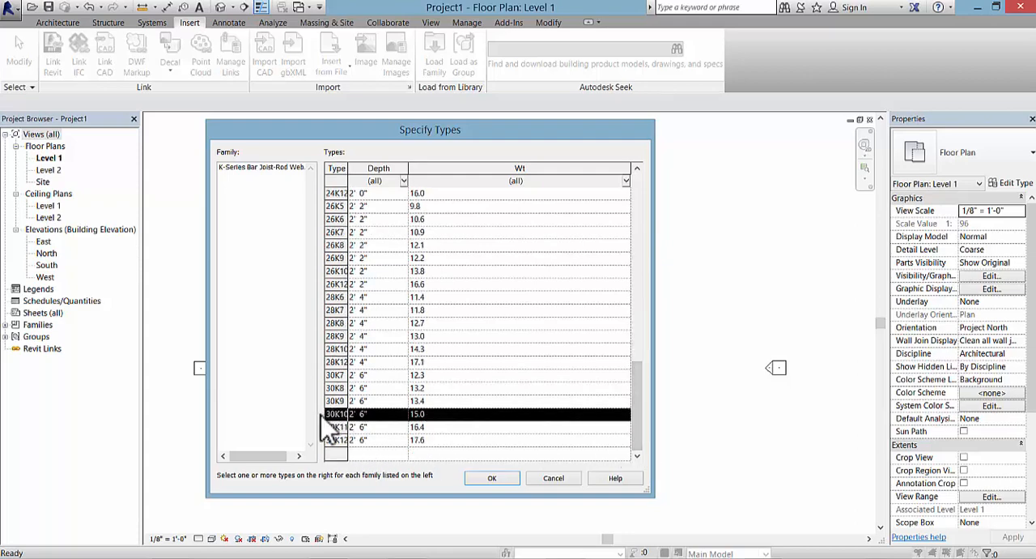
pyautogui.click(494, 478)
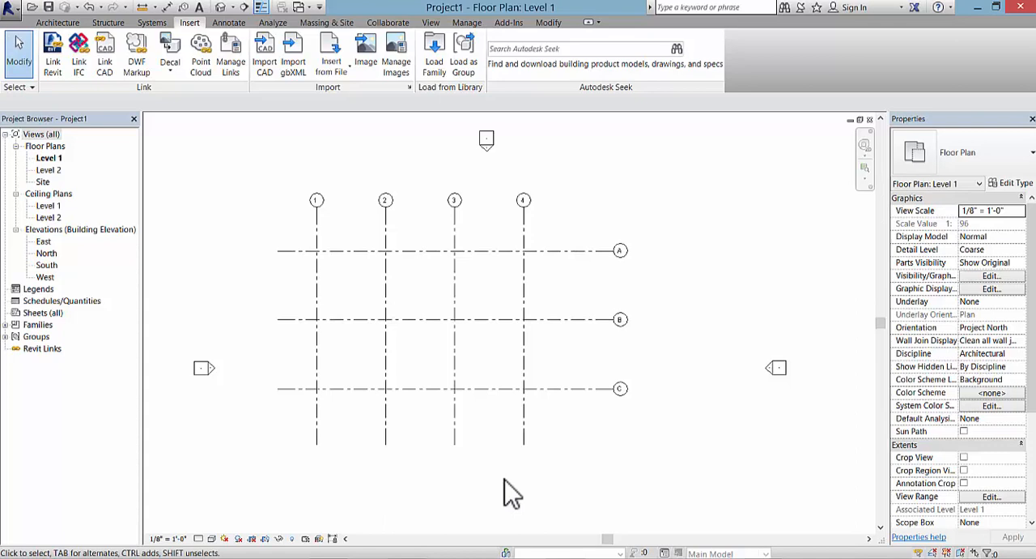
# Step: Place vertical HSS8X8X3/8 structural columns with their height up to Level 2 at every intersection of grids 1–4 and A–C
pyautogui.click(108, 23)
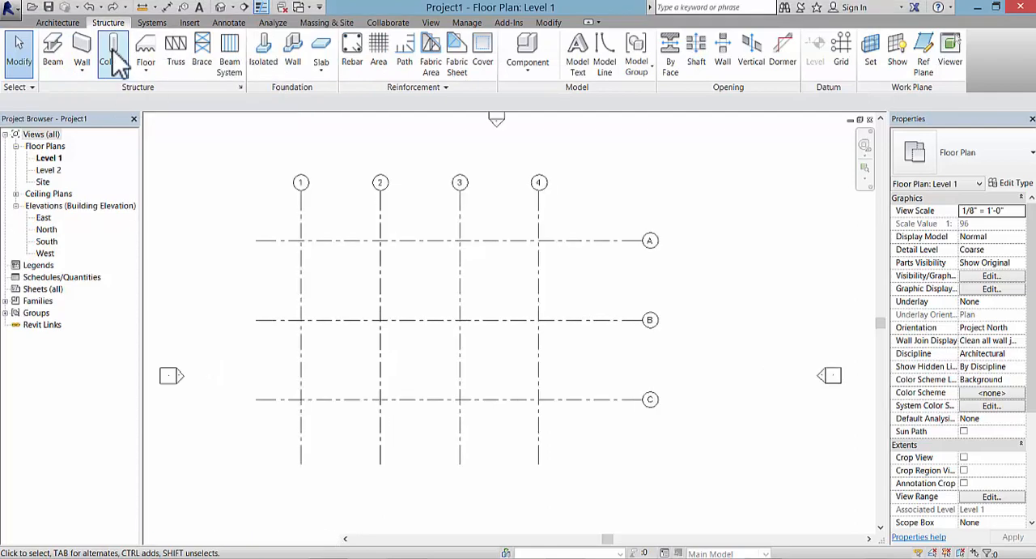
pyautogui.click(114, 60)
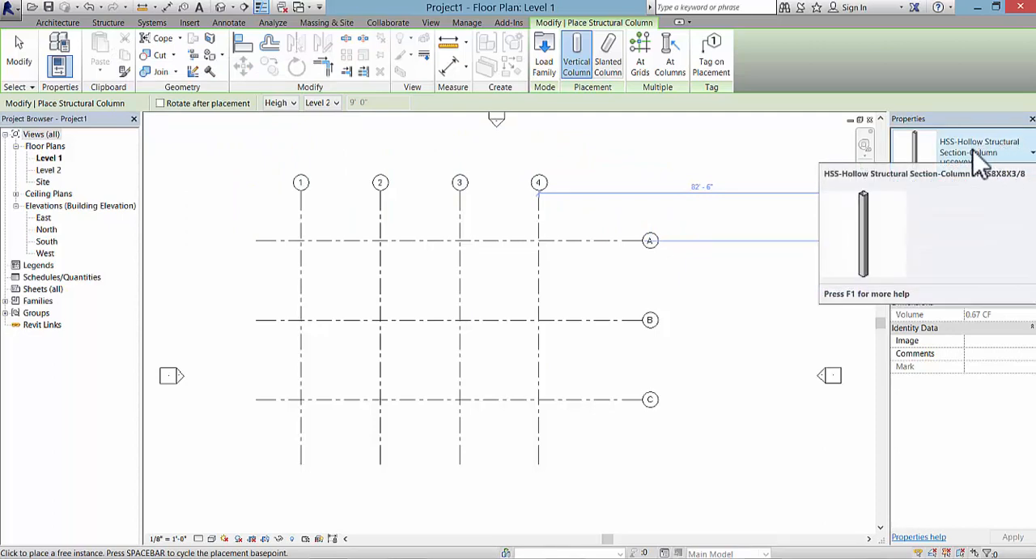
pyautogui.click(293, 104)
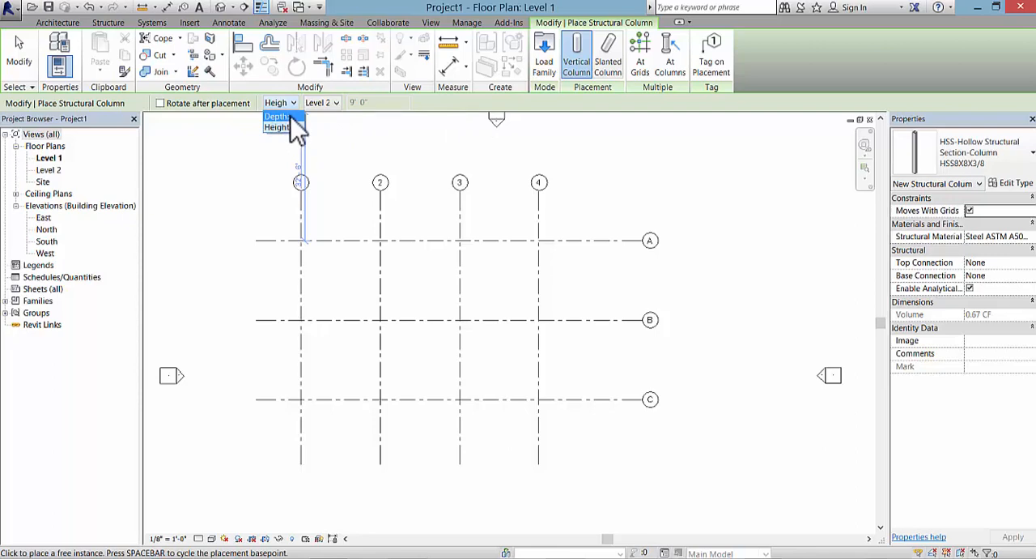
pyautogui.click(290, 127)
pyautogui.click(337, 104)
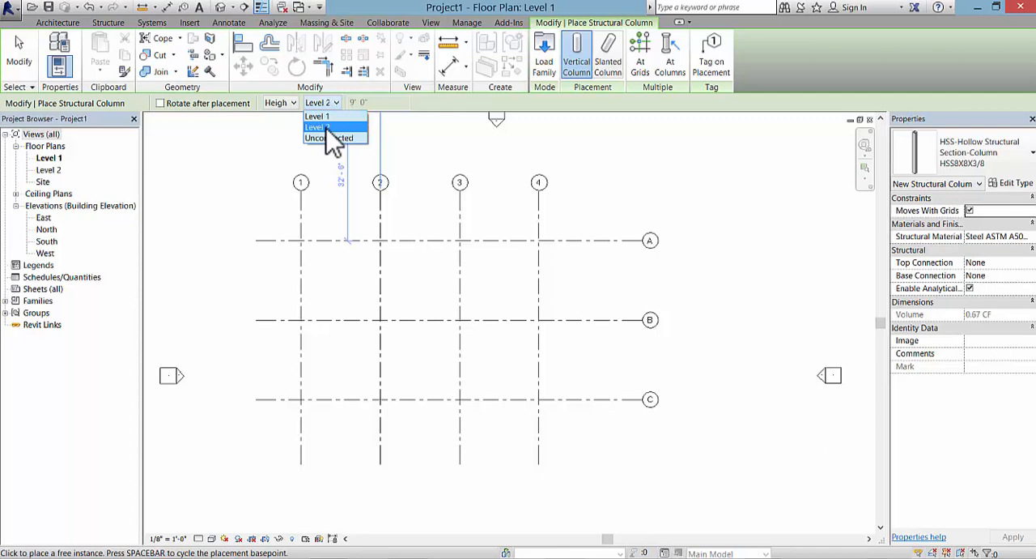
pyautogui.click(327, 128)
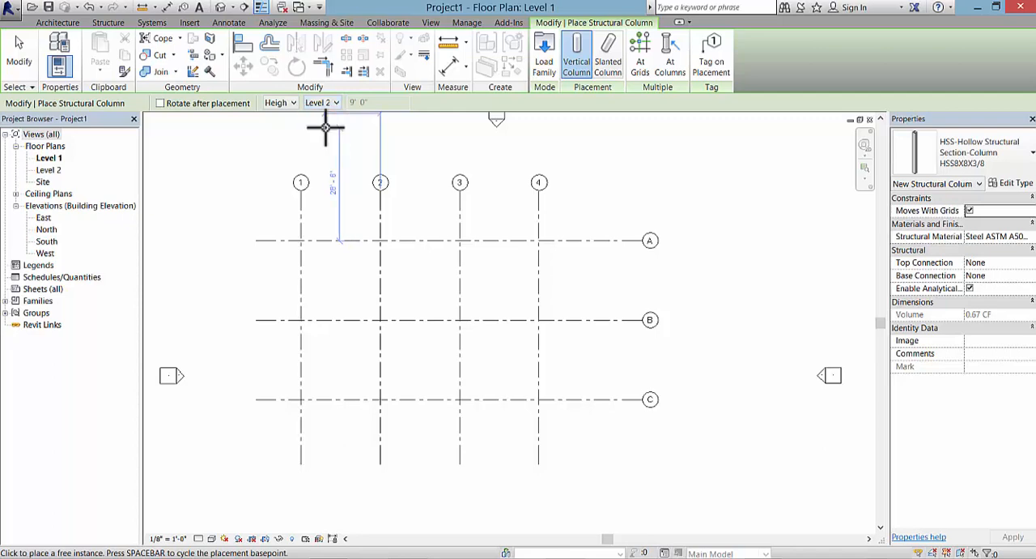
pyautogui.click(643, 64)
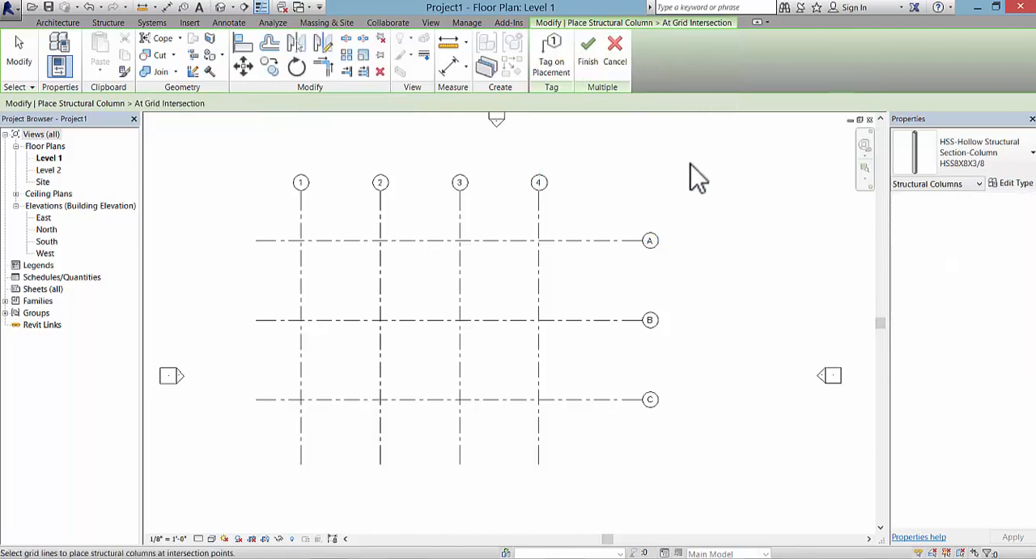
pyautogui.moveTo(684, 169); pyautogui.dragTo(248, 464)
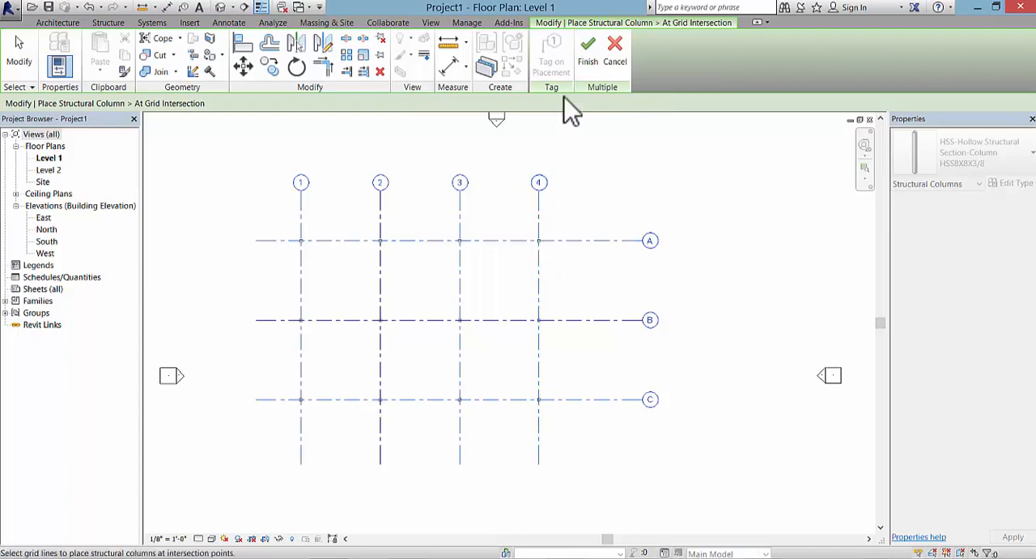
pyautogui.click(581, 63)
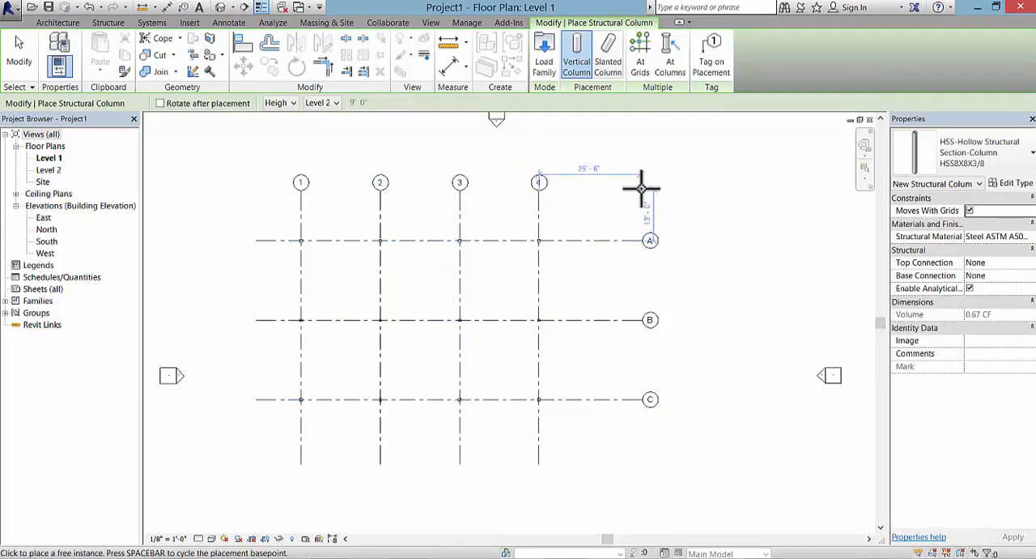
pyautogui.press('Escape')
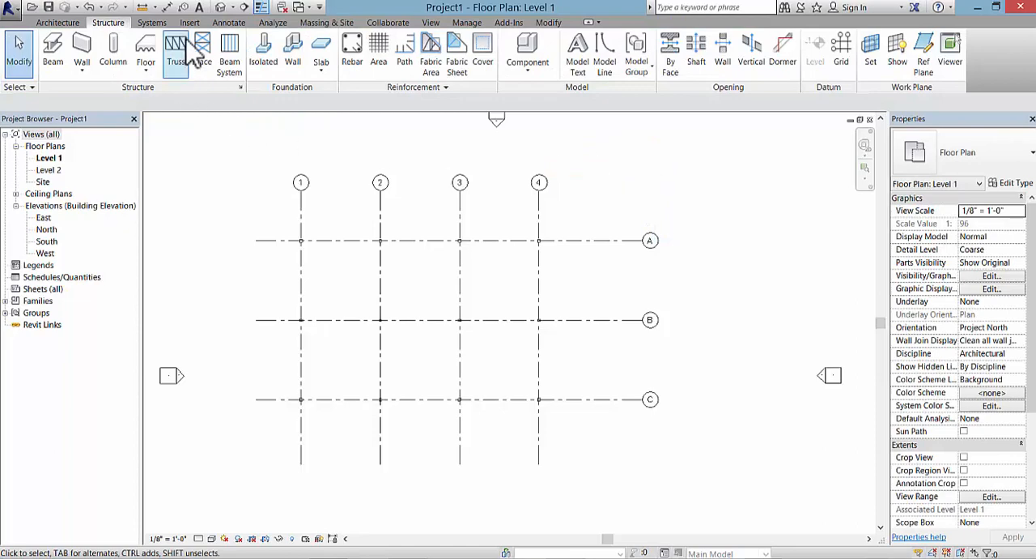
# Step: Open the default 3D view and examine the placed structural columns
pyautogui.click(222, 8)
pyautogui.scroll(-2, 412, 320)
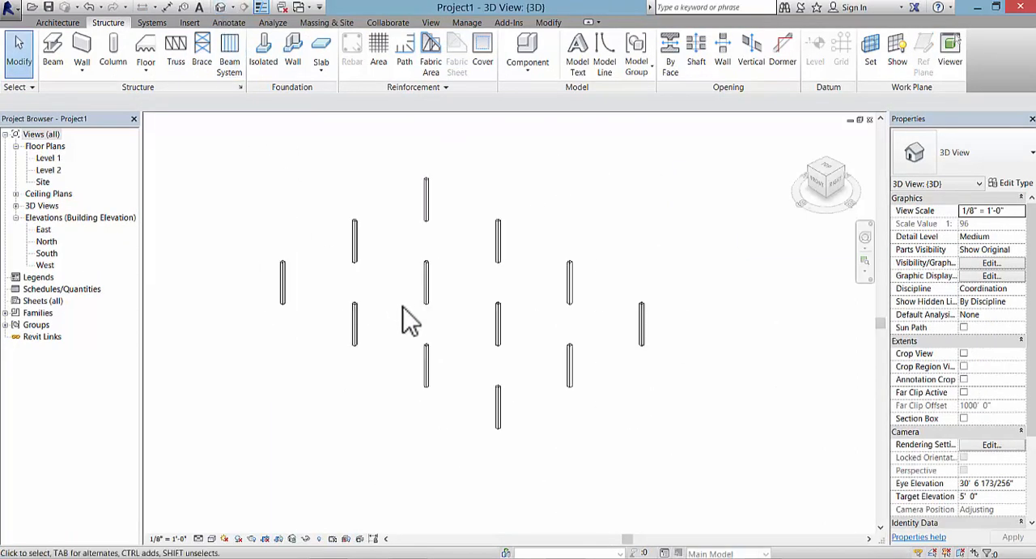
pyautogui.moveTo(412, 320); pyautogui.dragTo(380, 336, button='middle')
pyautogui.scroll(2, 380, 336)
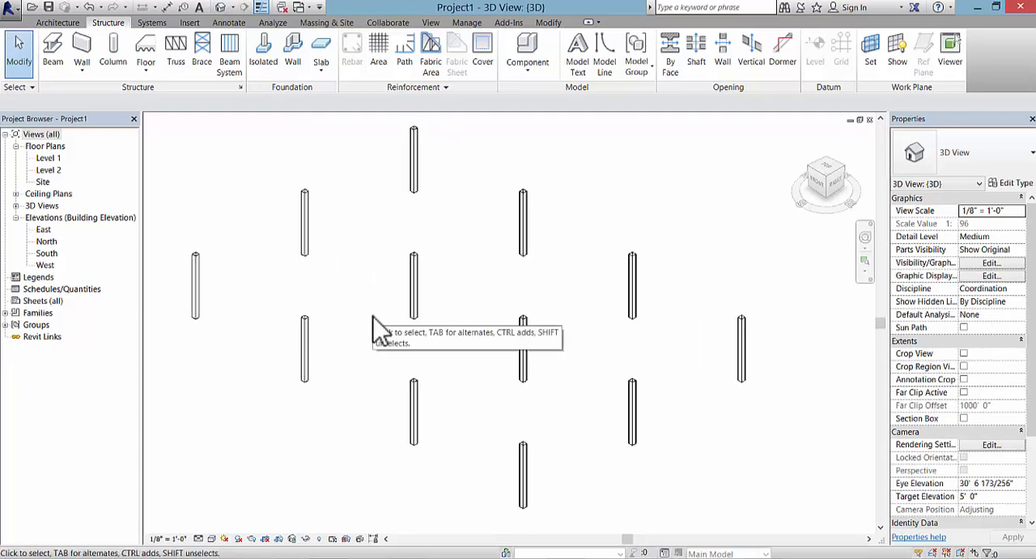
# Step: Return to the Level 1 floor plan and inspect the columns around the intersection of grids A and 4
pyautogui.doubleClick(49, 160)
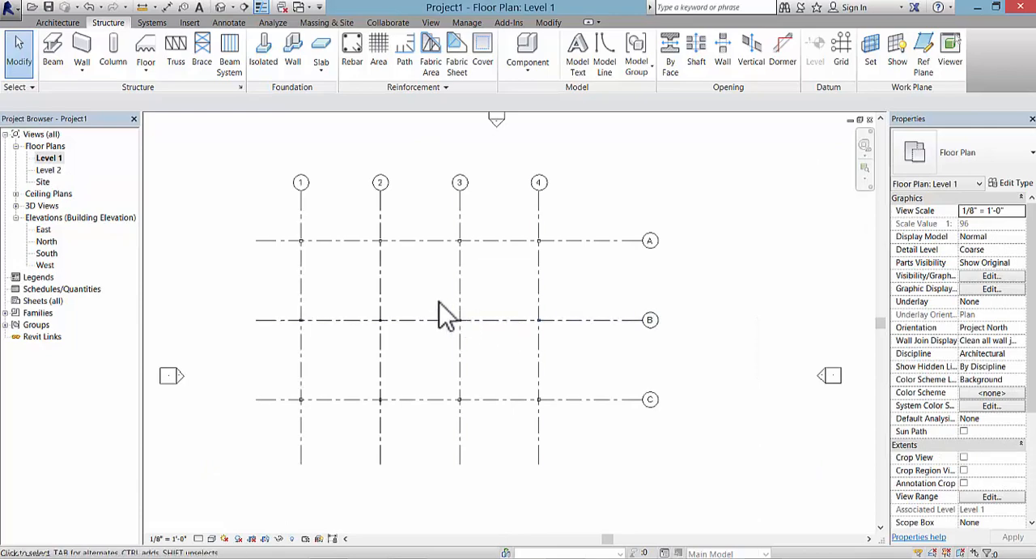
pyautogui.scroll(2, 440, 310)
pyautogui.scroll(-1, 412, 305)
pyautogui.moveTo(417, 308)
pyautogui.mouseDown(button='middle')
pyautogui.moveTo(526, 327)
pyautogui.moveTo(409, 315)
pyautogui.mouseUp(button='middle')
pyautogui.scroll(1, 500, 314)
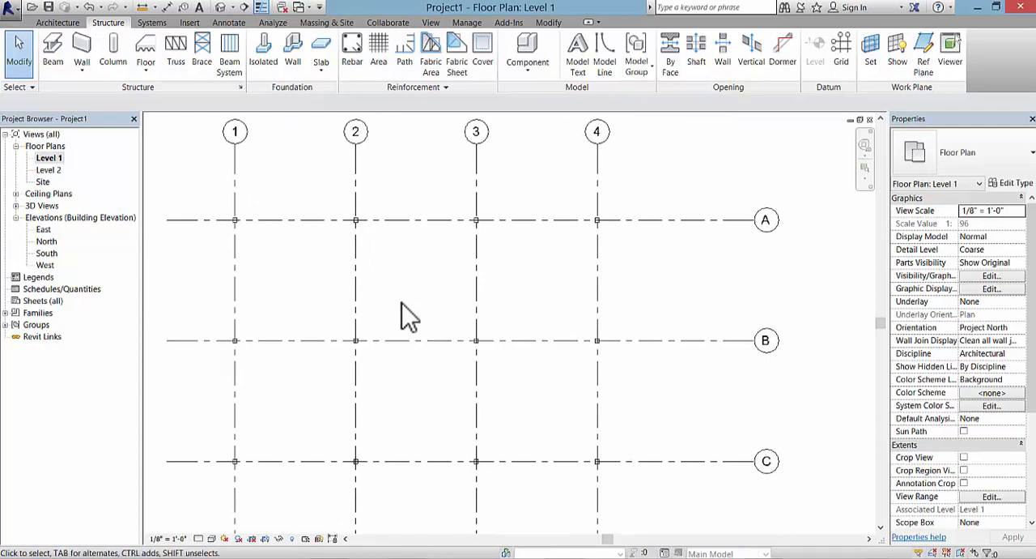
pyautogui.scroll(1, 645, 319)
pyautogui.moveTo(625, 259); pyautogui.dragTo(521, 295, button='middle')
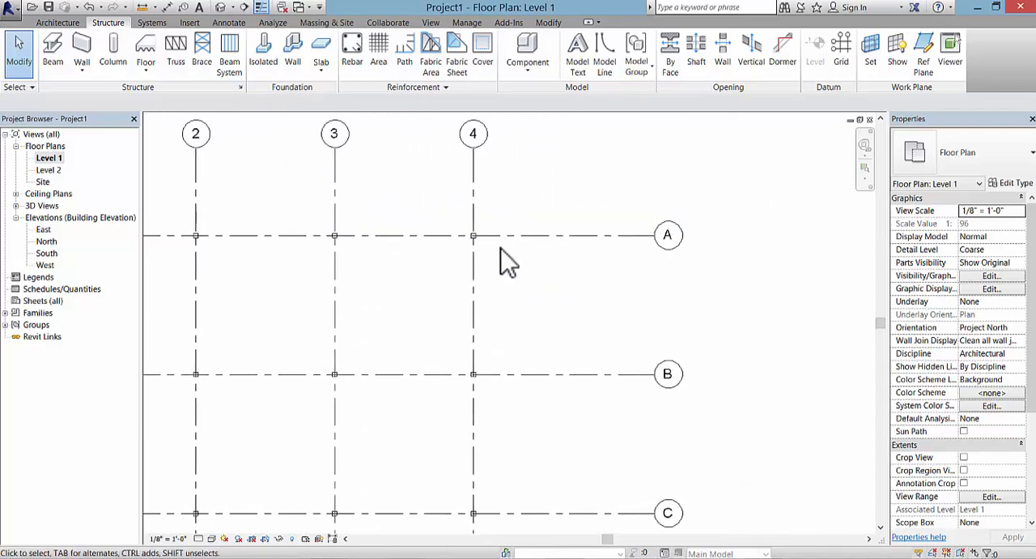
# Step: Start a structural wall on Level 1 with its height set up to Level 2
pyautogui.scroll(2, 484, 243)
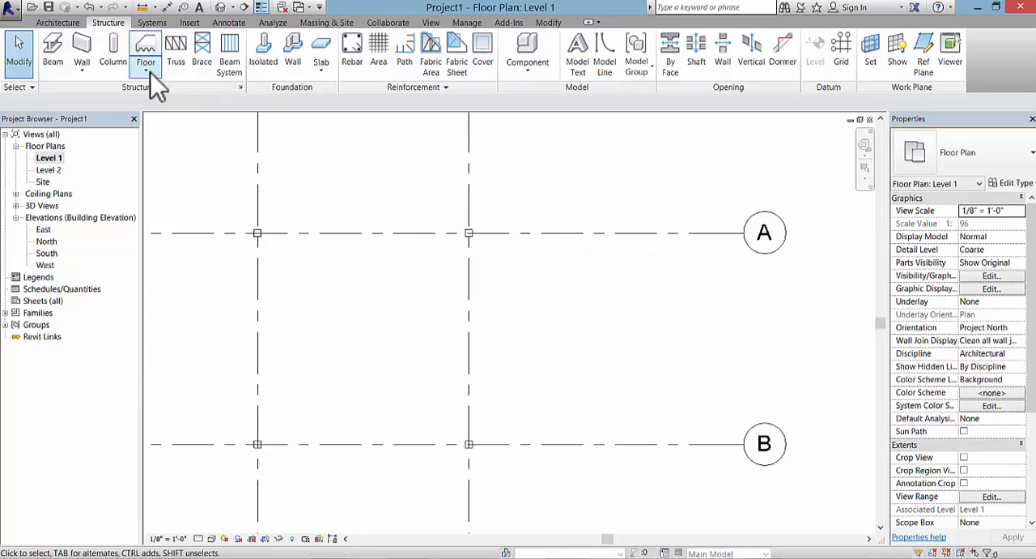
pyautogui.click(83, 70)
pyautogui.click(109, 94)
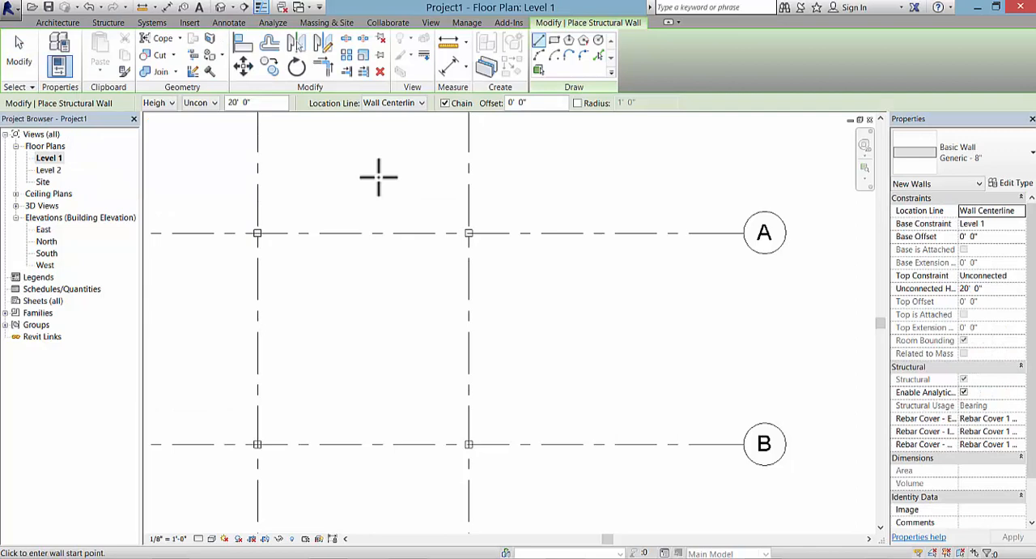
pyautogui.click(170, 104)
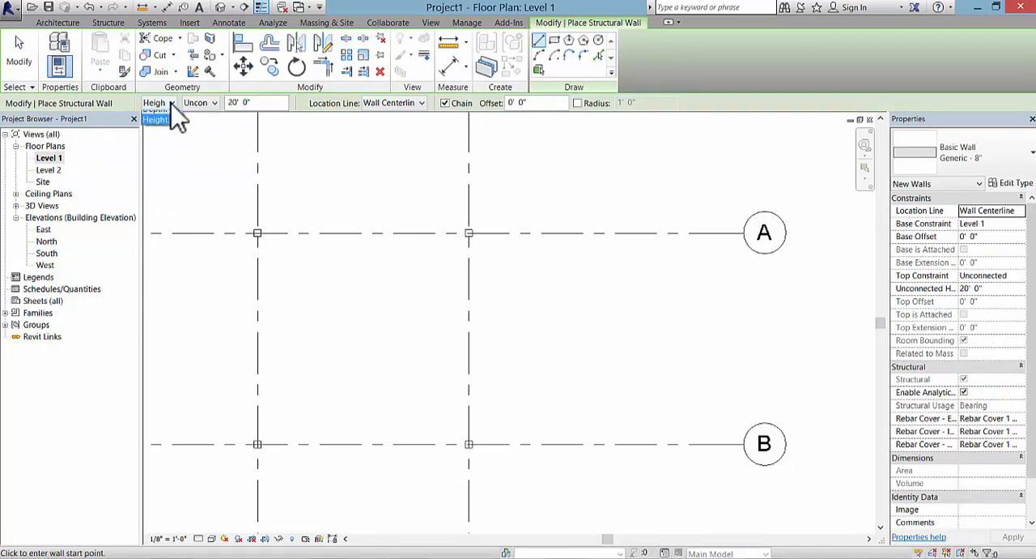
pyautogui.click(169, 117)
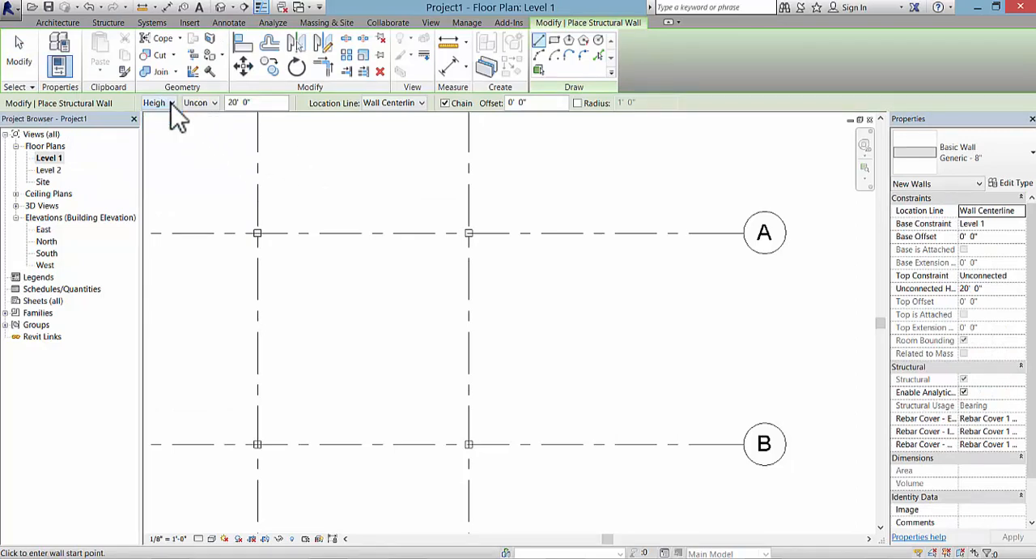
pyautogui.click(214, 103)
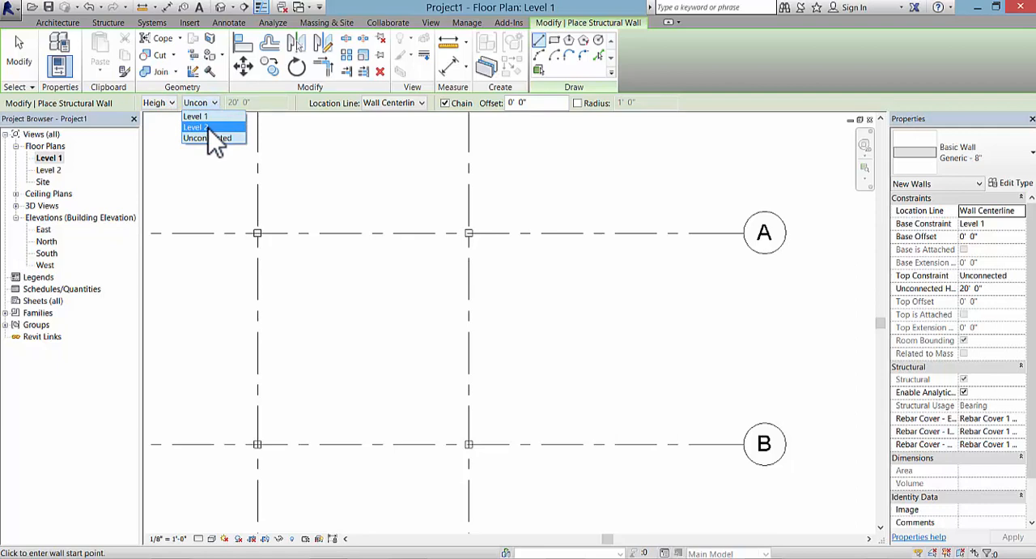
pyautogui.click(203, 127)
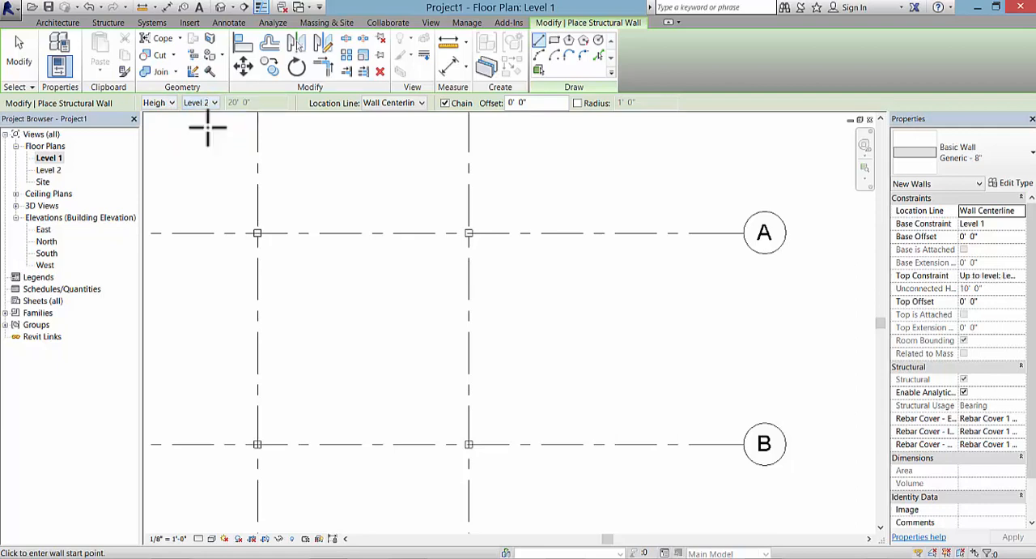
# Step: Set the wall's location line to Finish Face: Exterior, its offset to 0' 11" and its type to Generic - 6"
pyautogui.click(422, 104)
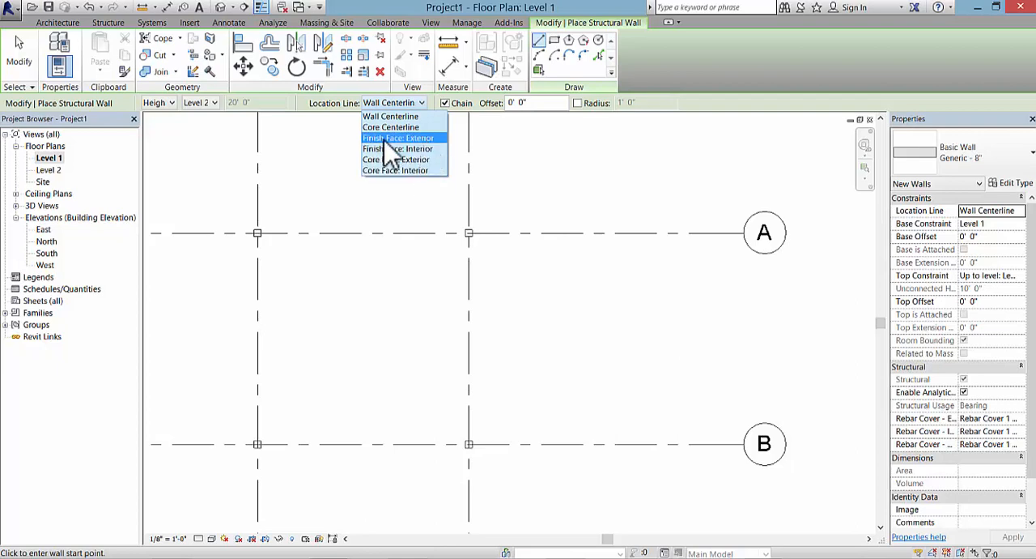
pyautogui.click(432, 140)
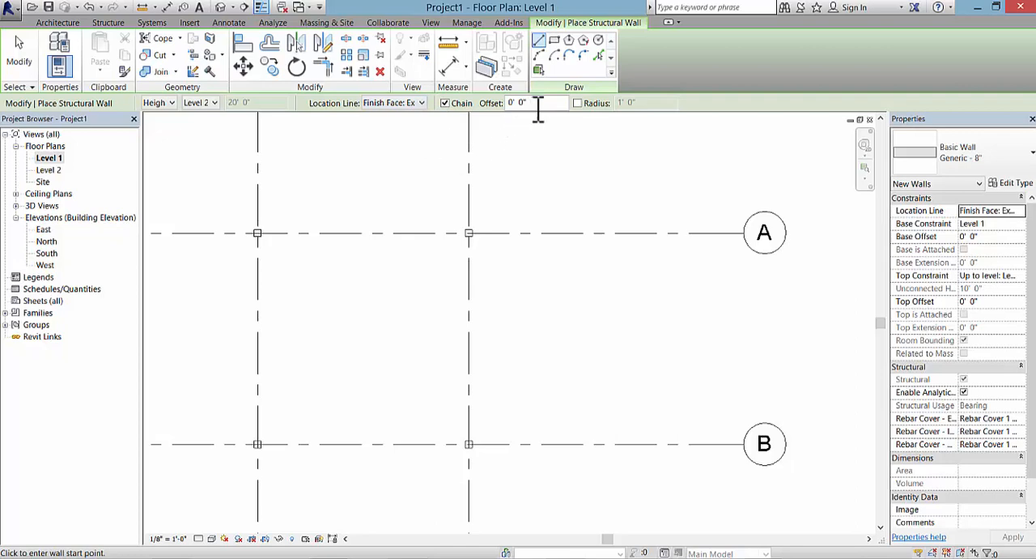
pyautogui.moveTo(541, 103); pyautogui.dragTo(497, 112)
pyautogui.write('11')
pyautogui.click(1011, 156)
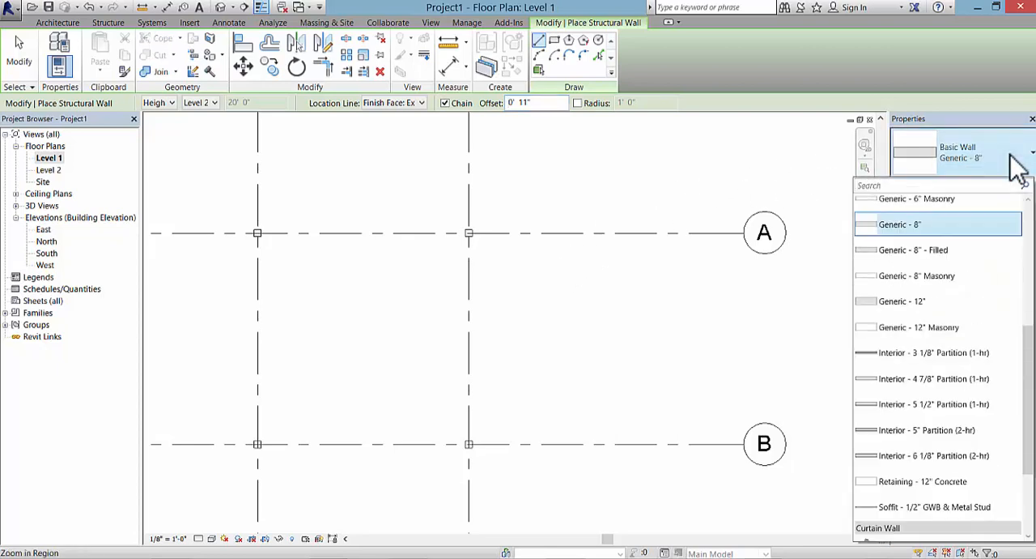
pyautogui.scroll(2, 975, 258)
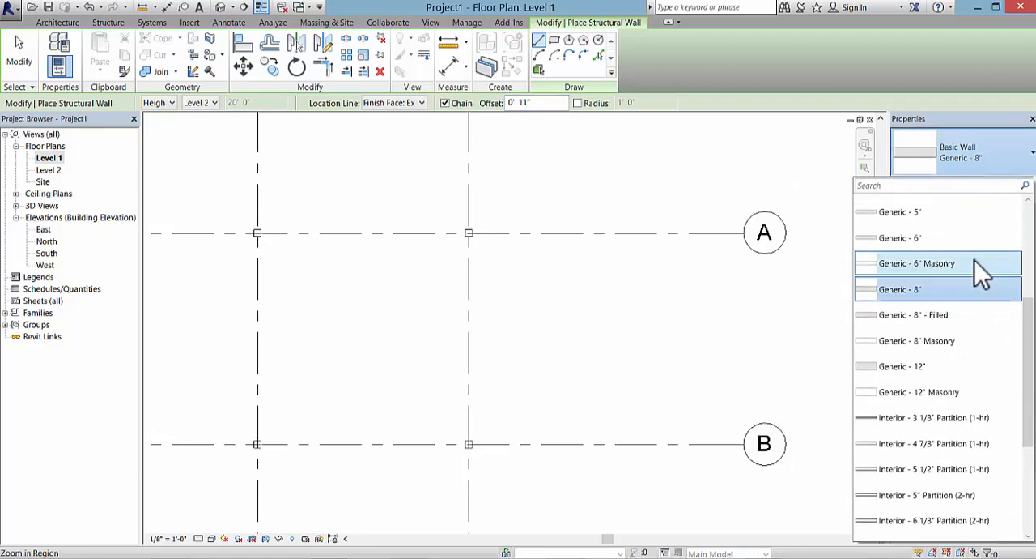
pyautogui.click(943, 240)
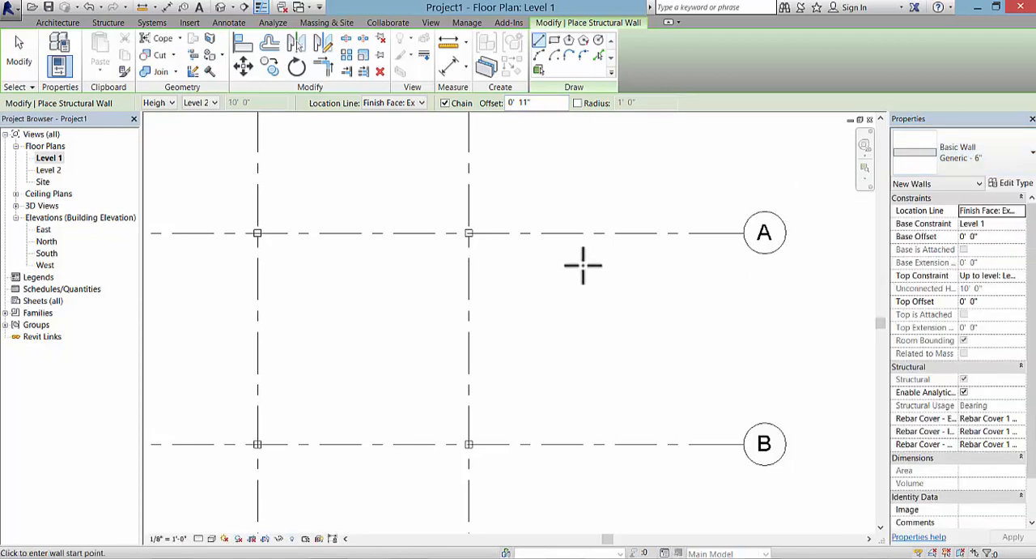
# Step: Draw a closed loop of walls around the column grid from A4 through C4, C1 and A1 back to A4
pyautogui.click(469, 233)
pyautogui.scroll(-1, 468, 233)
pyautogui.moveTo(486, 259); pyautogui.dragTo(488, 295, button='middle')
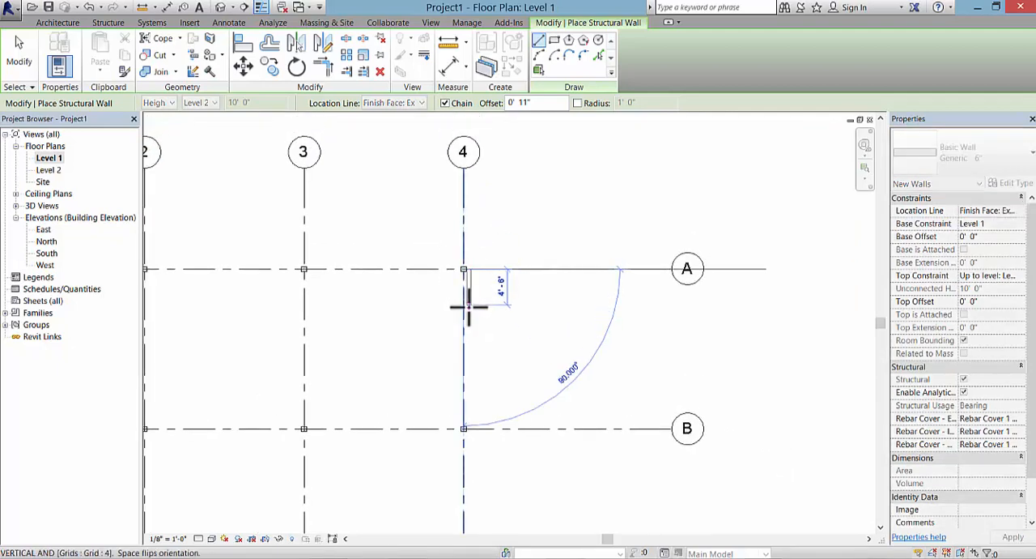
pyautogui.scroll(1, 463, 304)
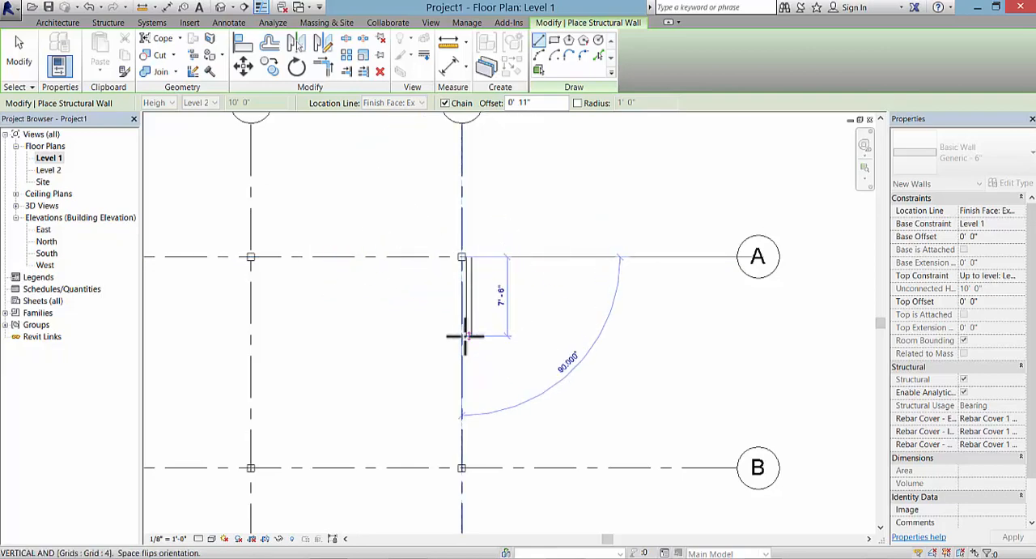
pyautogui.scroll(-3, 468, 405)
pyautogui.moveTo(479, 433); pyautogui.dragTo(481, 285, button='middle')
pyautogui.scroll(1, 465, 295)
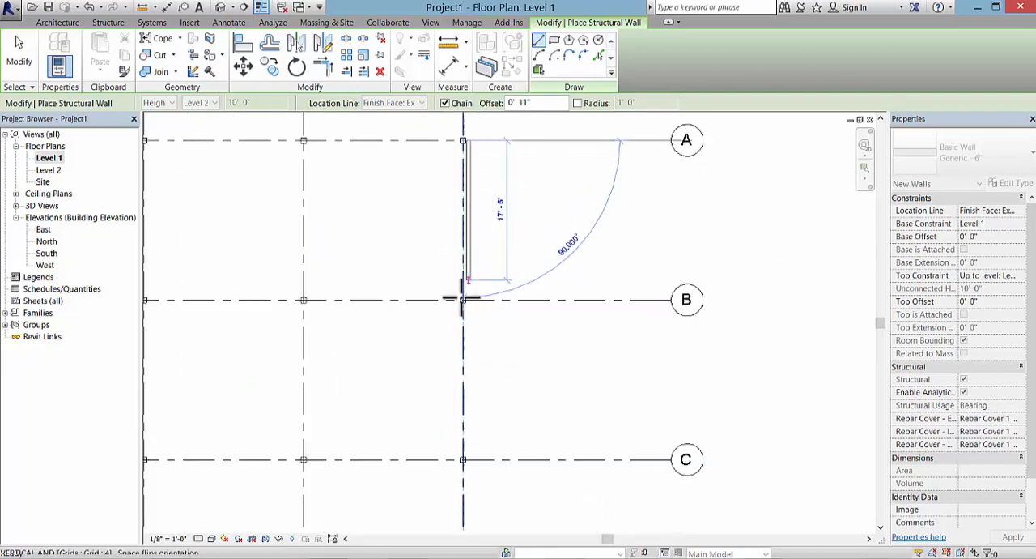
pyautogui.click(465, 459)
pyautogui.scroll(-2, 440, 474)
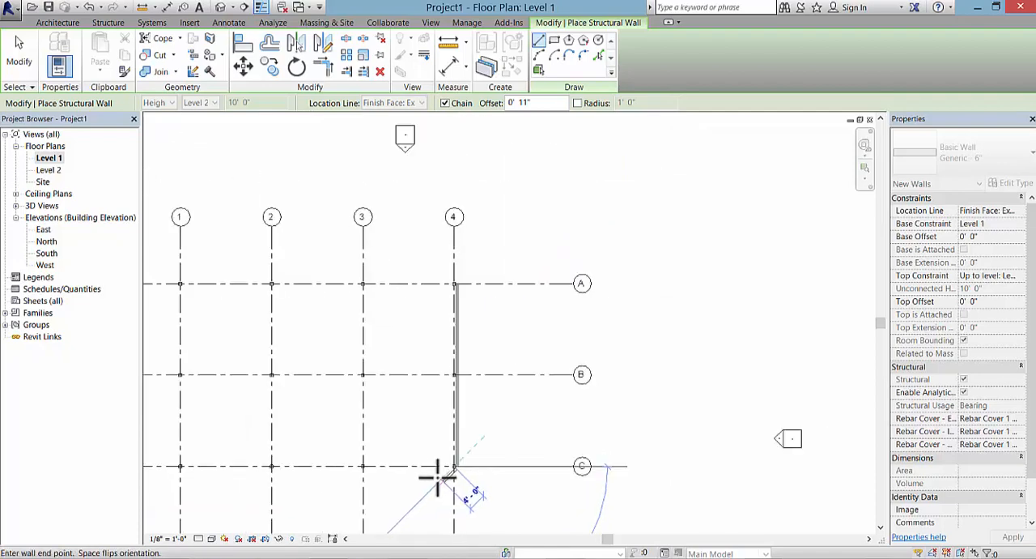
pyautogui.moveTo(364, 456); pyautogui.dragTo(405, 410, button='middle')
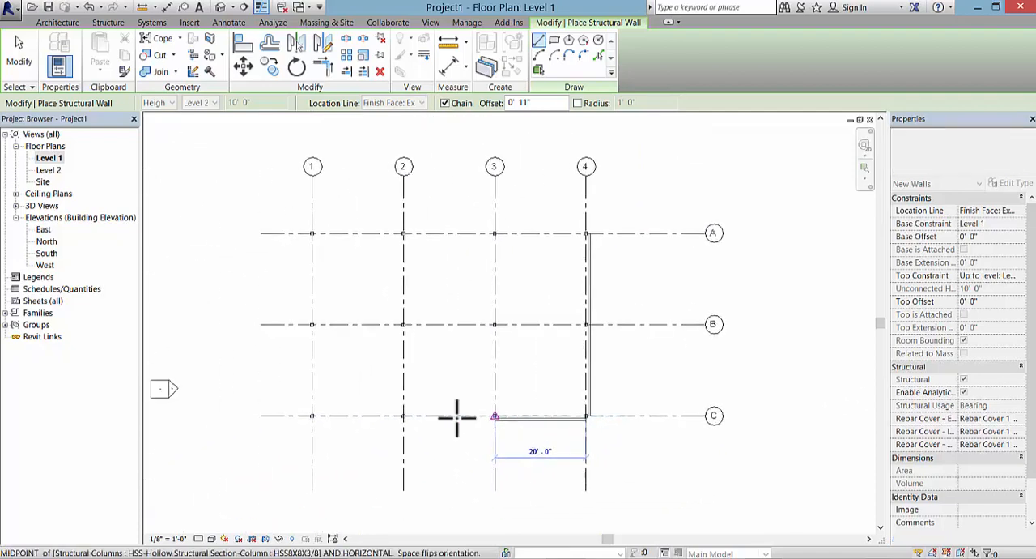
pyautogui.click(314, 416)
pyautogui.click(313, 233)
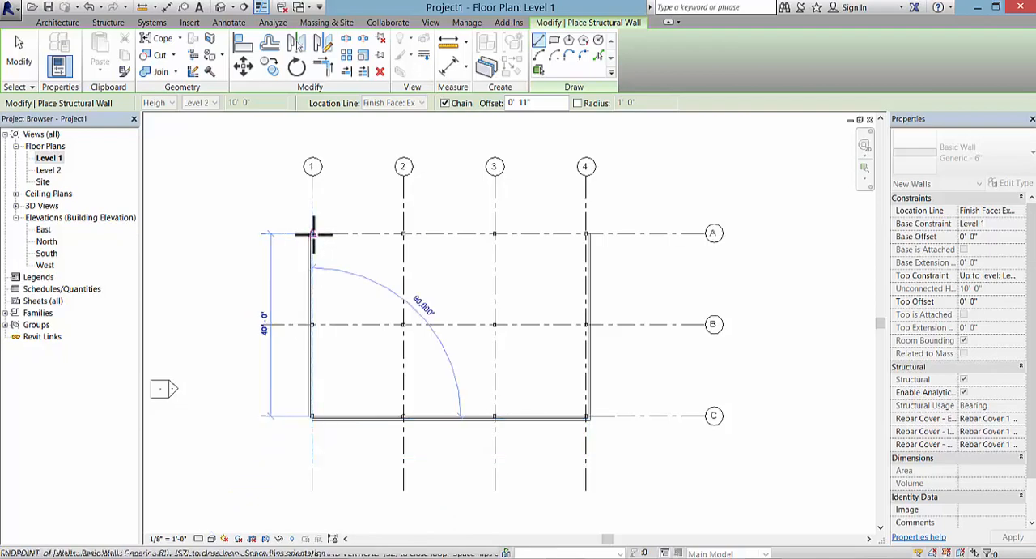
pyautogui.click(588, 232)
pyautogui.rightClick(636, 194)
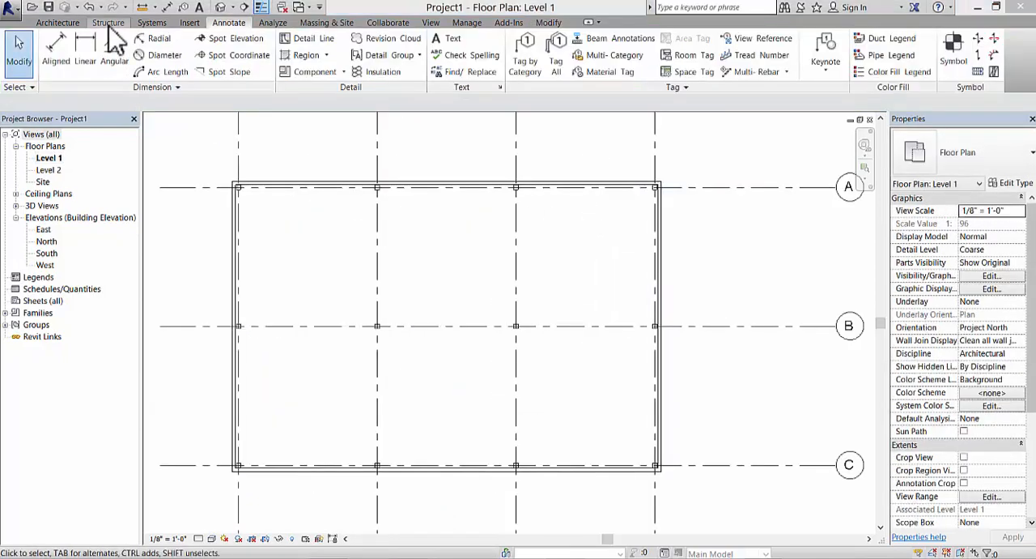
# Step: Start a structural floor and duplicate the Generic - 12" floor type as Generic - 6"
pyautogui.click(108, 22)
pyautogui.click(149, 70)
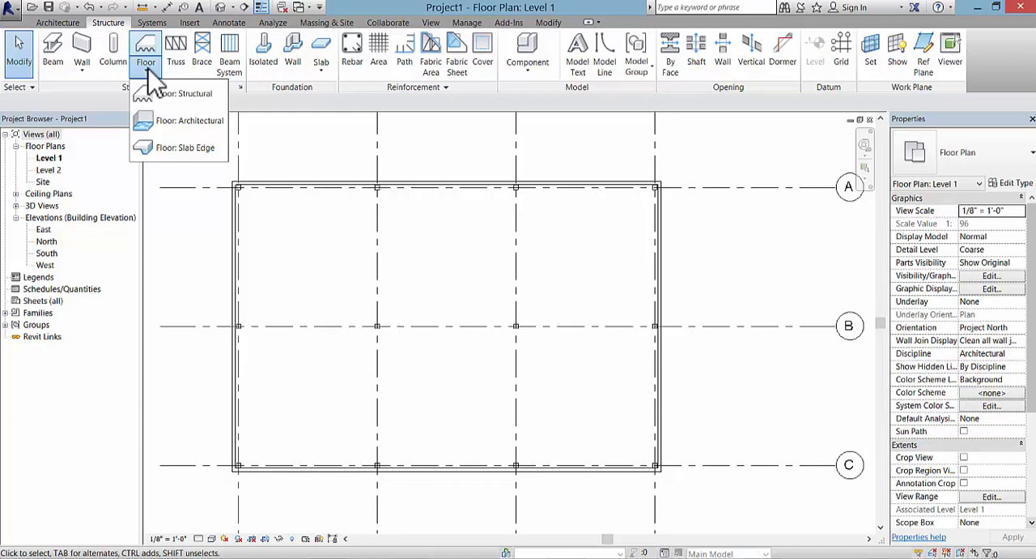
pyautogui.click(191, 97)
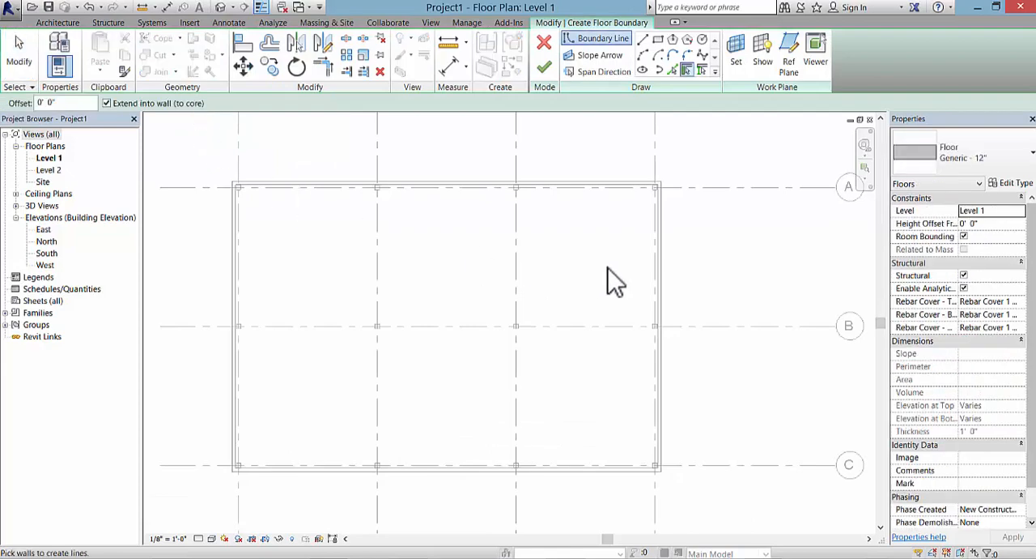
pyautogui.click(986, 166)
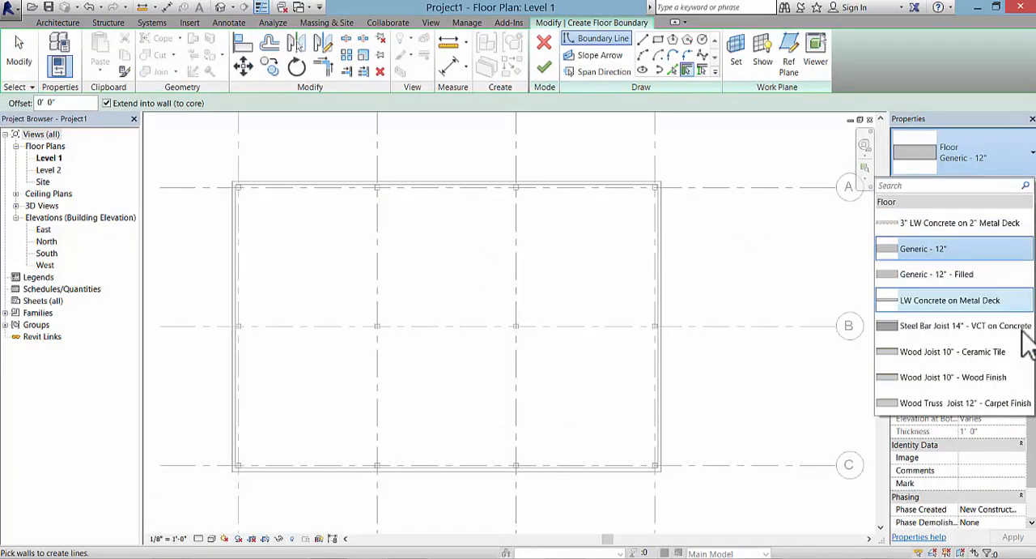
pyautogui.click(1025, 167)
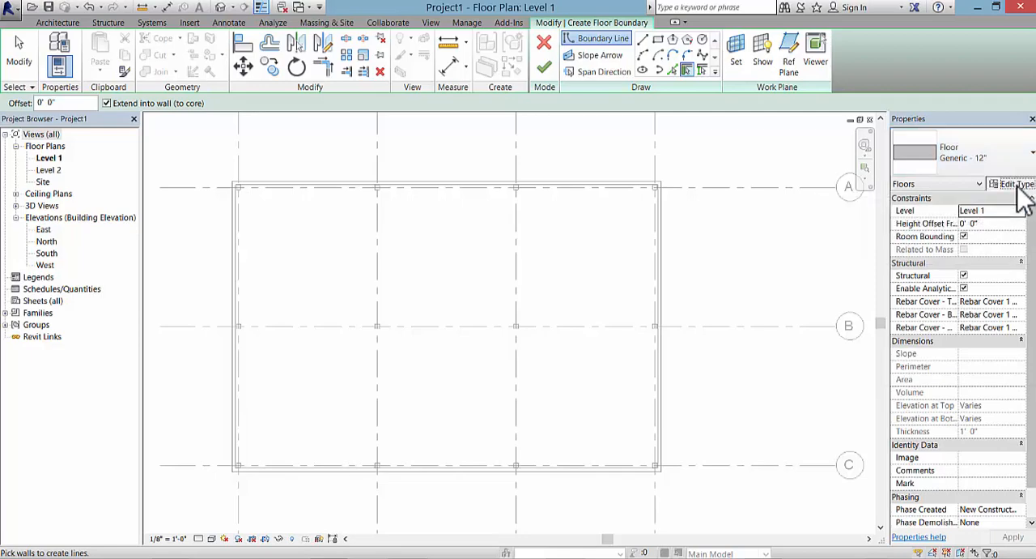
pyautogui.click(1019, 186)
pyautogui.moveTo(306, 52); pyautogui.dragTo(595, 104)
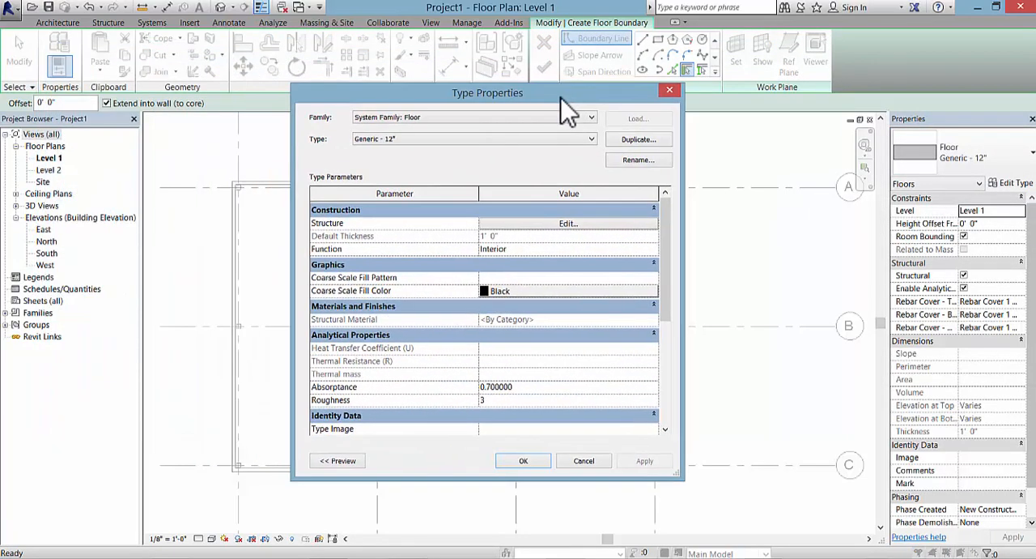
pyautogui.click(639, 139)
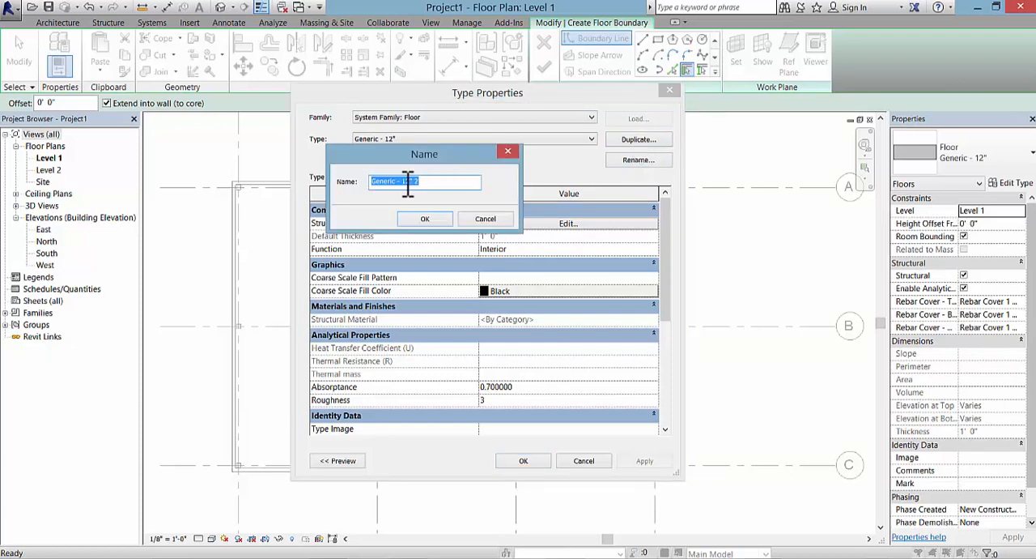
pyautogui.moveTo(402, 182); pyautogui.dragTo(433, 182)
pyautogui.write('6"')
pyautogui.click(422, 222)
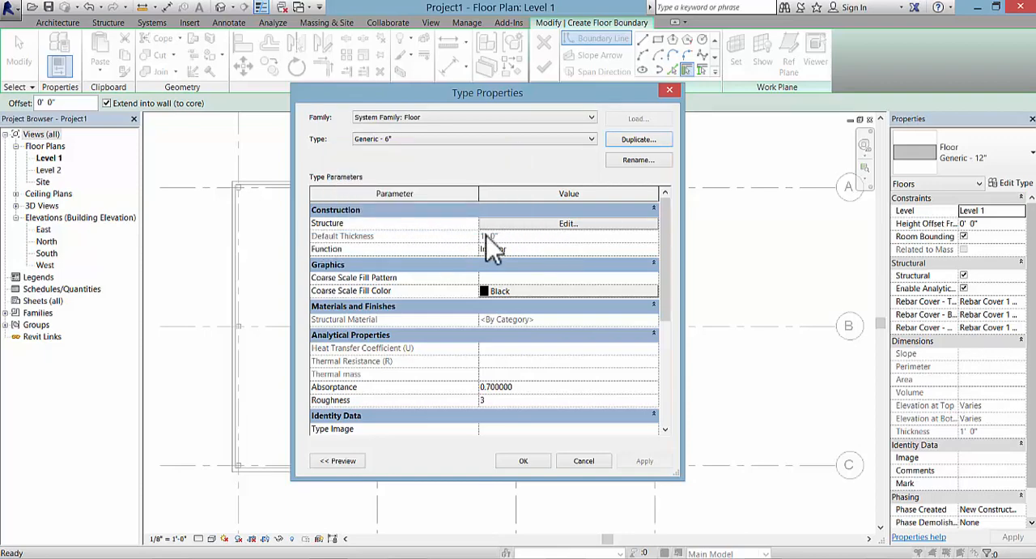
# Step: Set the structure layer thickness of the Generic - 6" floor type to 6" and apply the type
pyautogui.click(530, 224)
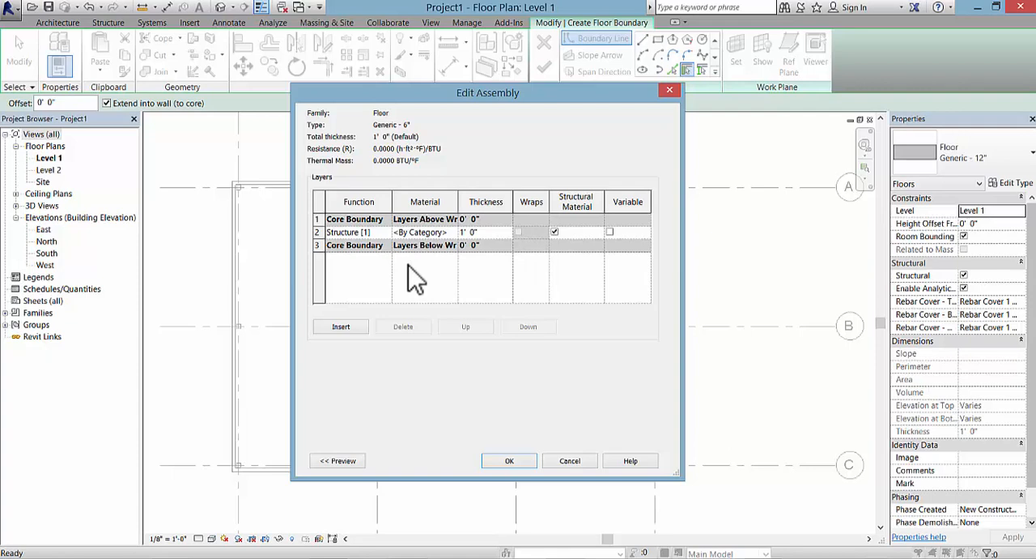
pyautogui.click(466, 233)
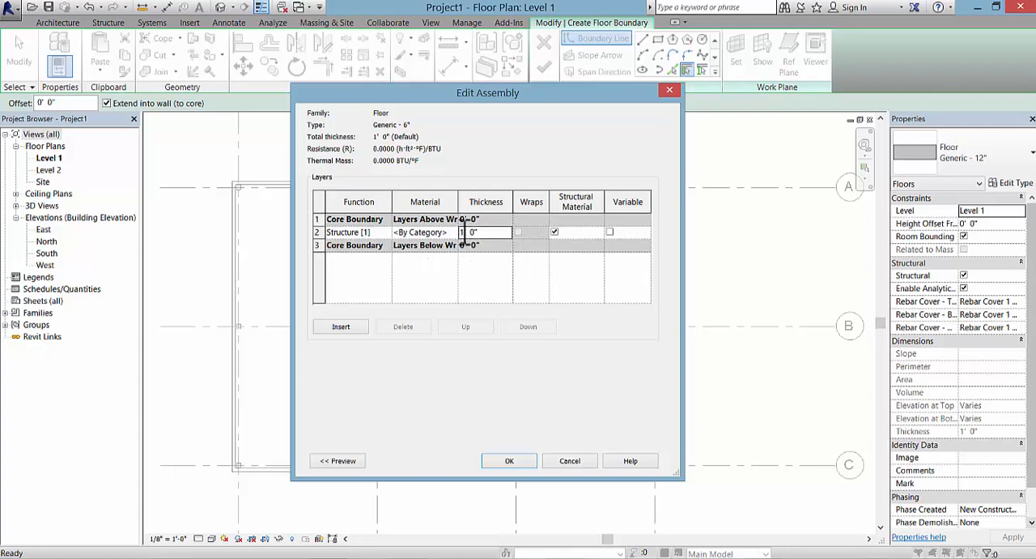
pyautogui.doubleClick(465, 232)
pyautogui.moveTo(465, 232); pyautogui.dragTo(508, 232)
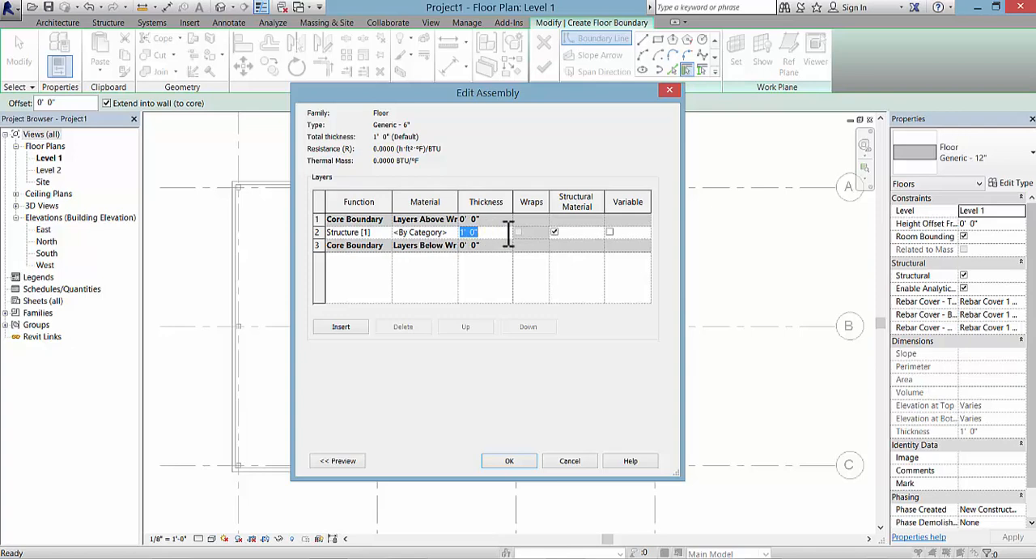
pyautogui.write('6"')
pyautogui.click(518, 462)
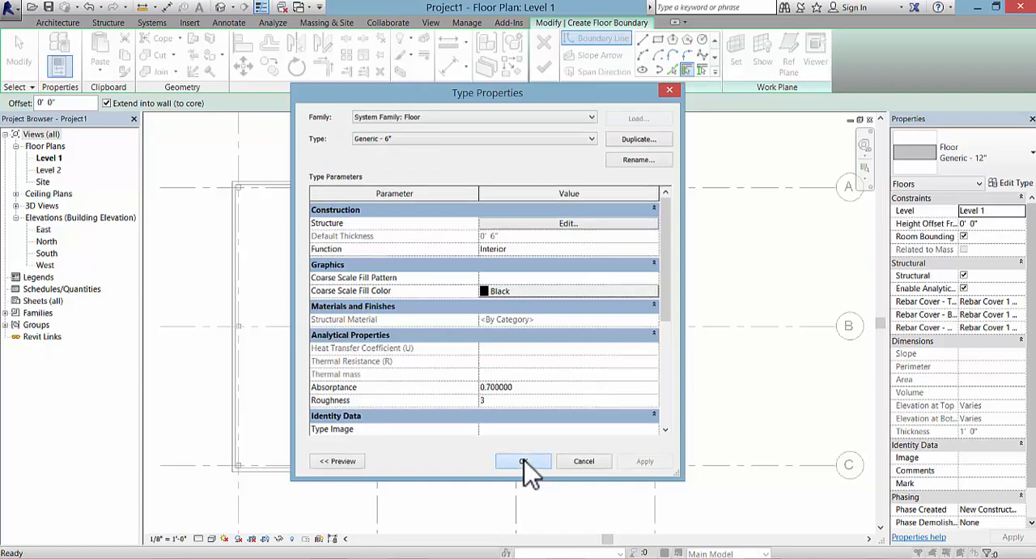
pyautogui.click(524, 461)
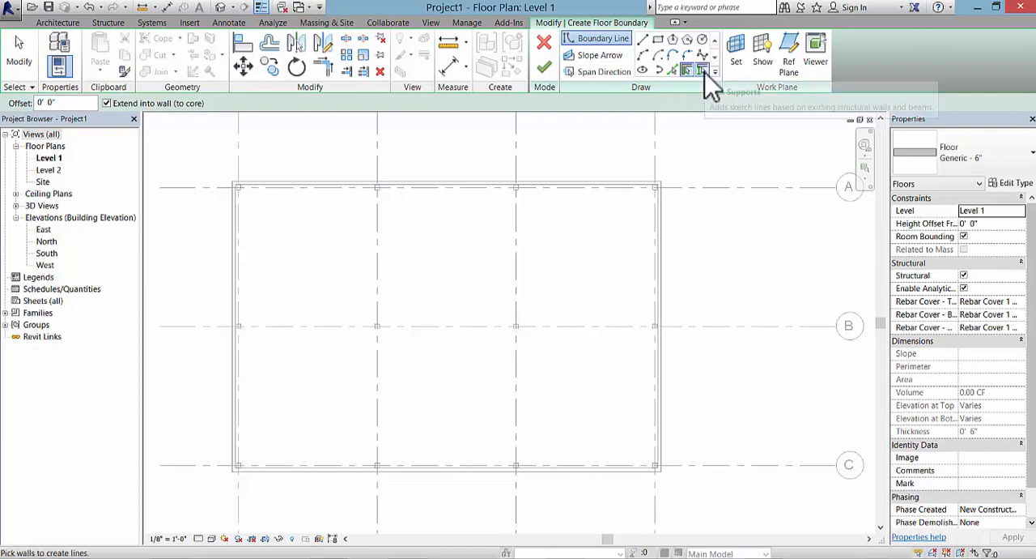
# Step: Sketch a rectangular floor boundary along the inner faces of the perimeter walls, between the corners near A1 and C4
pyautogui.click(658, 41)
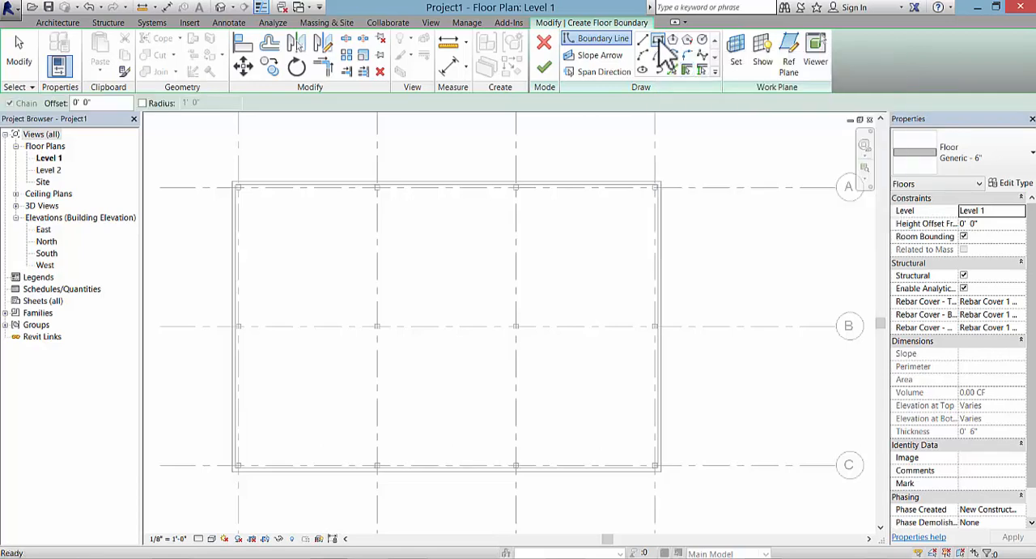
pyautogui.click(236, 186)
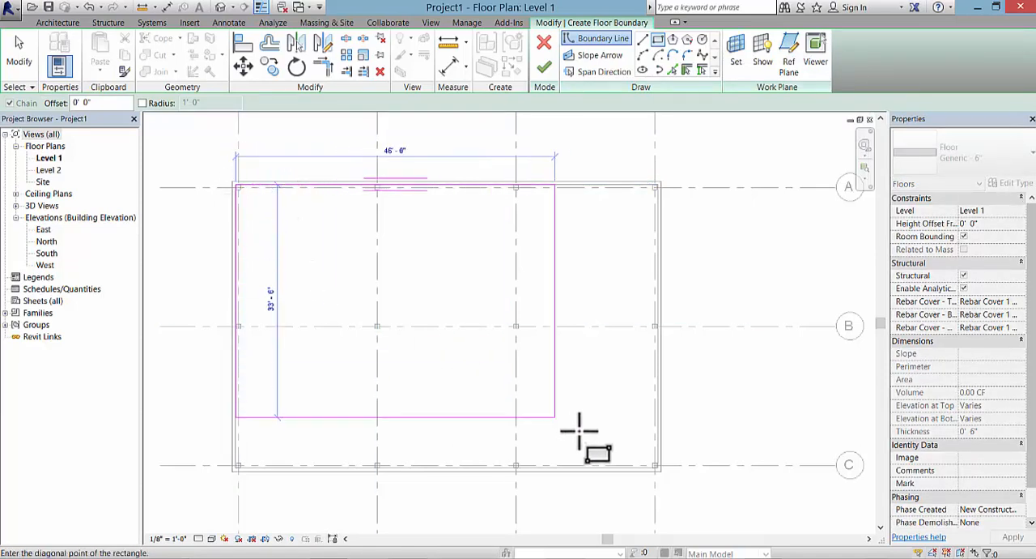
pyautogui.scroll(5, 632, 470)
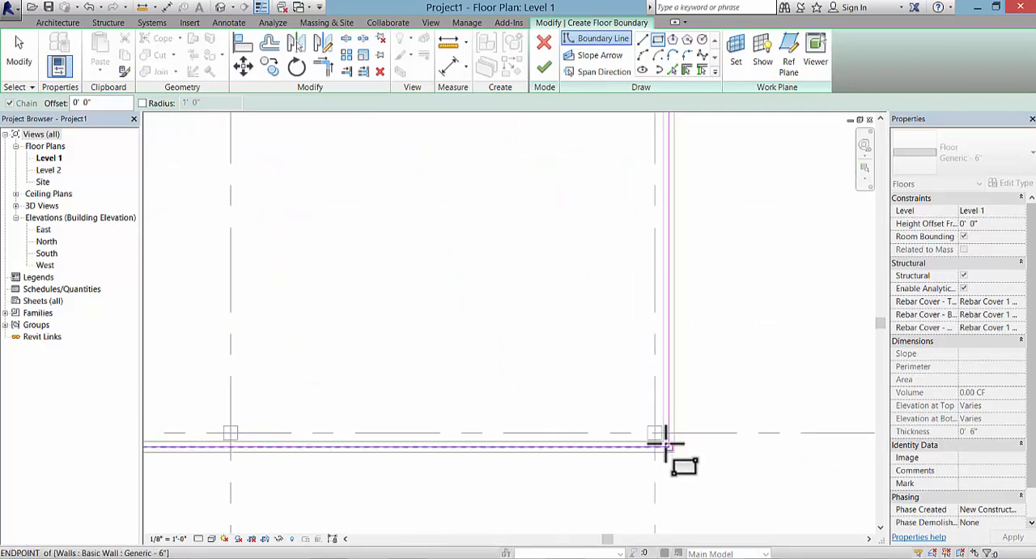
pyautogui.click(661, 433)
pyautogui.scroll(-5, 491, 386)
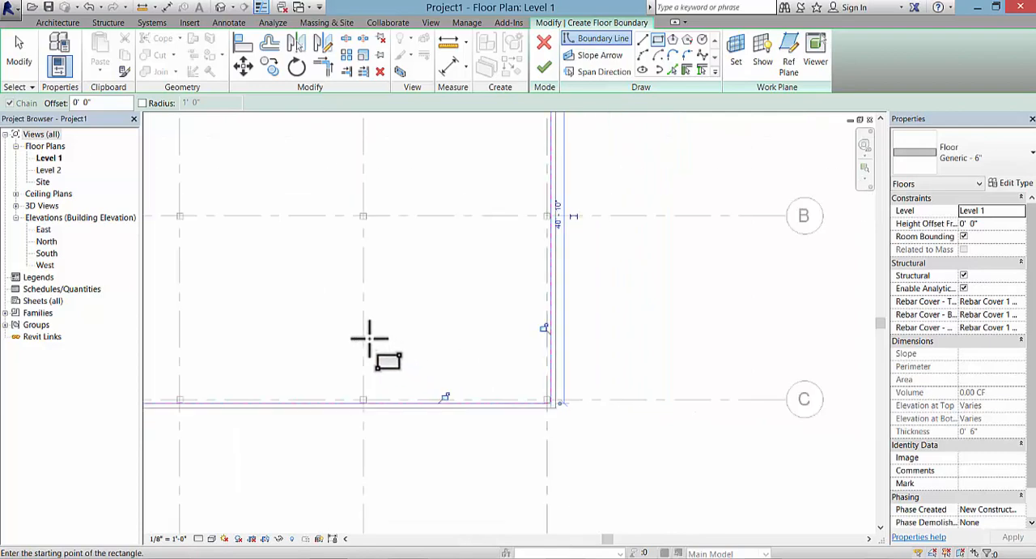
pyautogui.moveTo(308, 312); pyautogui.dragTo(478, 379, button='middle')
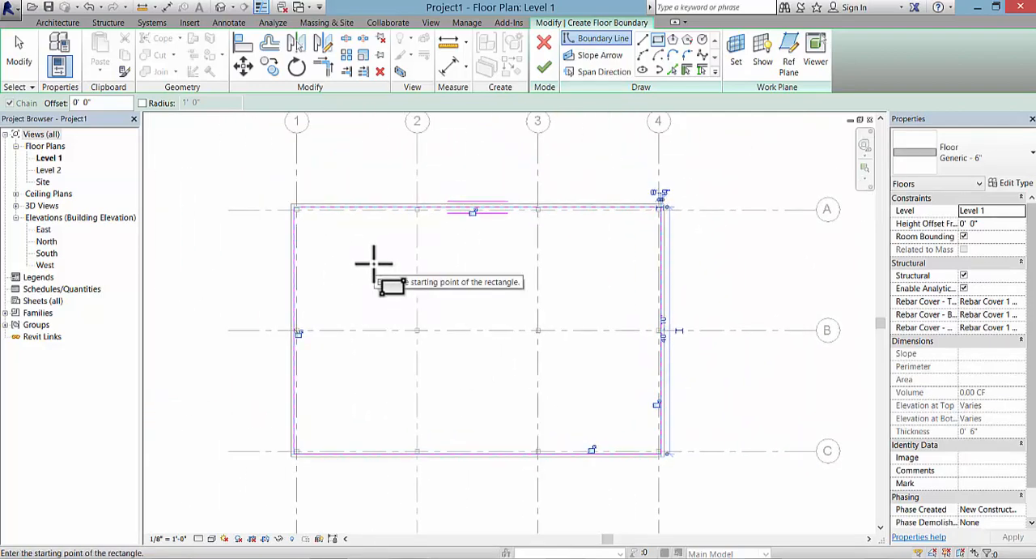
pyautogui.press('Escape')
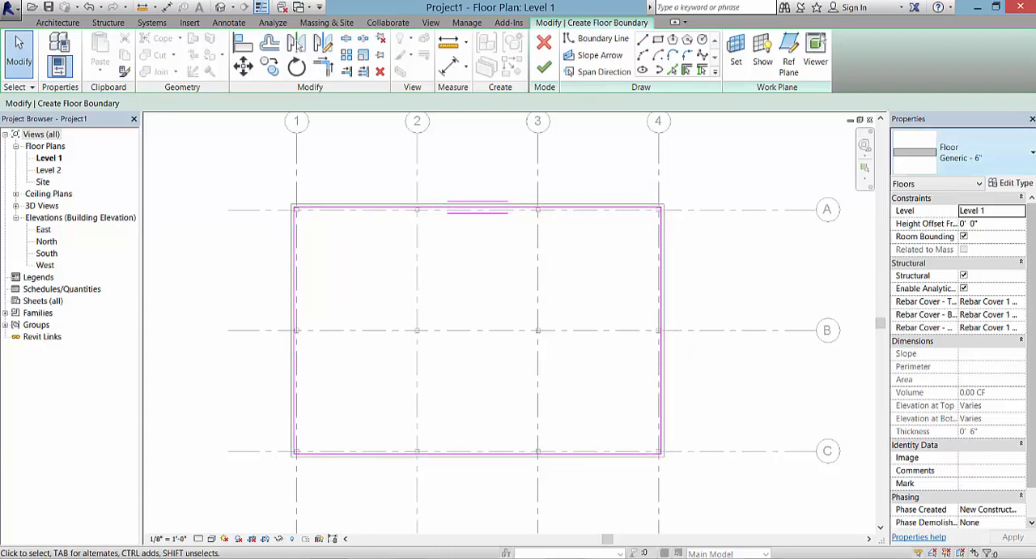
pyautogui.click(988, 162)
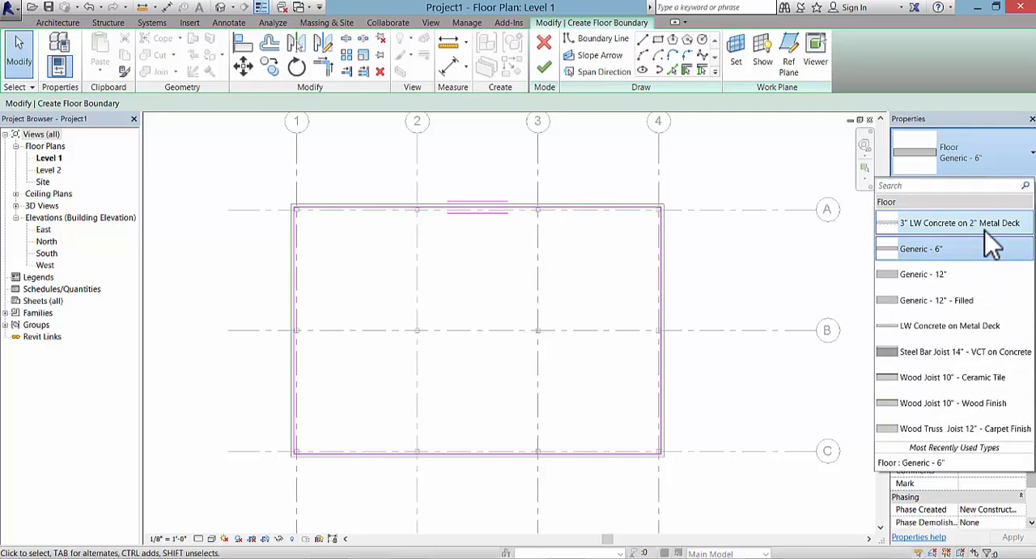
pyautogui.click(588, 172)
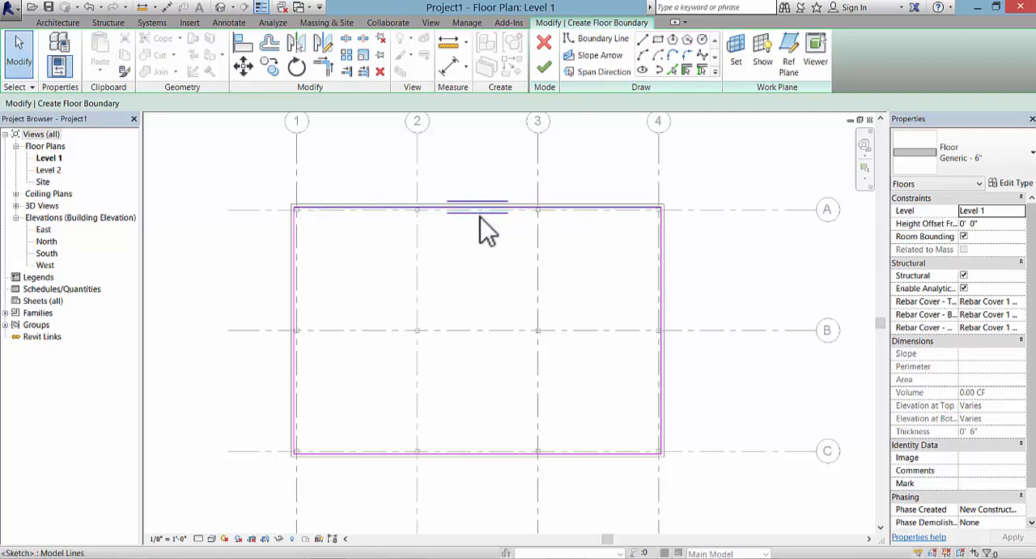
# Step: Set the floor's span direction parallel to the boundary edge along grid 4 and finish the floor sketch
pyautogui.click(600, 75)
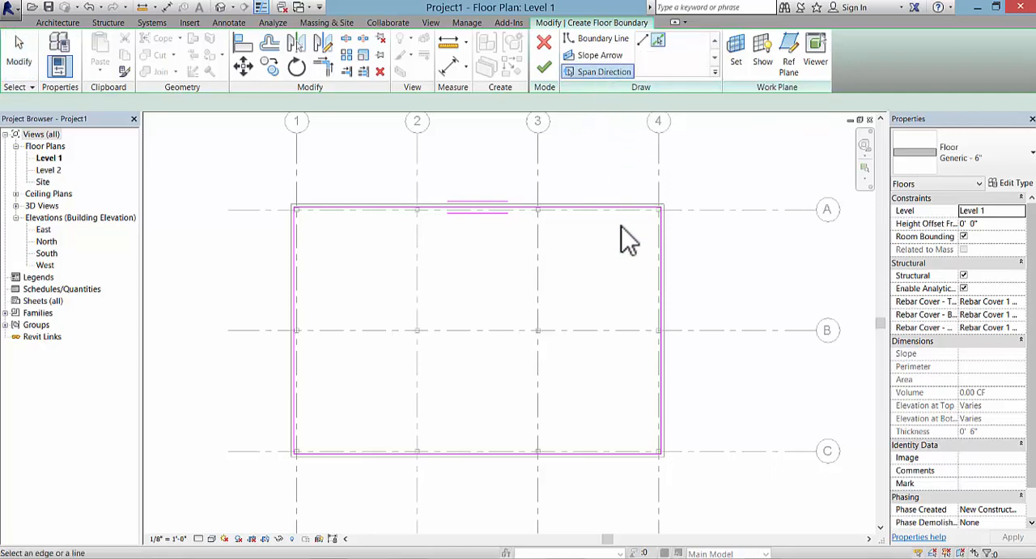
pyautogui.click(662, 323)
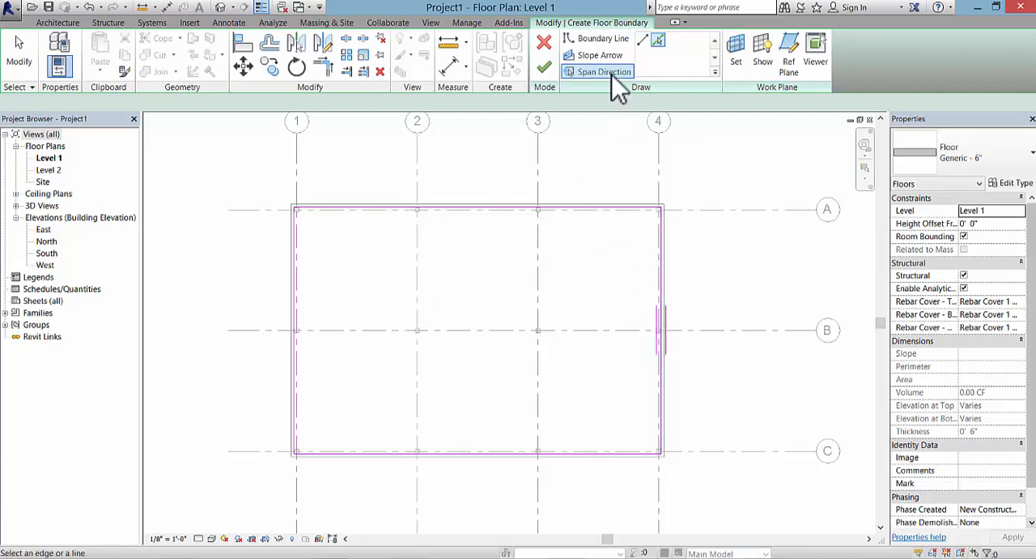
pyautogui.click(544, 70)
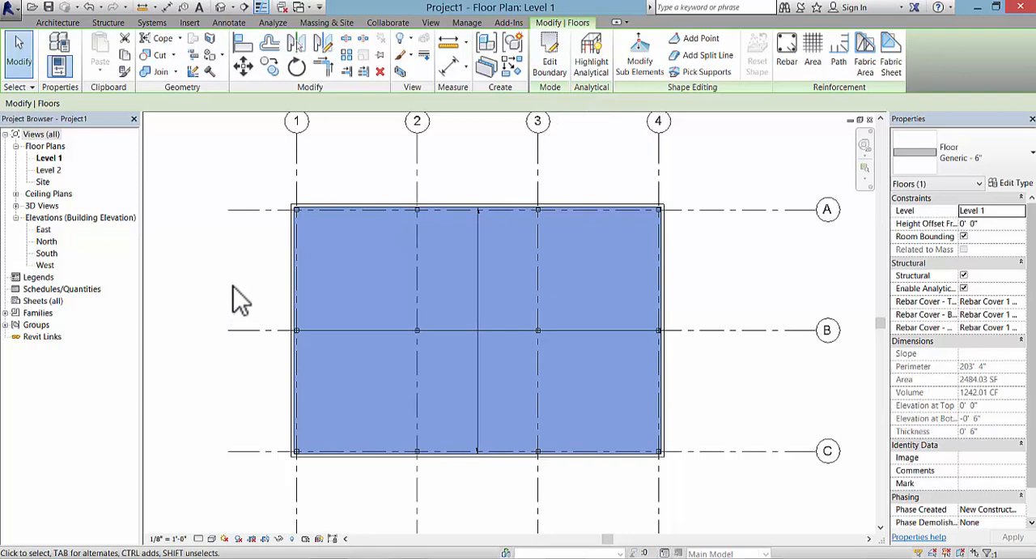
pyautogui.moveTo(232, 285); pyautogui.dragTo(196, 273, button='middle')
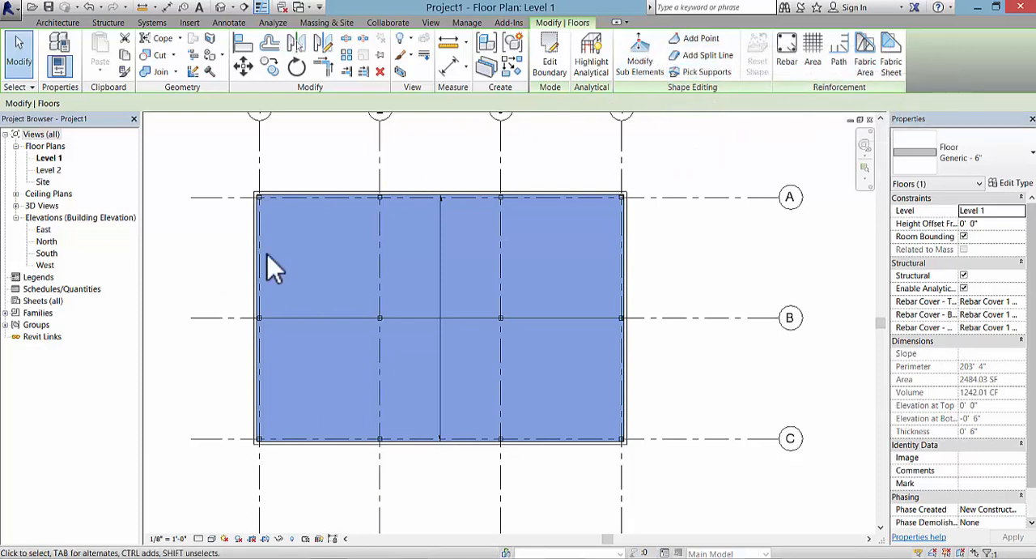
pyautogui.click(214, 302)
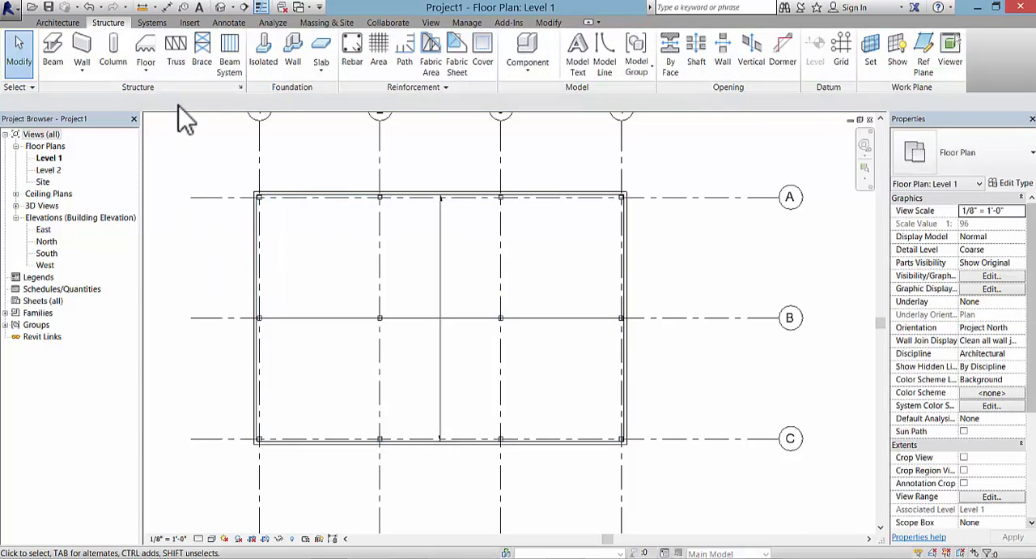
# Step: Open the default 3D view and inspect the perimeter walls, columns and floor slab
pyautogui.click(222, 7)
pyautogui.scroll(-2, 542, 405)
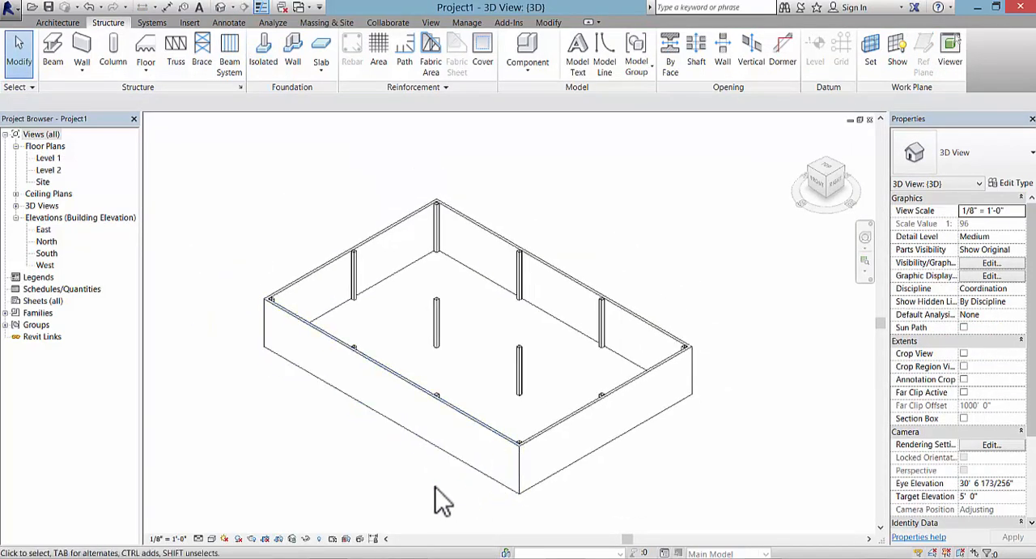
pyautogui.moveTo(438, 497); pyautogui.dragTo(417, 444, button='middle')
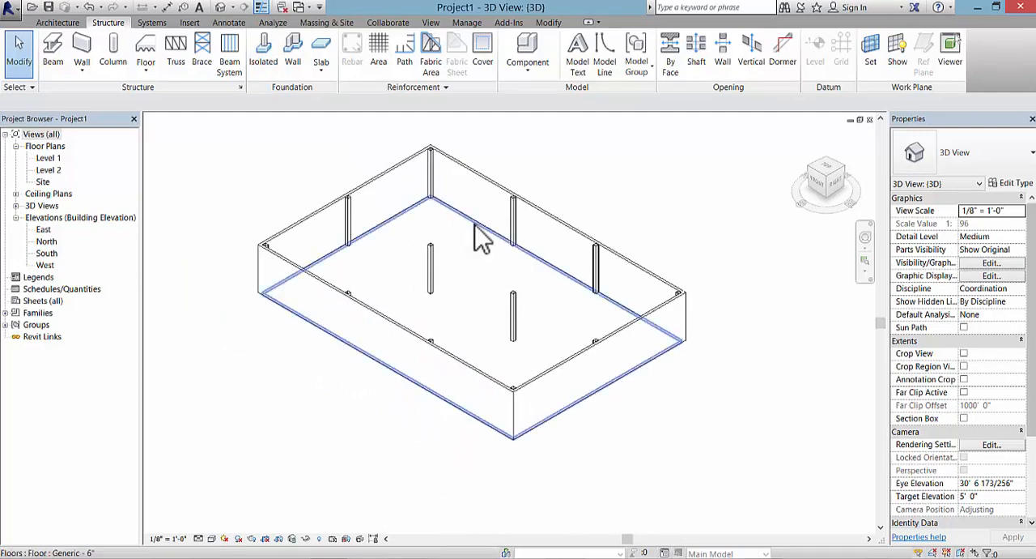
pyautogui.scroll(2, 385, 422)
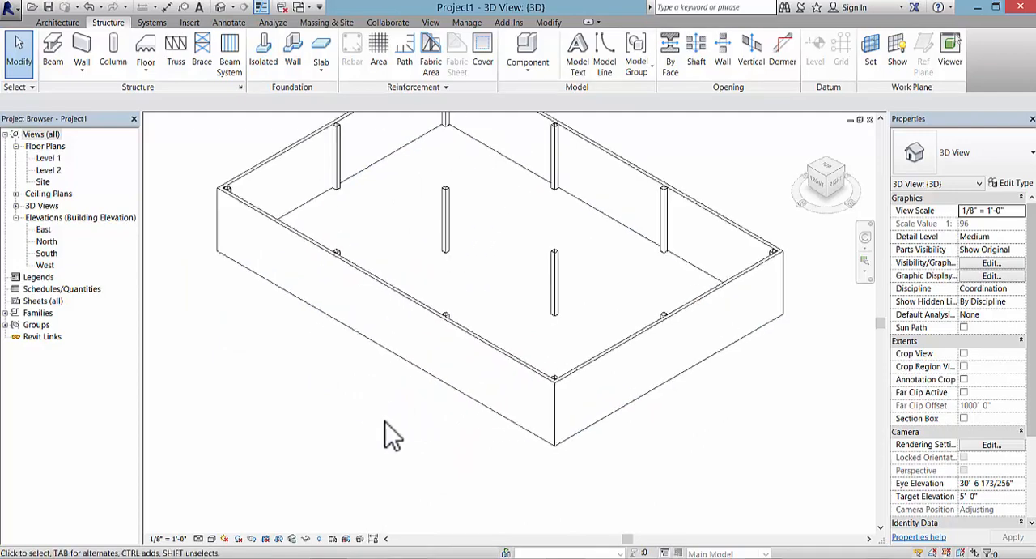
pyautogui.scroll(-1, 386, 422)
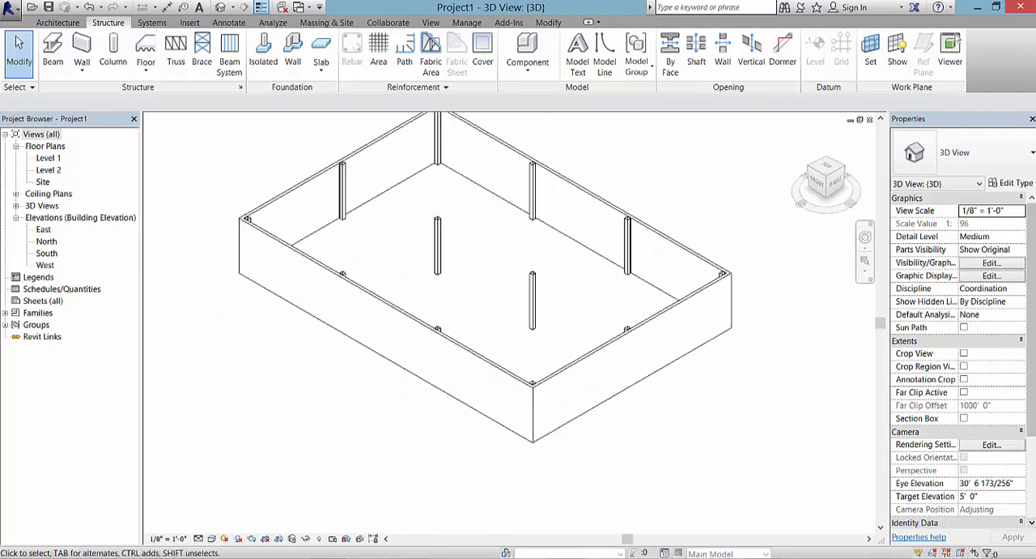
pyautogui.moveTo(162, 553)
pyautogui.click(134, 526)
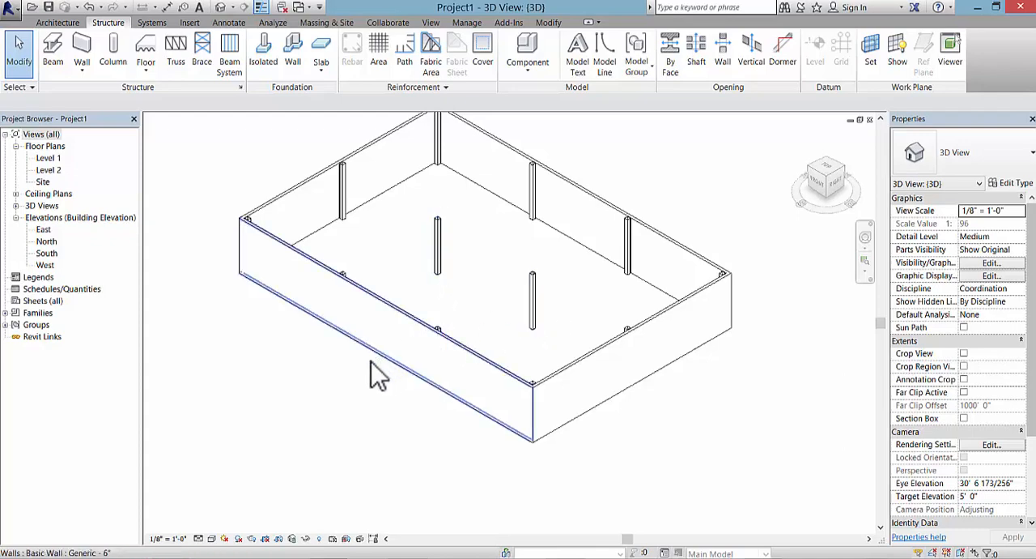
# Step: Select the whole chain of four perimeter walls and set their base offset to -2' 0"
pyautogui.moveTo(331, 403); pyautogui.dragTo(296, 438, button='middle')
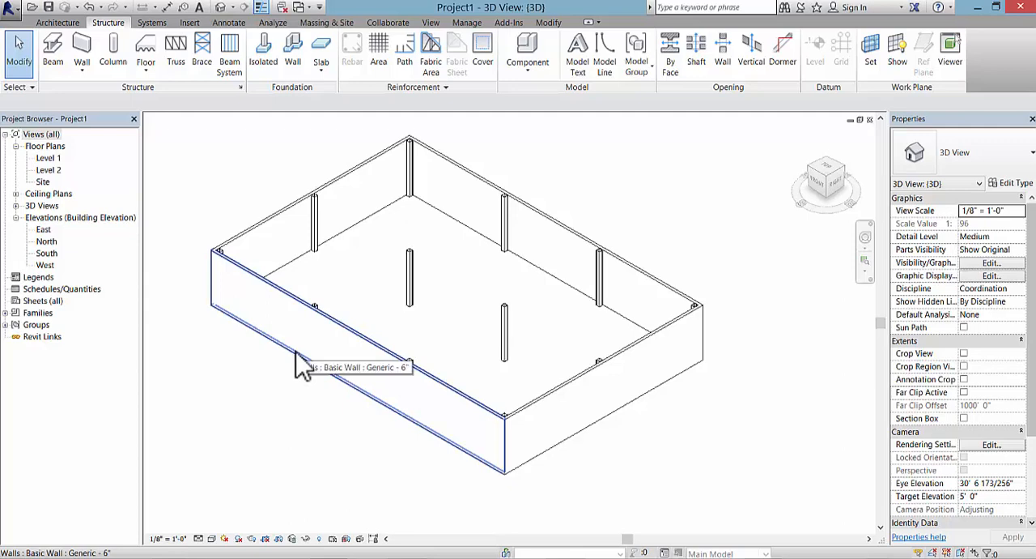
pyautogui.press('Tab')
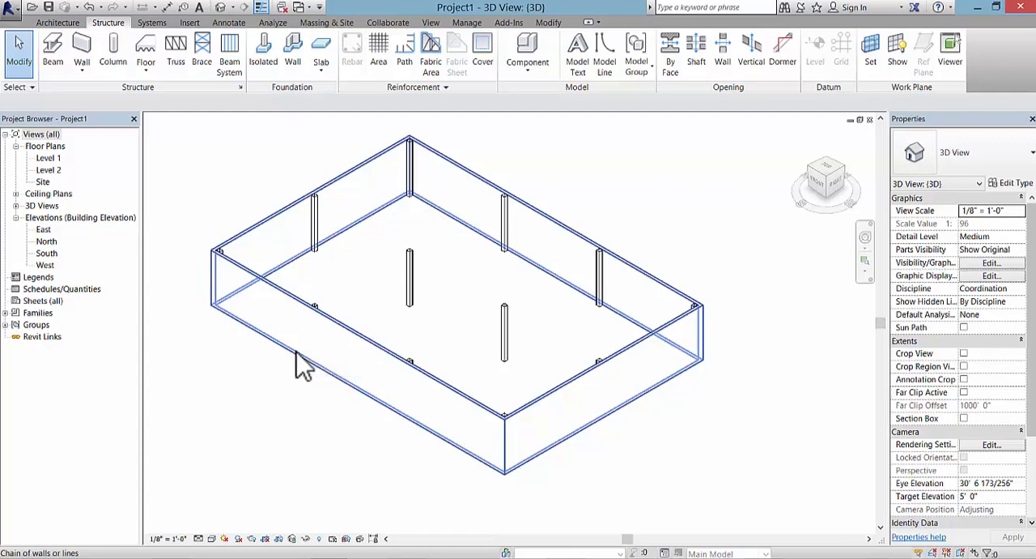
pyautogui.click(296, 353)
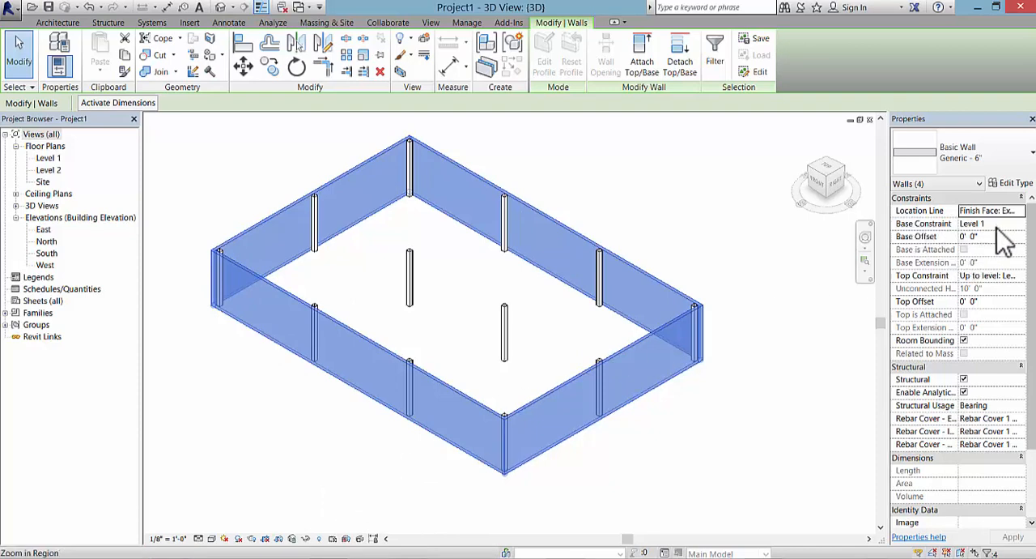
pyautogui.click(995, 236)
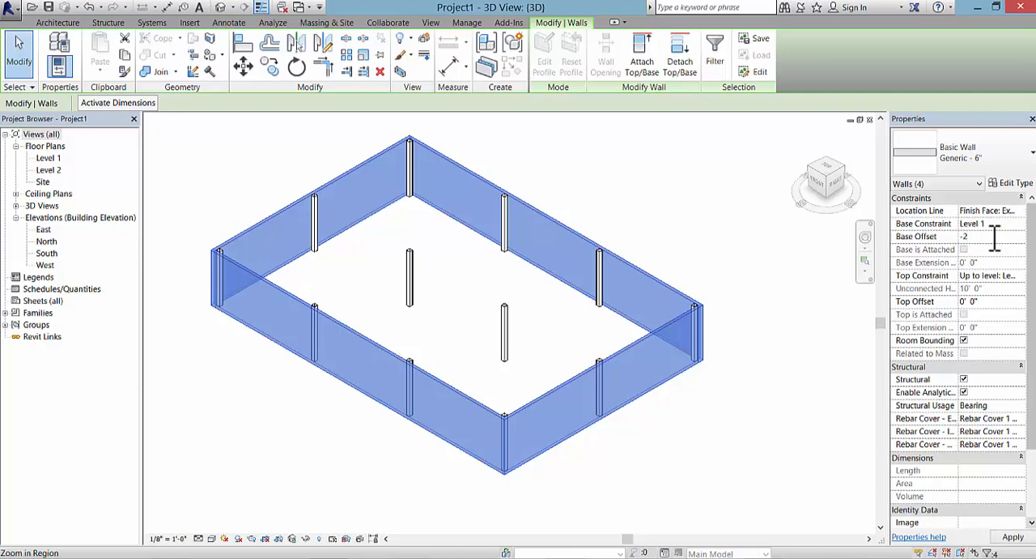
pyautogui.click(1012, 537)
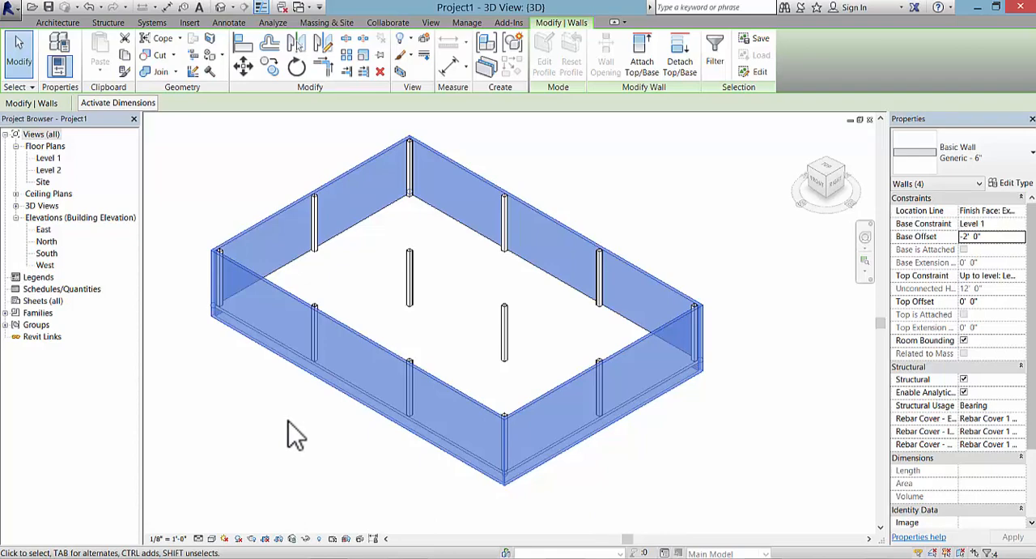
pyautogui.click(296, 398)
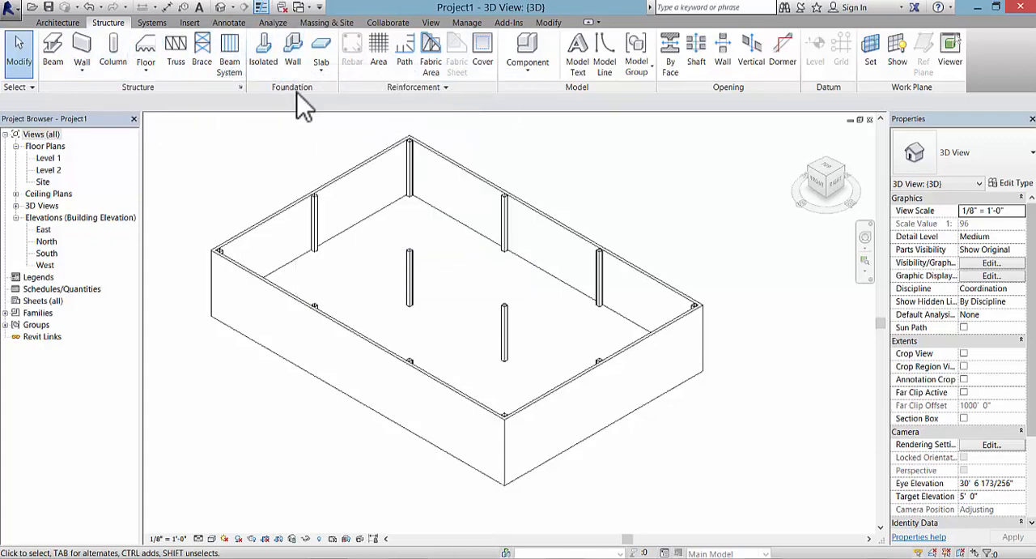
# Step: Start a wall foundation and review the available footing types and the type properties of Bearing Footing - 36" x 12"
pyautogui.click(293, 63)
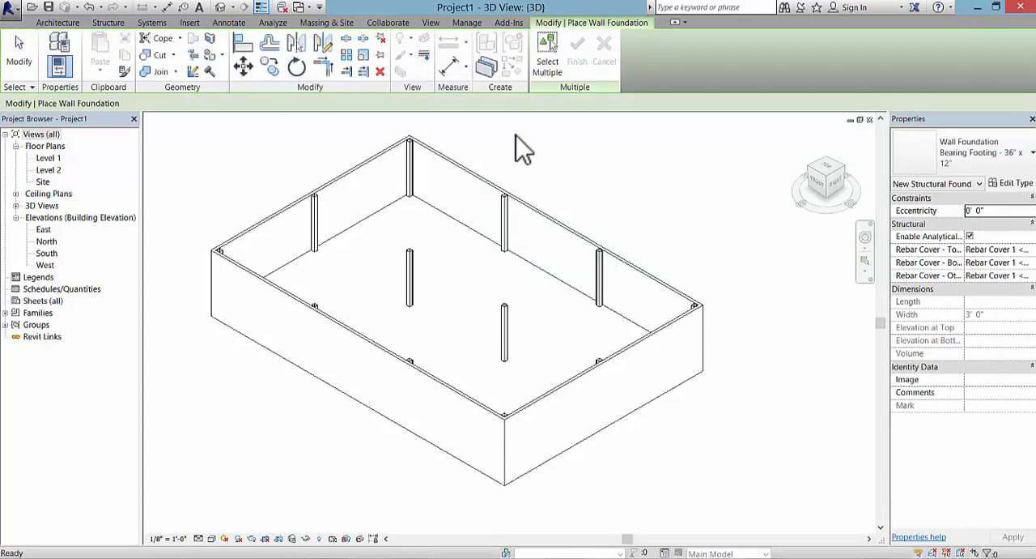
pyautogui.click(1022, 161)
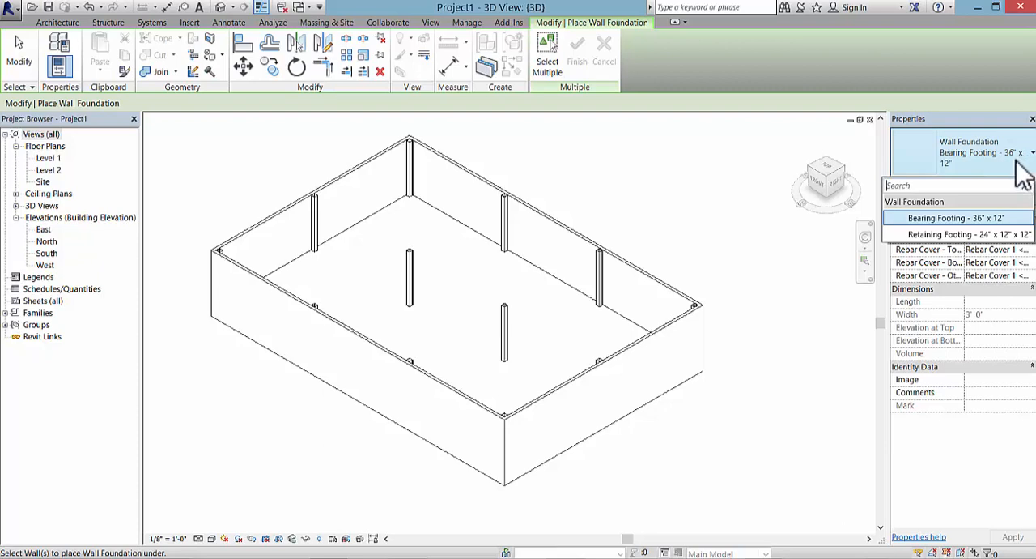
pyautogui.click(1017, 160)
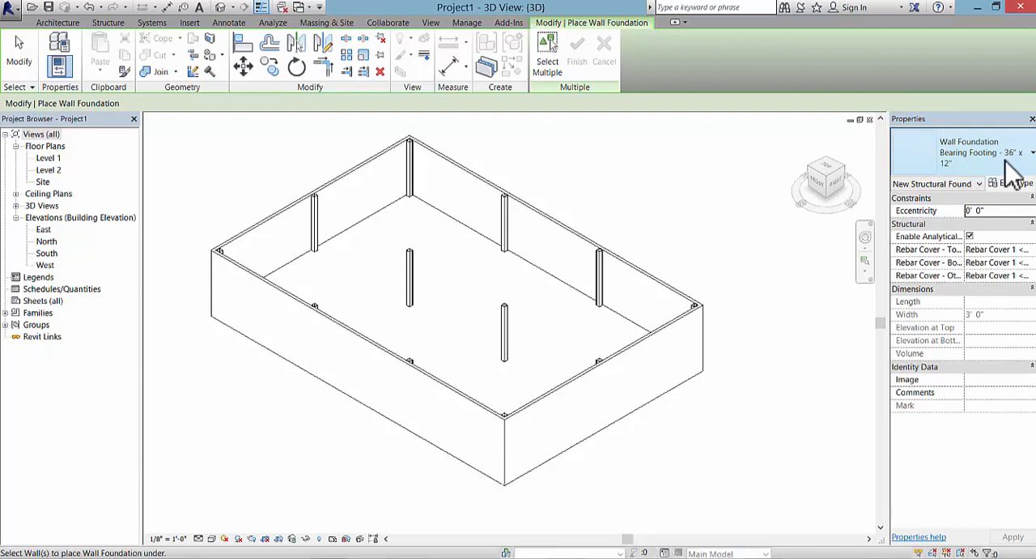
pyautogui.click(1014, 183)
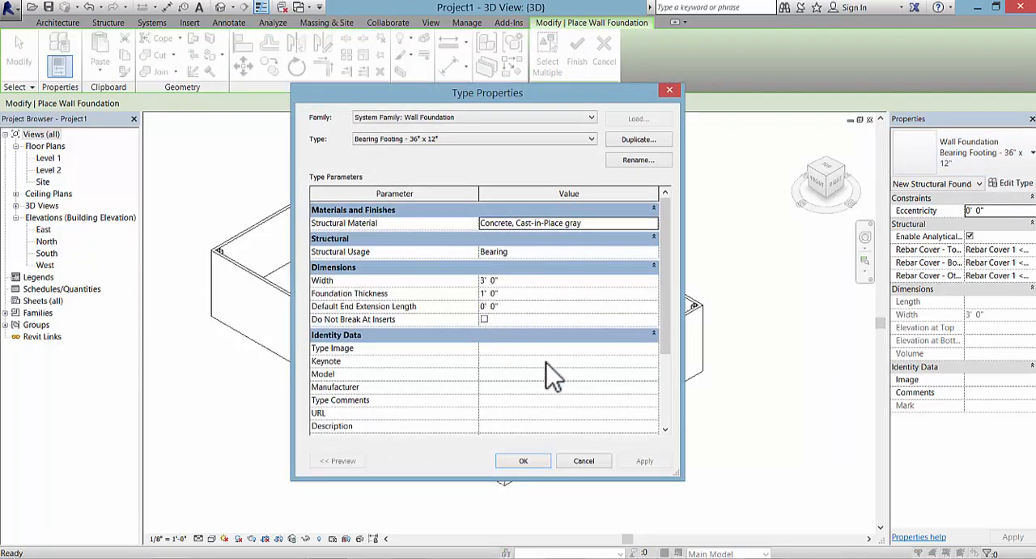
pyautogui.click(585, 461)
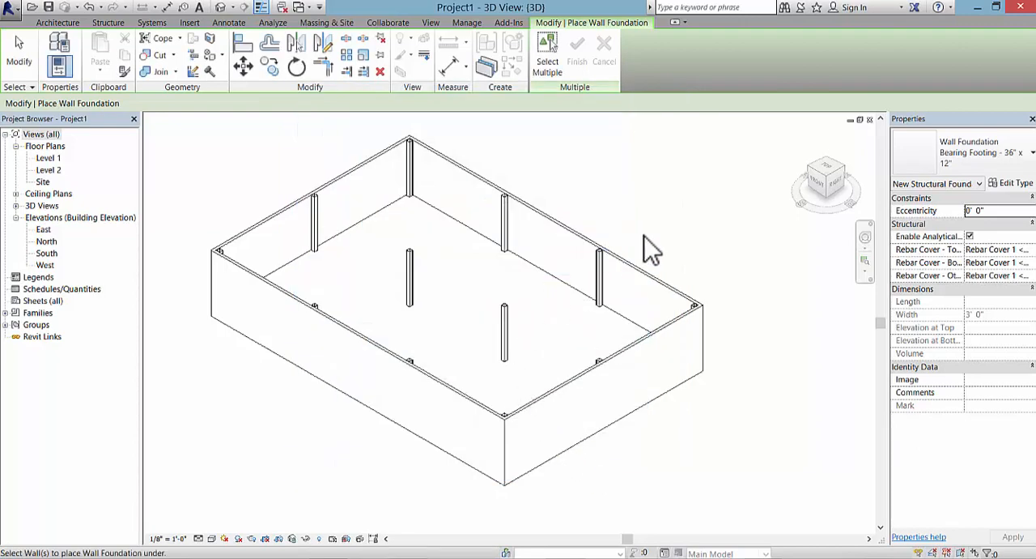
# Step: Place Bearing Footing - 36" x 12" wall foundations under all four perimeter walls
pyautogui.click(336, 402)
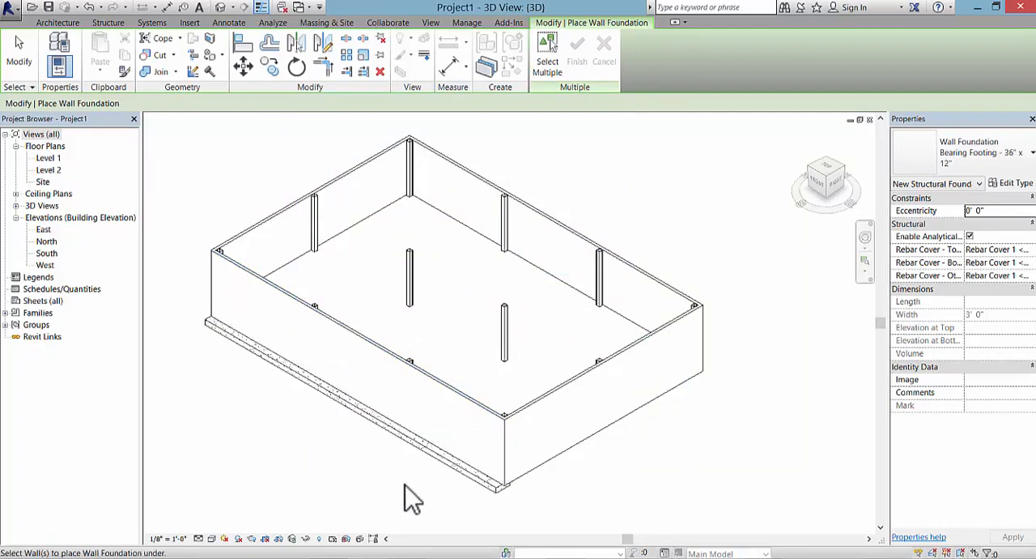
pyautogui.click(538, 484)
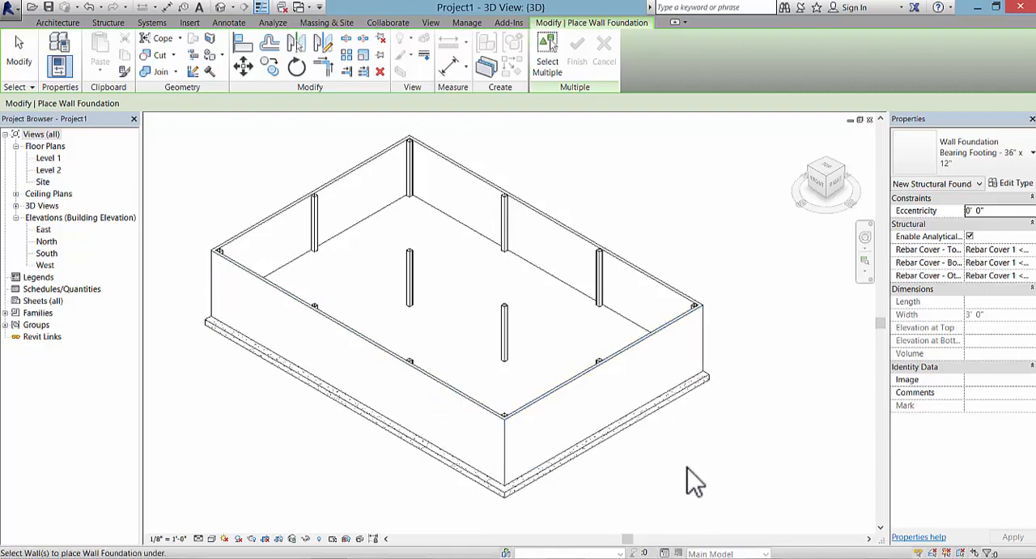
pyautogui.keyDown('shift'); pyautogui.moveTo(745, 431); pyautogui.dragTo(362, 232, button='middle'); pyautogui.keyUp('shift')
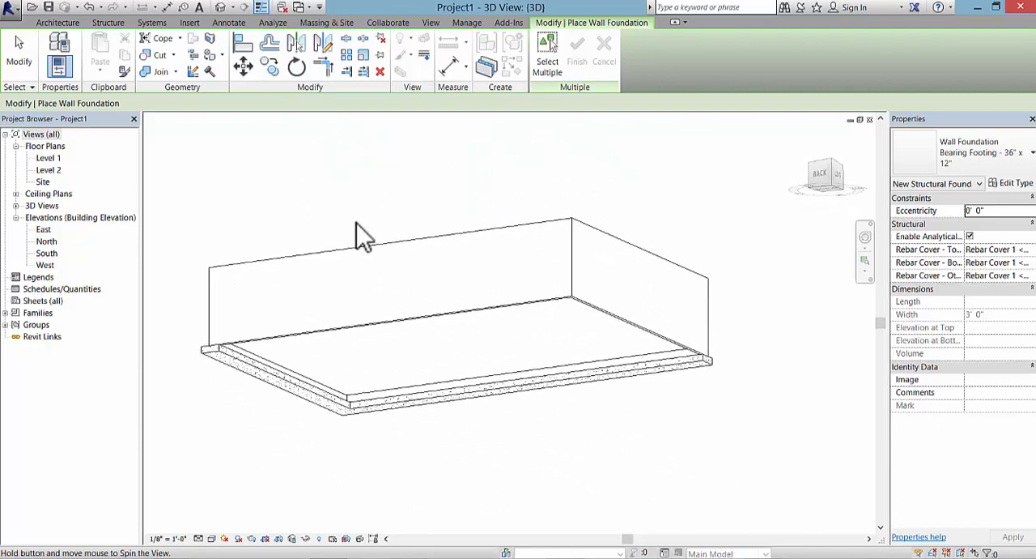
pyautogui.click(364, 329)
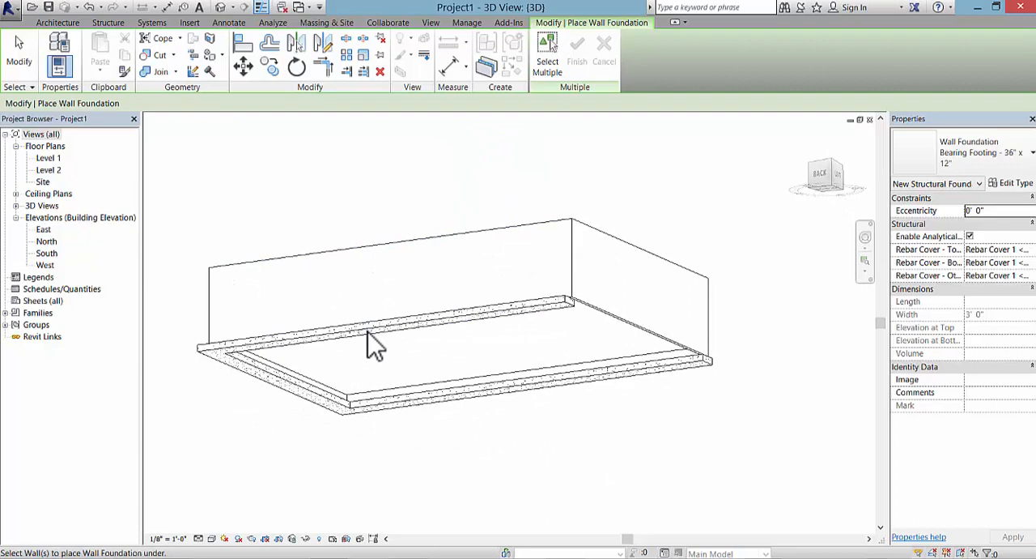
pyautogui.click(617, 328)
pyautogui.scroll(-2, 575, 437)
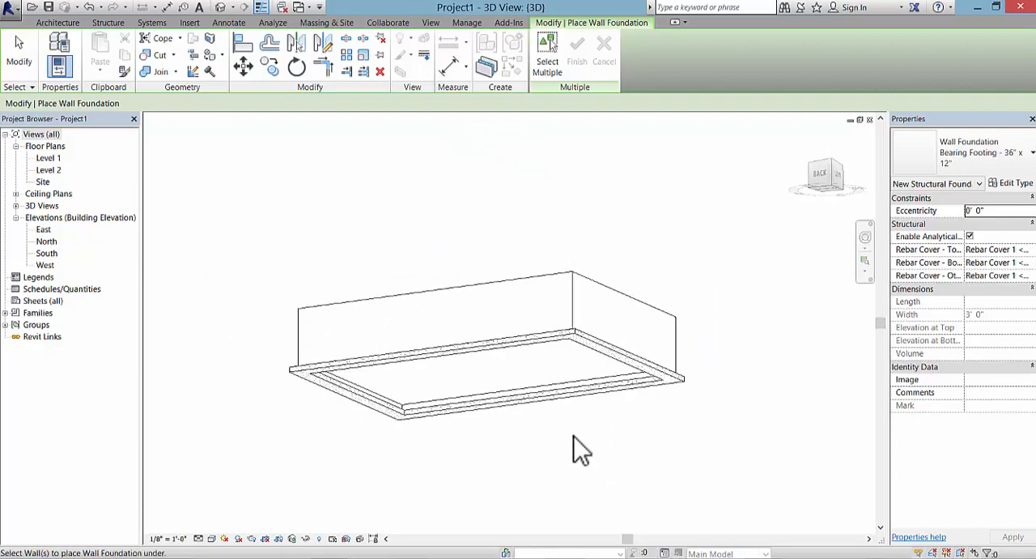
pyautogui.keyDown('shift'); pyautogui.moveTo(574, 438); pyautogui.dragTo(491, 517, button='middle'); pyautogui.keyUp('shift')
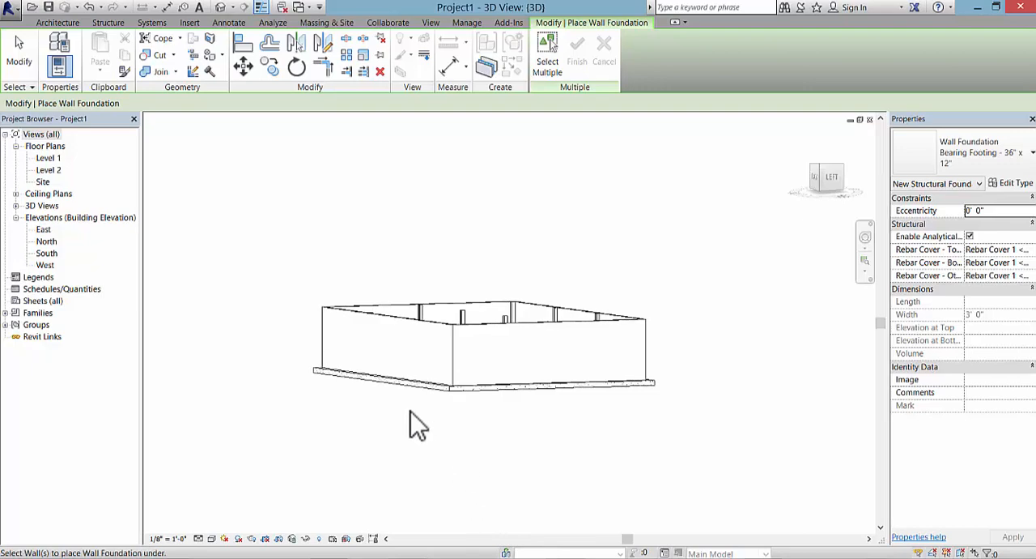
# Step: Open the Level 2 floor plan with the whole column grid in view
pyautogui.keyDown('shift'); pyautogui.moveTo(417, 425); pyautogui.dragTo(533, 549, button='middle'); pyautogui.keyUp('shift')
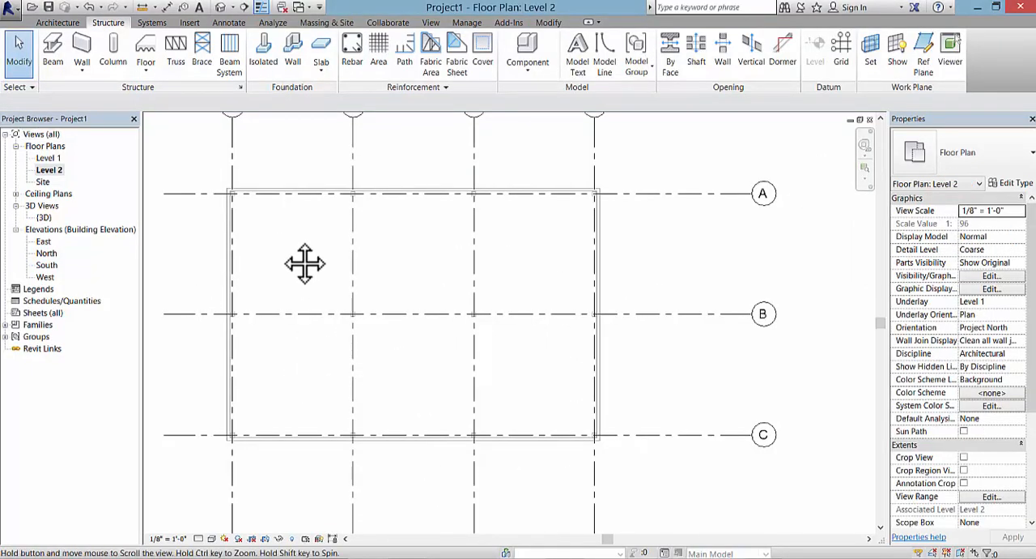
pyautogui.moveTo(304, 263); pyautogui.dragTo(297, 306, button='middle')
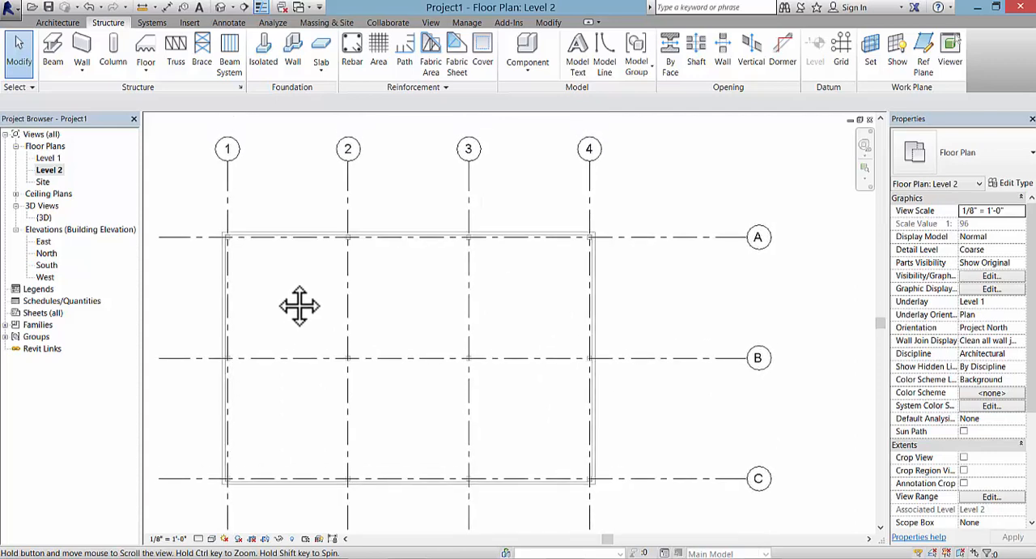
pyautogui.click(55, 171)
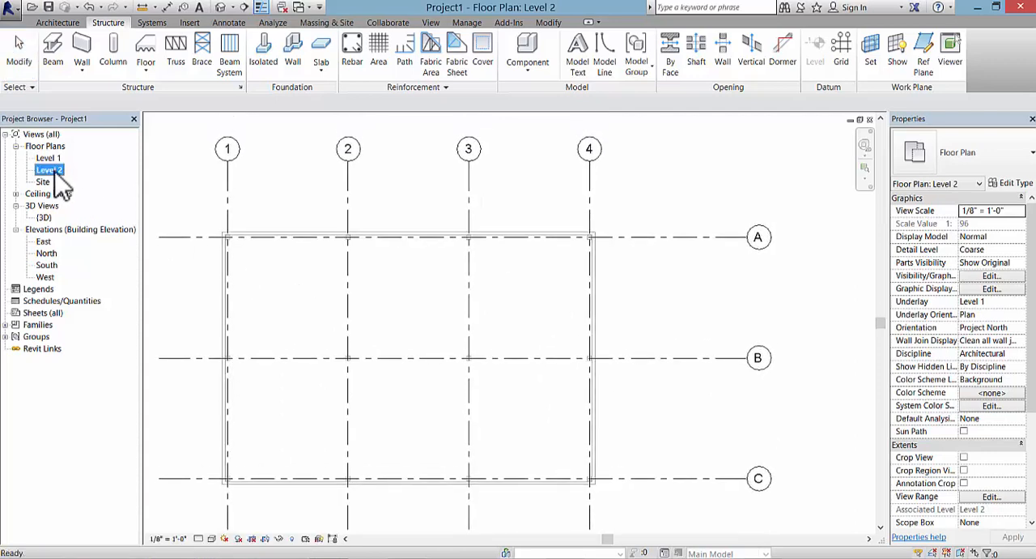
# Step: Start beam placement on Level 2 with the W Shapes W12X26 type, dismissing the save reminder
pyautogui.click(53, 65)
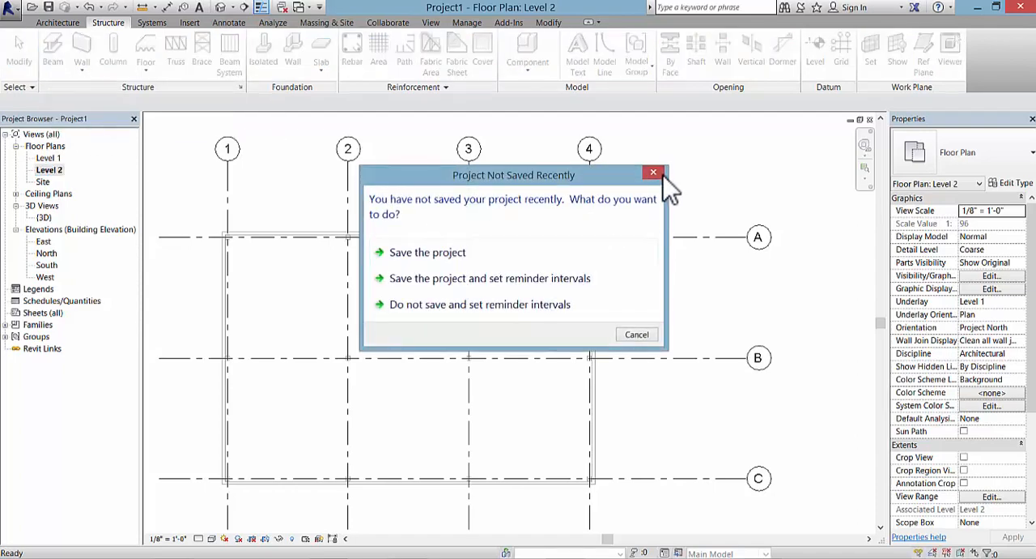
pyautogui.click(654, 172)
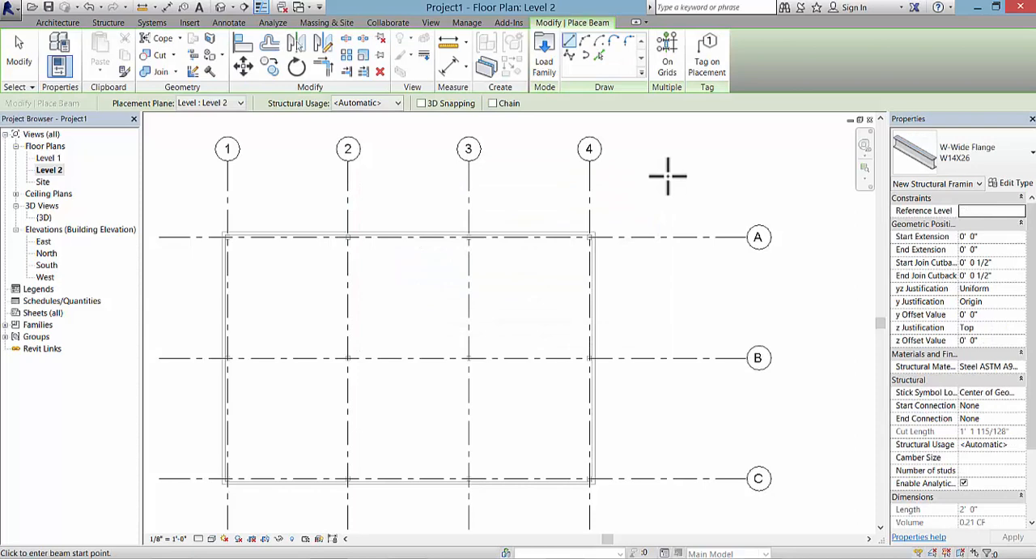
pyautogui.click(1021, 169)
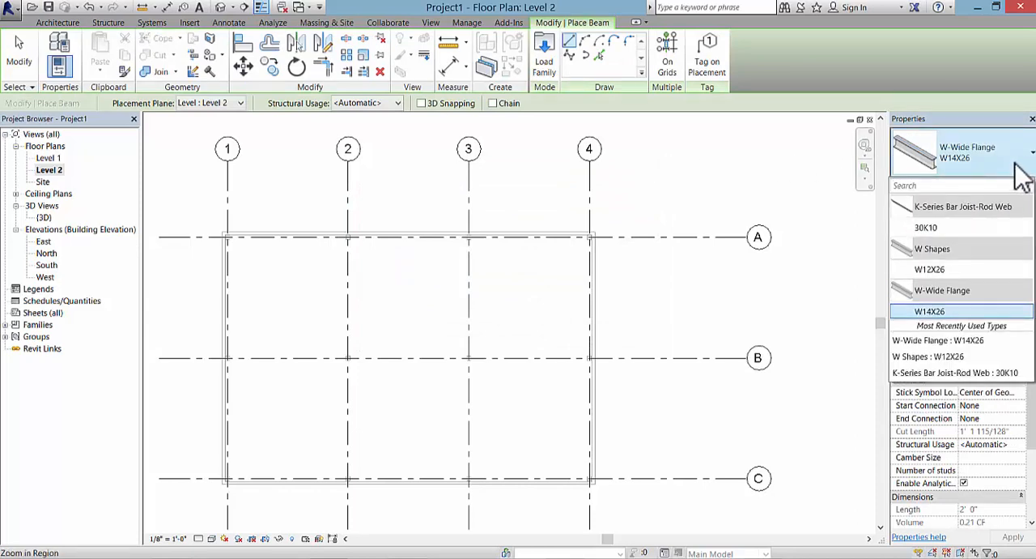
pyautogui.click(932, 270)
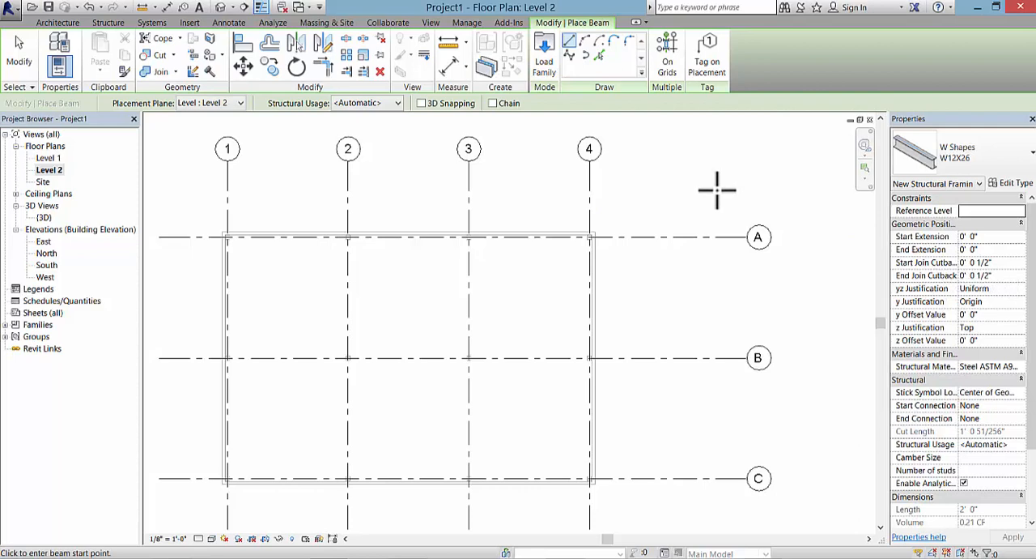
pyautogui.click(670, 59)
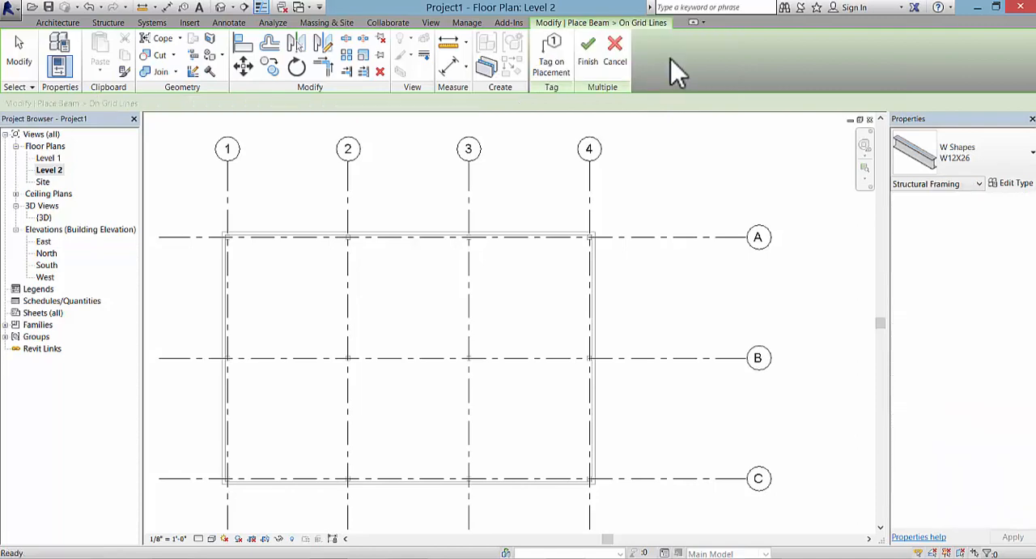
pyautogui.moveTo(567, 326); pyautogui.dragTo(613, 299, button='middle')
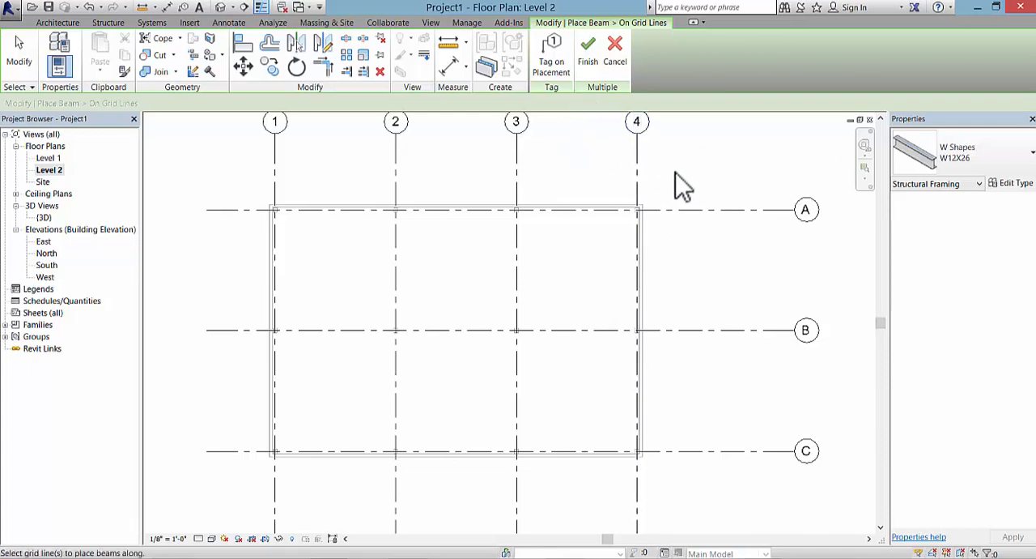
pyautogui.click(617, 66)
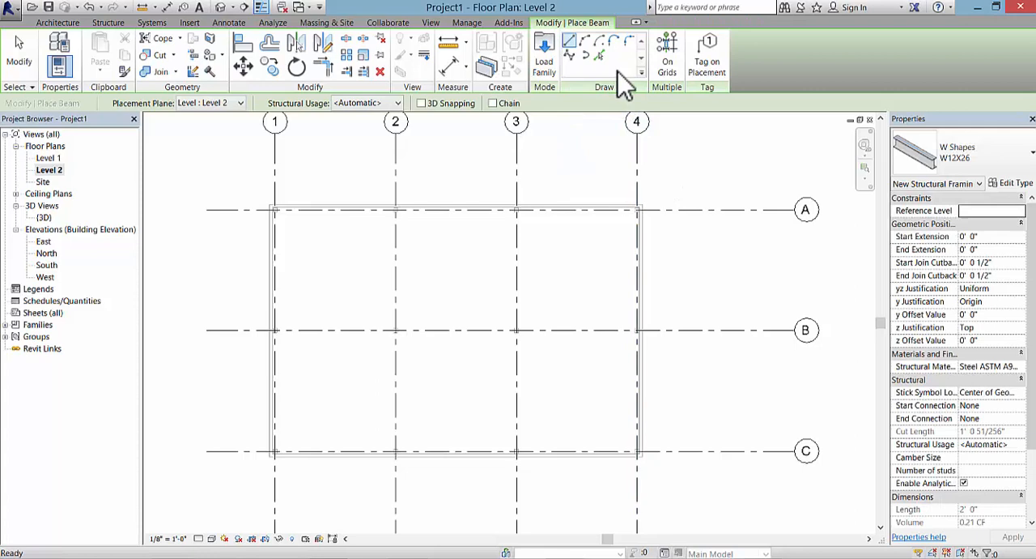
# Step: Place W12X26 beams along all the grid lines at once, resolve the type error with Delete Type, and end beam placement
pyautogui.click(671, 62)
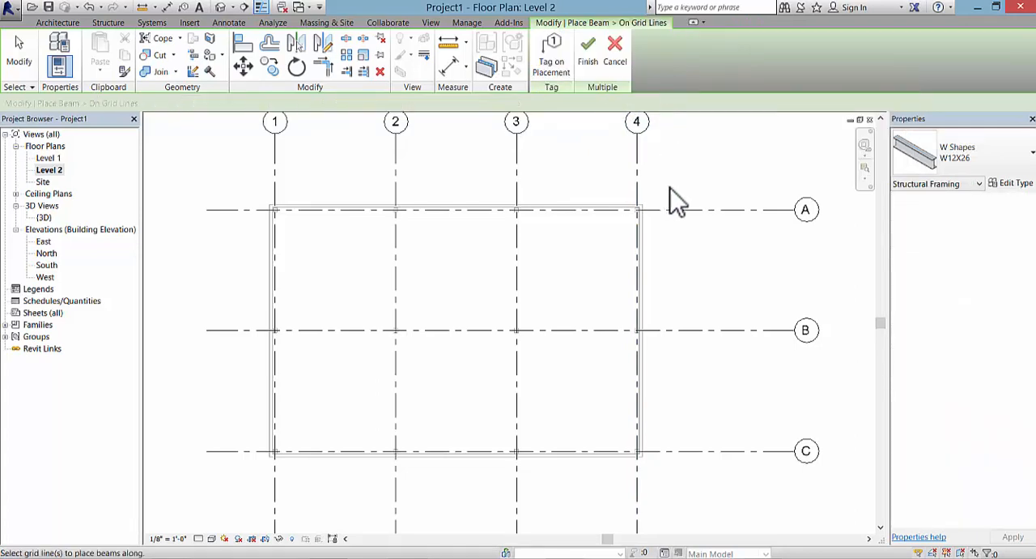
pyautogui.moveTo(676, 181); pyautogui.dragTo(231, 481)
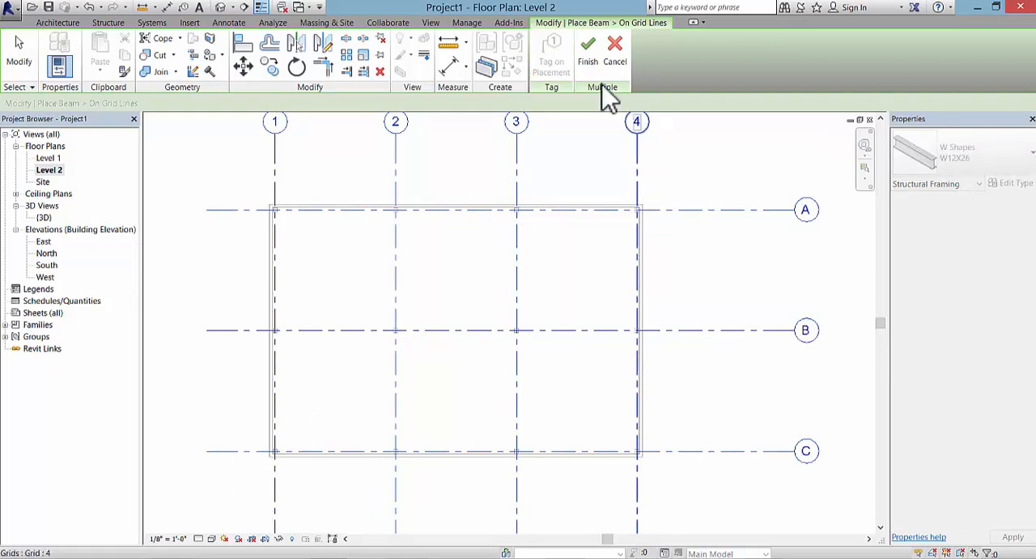
pyautogui.click(590, 65)
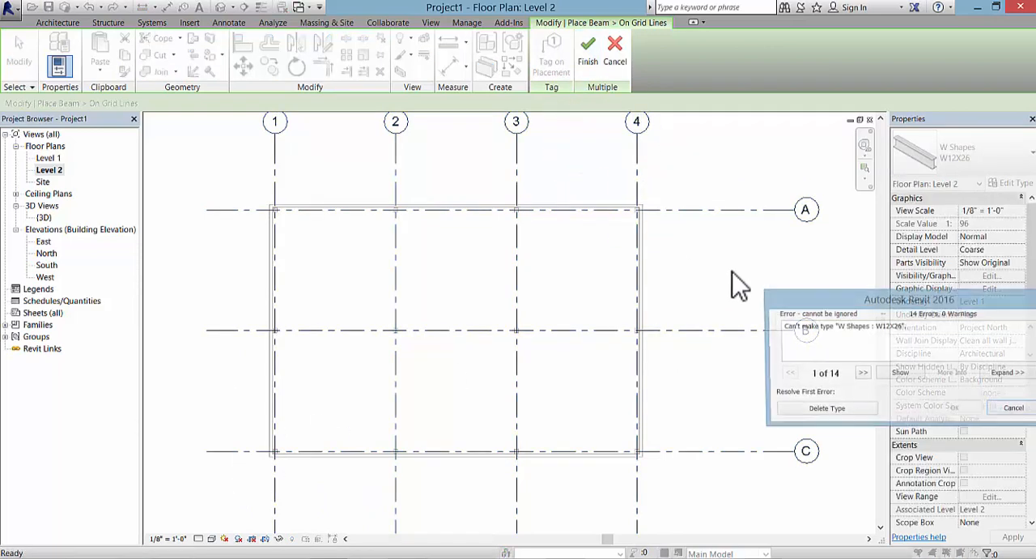
pyautogui.moveTo(916, 303); pyautogui.dragTo(735, 174)
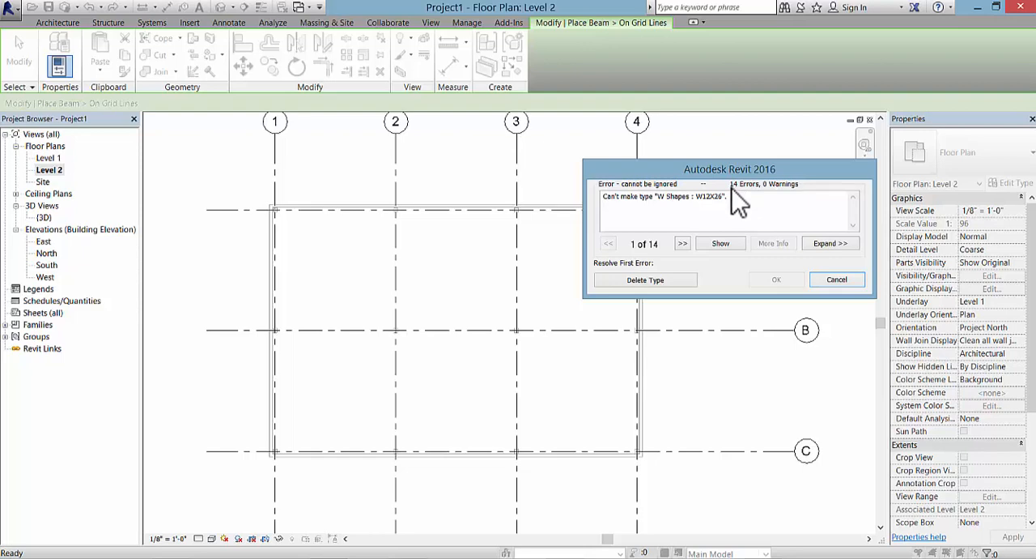
pyautogui.click(643, 282)
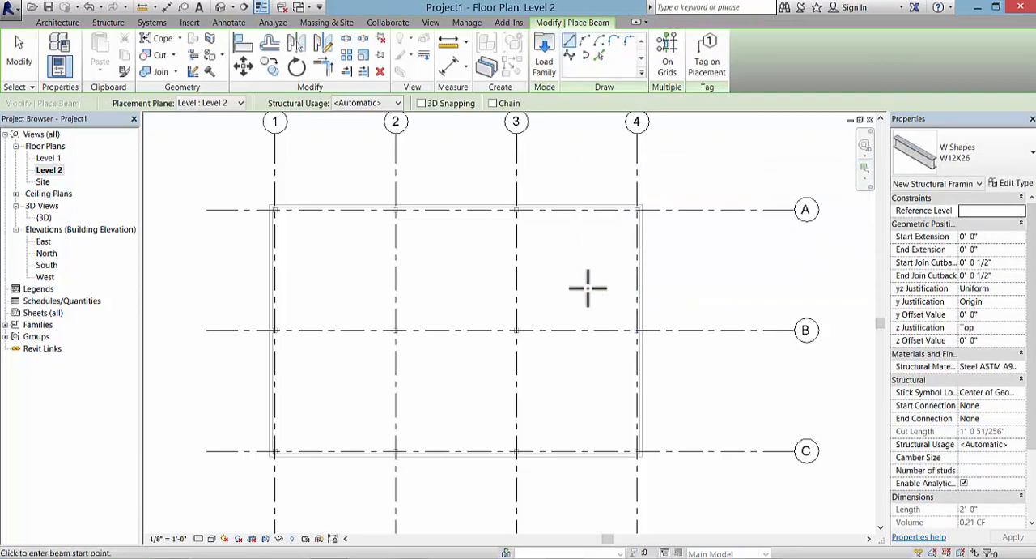
pyautogui.press('Escape')
pyautogui.press('Escape')
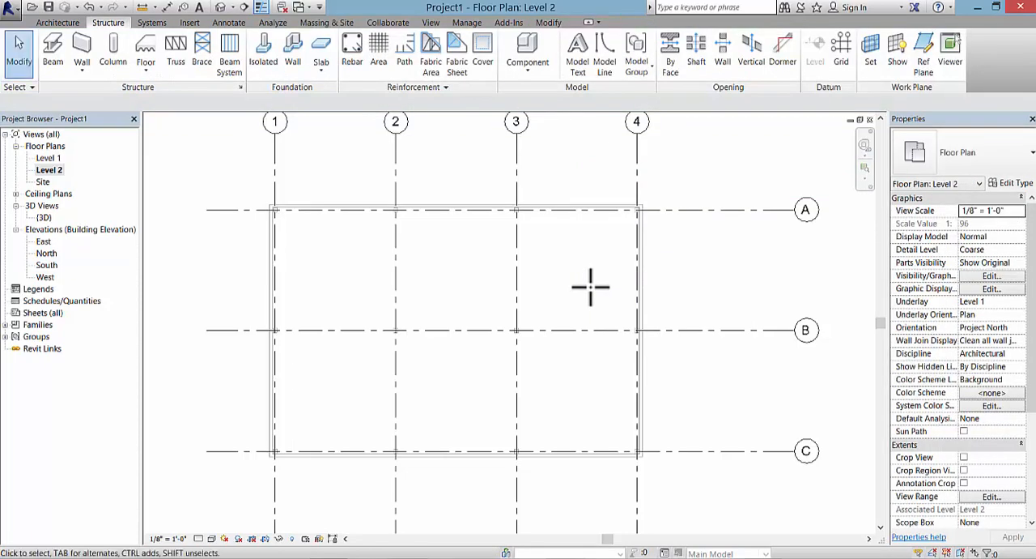
# Step: Set the Level 2 floor plan's detail level to Fine
pyautogui.click(199, 538)
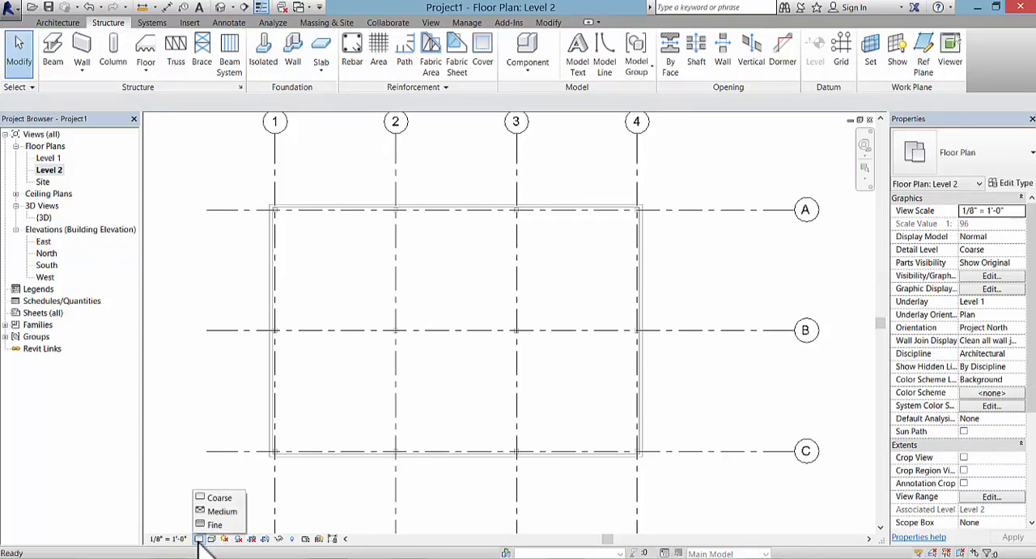
pyautogui.click(187, 496)
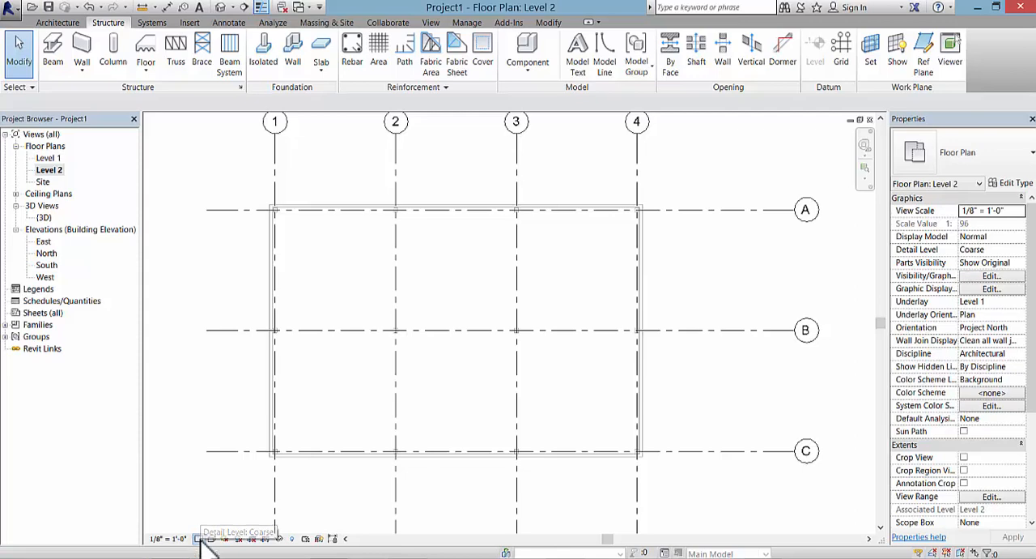
pyautogui.click(199, 539)
pyautogui.click(220, 525)
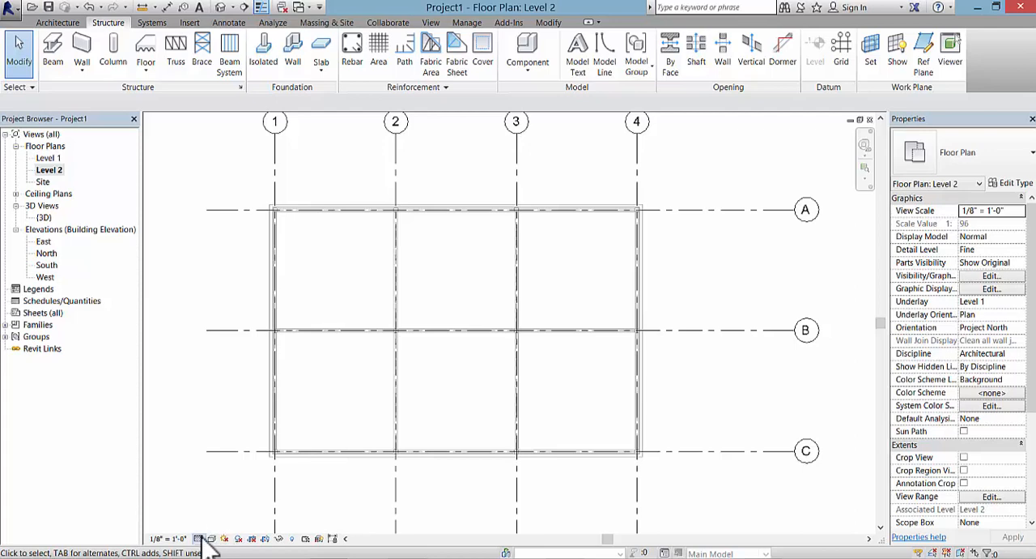
pyautogui.click(199, 539)
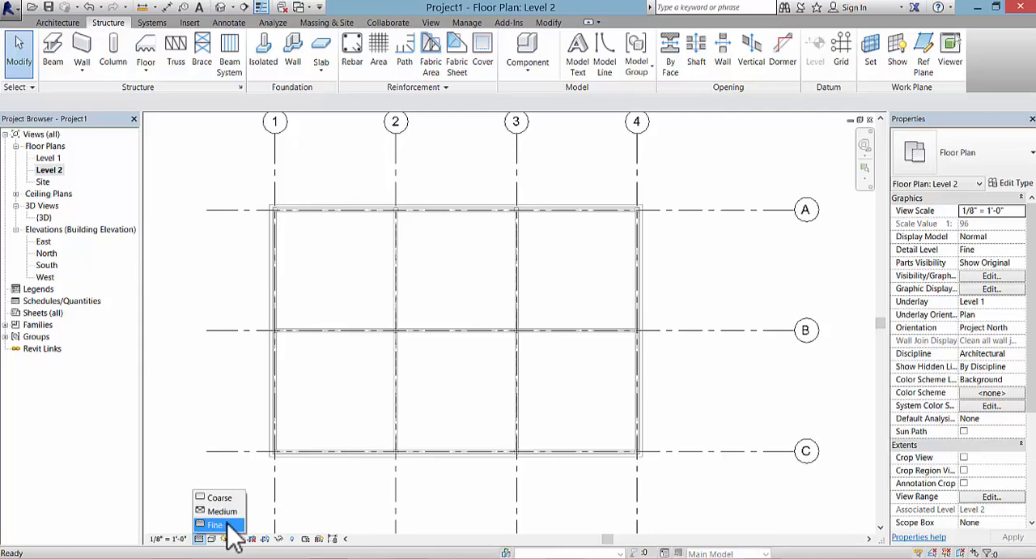
pyautogui.click(232, 525)
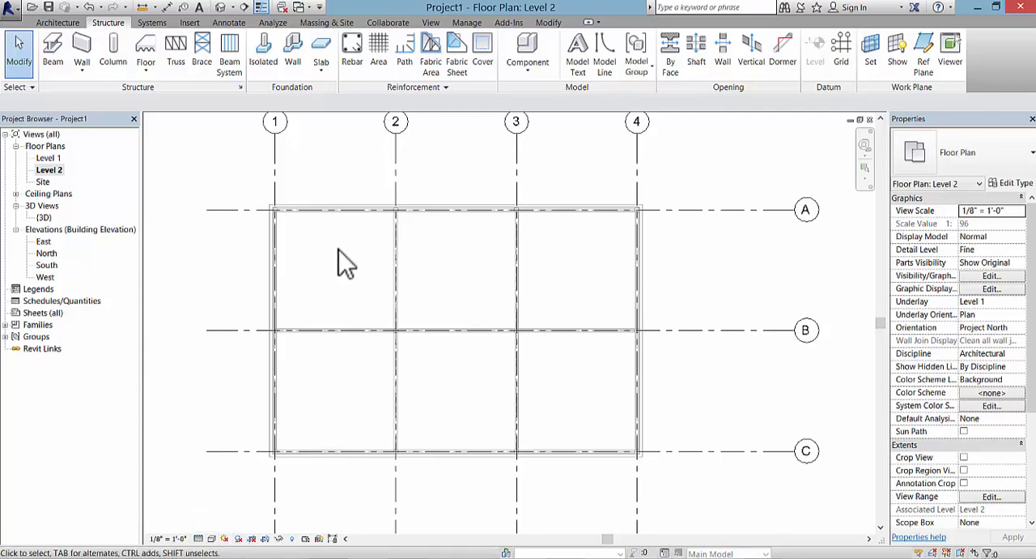
# Step: Examine in 3D how the beams frame between the columns and perimeter walls
pyautogui.click(220, 7)
pyautogui.scroll(4, 508, 285)
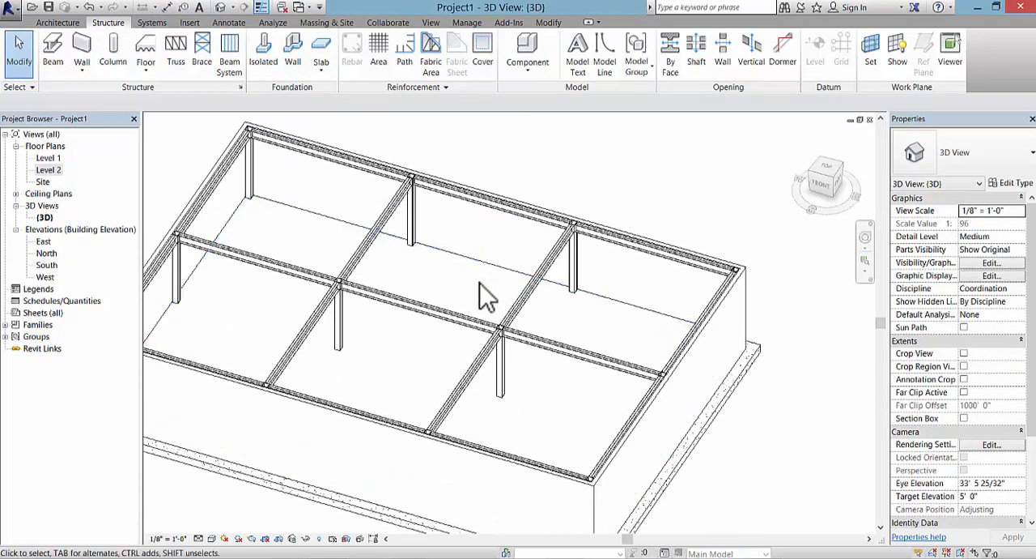
pyautogui.moveTo(400, 284); pyautogui.dragTo(546, 315, button='middle')
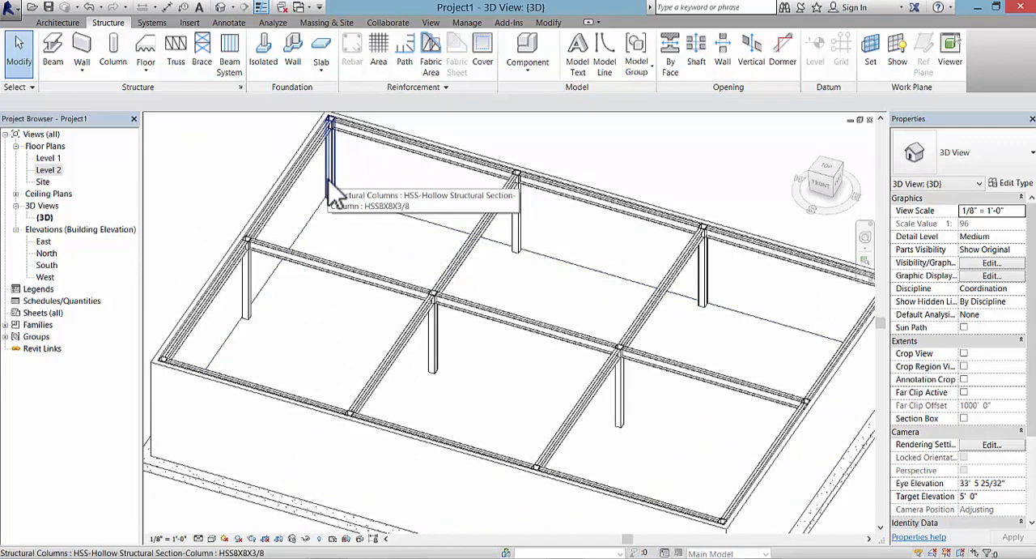
pyautogui.scroll(-5, 319, 232)
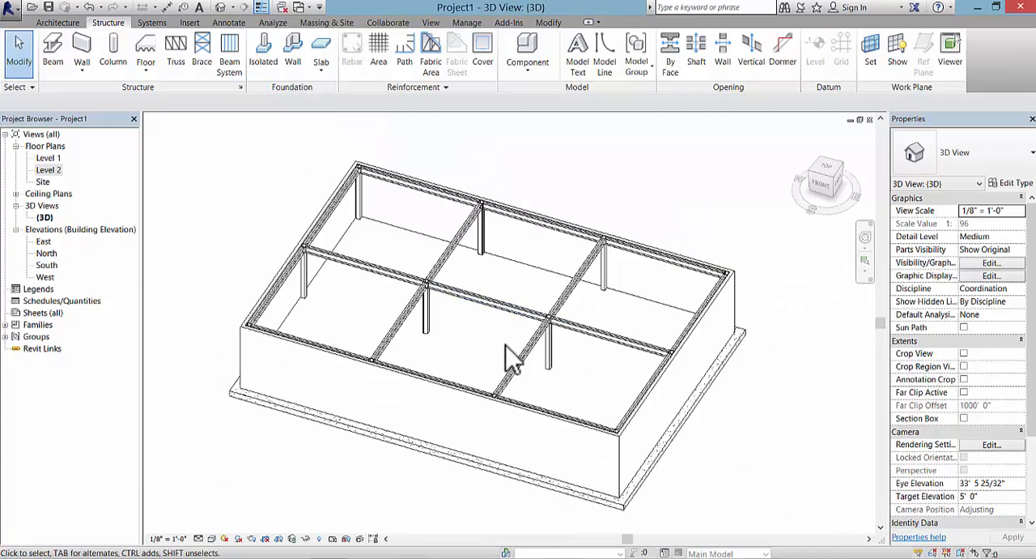
pyautogui.keyDown('shift'); pyautogui.moveTo(506, 328); pyautogui.dragTo(471, 337, button='middle'); pyautogui.keyUp('shift')
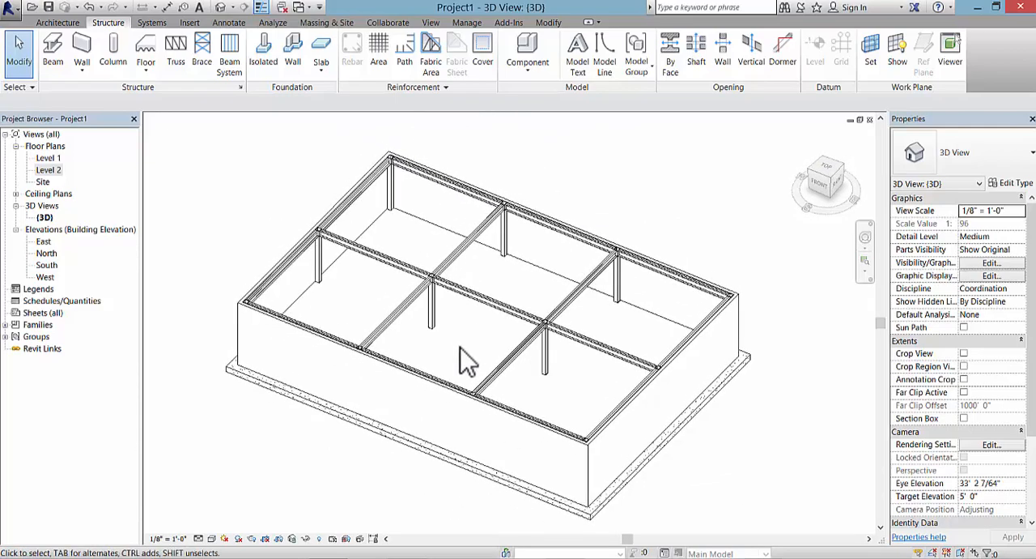
pyautogui.scroll(3, 460, 348)
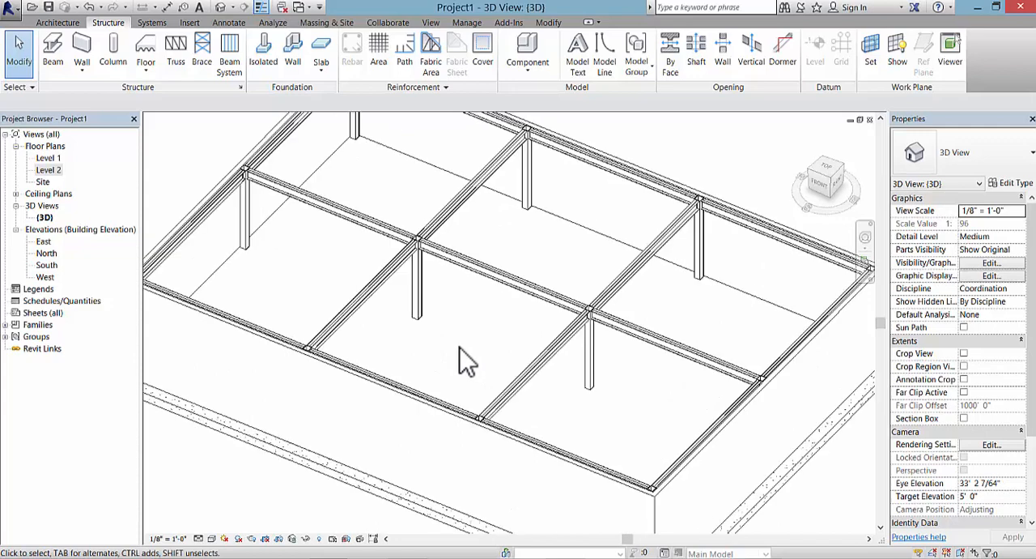
pyautogui.scroll(-3, 459, 349)
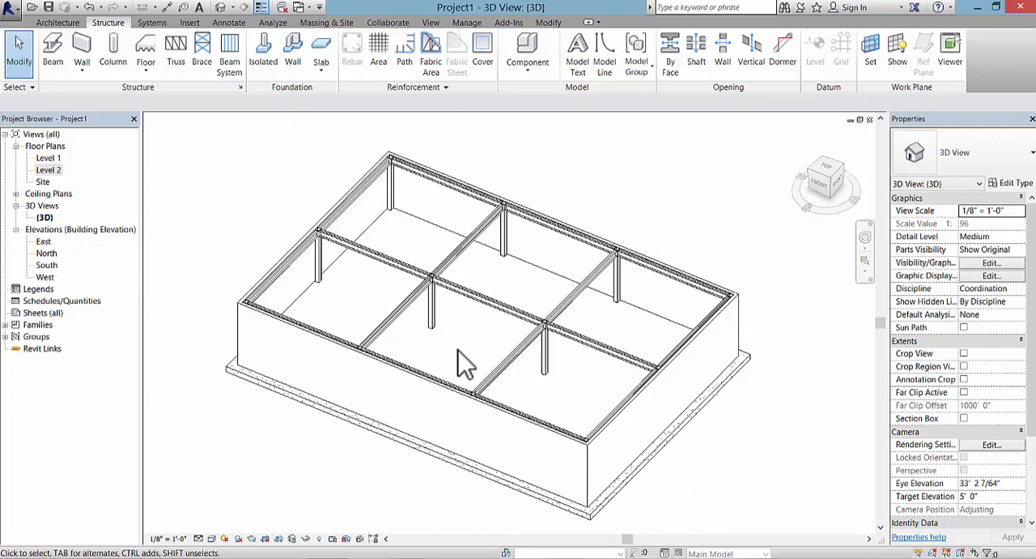
# Step: Start an automatic beam system in the Level 2 floor plan with beam type 30K10
pyautogui.doubleClick(49, 170)
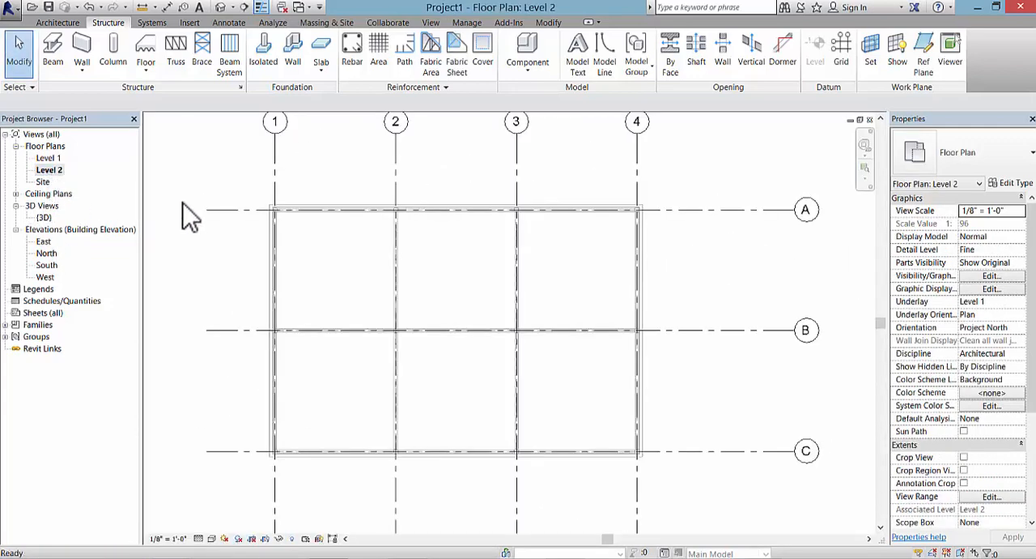
pyautogui.scroll(1, 347, 288)
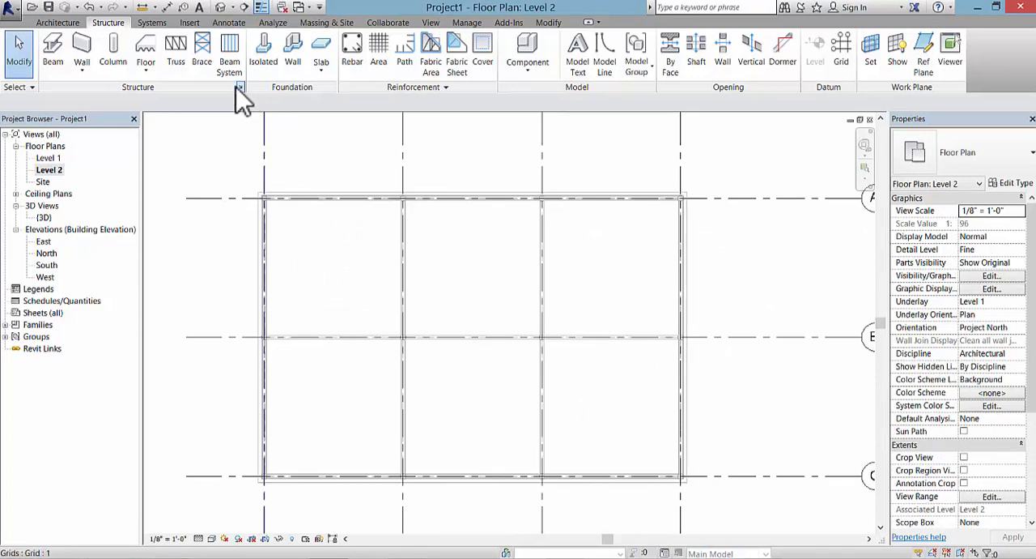
pyautogui.click(233, 66)
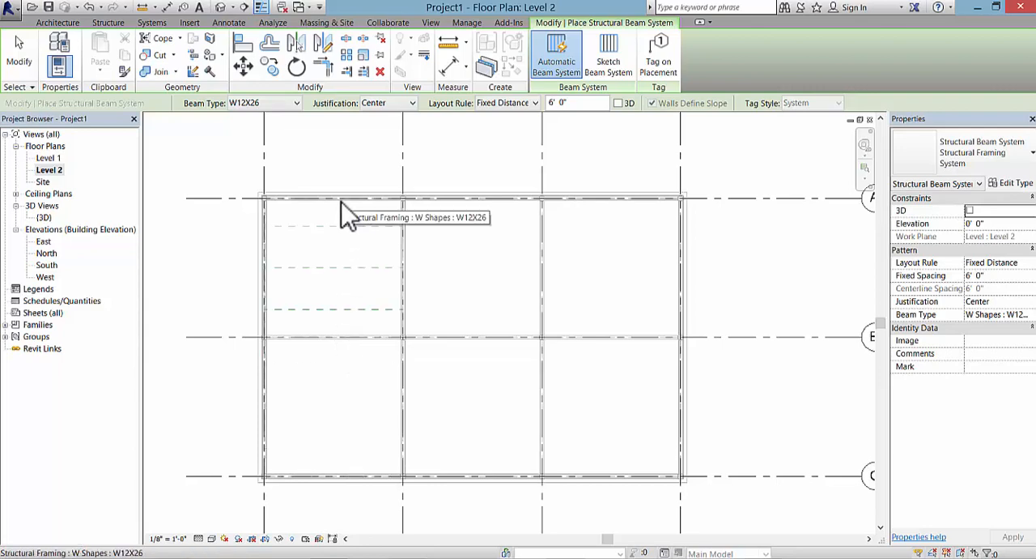
pyautogui.click(296, 103)
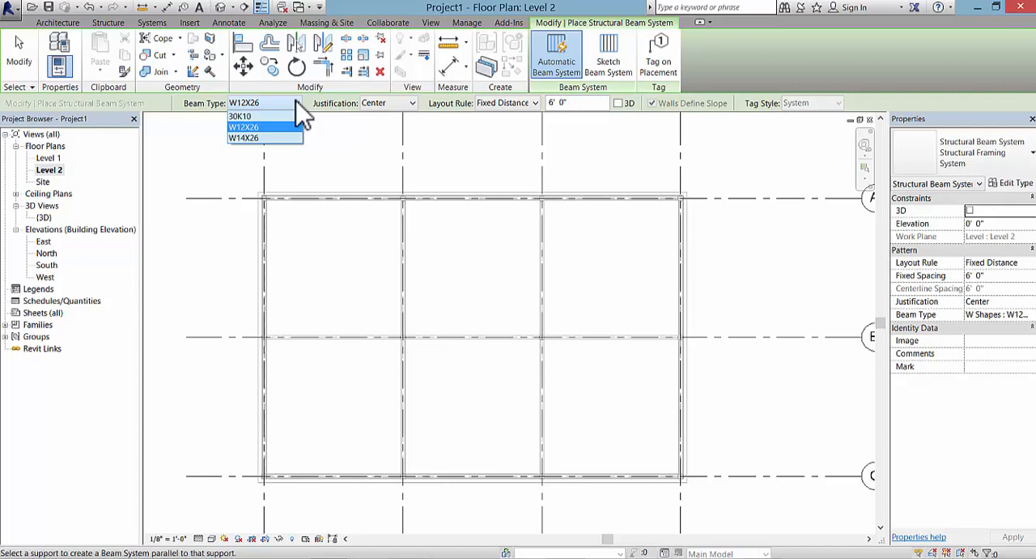
pyautogui.click(243, 116)
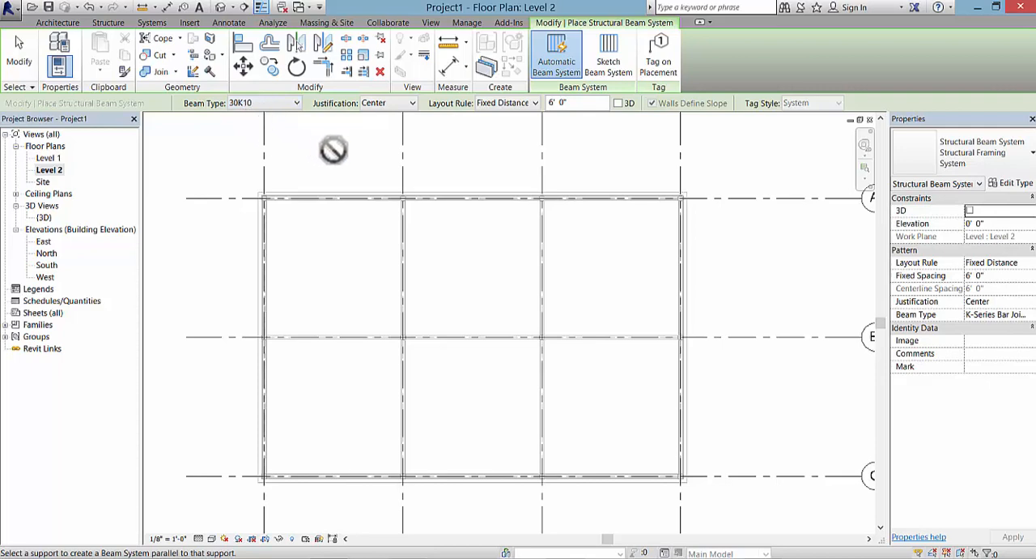
# Step: Set the layout rule to Fixed Number with 8 lines and place joists parallel to grid A in the bay between grids 1-2 and A-B
pyautogui.click(534, 104)
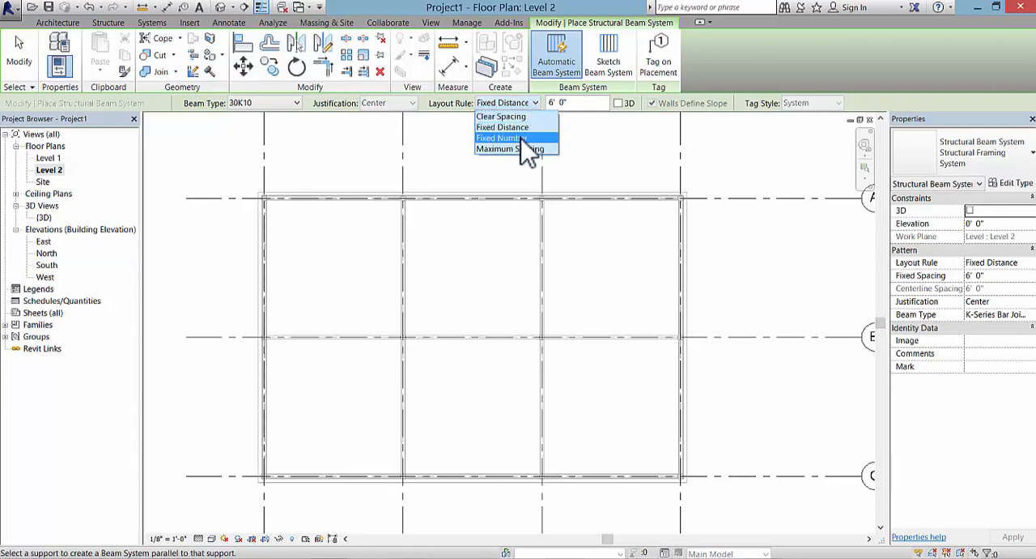
pyautogui.click(508, 175)
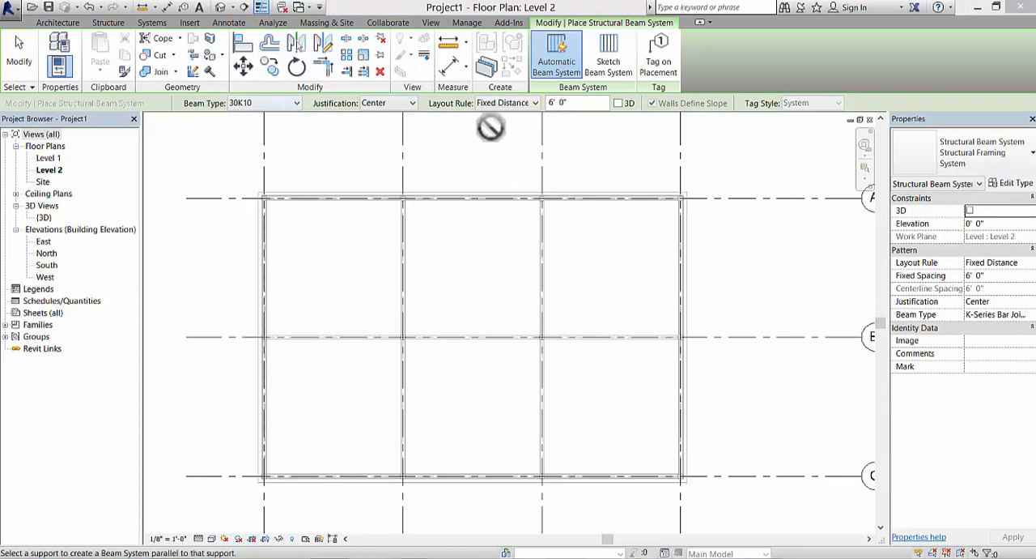
pyautogui.click(535, 103)
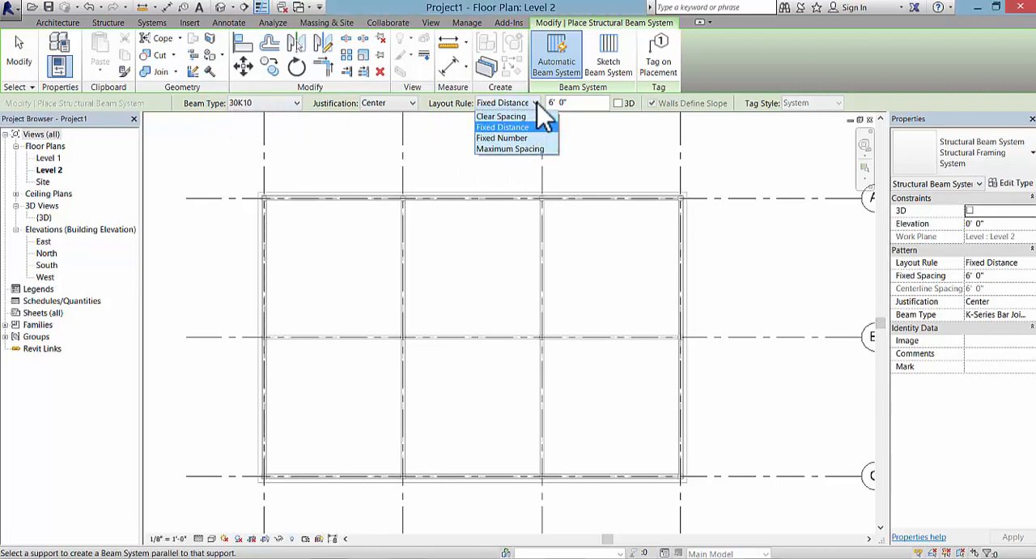
pyautogui.click(519, 139)
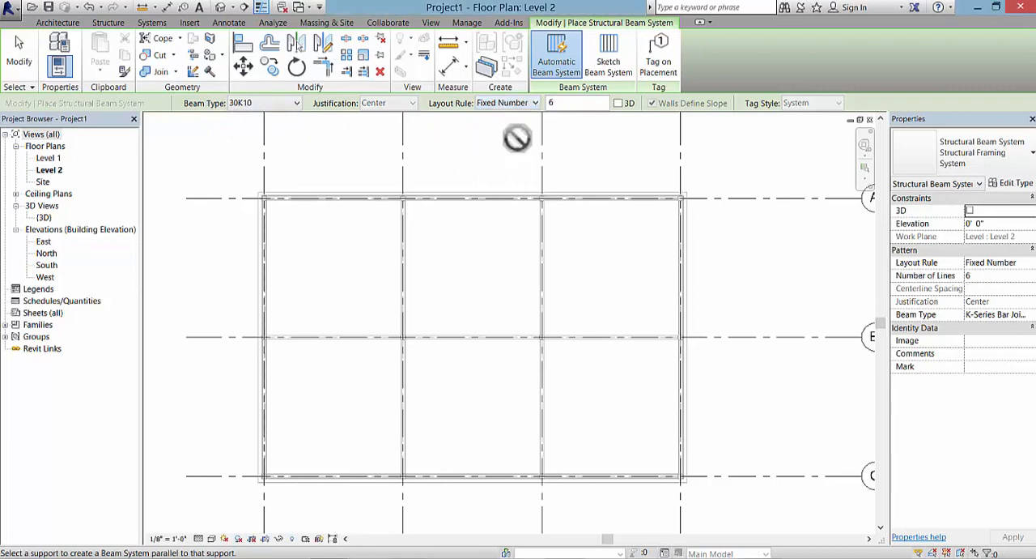
pyautogui.click(558, 103)
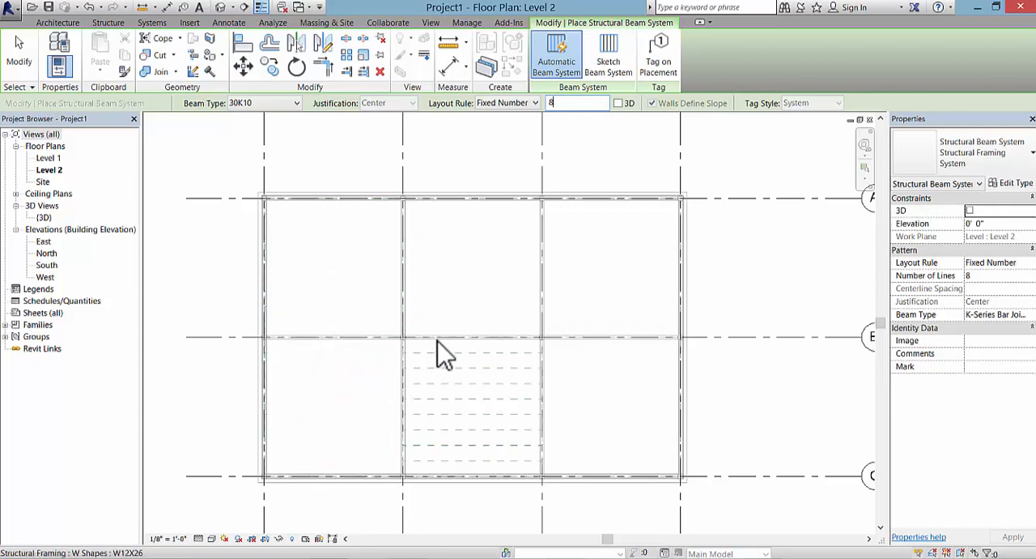
pyautogui.click(344, 217)
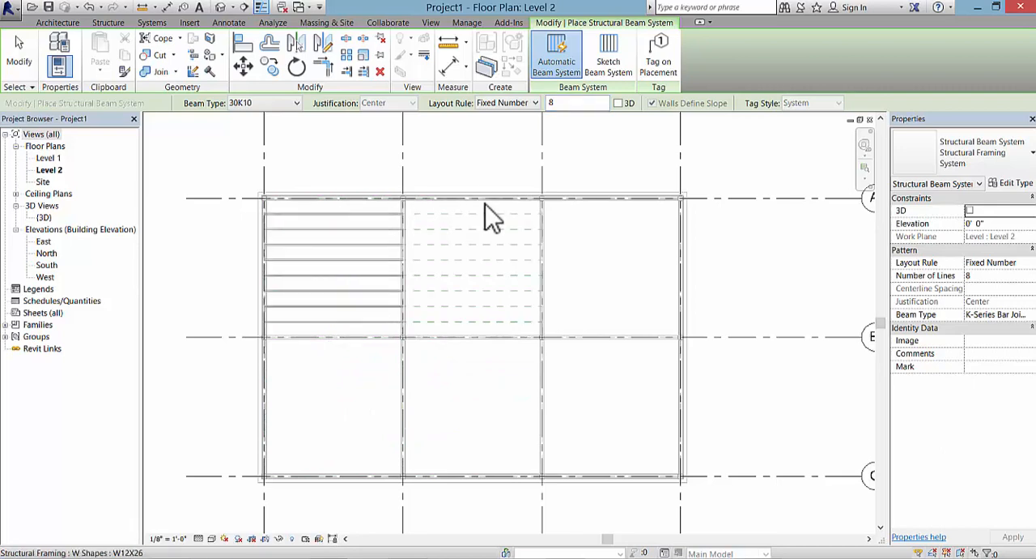
# Step: Place 30K10 joist systems with 8 lines parallel to grid A in the remaining five bays, and end the beam system command
pyautogui.click(486, 212)
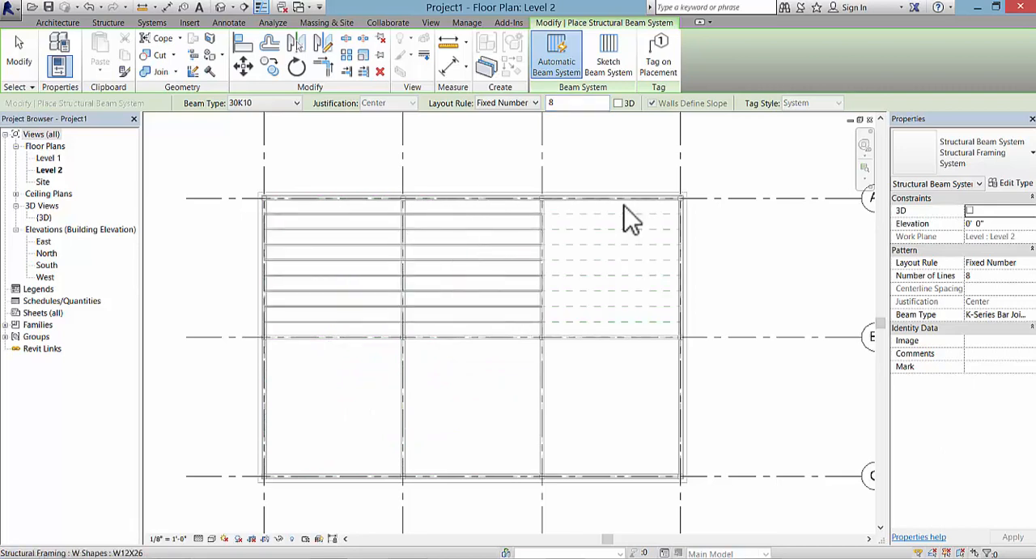
pyautogui.click(631, 217)
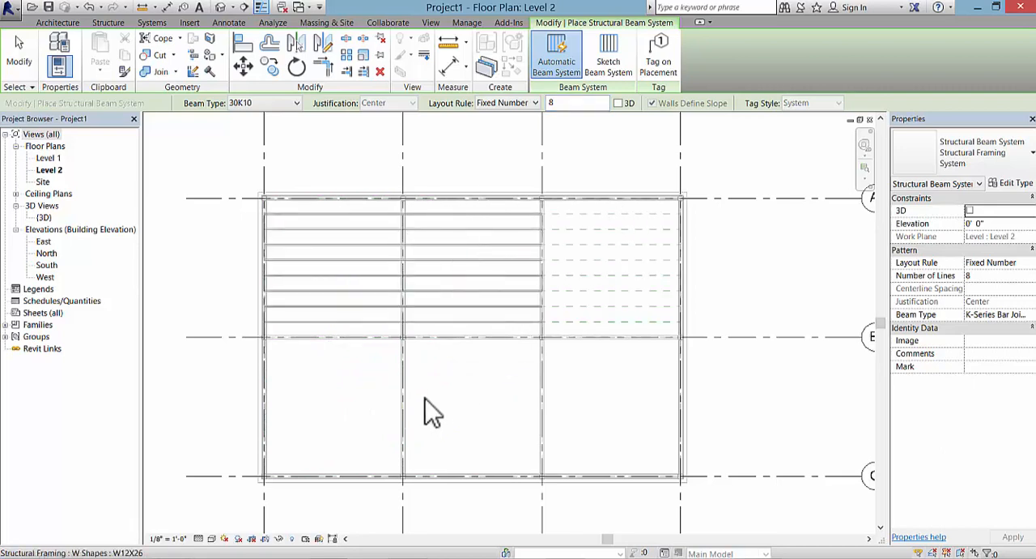
pyautogui.click(338, 358)
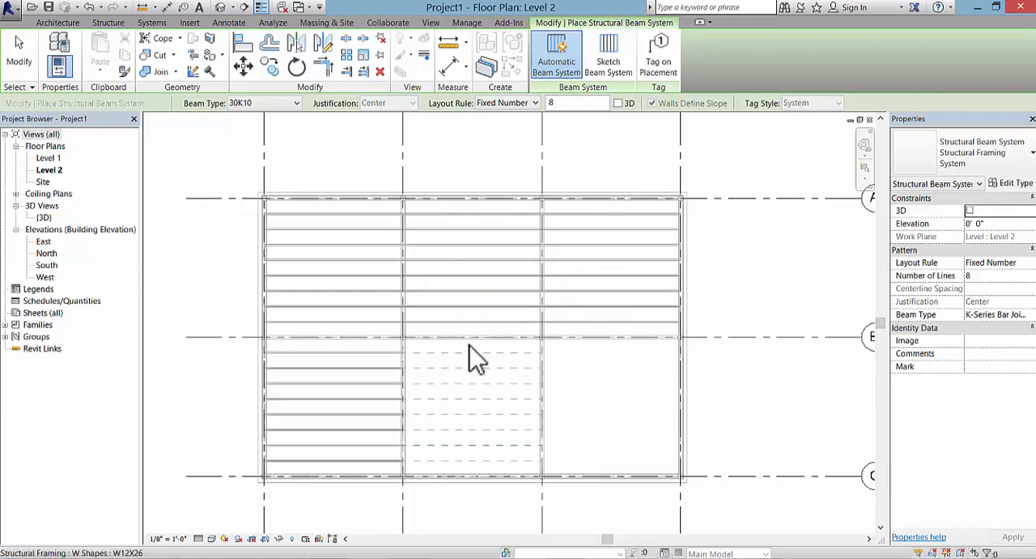
pyautogui.click(471, 349)
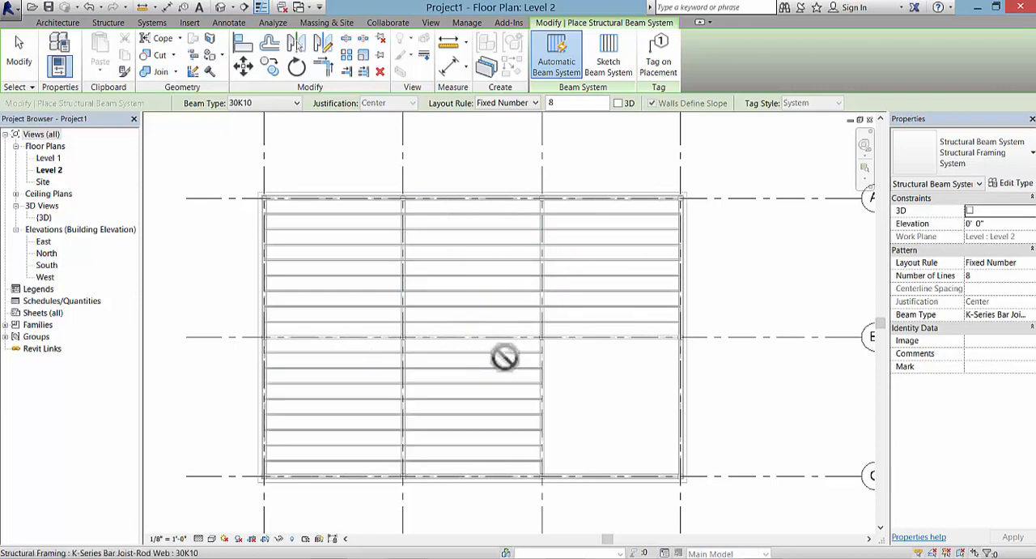
pyautogui.click(622, 357)
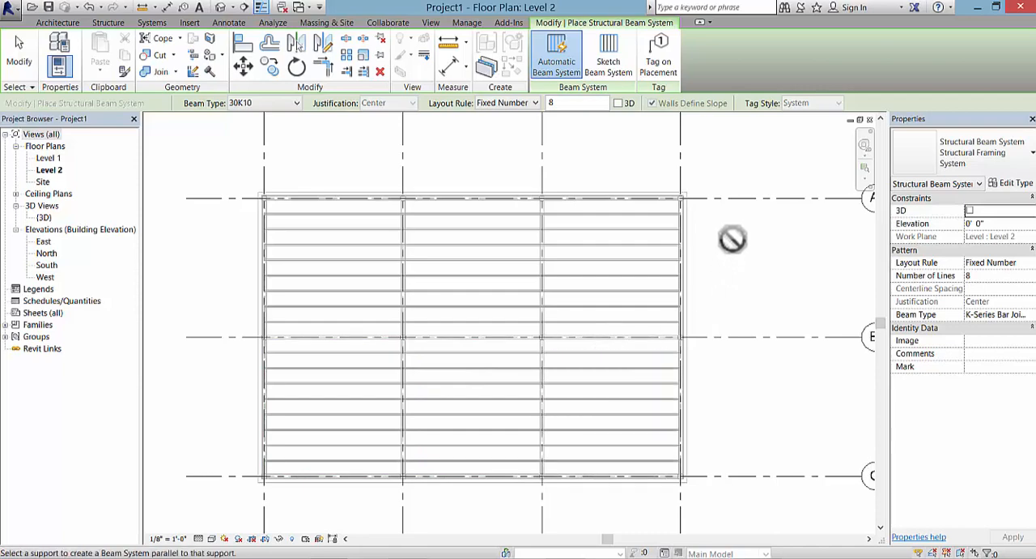
pyautogui.press('Escape')
pyautogui.press('Escape')
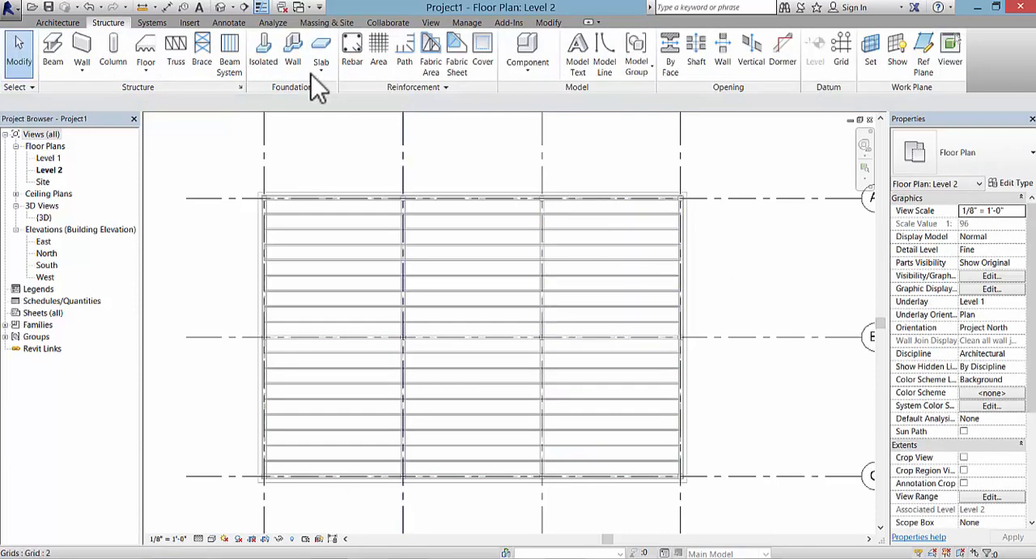
# Step: Examine in 3D how the joists span between the beams across all six bays
pyautogui.click(220, 7)
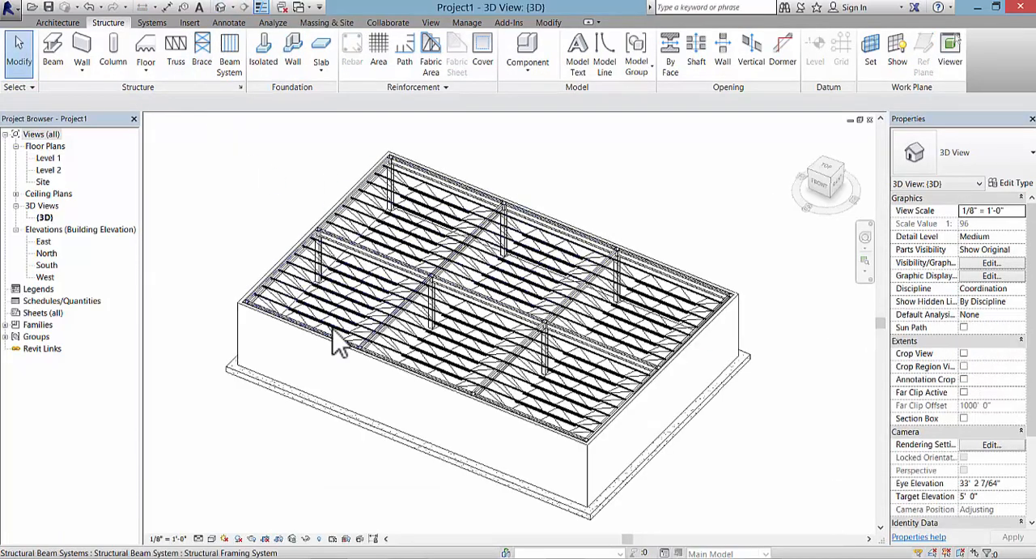
pyautogui.scroll(5, 294, 314)
pyautogui.scroll(-2, 293, 314)
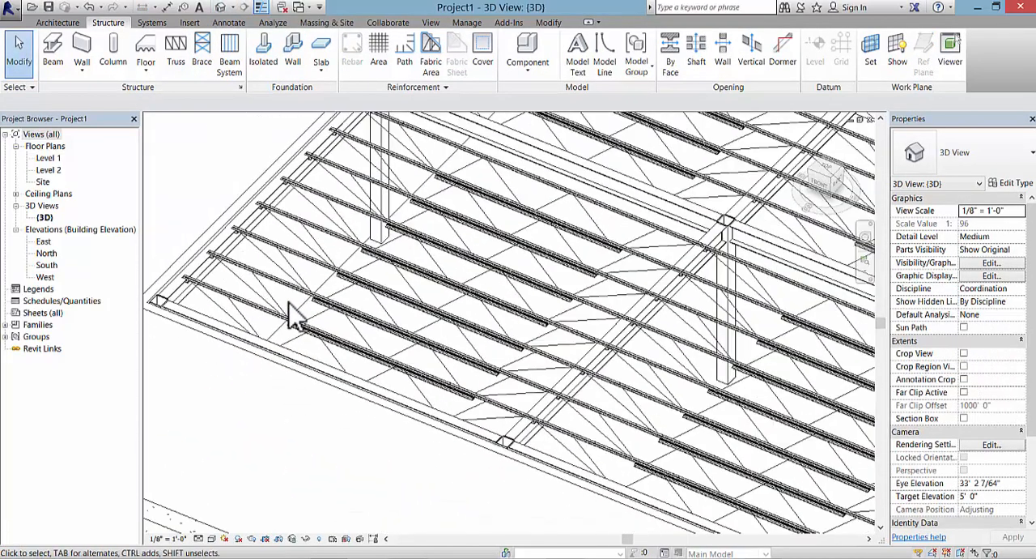
pyautogui.scroll(-3, 293, 316)
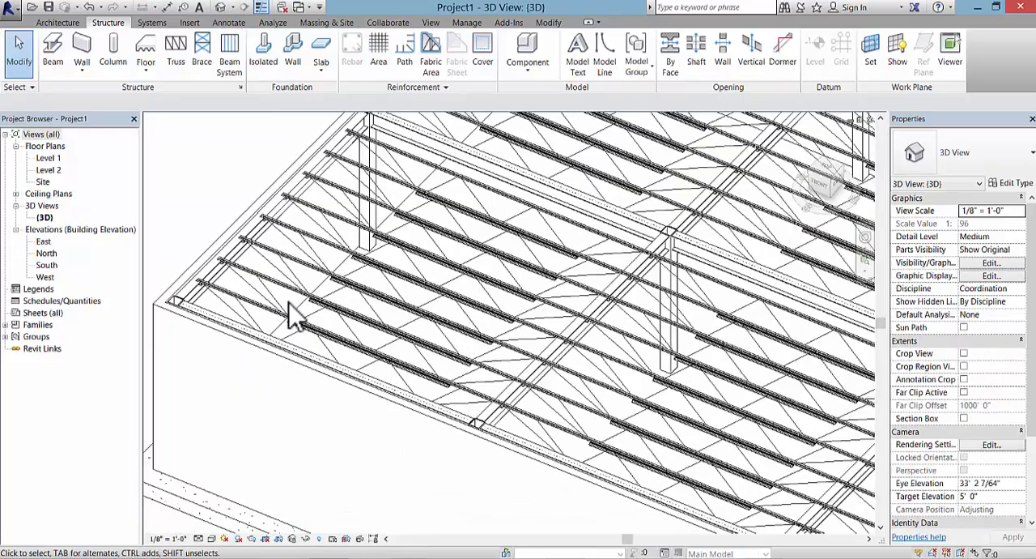
pyautogui.keyDown('shift'); pyautogui.moveTo(300, 312); pyautogui.dragTo(435, 243, button='middle'); pyautogui.keyUp('shift')
pyautogui.scroll(-4, 436, 243)
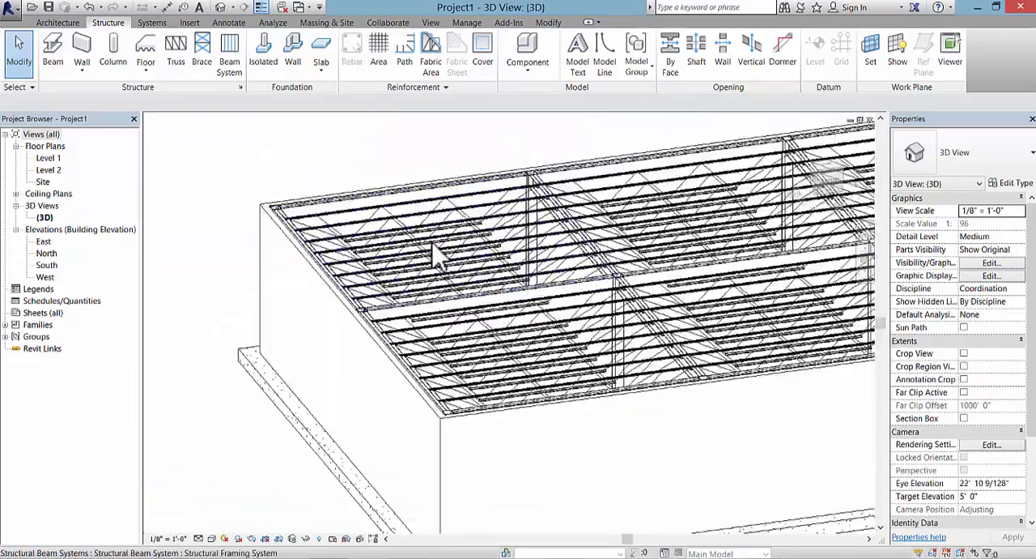
pyautogui.scroll(-2, 602, 300)
pyautogui.moveTo(601, 300); pyautogui.dragTo(385, 277, button='middle')
pyautogui.scroll(-1, 385, 277)
pyautogui.scroll(-1, 388, 292)
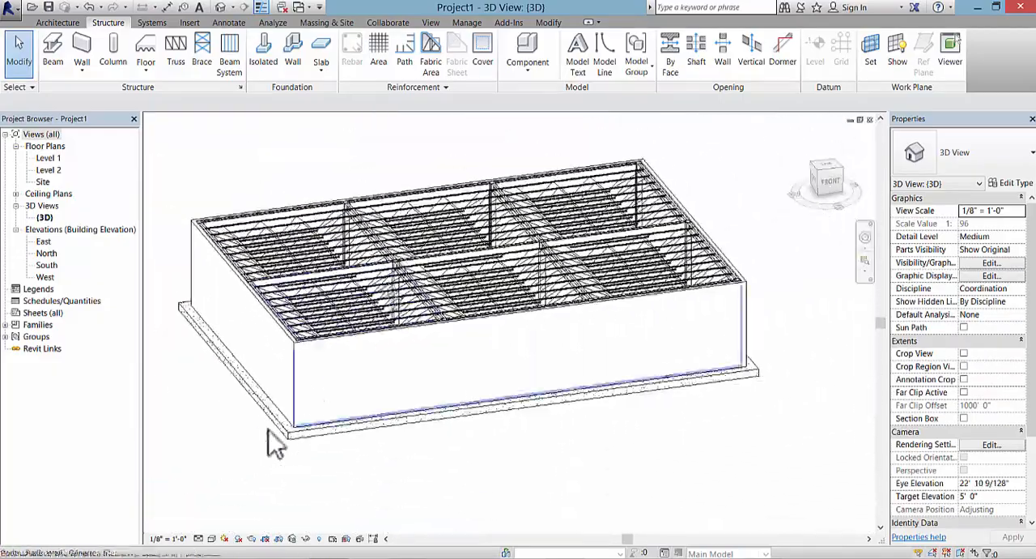
# Step: Set the 3D view's model display transparency to 48 in the Graphic Display Options
pyautogui.click(211, 538)
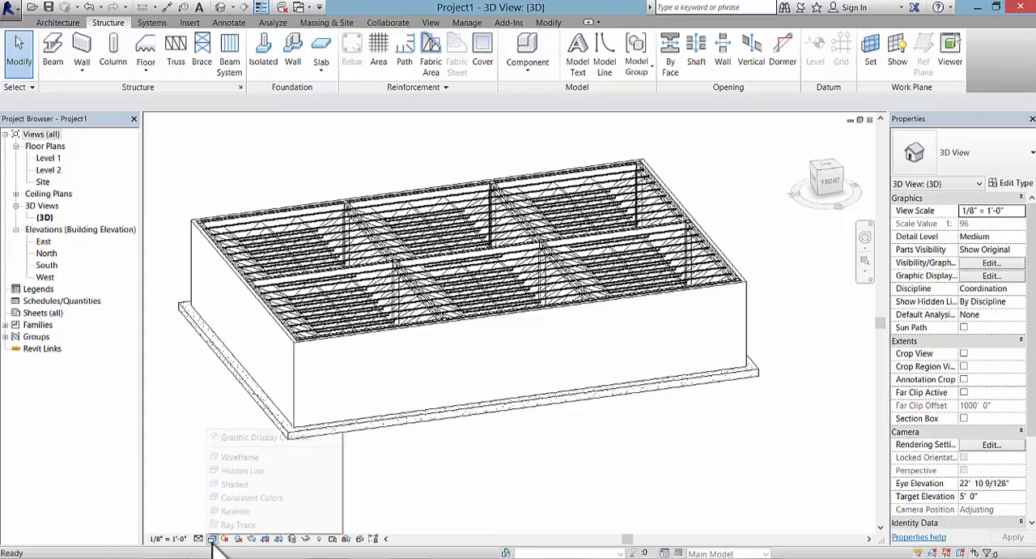
pyautogui.click(209, 538)
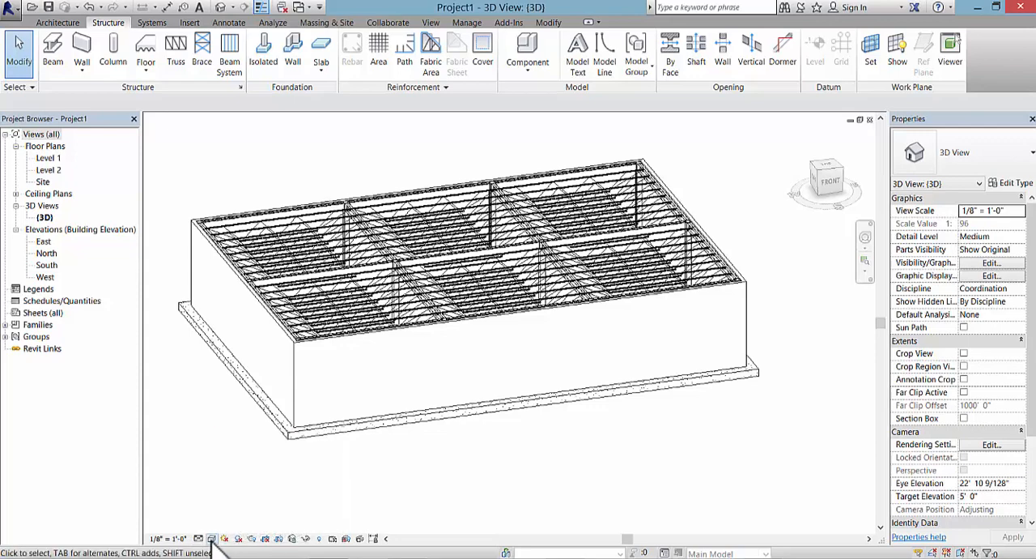
pyautogui.click(212, 538)
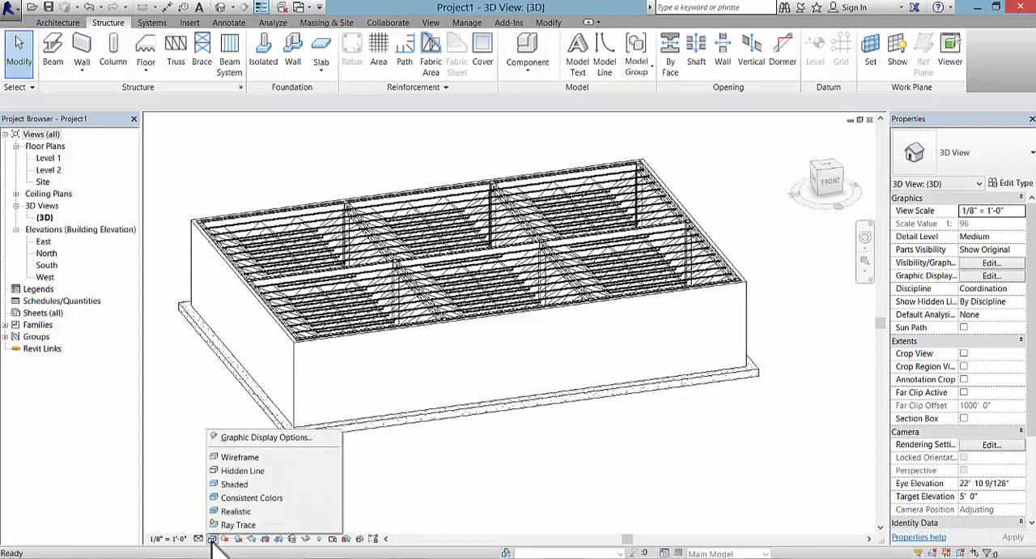
pyautogui.click(284, 440)
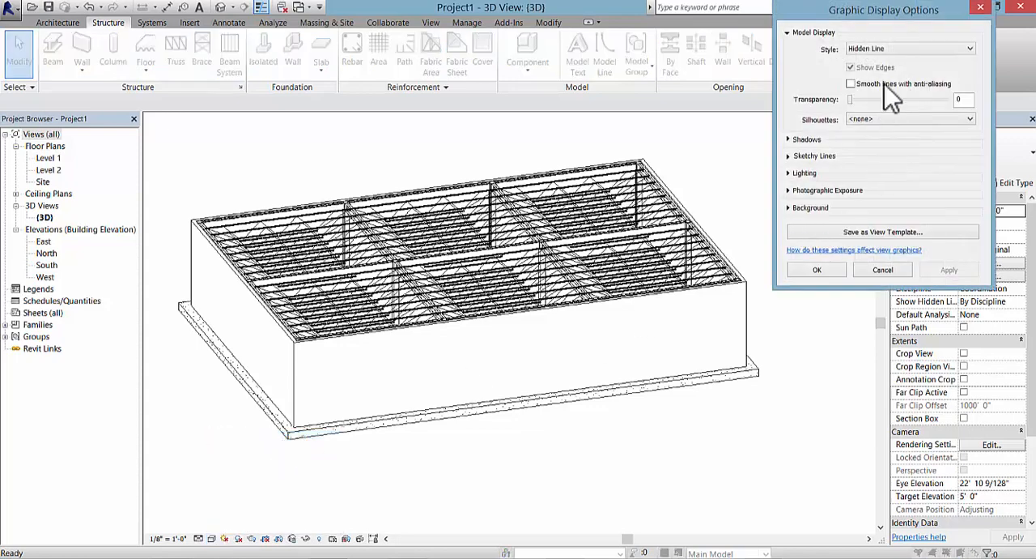
pyautogui.moveTo(830, 9); pyautogui.dragTo(674, 29)
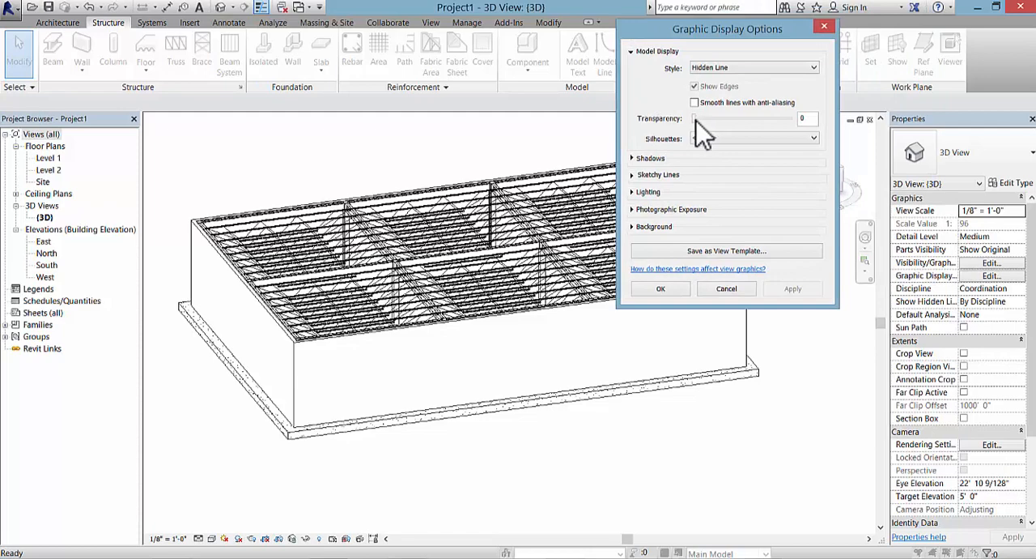
pyautogui.moveTo(696, 121); pyautogui.dragTo(738, 122)
pyautogui.click(793, 289)
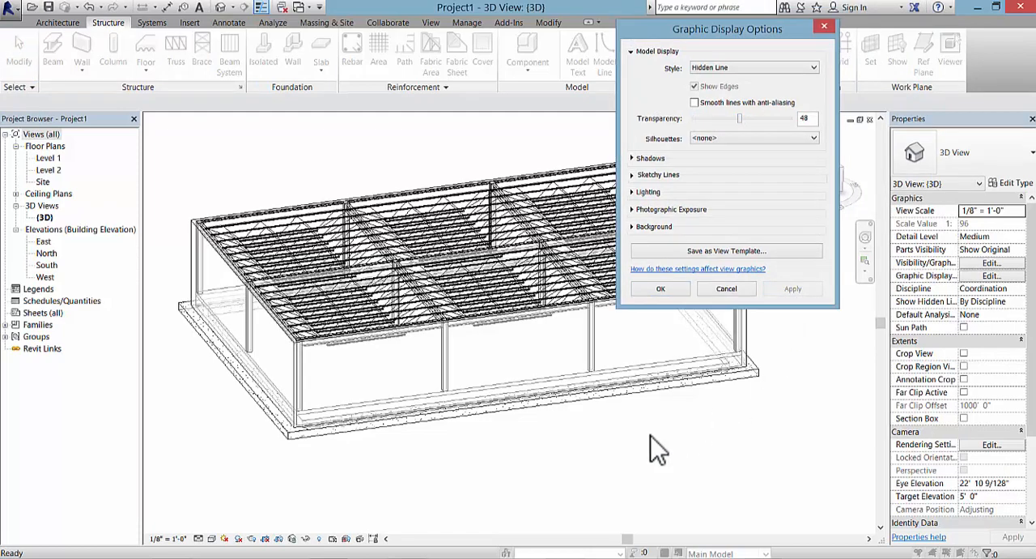
pyautogui.click(663, 289)
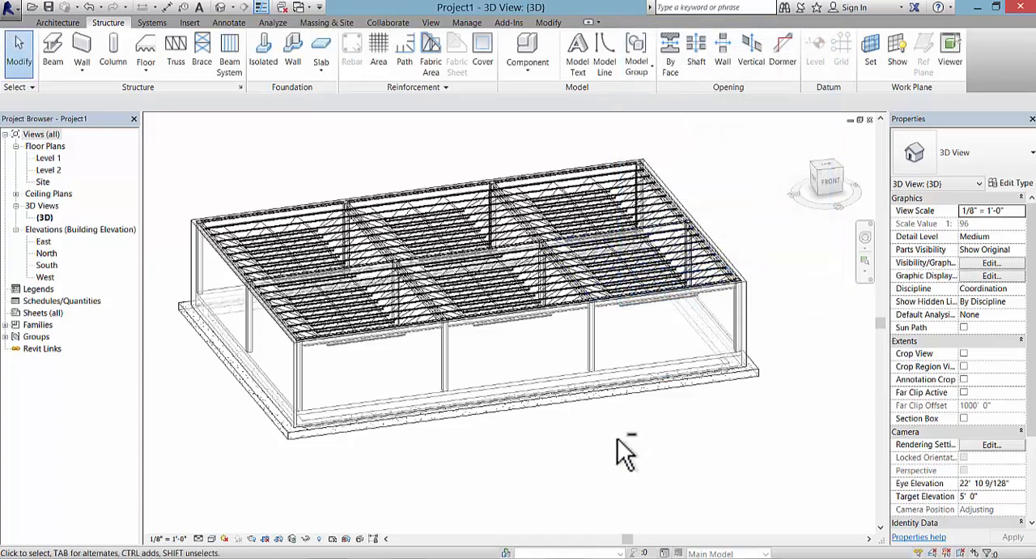
# Step: Inspect the transparent building from several sides and examine how the joist ends meet the edge beam at the building corner
pyautogui.keyDown('shift'); pyautogui.moveTo(620, 446); pyautogui.dragTo(459, 384, button='middle'); pyautogui.keyUp('shift')
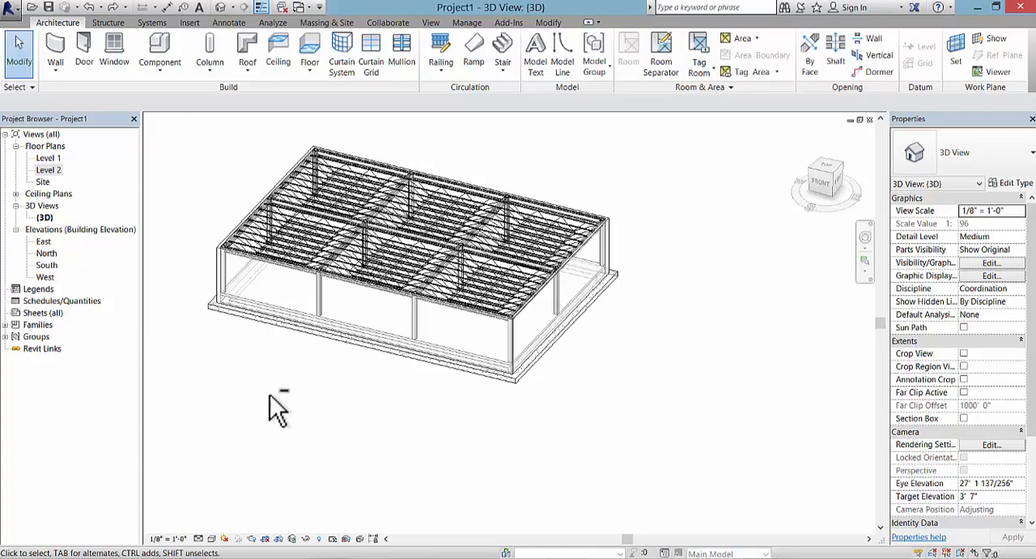
pyautogui.keyDown('shift'); pyautogui.moveTo(306, 444); pyautogui.dragTo(764, 458, button='middle'); pyautogui.keyUp('shift')
pyautogui.scroll(3, 261, 380)
pyautogui.scroll(-3, 275, 374)
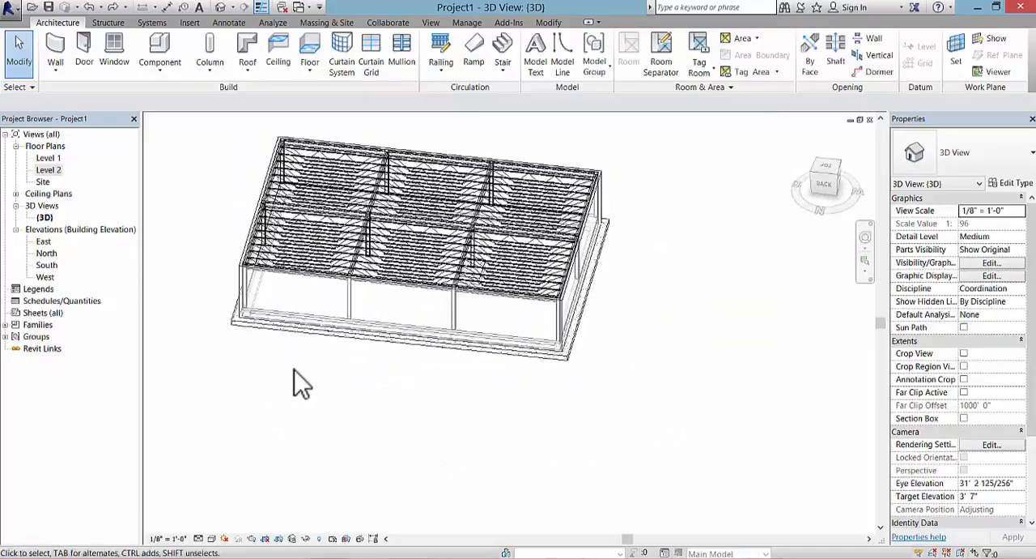
pyautogui.keyDown('shift'); pyautogui.moveTo(296, 381); pyautogui.dragTo(620, 445, button='middle'); pyautogui.keyUp('shift')
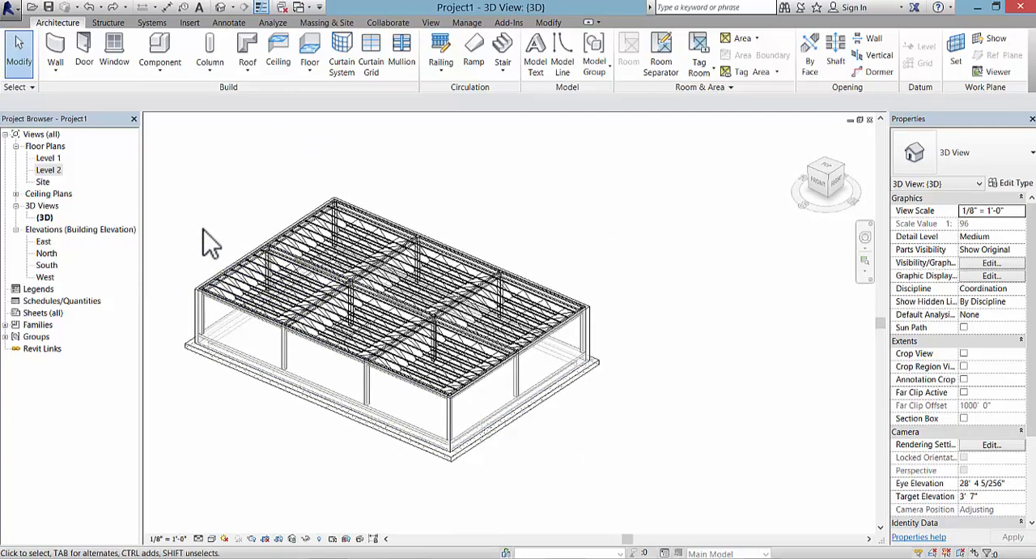
pyautogui.scroll(2, 212, 247)
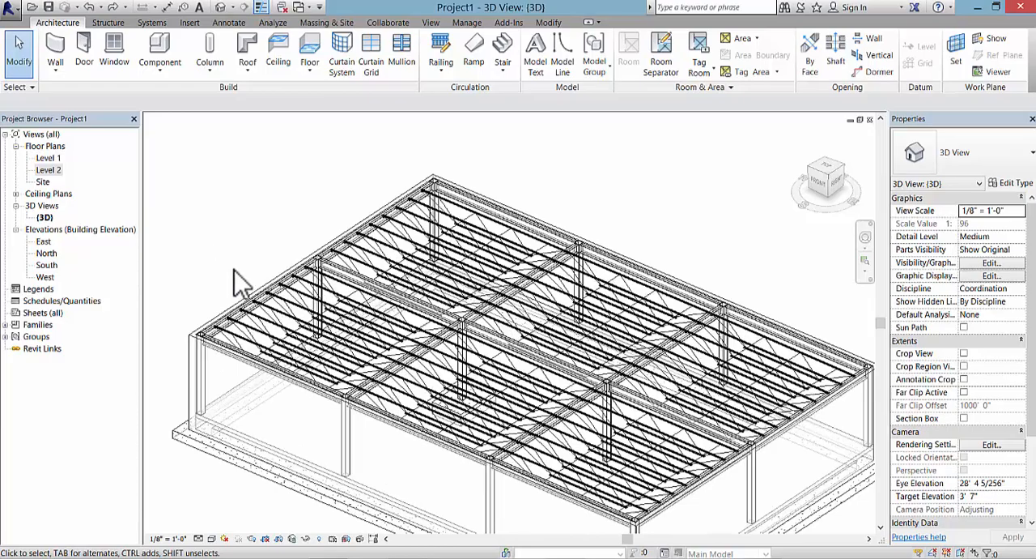
pyautogui.scroll(2, 210, 301)
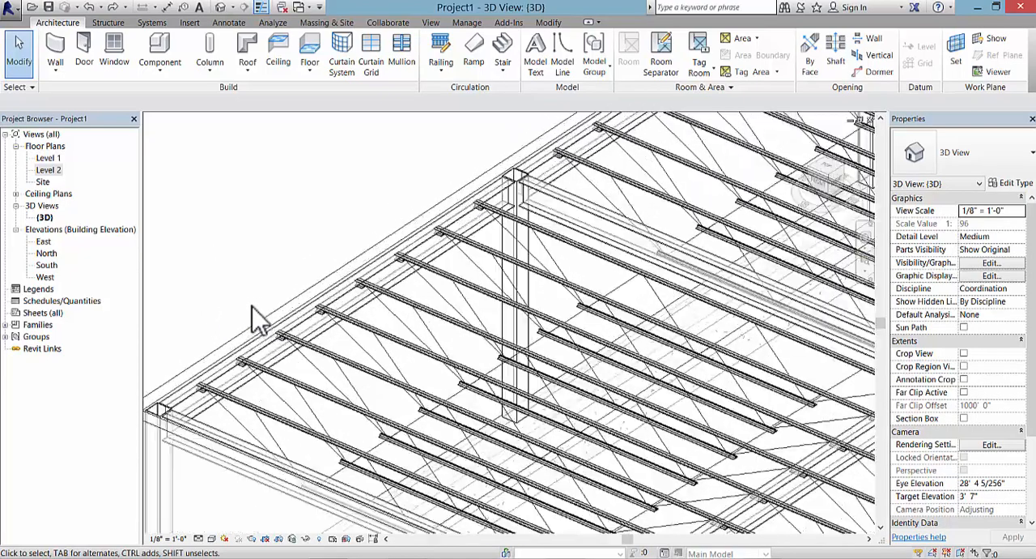
pyautogui.scroll(2, 261, 314)
pyautogui.moveTo(261, 314); pyautogui.dragTo(340, 232, button='middle')
pyautogui.click(370, 257)
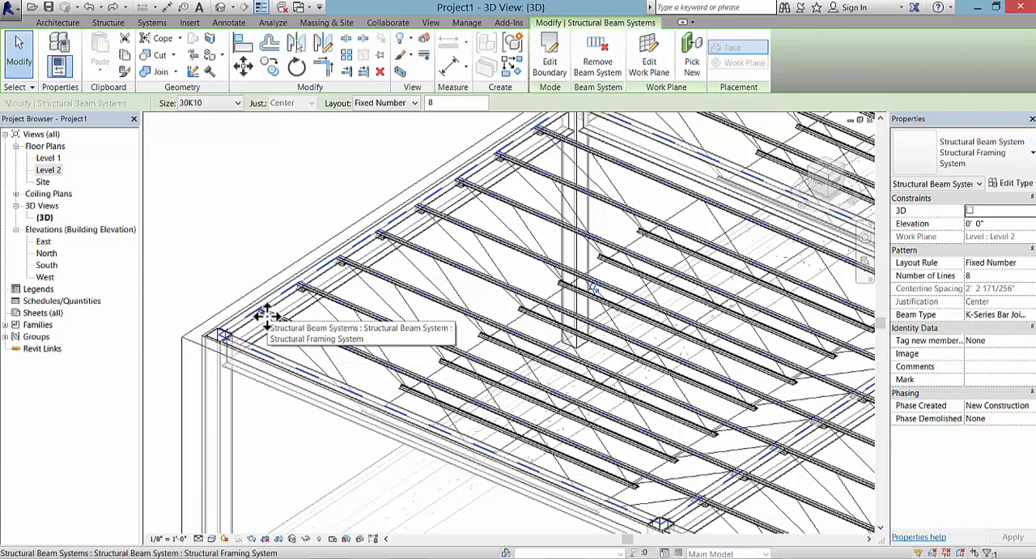
pyautogui.click(248, 266)
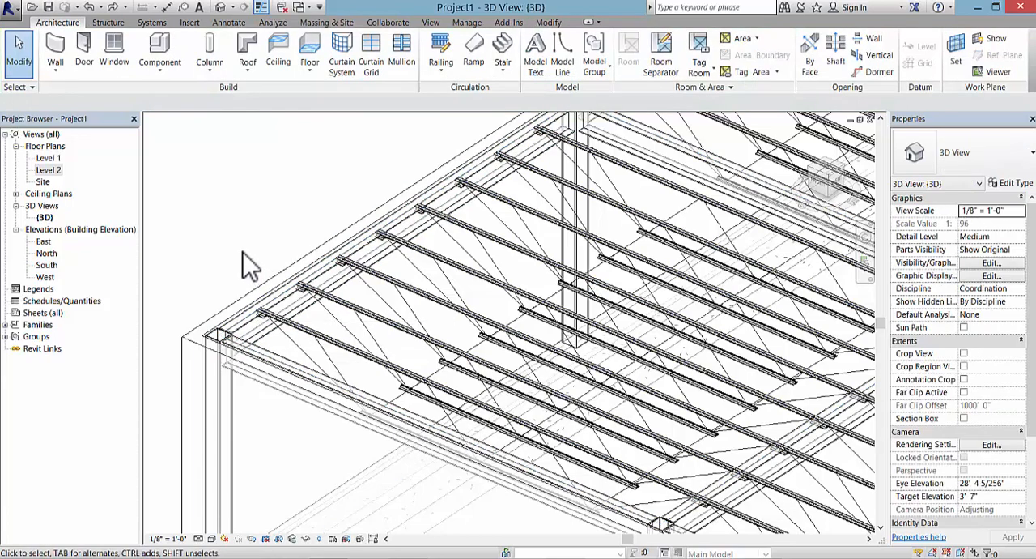
pyautogui.scroll(-3, 248, 266)
pyautogui.scroll(-3, 248, 266)
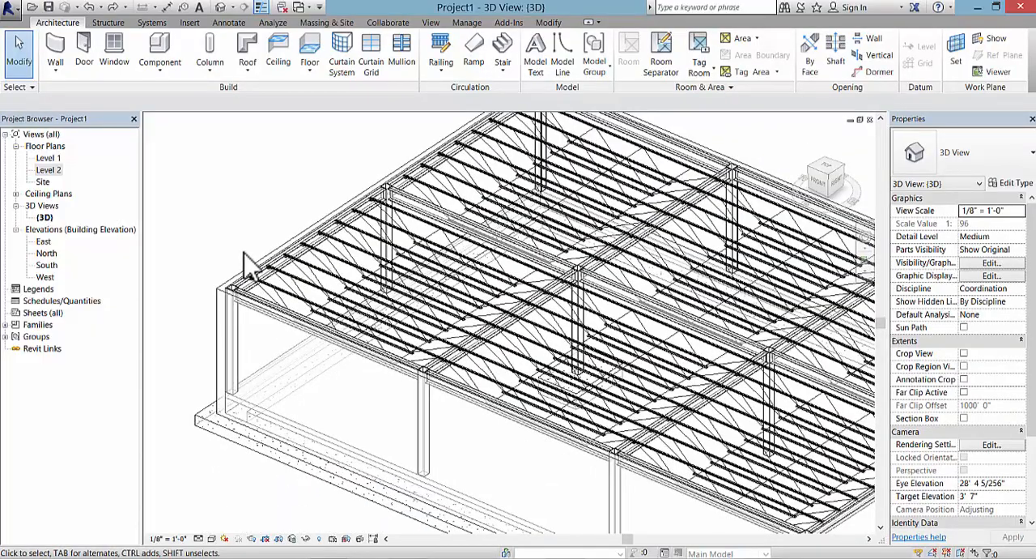
# Step: Examine the joist seats along the W12X26 girder on grid 1 between B and C, and check the girder's level offset properties
pyautogui.keyDown('shift'); pyautogui.moveTo(248, 266); pyautogui.dragTo(415, 293, button='middle'); pyautogui.keyUp('shift')
pyautogui.scroll(3, 386, 417)
pyautogui.moveTo(386, 418); pyautogui.dragTo(352, 194, button='middle')
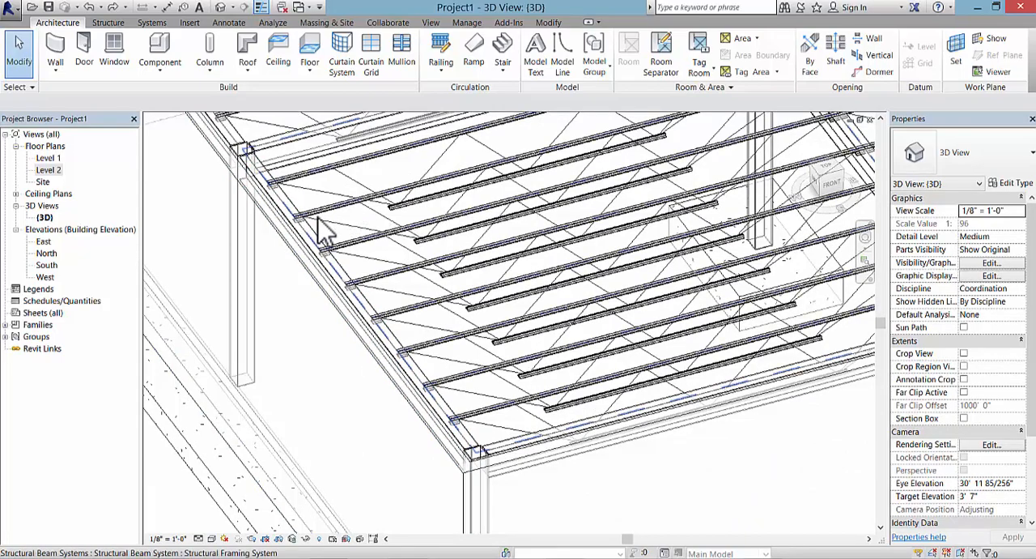
pyautogui.scroll(2, 285, 198)
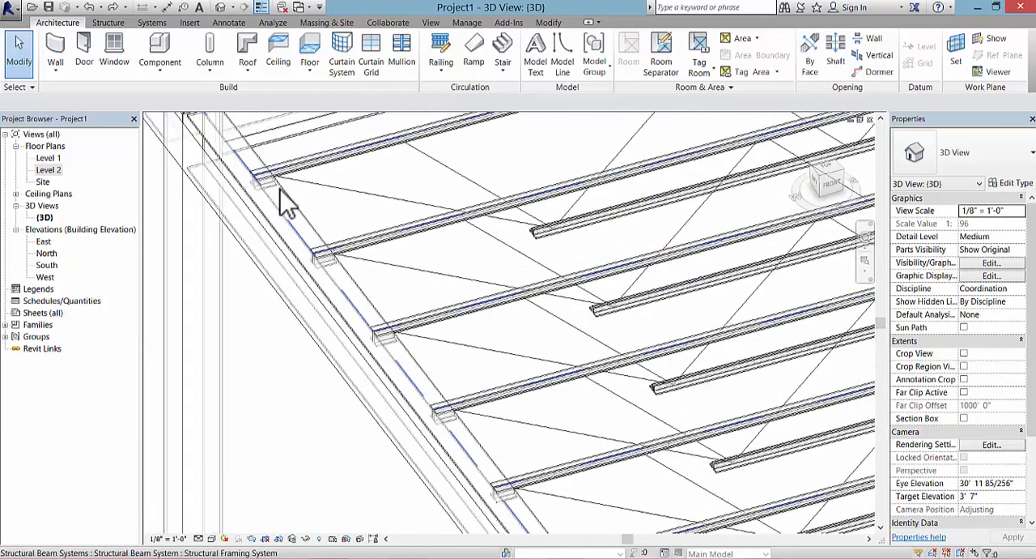
pyautogui.moveTo(335, 216); pyautogui.dragTo(393, 257, button='middle')
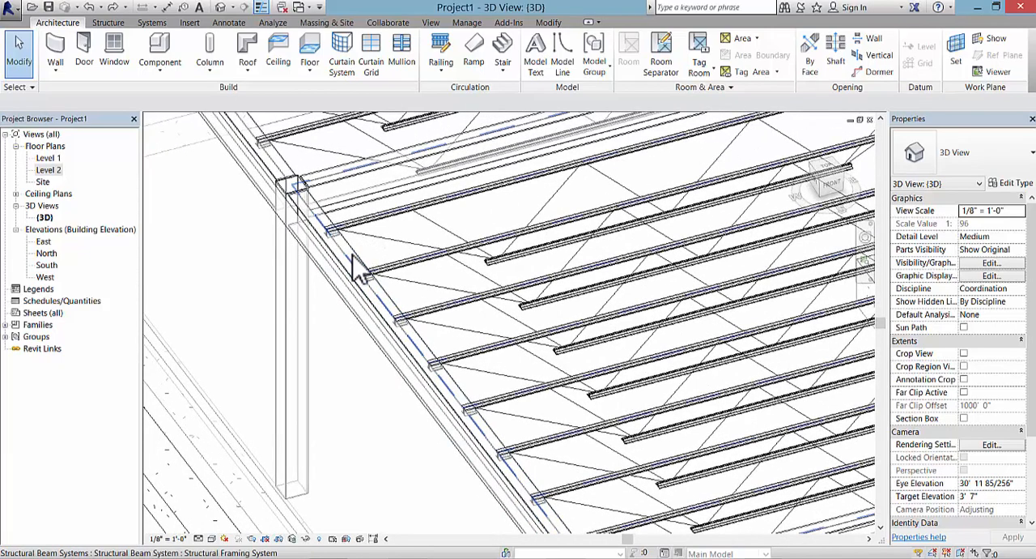
pyautogui.click(355, 254)
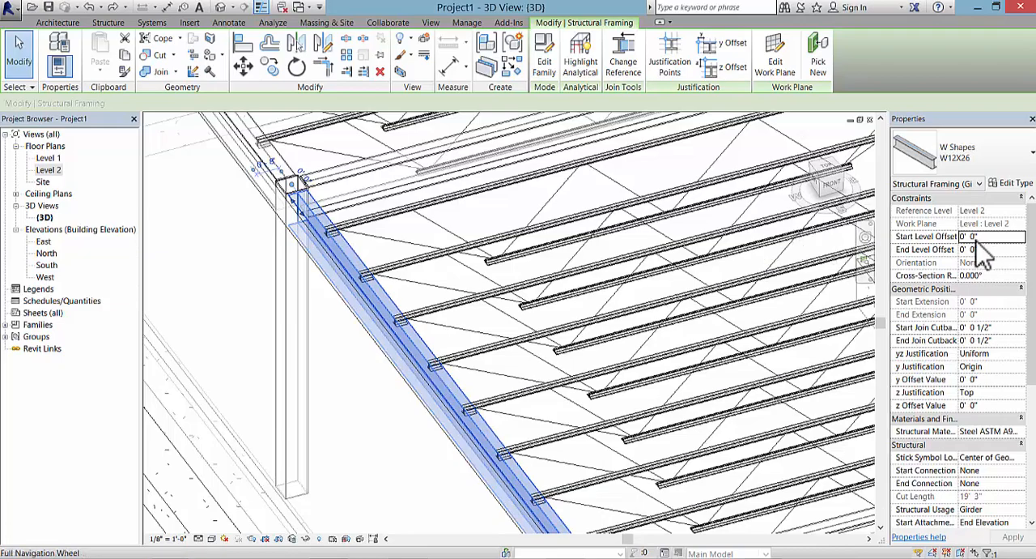
pyautogui.scroll(-1, 794, 314)
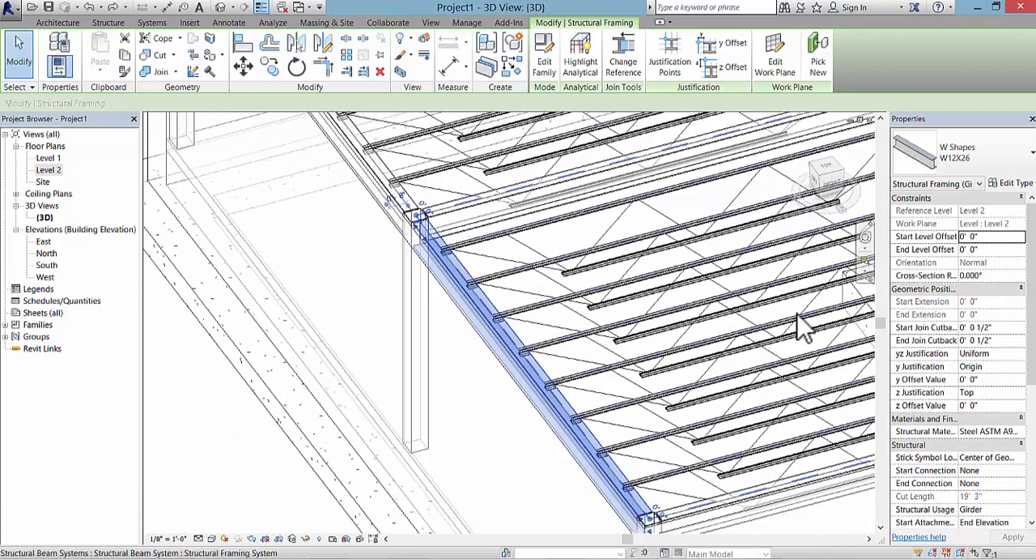
pyautogui.moveTo(808, 344); pyautogui.dragTo(677, 324, button='middle')
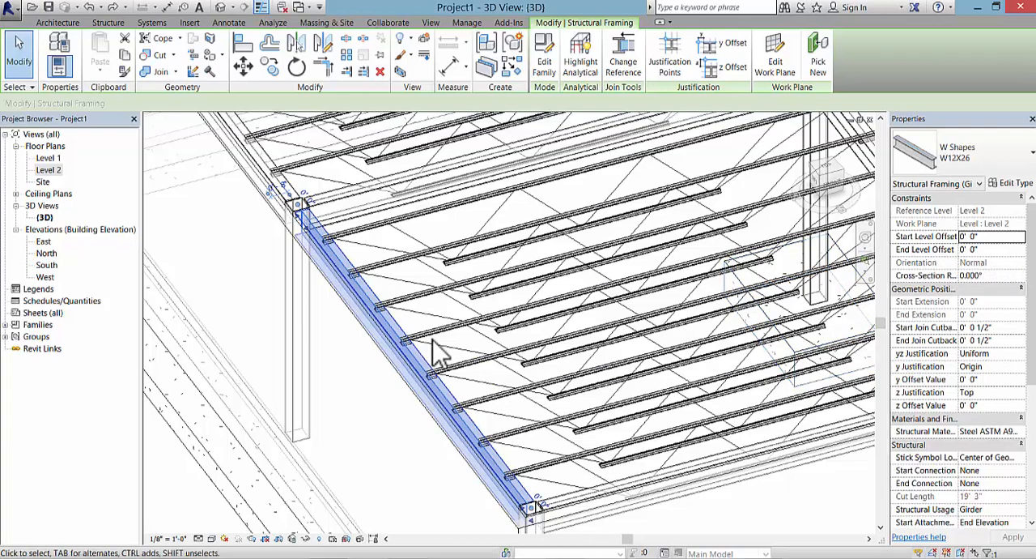
pyautogui.scroll(-2, 433, 349)
pyautogui.click(350, 371)
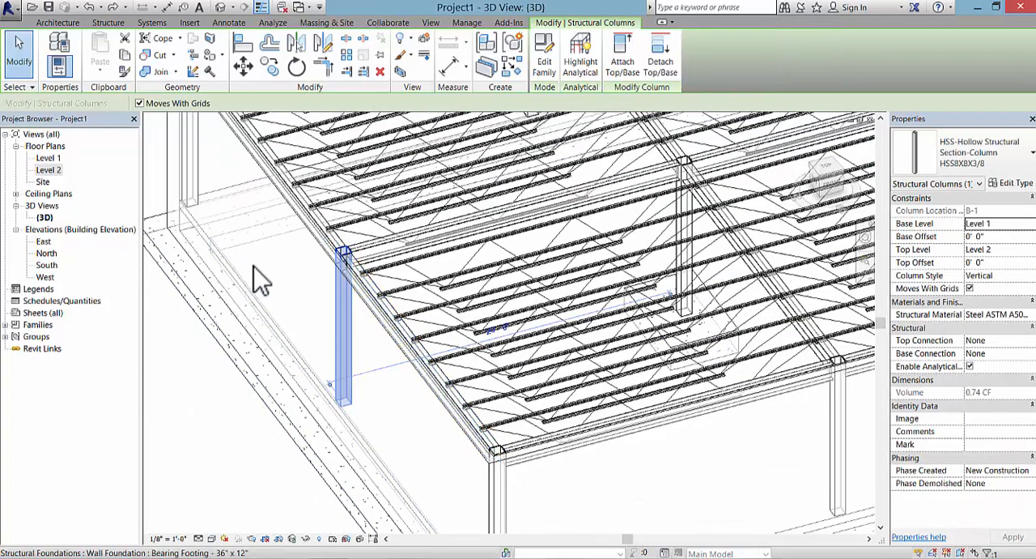
# Step: Open the Level 2 floor plan and clear the column selection
pyautogui.doubleClick(50, 170)
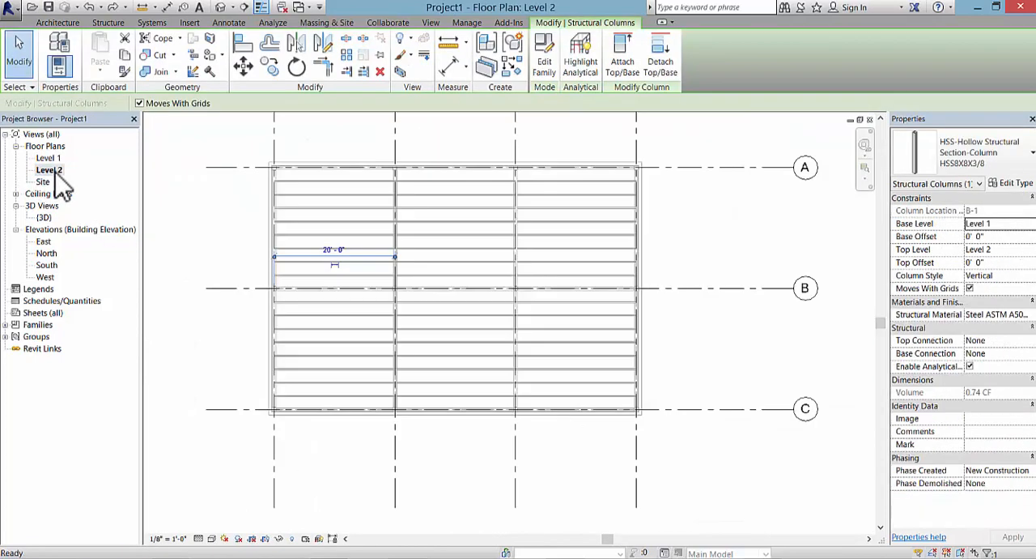
pyautogui.click(208, 231)
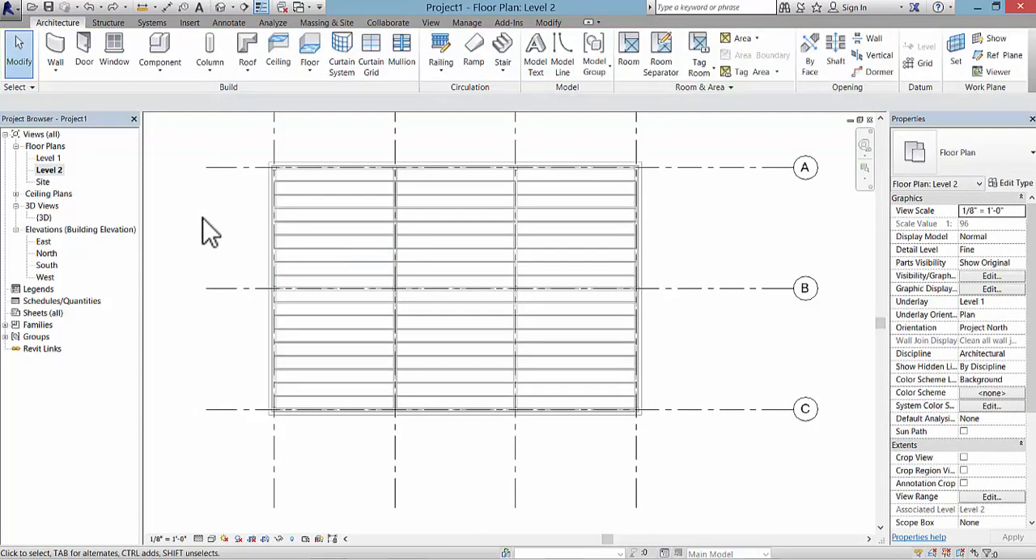
# Step: Start a roof by footprint on Level 2 with Defines slope turned off and the type Basic Roof Generic - 9"
pyautogui.click(255, 71)
pyautogui.click(267, 94)
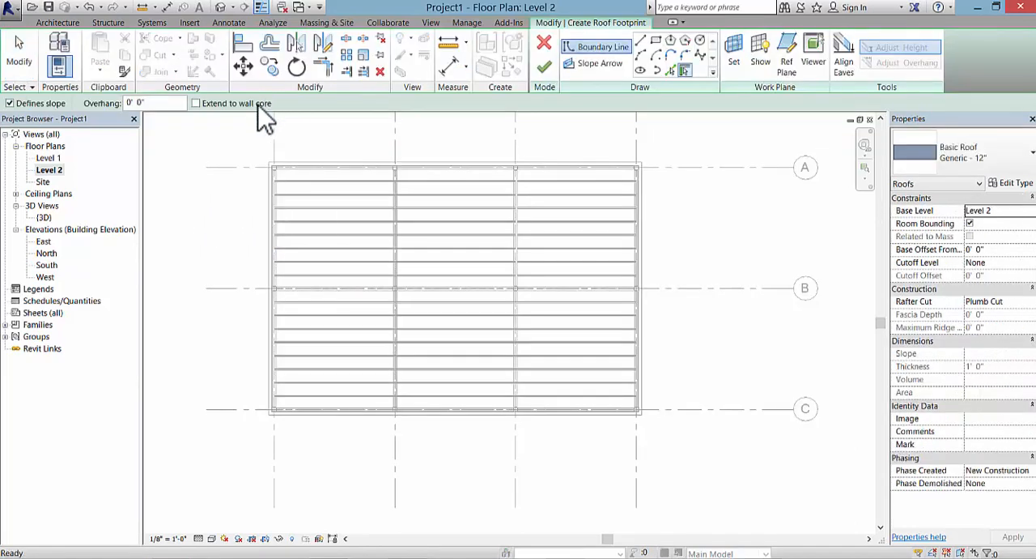
pyautogui.click(10, 104)
pyautogui.click(1002, 169)
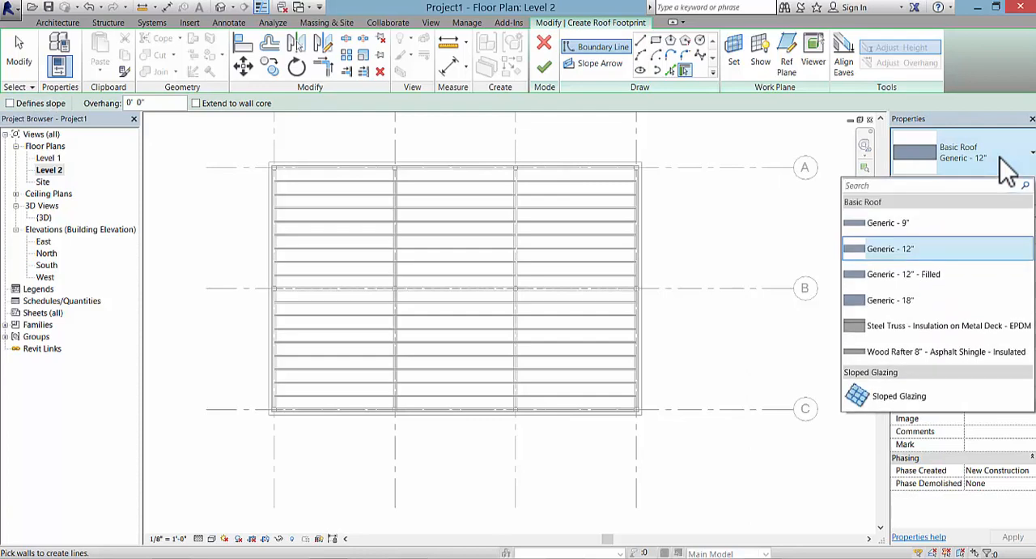
pyautogui.click(913, 226)
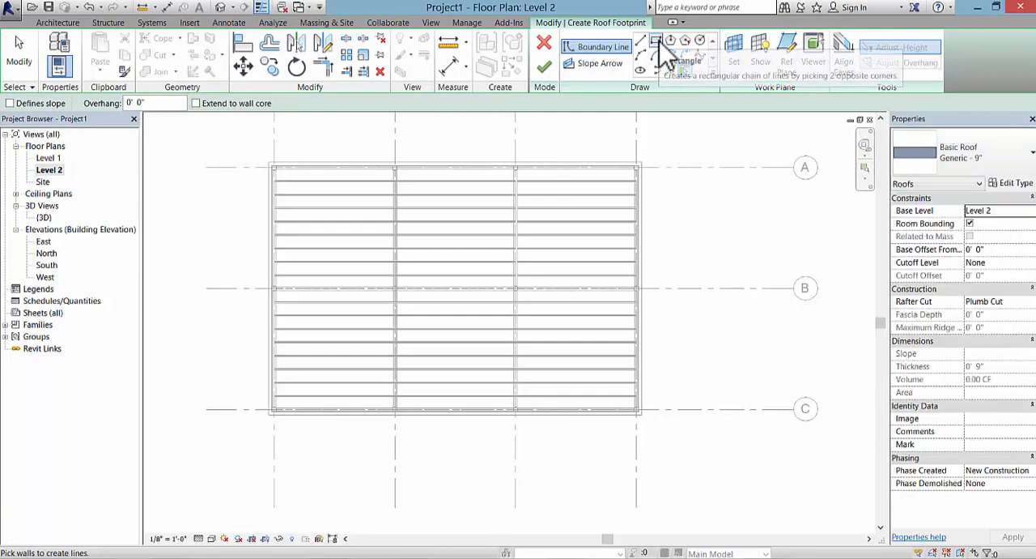
# Step: Sketch a rectangular roof boundary along the inner faces of the perimeter walls, finish the footprint and clear the selection
pyautogui.click(656, 41)
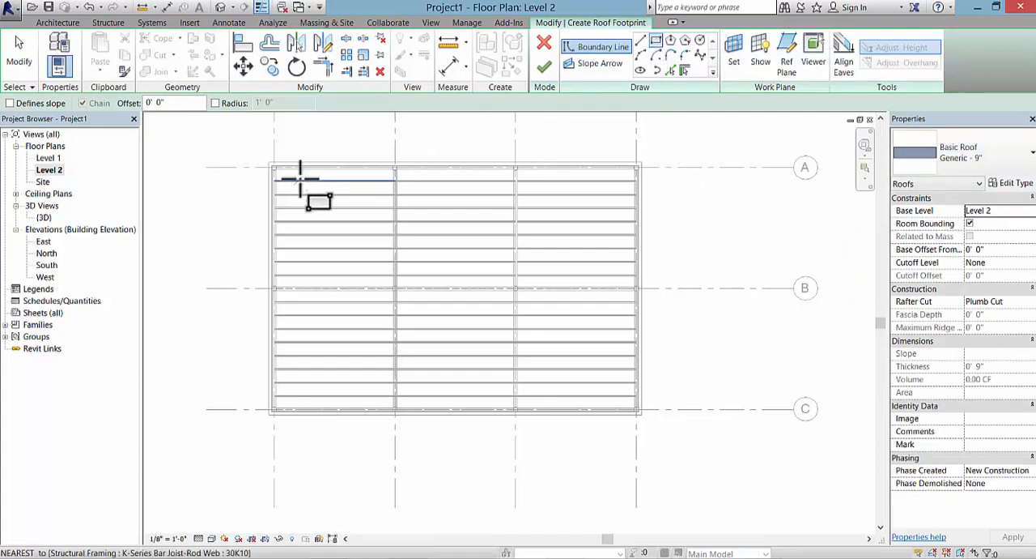
pyautogui.scroll(3, 301, 174)
pyautogui.click(234, 146)
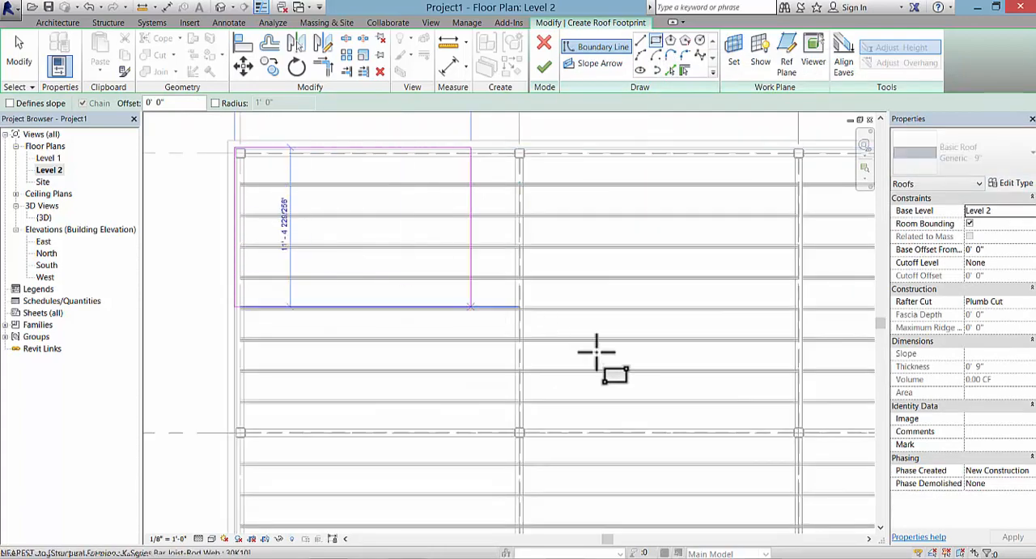
pyautogui.scroll(-2, 675, 405)
pyautogui.moveTo(675, 405); pyautogui.dragTo(316, 261, button='middle')
pyautogui.scroll(2, 550, 482)
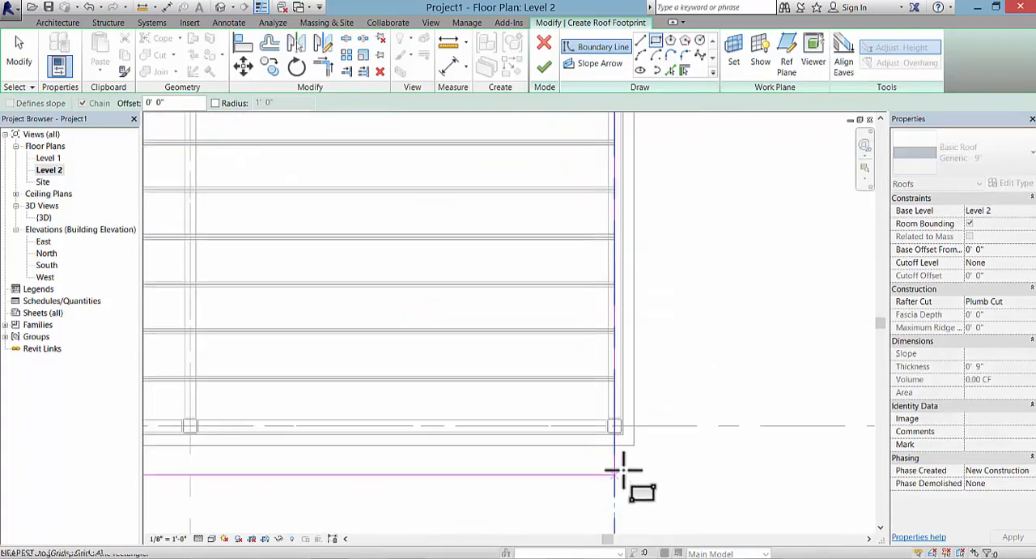
pyautogui.click(623, 435)
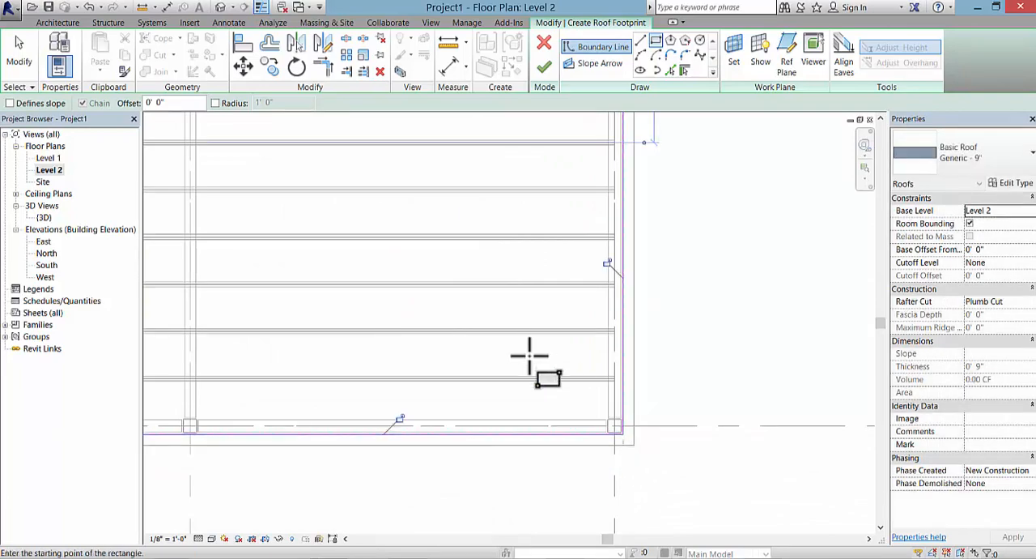
pyautogui.scroll(-6, 532, 359)
pyautogui.moveTo(260, 204); pyautogui.dragTo(472, 326, button='middle')
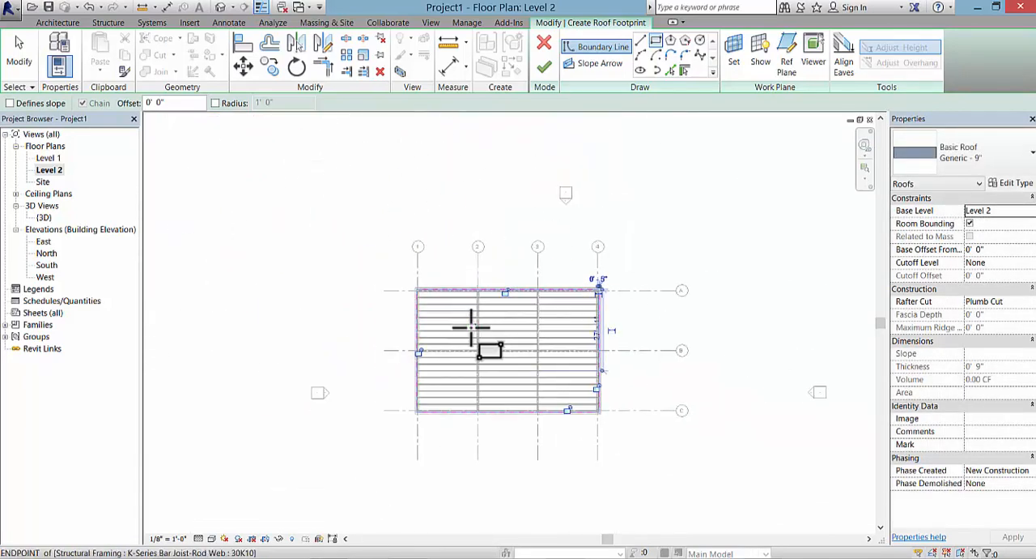
pyautogui.scroll(6, 472, 327)
pyautogui.scroll(-1, 433, 196)
pyautogui.moveTo(433, 196); pyautogui.dragTo(369, 170, button='middle')
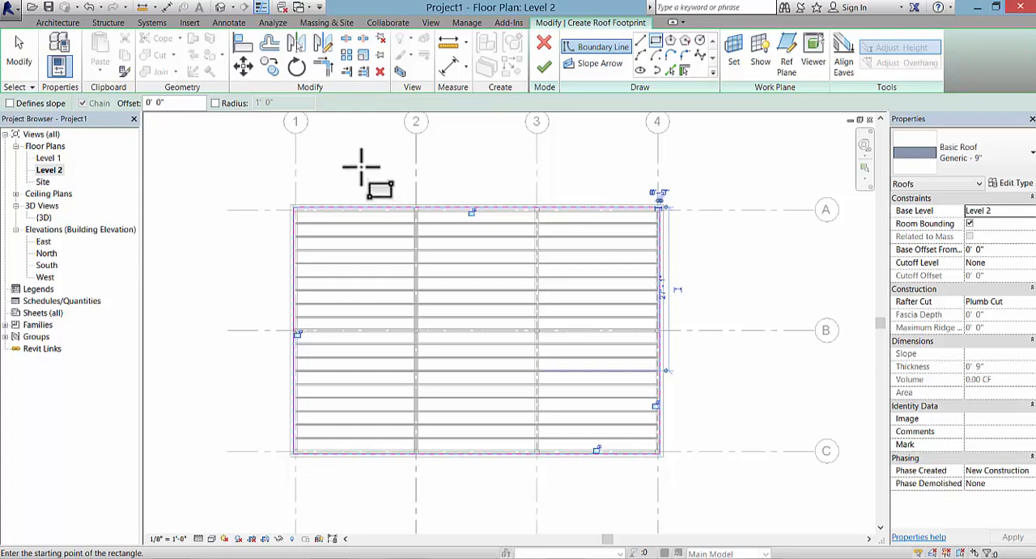
pyautogui.click(544, 68)
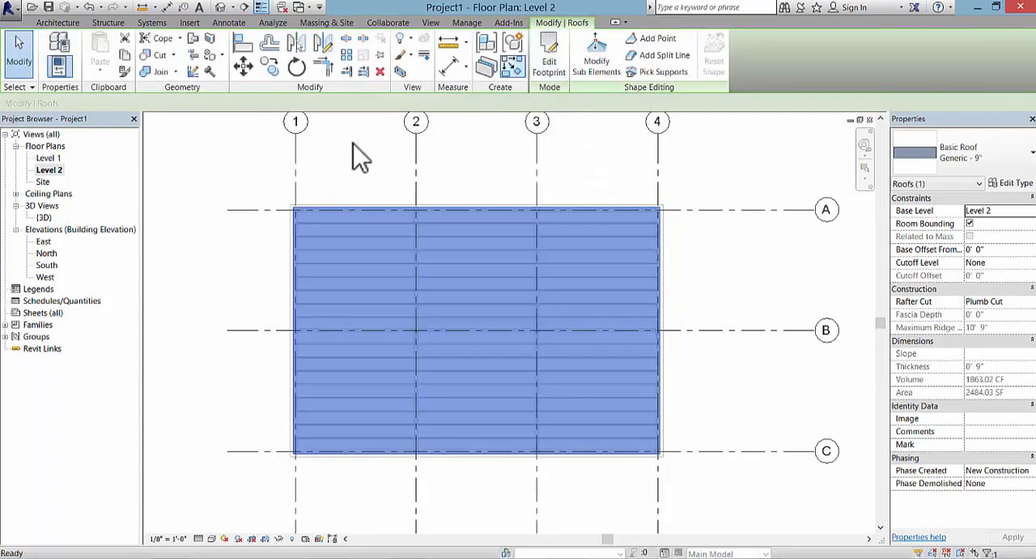
pyautogui.click(236, 206)
# Step: In the 3D view, select all four connected Generic - 6" perimeter walls and set their top offset to 2'
pyautogui.click(221, 7)
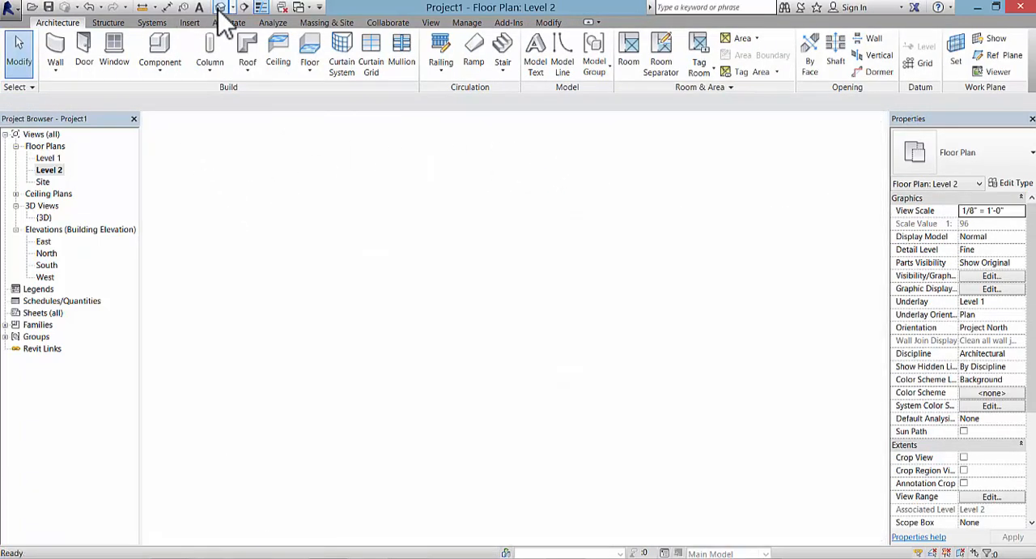
pyautogui.scroll(-1, 362, 369)
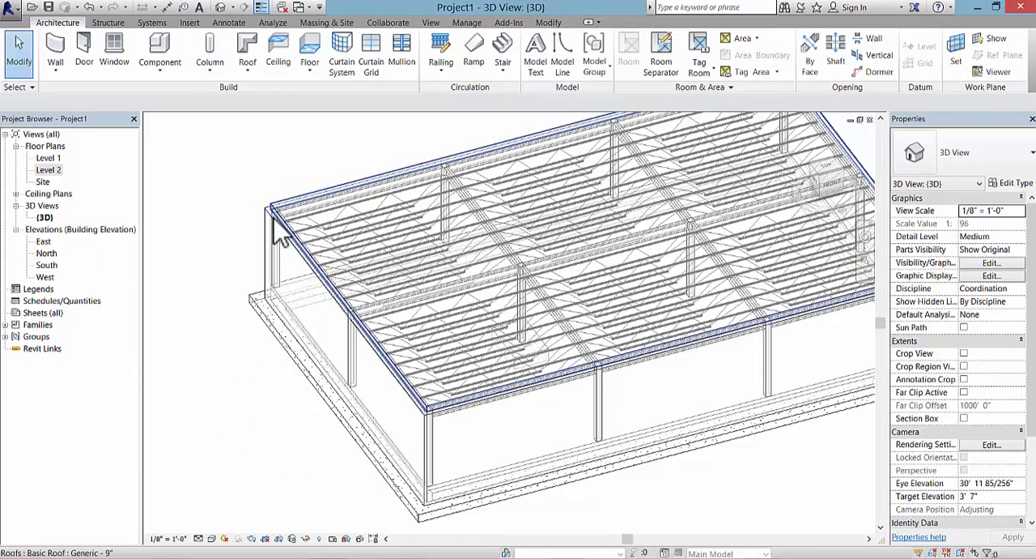
pyautogui.scroll(2, 280, 215)
pyautogui.scroll(-4, 279, 215)
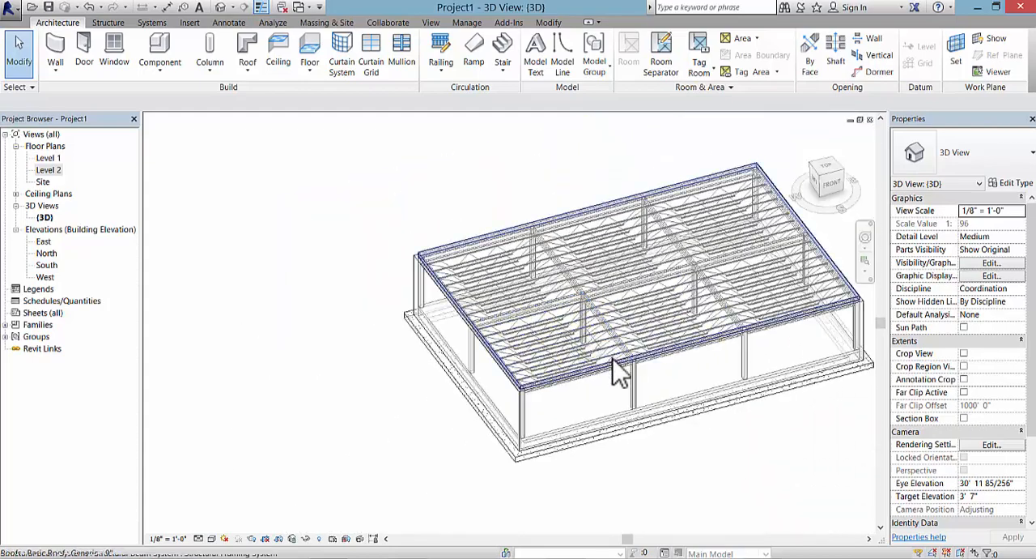
pyautogui.moveTo(497, 475); pyautogui.dragTo(375, 413, button='middle')
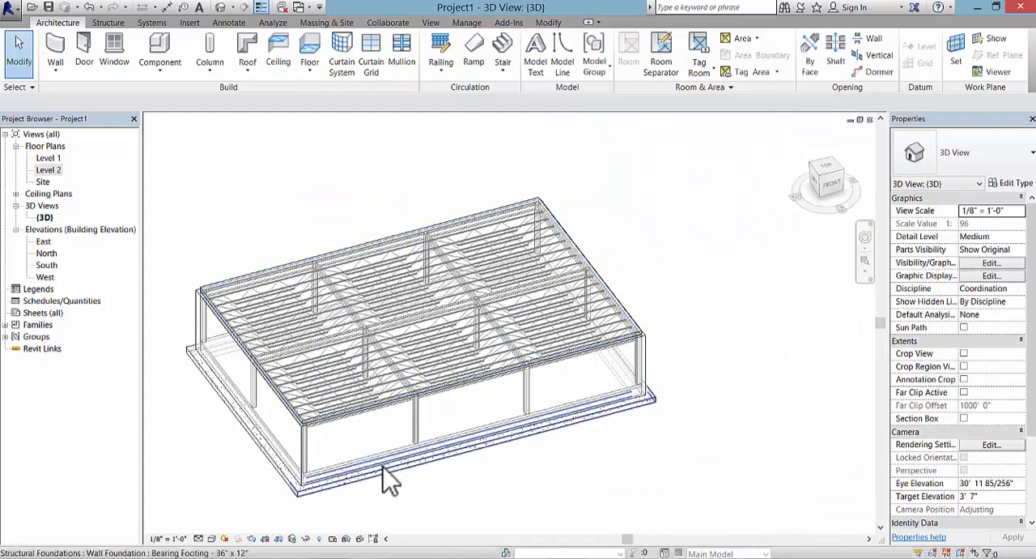
pyautogui.press('Tab')
pyautogui.click(306, 471)
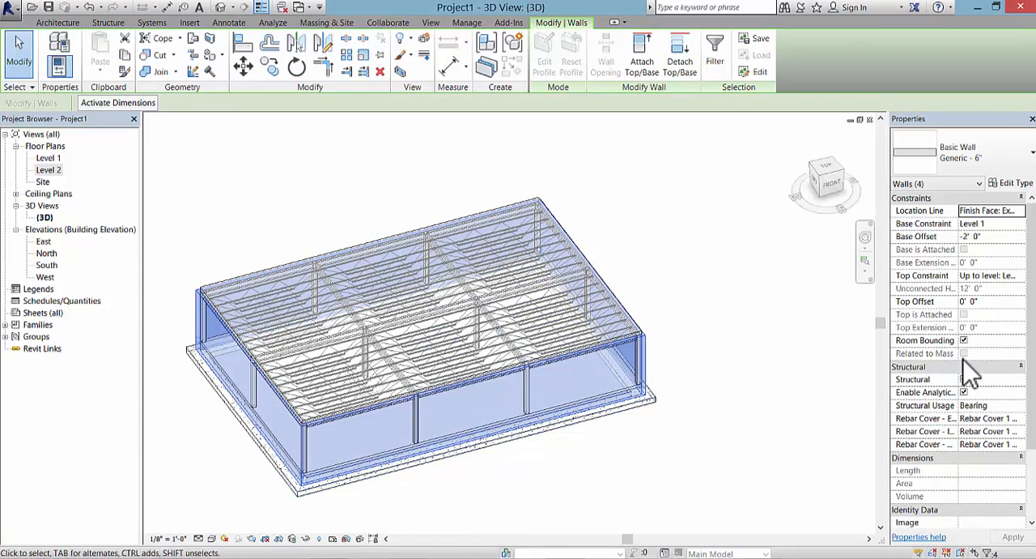
pyautogui.click(987, 301)
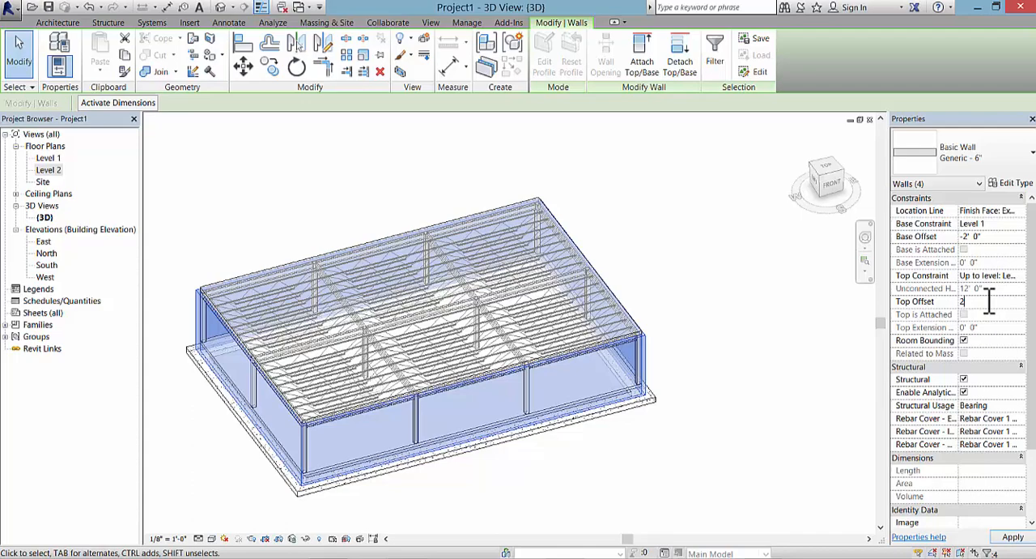
pyautogui.click(420, 207)
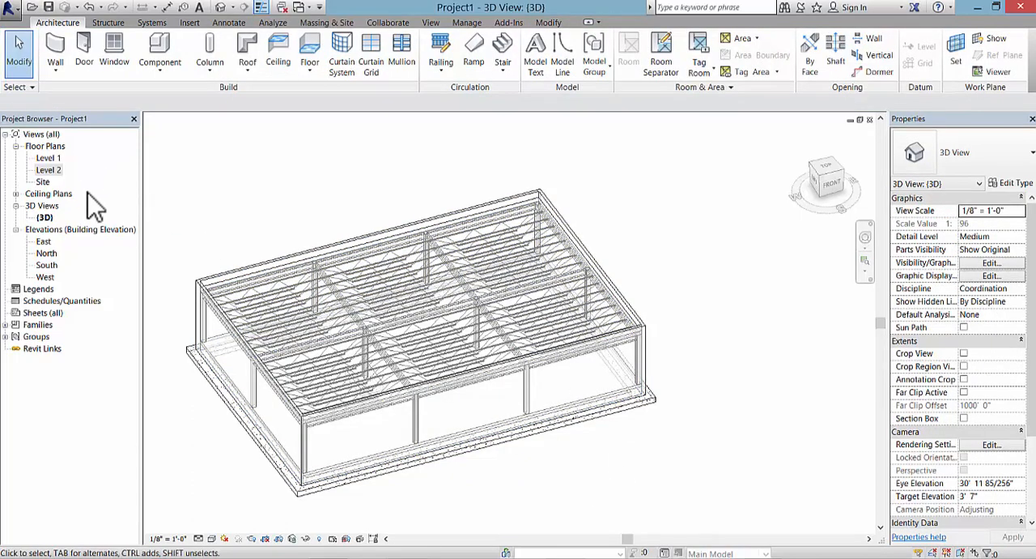
pyautogui.scroll(3, 209, 292)
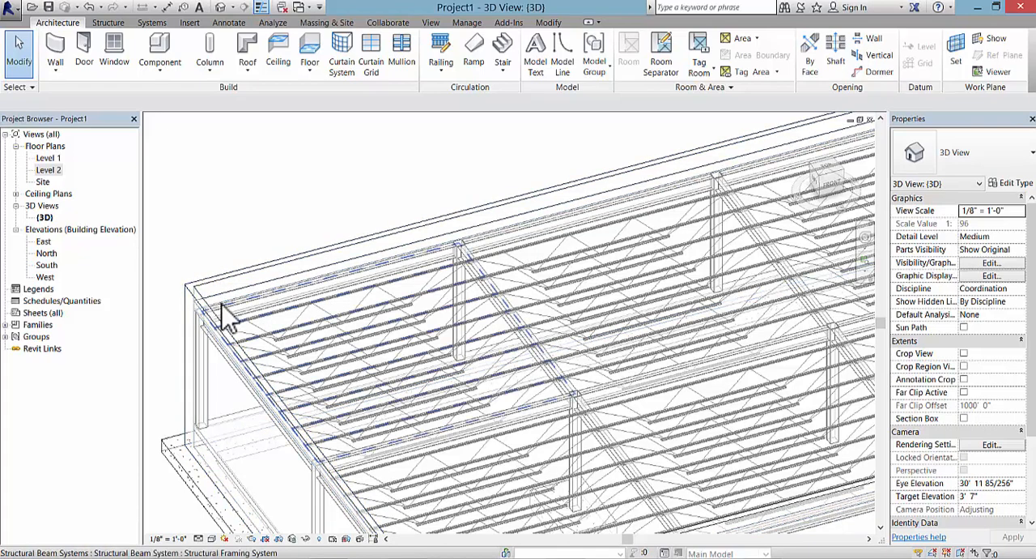
pyautogui.scroll(-5, 238, 259)
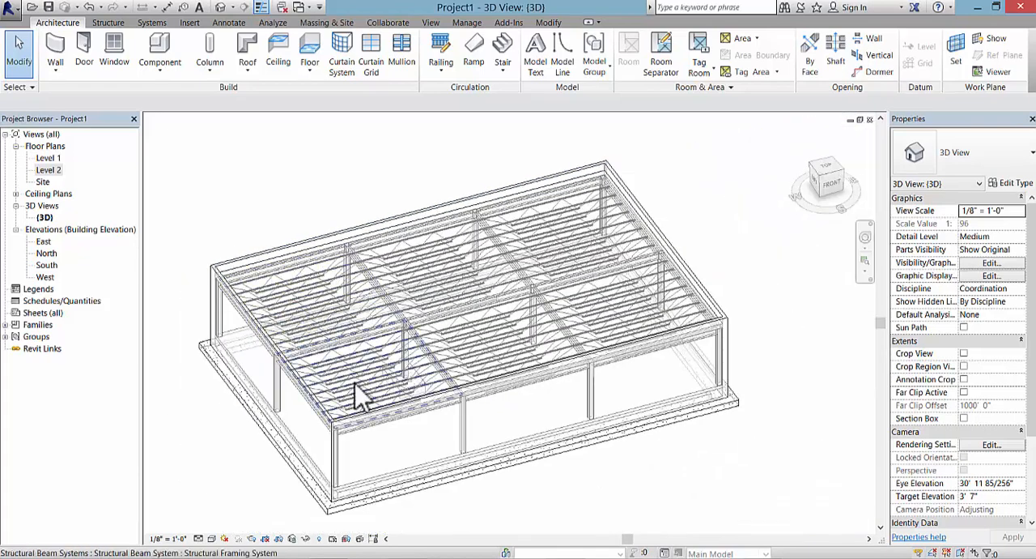
pyautogui.click(211, 539)
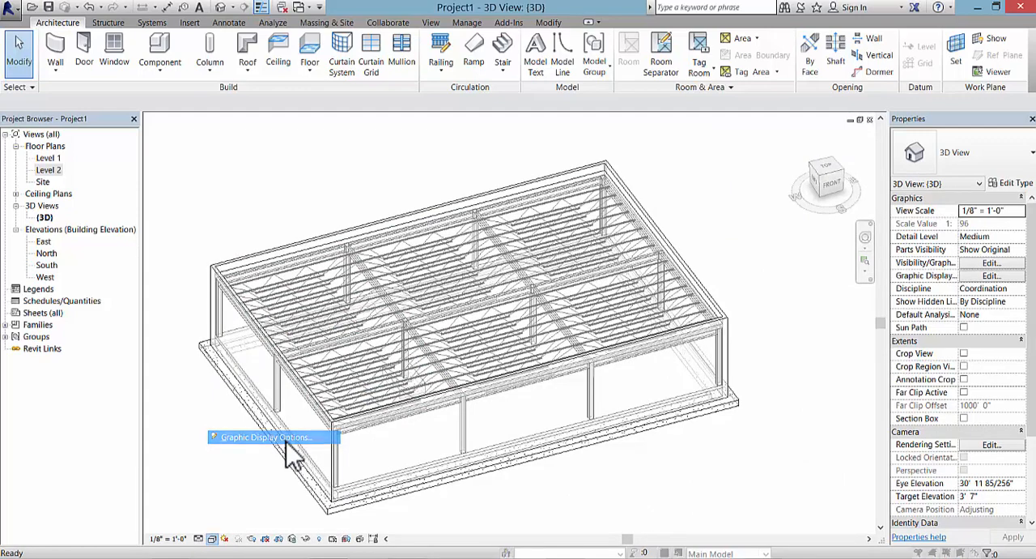
pyautogui.click(287, 441)
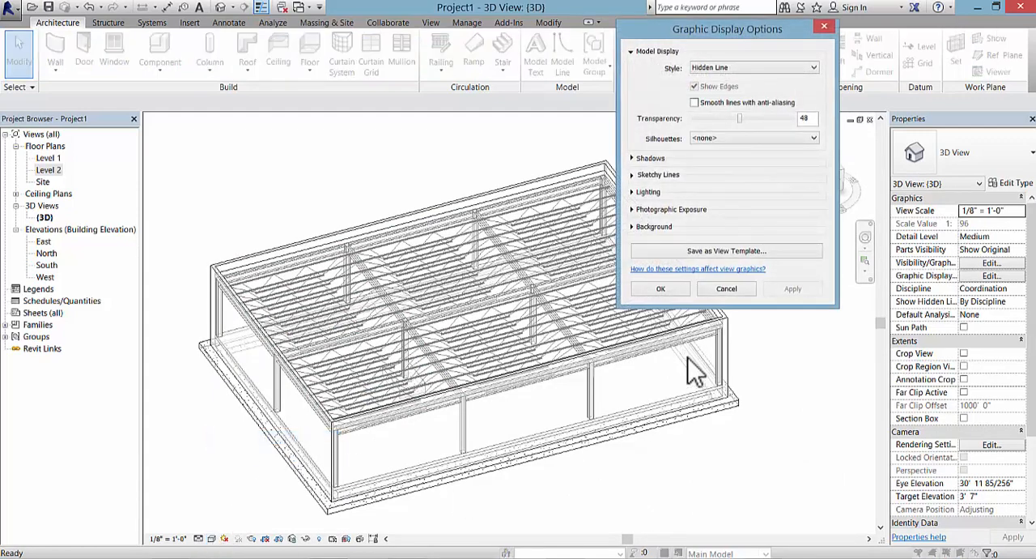
pyautogui.click(728, 289)
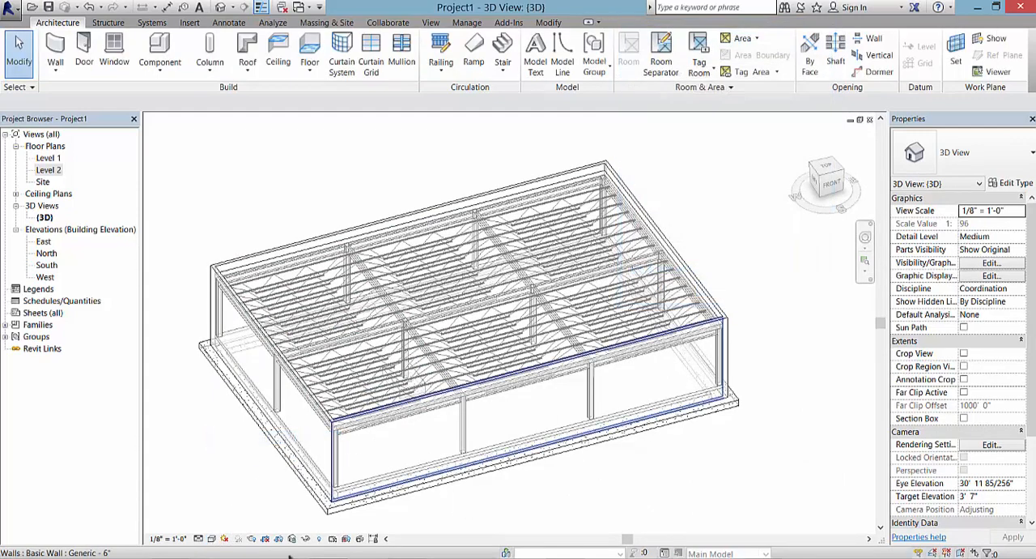
# Step: Lower the 3D view's model display transparency in the Graphic Display Options and apply it
pyautogui.click(212, 538)
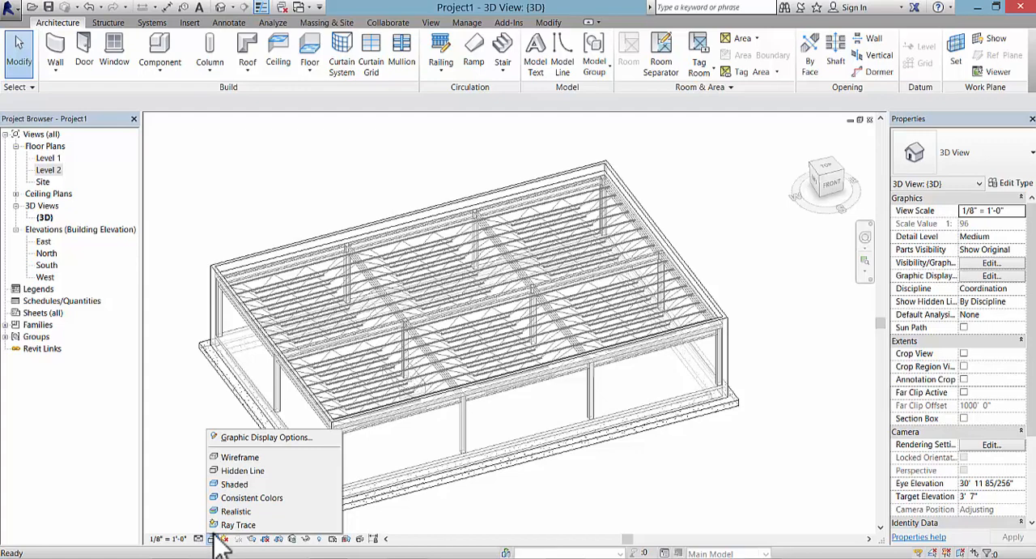
pyautogui.click(243, 438)
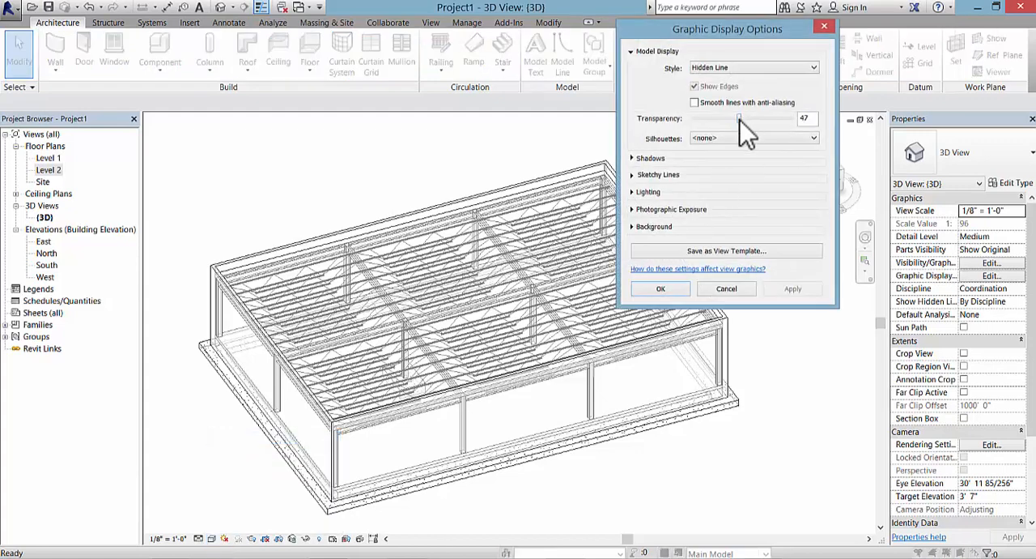
pyautogui.moveTo(740, 120); pyautogui.dragTo(703, 120)
pyautogui.click(793, 289)
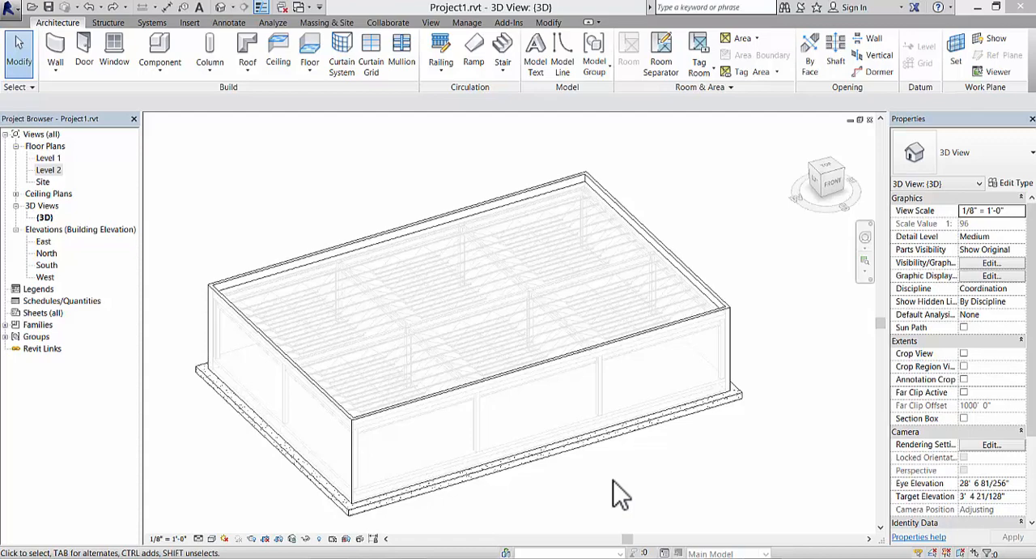
# Step: Select the Generic - 9" roof in the 3D view
pyautogui.click(392, 255)
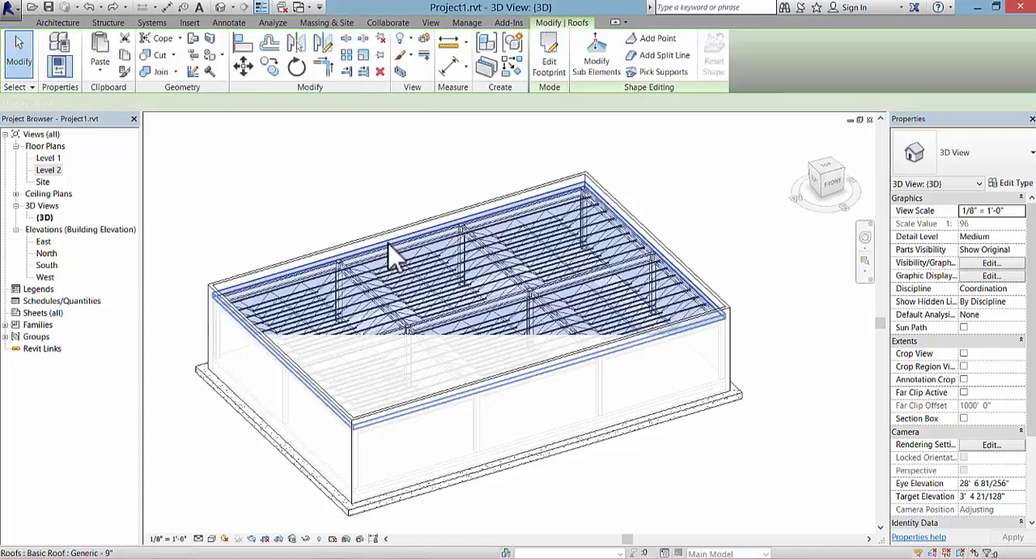
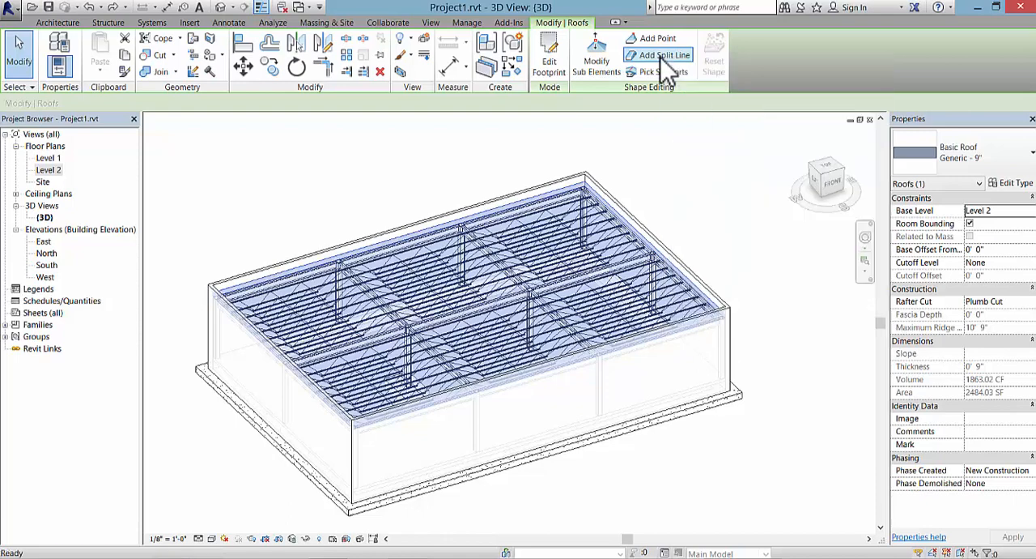
# Step: Add a split line about 20' long to the roof, centred and parallel to its long edges, and end the command
pyautogui.click(662, 60)
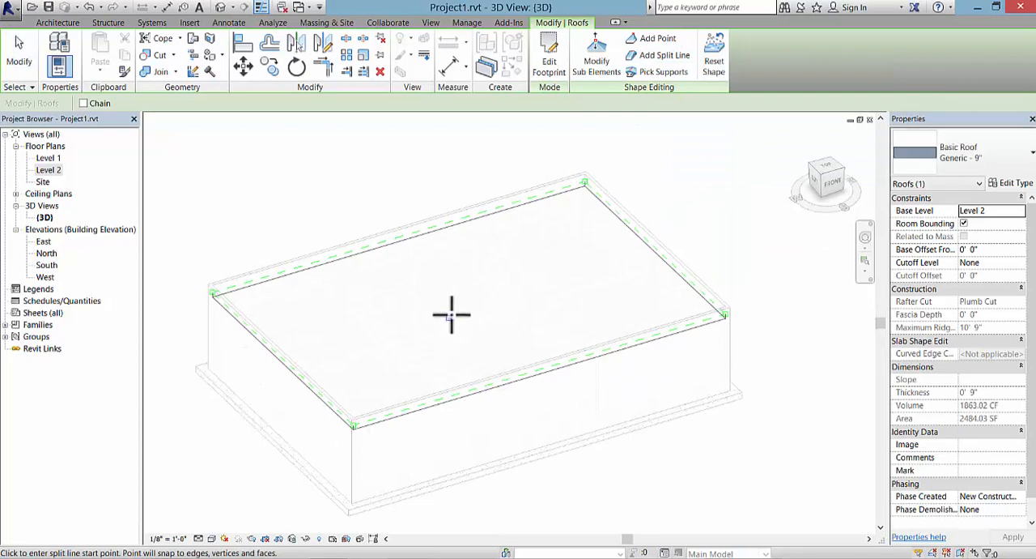
pyautogui.keyDown('shift'); pyautogui.moveTo(451, 315); pyautogui.dragTo(454, 518, button='middle'); pyautogui.keyUp('shift')
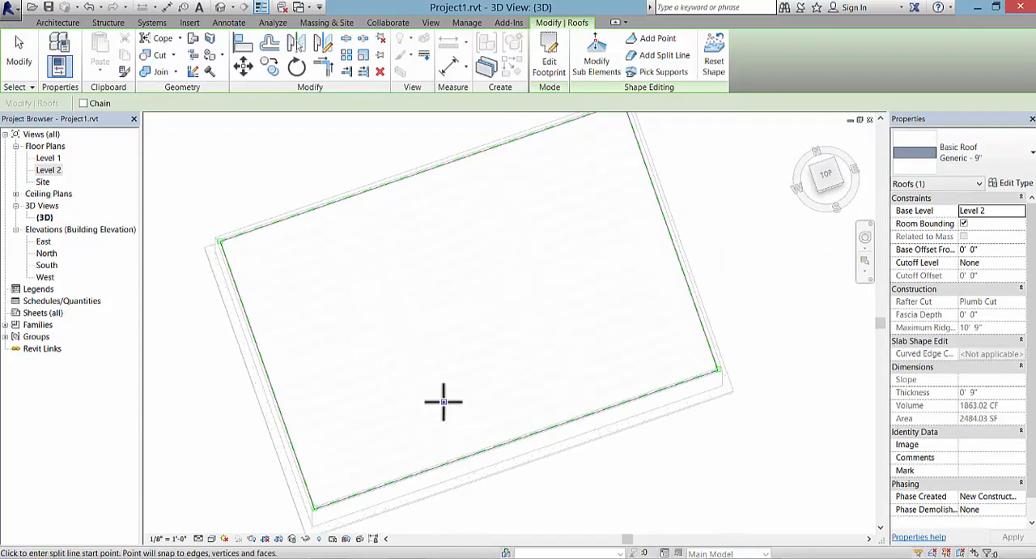
pyautogui.click(405, 329)
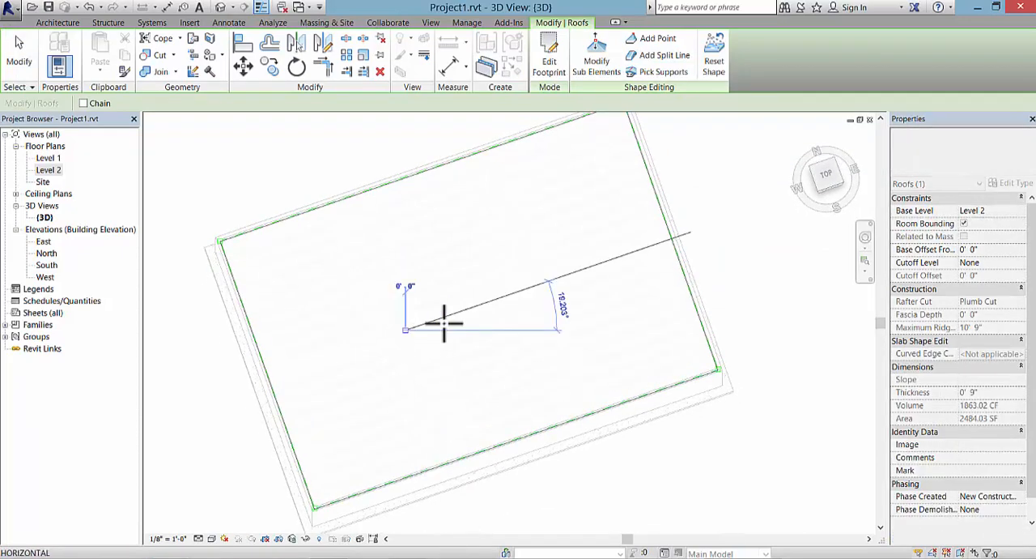
pyautogui.click(536, 283)
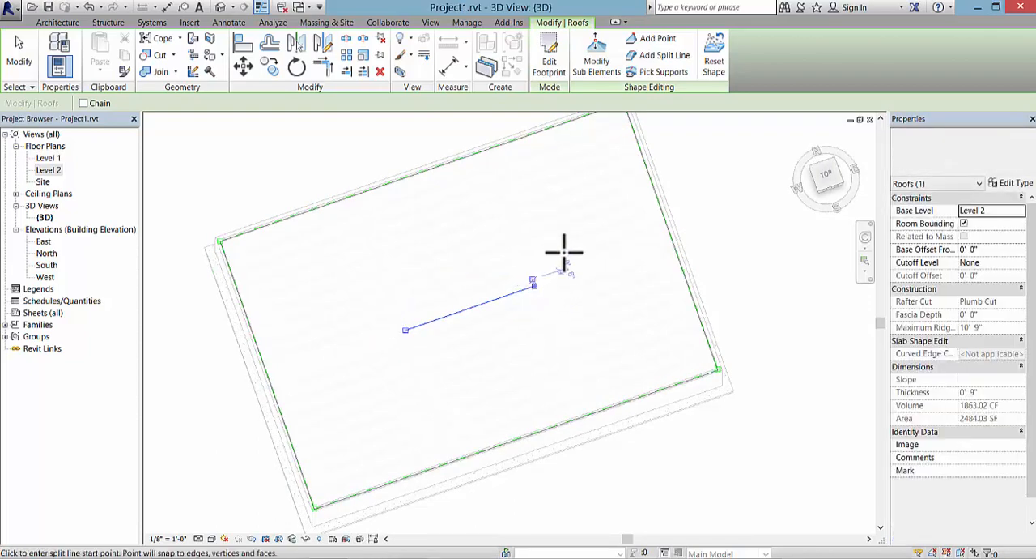
pyautogui.keyDown('shift'); pyautogui.moveTo(477, 353); pyautogui.dragTo(480, 219, button='middle'); pyautogui.keyUp('shift')
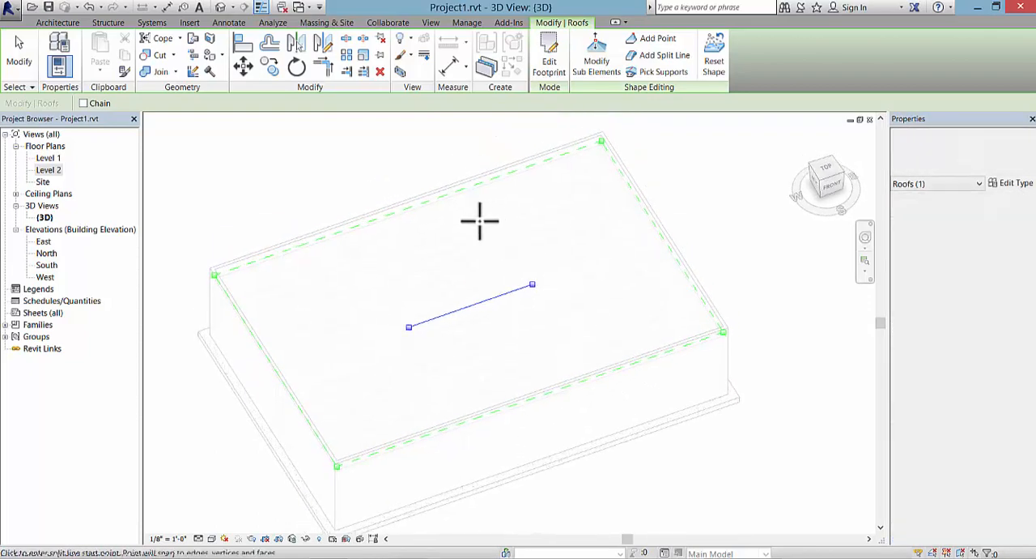
pyautogui.rightClick(480, 219)
pyautogui.click(498, 229)
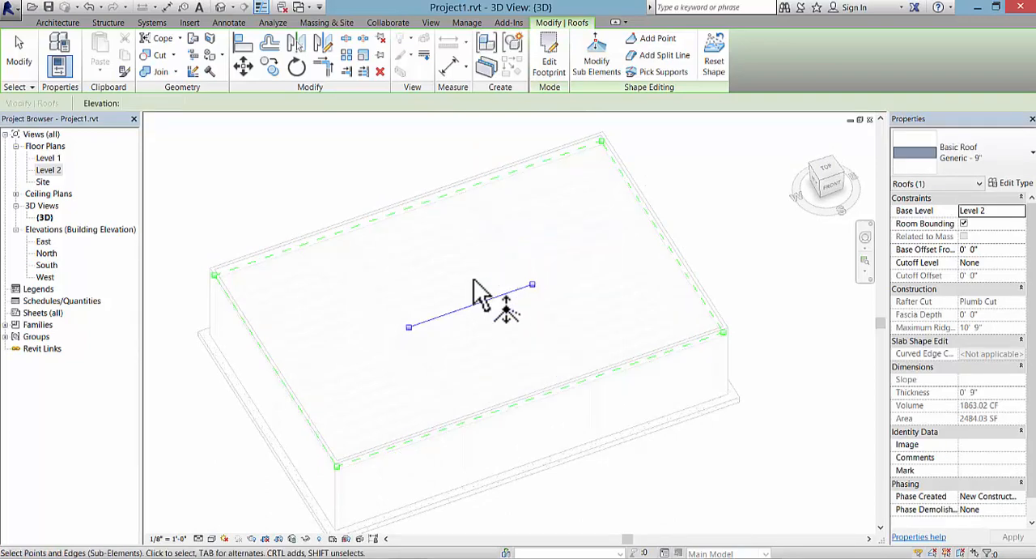
# Step: Set the elevation of the split line's west end point to -1"
pyautogui.click(410, 329)
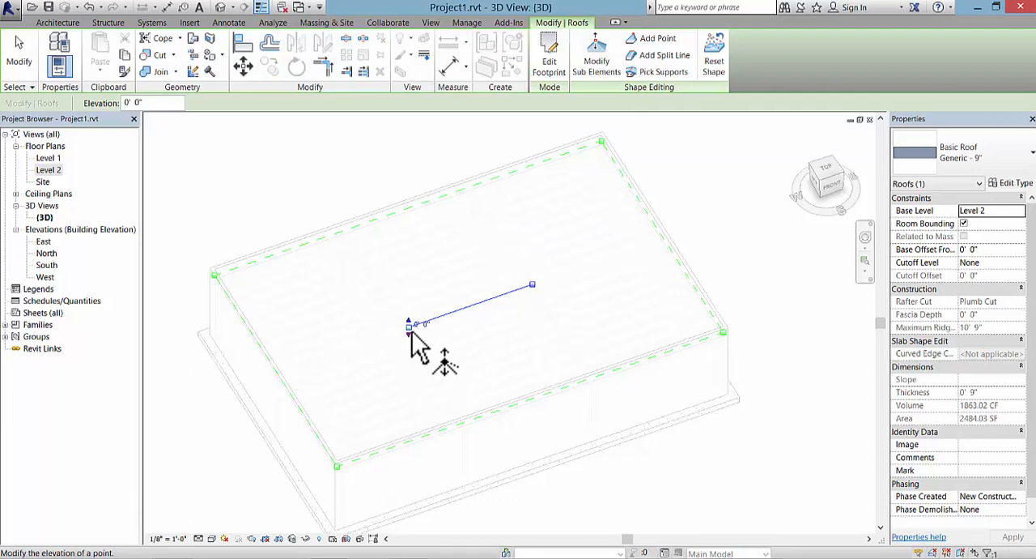
pyautogui.click(423, 323)
pyautogui.press('BackSpace')
pyautogui.click(404, 181)
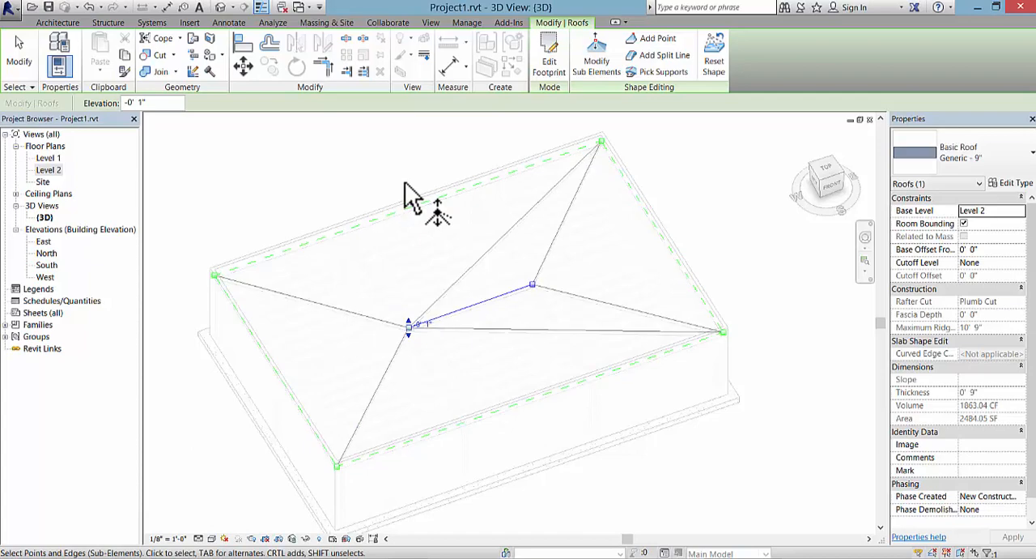
# Step: Set the elevation of the split line's east end point to -1" and leave the roof's shape editing
pyautogui.click(532, 286)
pyautogui.moveTo(535, 287); pyautogui.dragTo(542, 284)
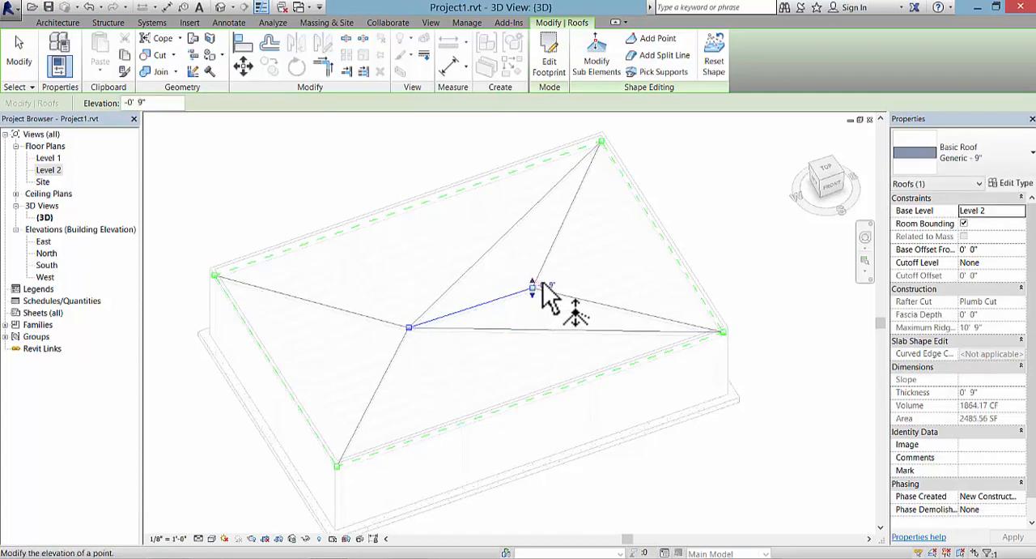
pyautogui.click(551, 285)
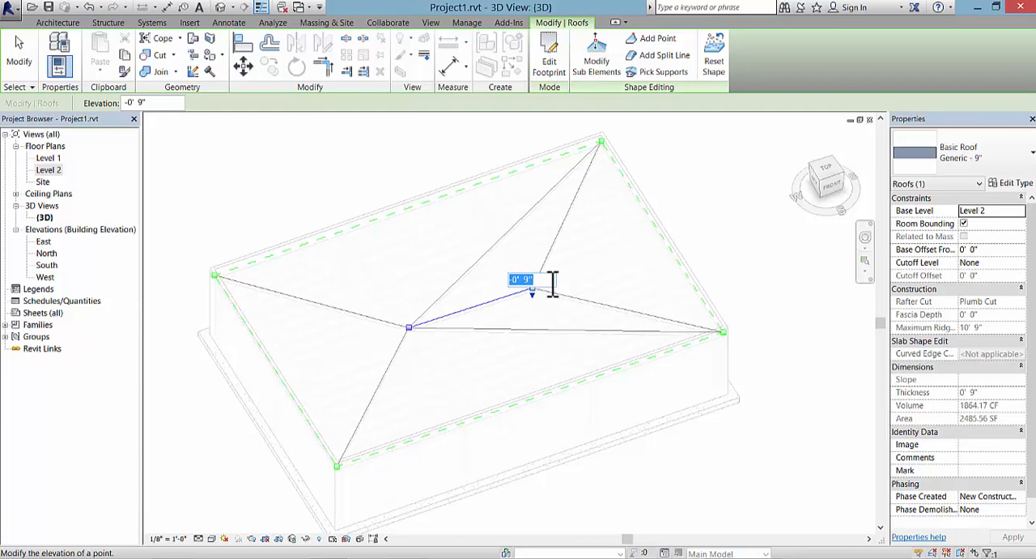
pyautogui.press('BackSpace')
pyautogui.write('-1"')
pyautogui.press('Return')
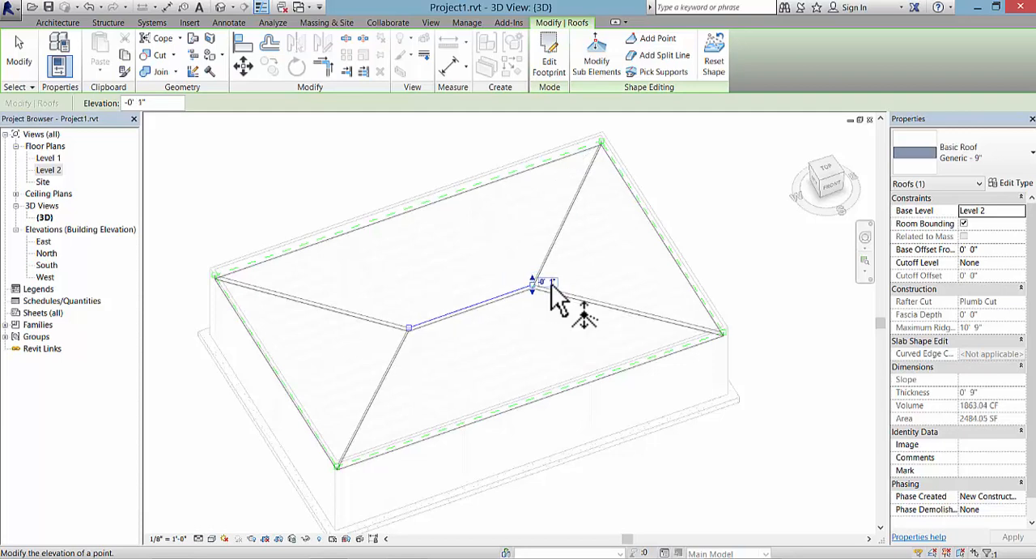
pyautogui.click(726, 220)
pyautogui.scroll(-3, 738, 219)
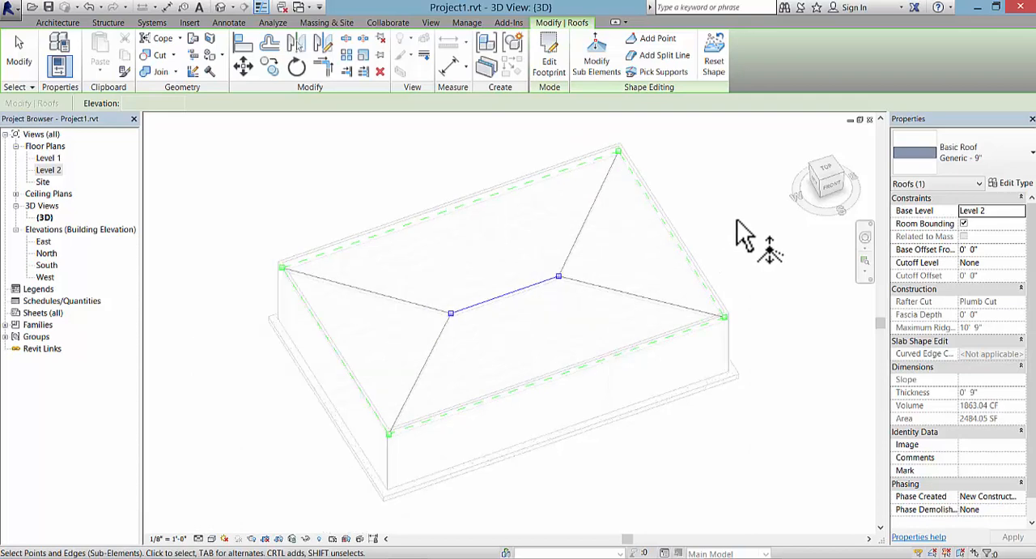
pyautogui.moveTo(770, 375); pyautogui.dragTo(694, 402, button='middle')
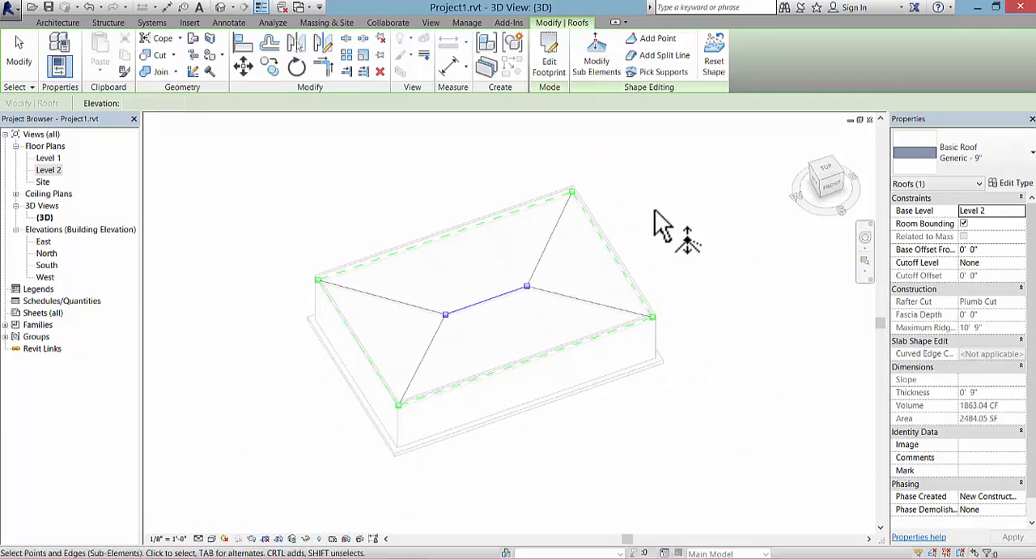
pyautogui.rightClick(641, 175)
pyautogui.click(661, 185)
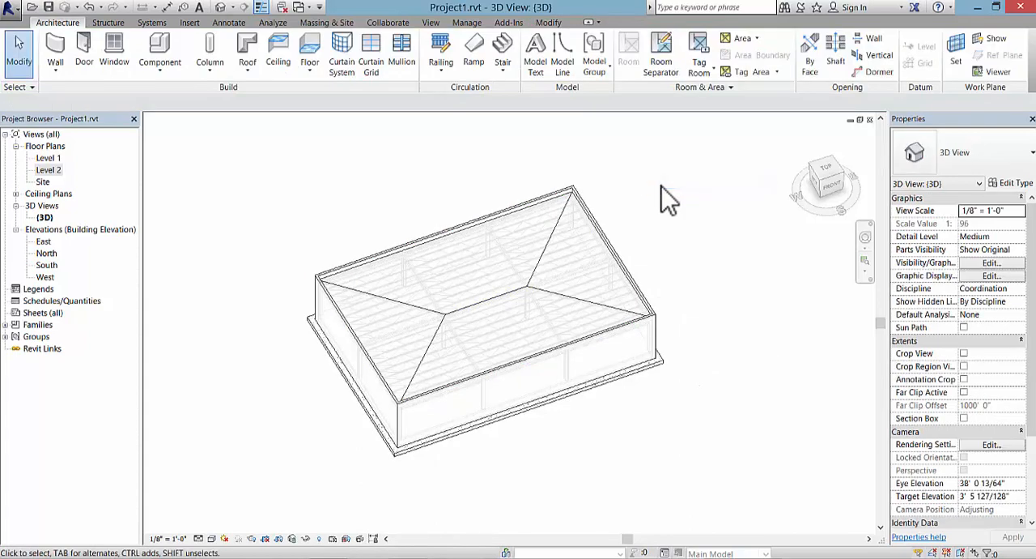
pyautogui.click(505, 222)
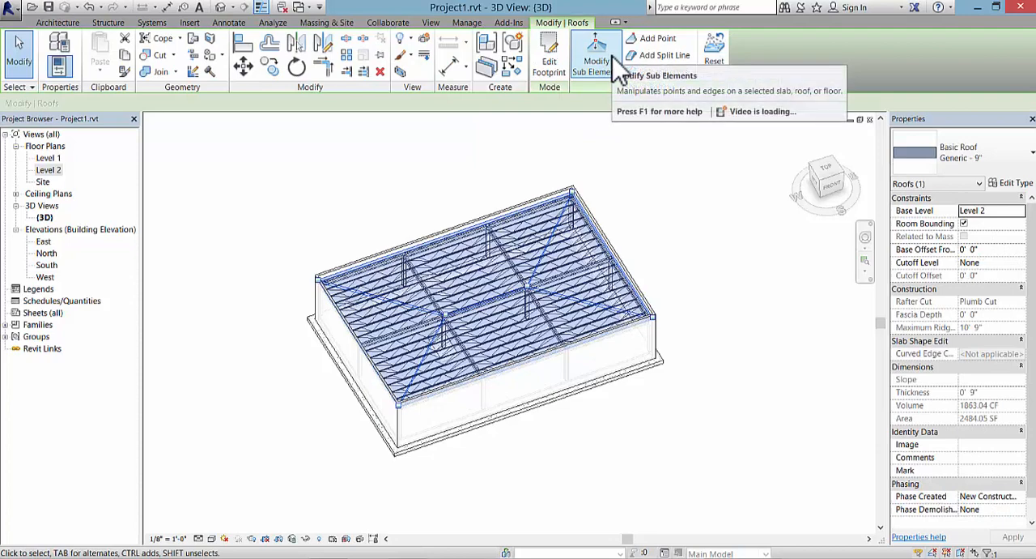
pyautogui.click(622, 201)
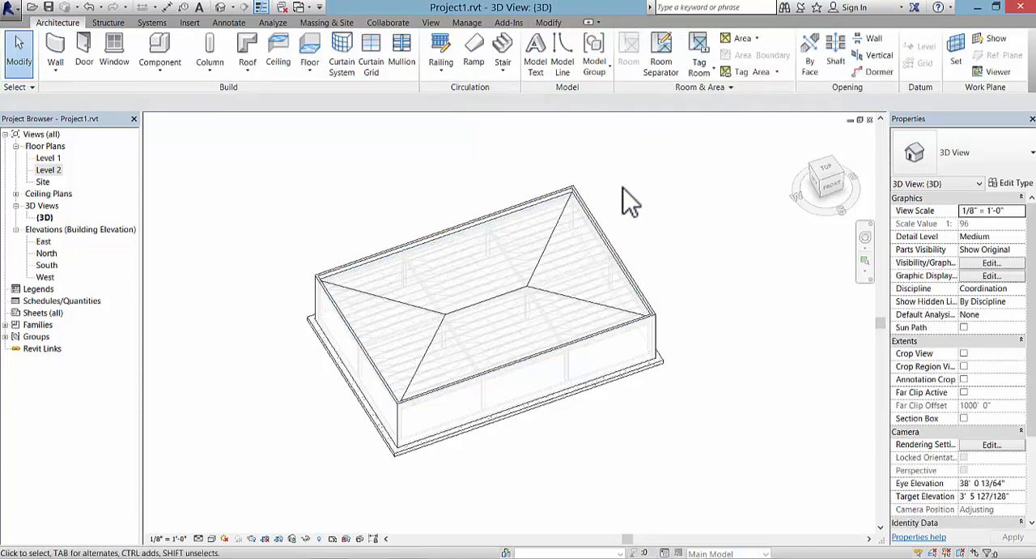
pyautogui.keyDown('shift'); pyautogui.moveTo(687, 451); pyautogui.dragTo(698, 358, button='middle'); pyautogui.keyUp('shift')
pyautogui.scroll(5, 516, 458)
pyautogui.scroll(-1, 558, 382)
pyautogui.moveTo(587, 421); pyautogui.dragTo(516, 463, button='middle')
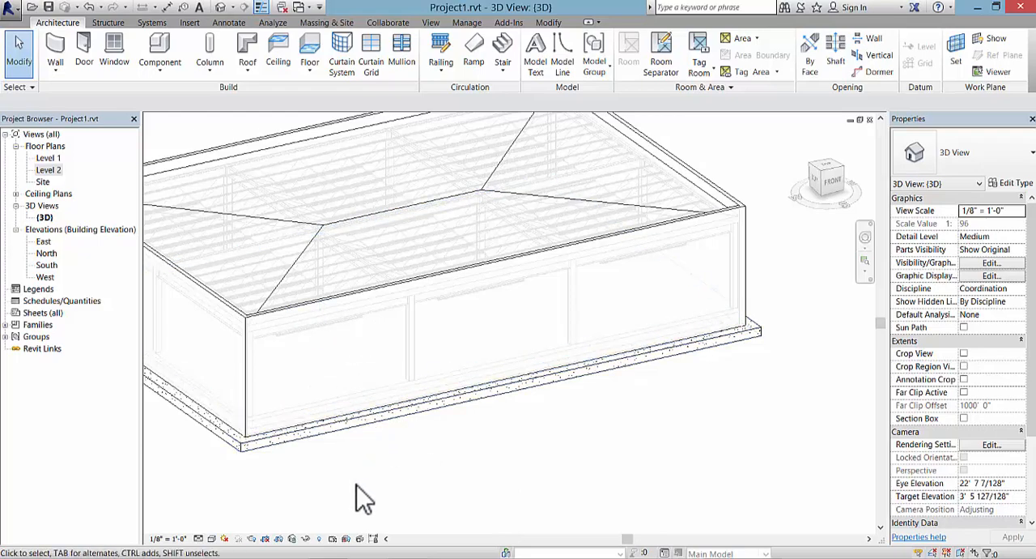
# Step: Cut a rectangular opening about 13'-9" wide and 7'-5" high in the front wall, in the bay beside its west corner
pyautogui.keyDown('shift'); pyautogui.moveTo(398, 495); pyautogui.dragTo(423, 498, button='middle'); pyautogui.keyUp('shift')
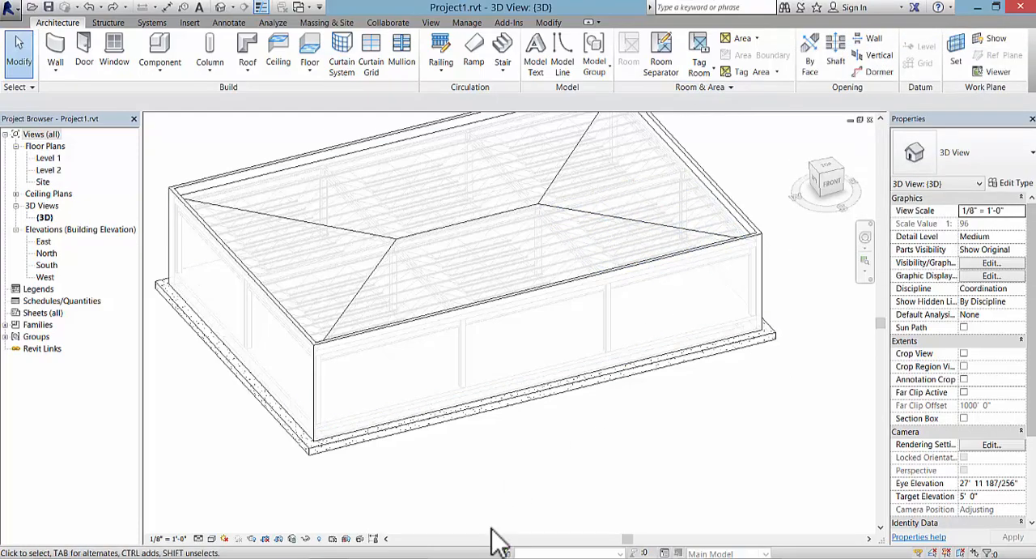
pyautogui.click(388, 333)
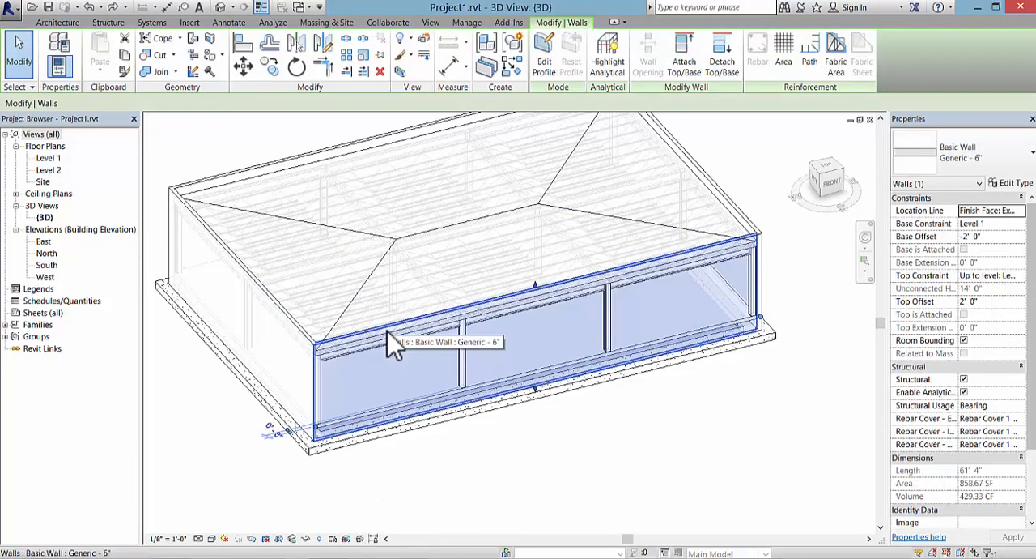
pyautogui.click(344, 365)
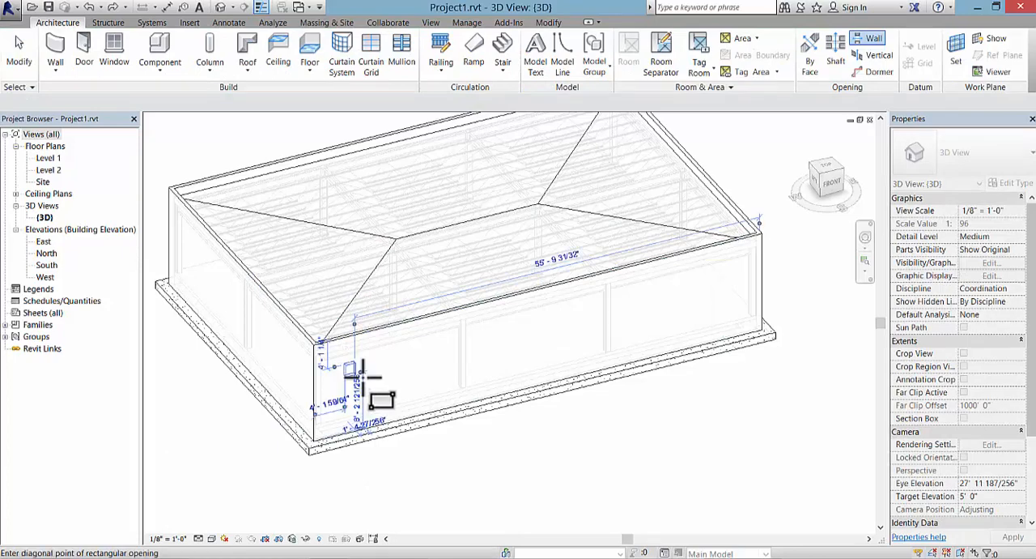
pyautogui.click(444, 390)
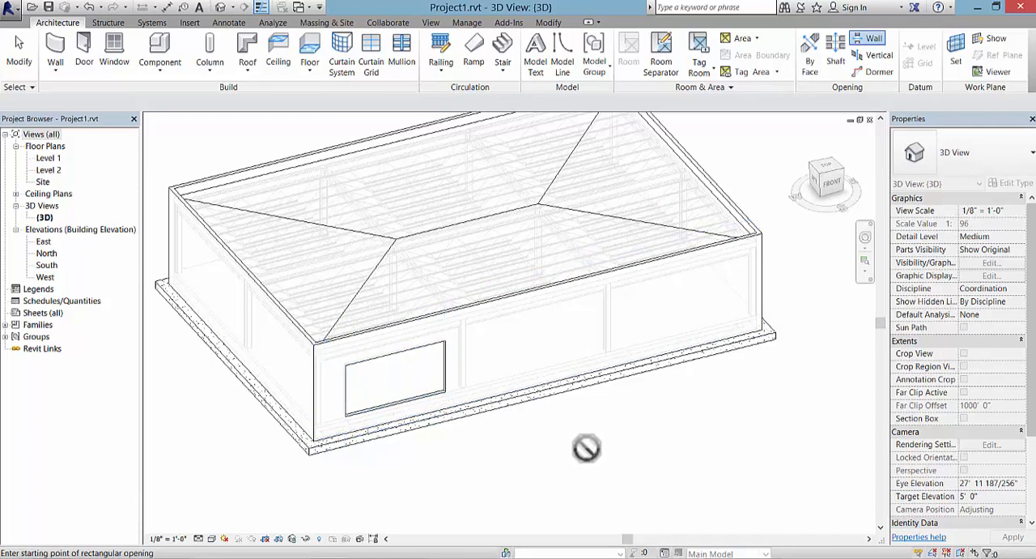
pyautogui.press('Escape')
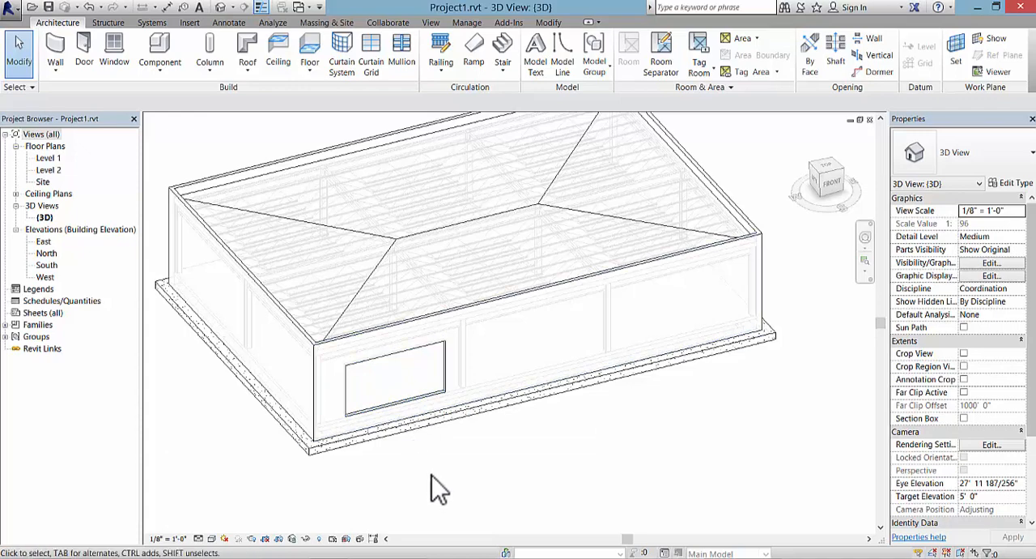
# Step: Stretch the wall opening's west edge to 3'-6" from the wall corner and clear the selection
pyautogui.click(359, 411)
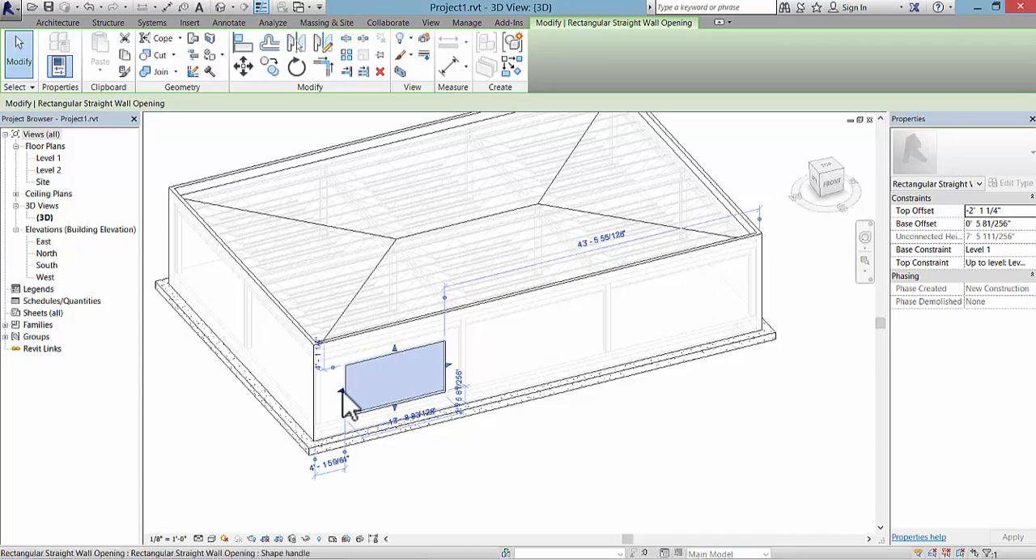
pyautogui.moveTo(342, 394); pyautogui.dragTo(339, 394)
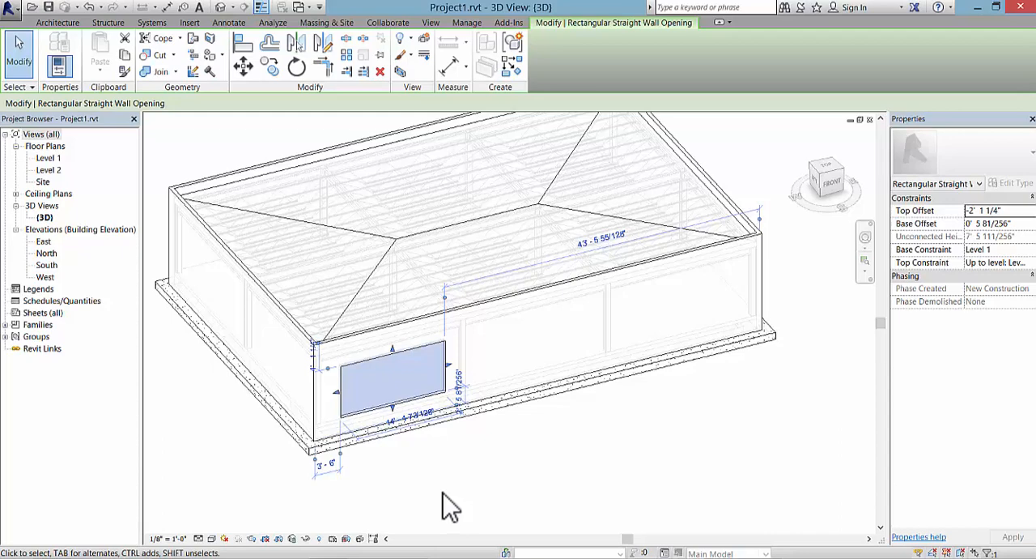
pyautogui.press('Escape')
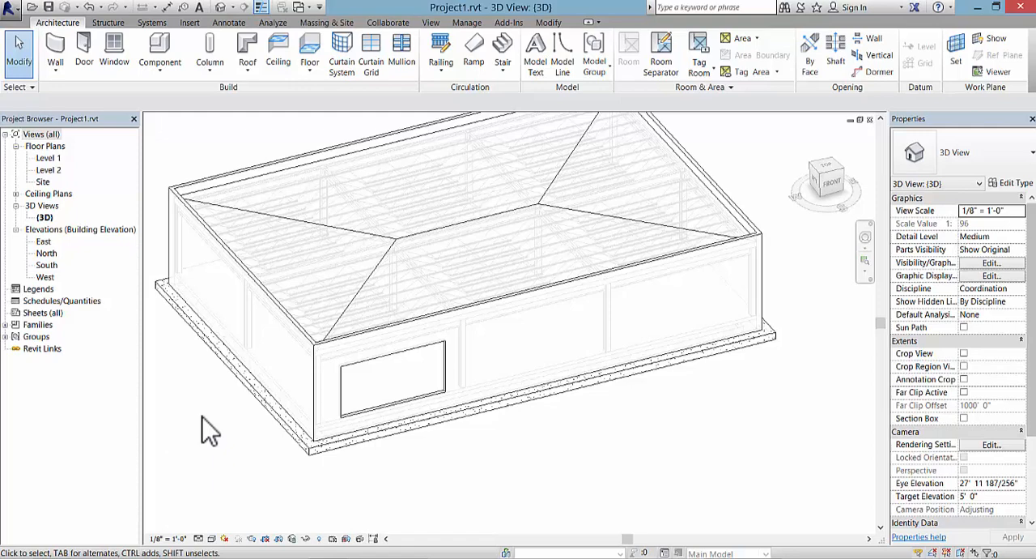
# Step: Open the Level 1 floor plan and start a wall of type Curtain Wall 1 near the opening in the south wall
pyautogui.doubleClick(53, 158)
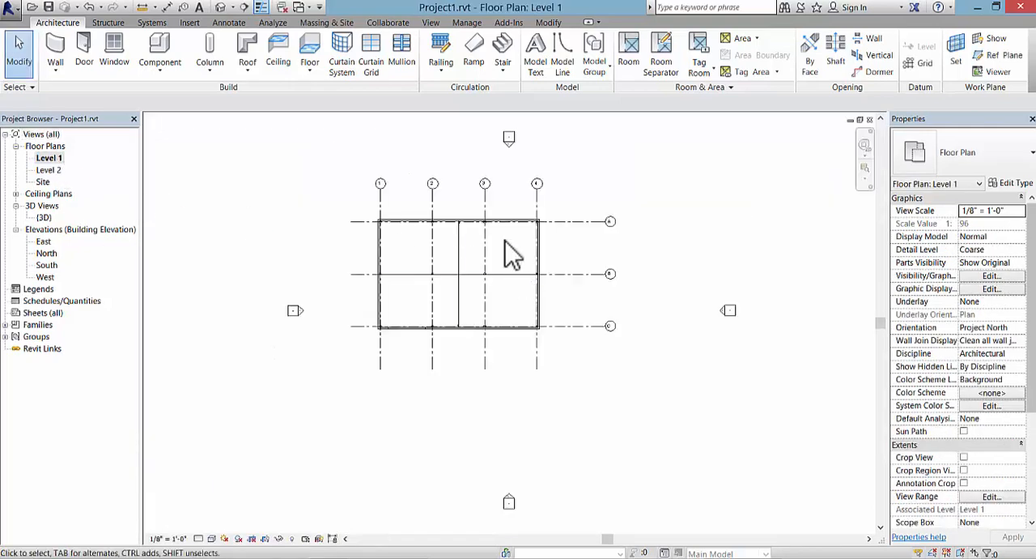
pyautogui.scroll(3, 509, 231)
pyautogui.scroll(2, 298, 455)
pyautogui.scroll(3, 296, 463)
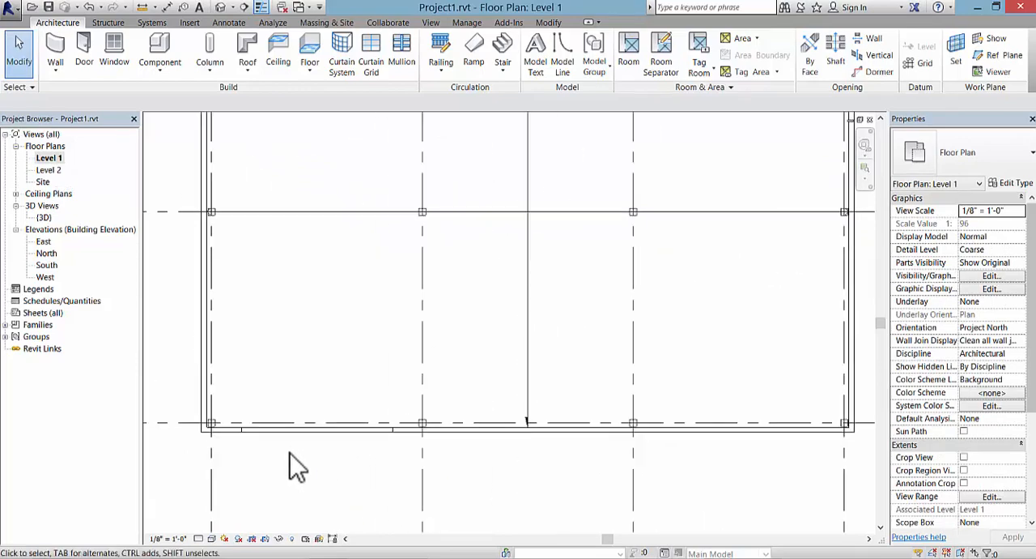
pyautogui.moveTo(303, 468); pyautogui.dragTo(343, 405, button='middle')
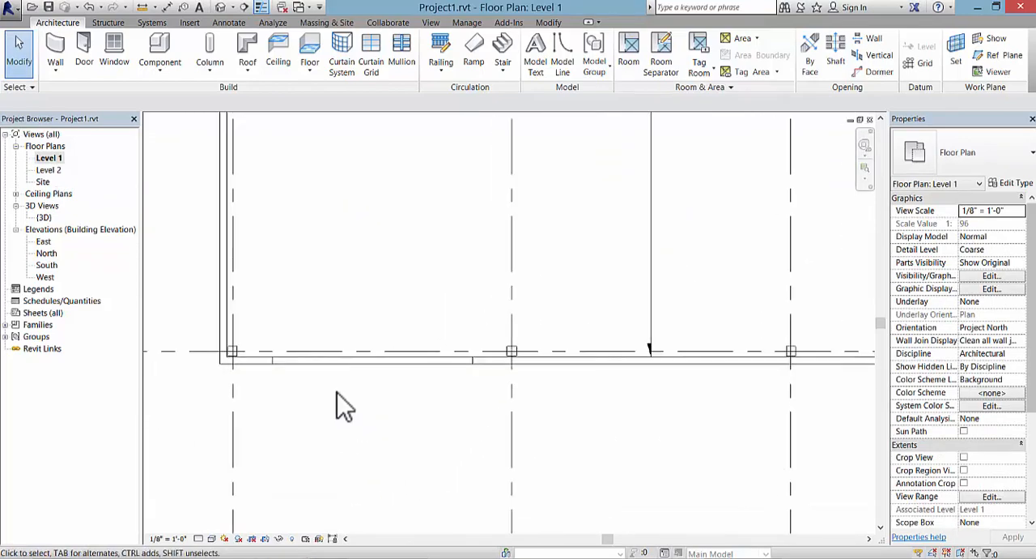
pyautogui.click(55, 47)
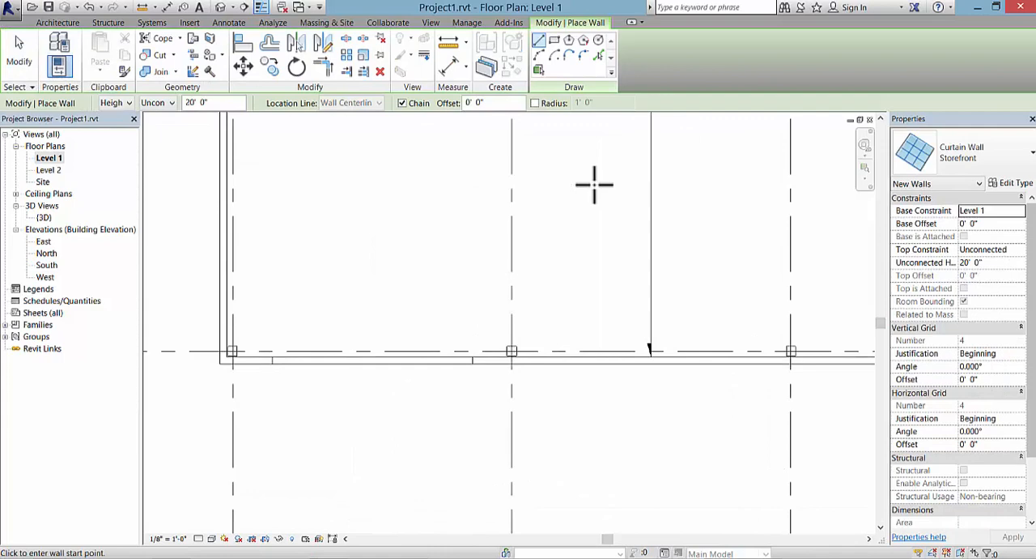
pyautogui.click(1021, 162)
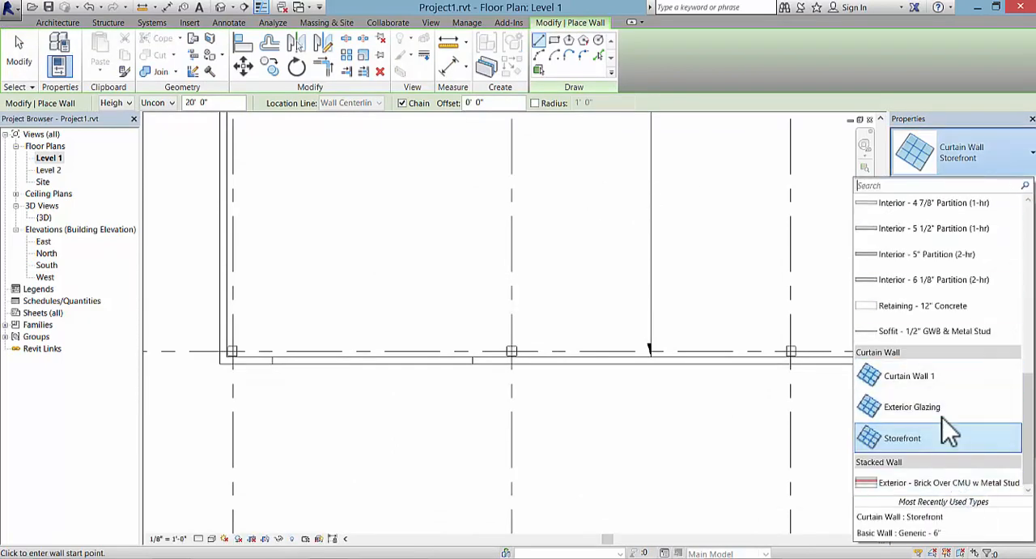
pyautogui.click(953, 377)
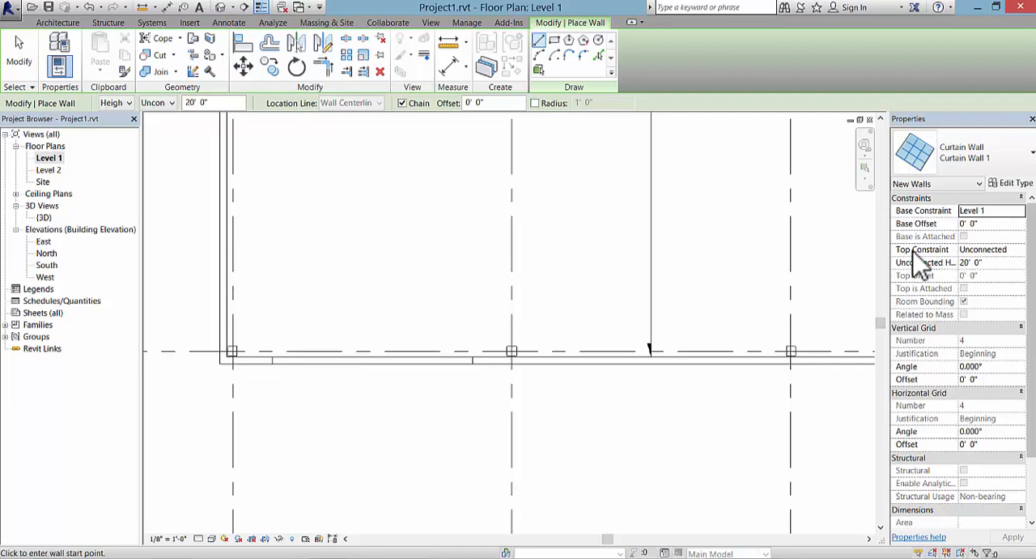
# Step: Constrain the curtain wall's top to Level 2 and draw it along the south wall from one edge of the opening to the other
pyautogui.click(1020, 250)
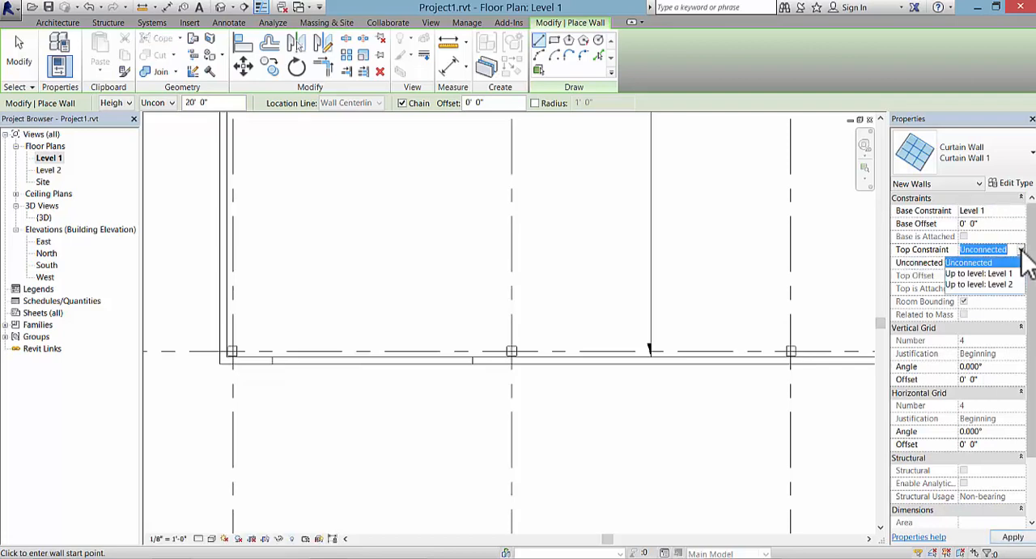
pyautogui.click(999, 284)
pyautogui.scroll(1, 283, 402)
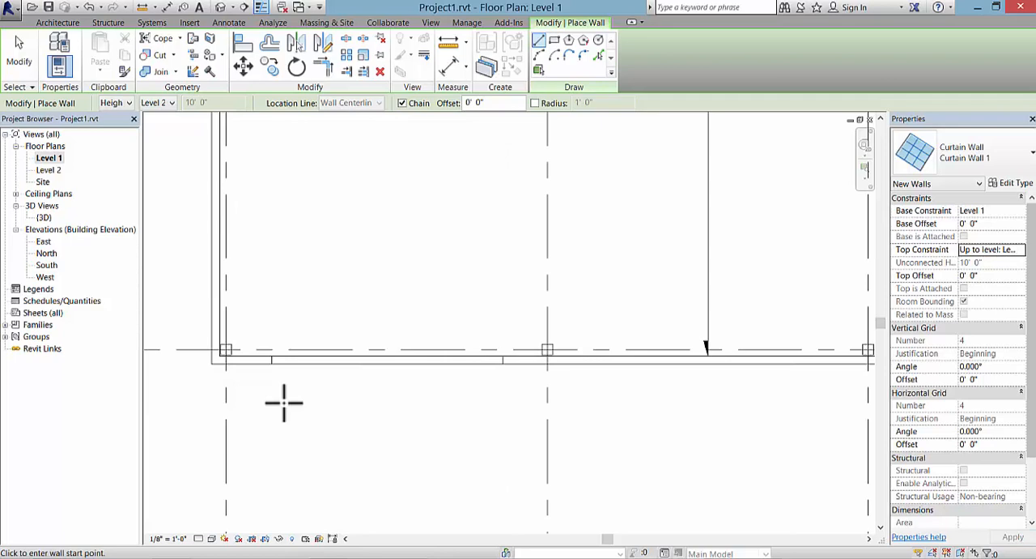
pyautogui.click(273, 358)
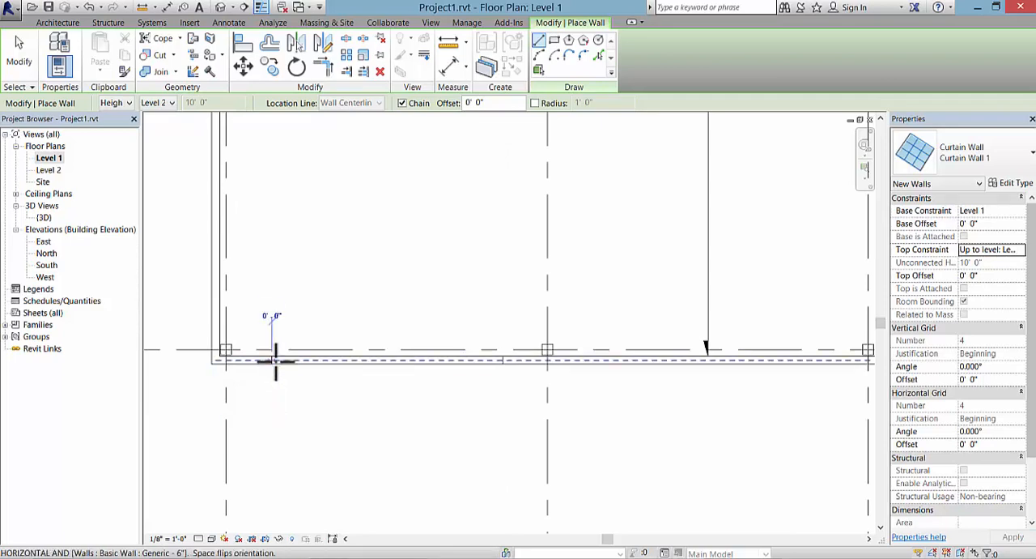
pyautogui.click(503, 359)
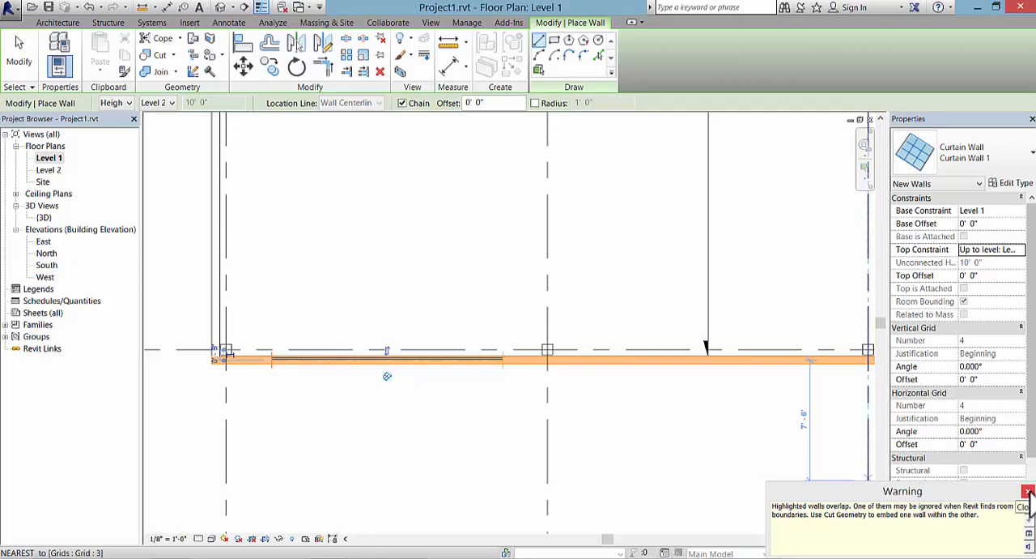
# Step: Dismiss the overlapping-walls warning, finish placing the curtain wall, and open the default 3D view
pyautogui.click(1029, 491)
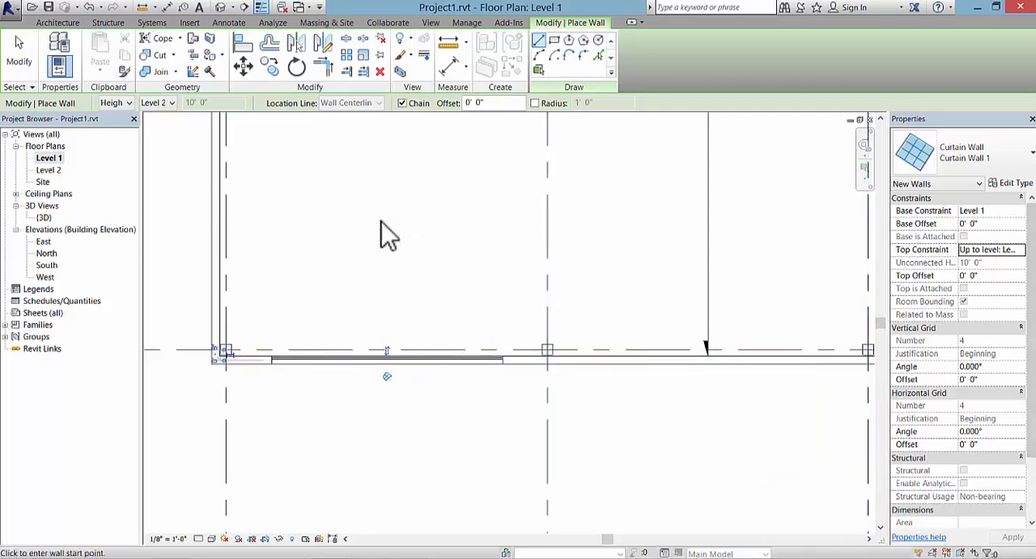
pyautogui.rightClick(408, 234)
pyautogui.click(417, 245)
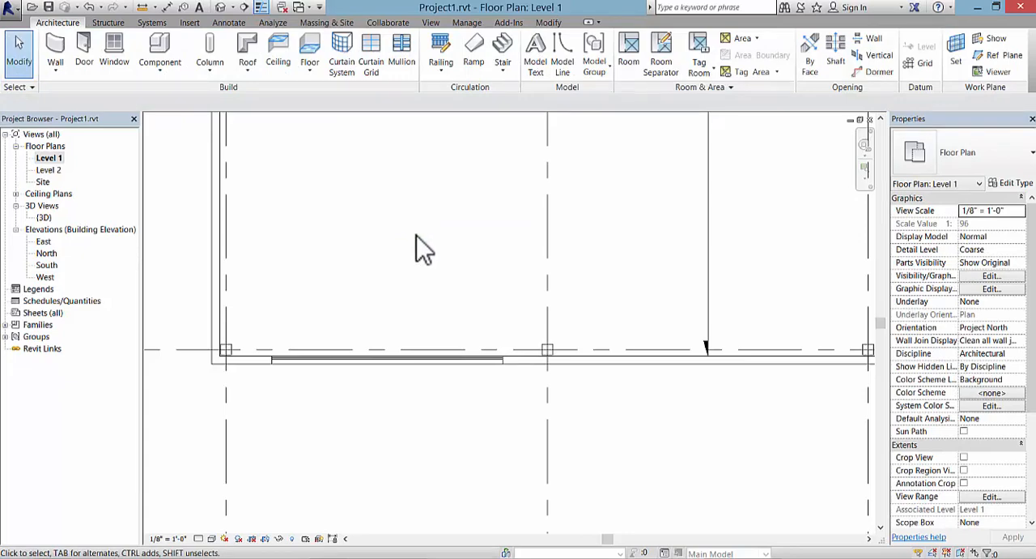
pyautogui.click(220, 8)
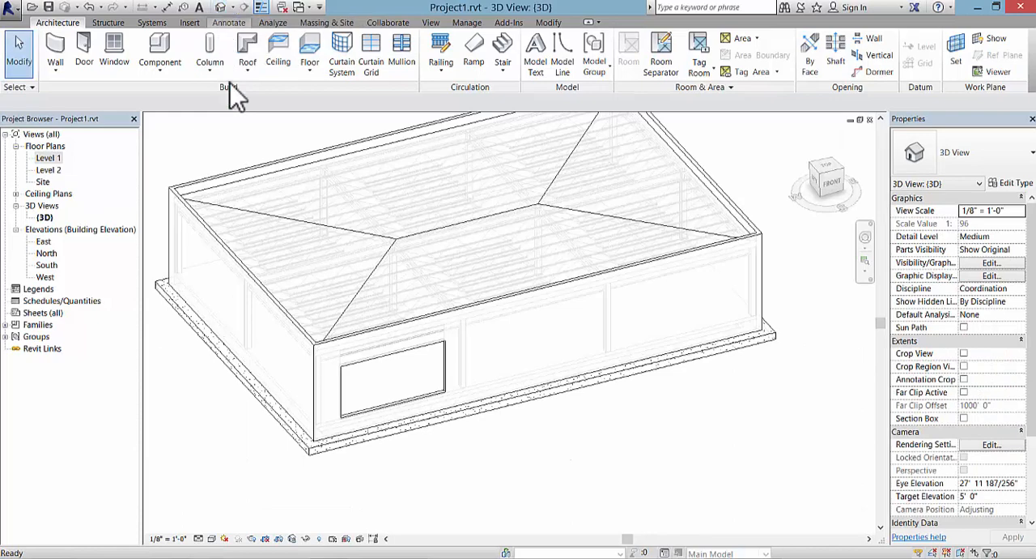
# Step: Resize the curtain wall's top and bottom edges to match the wall opening, and clear the selection
pyautogui.scroll(3, 403, 519)
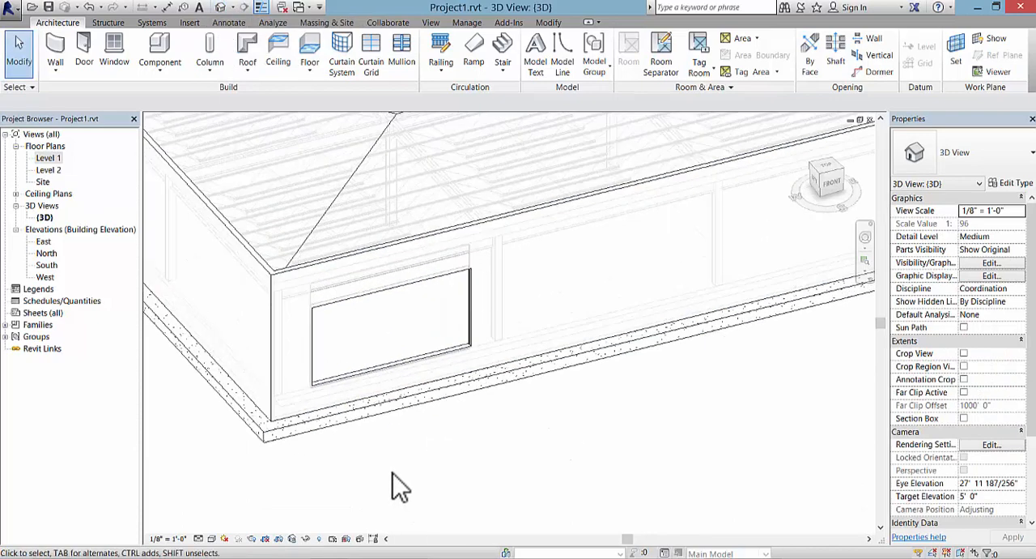
pyautogui.click(370, 394)
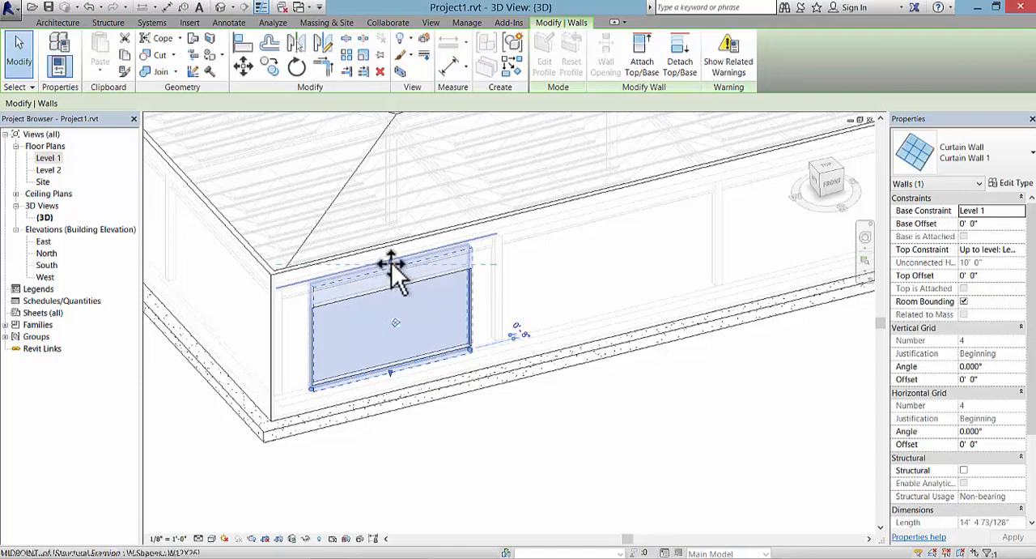
pyautogui.moveTo(391, 262); pyautogui.dragTo(395, 286)
pyautogui.moveTo(391, 372); pyautogui.dragTo(394, 365)
pyautogui.press('Escape')
pyautogui.keyDown('shift'); pyautogui.moveTo(398, 370); pyautogui.dragTo(466, 364, button='middle'); pyautogui.keyUp('shift')
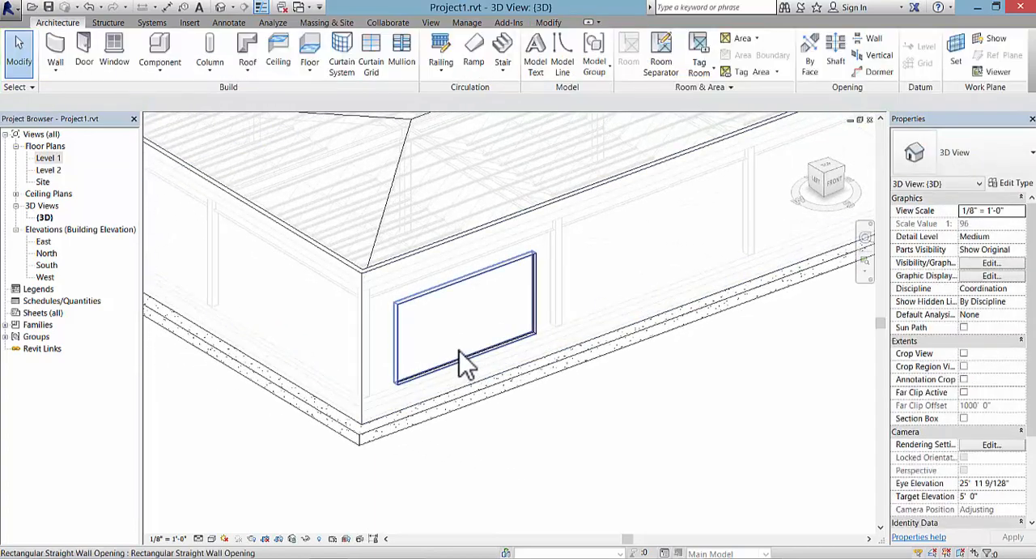
# Step: Set the 3D view's visual style to Shaded, framed on the curtain wall at the building corner
pyautogui.scroll(3, 465, 364)
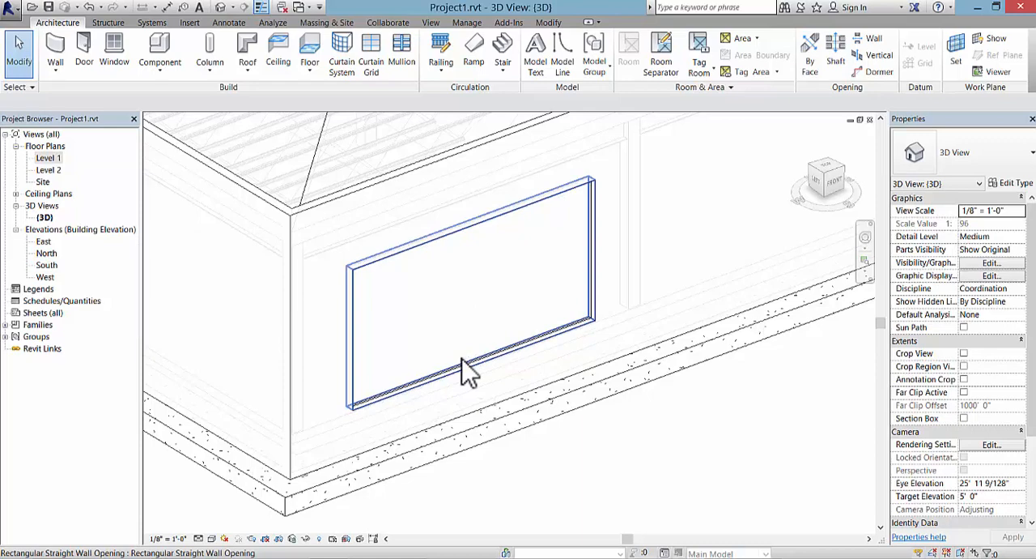
pyautogui.scroll(-1, 498, 313)
pyautogui.moveTo(453, 354); pyautogui.dragTo(412, 364, button='middle')
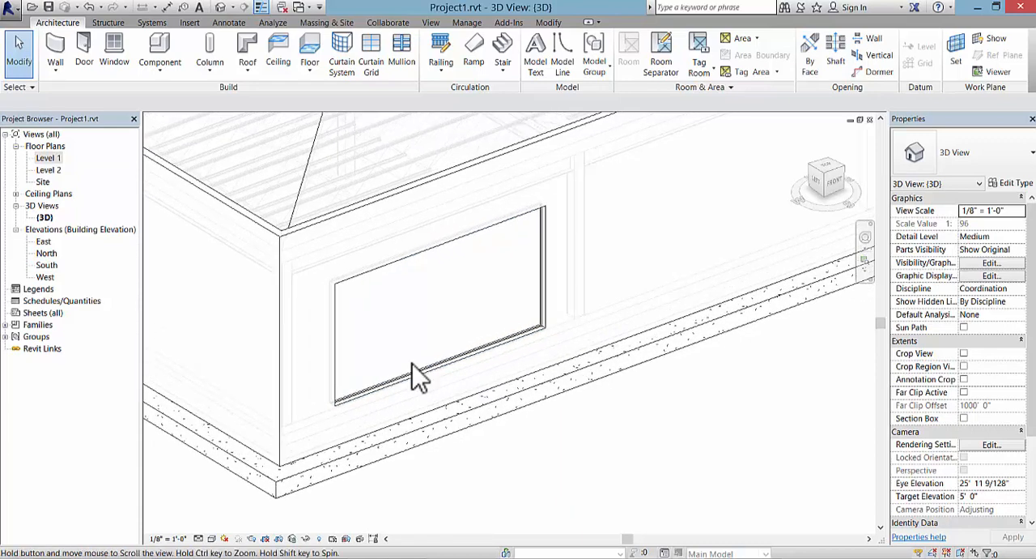
pyautogui.click(211, 538)
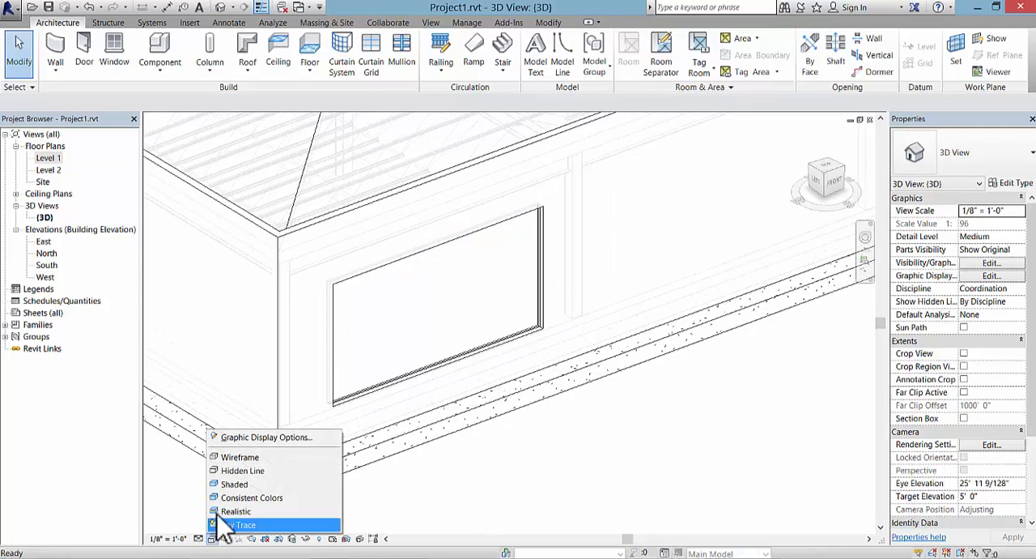
pyautogui.click(235, 483)
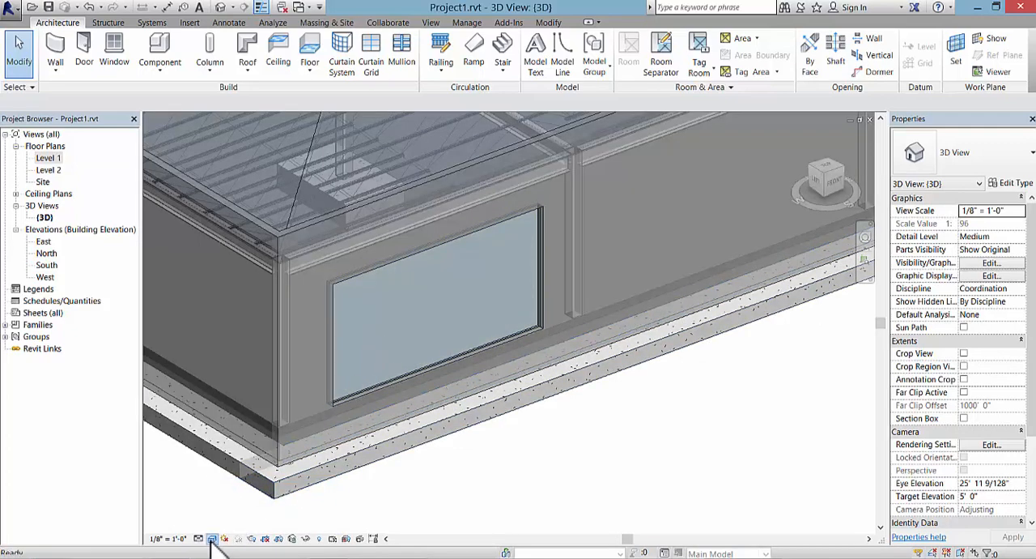
pyautogui.click(212, 538)
pyautogui.click(271, 483)
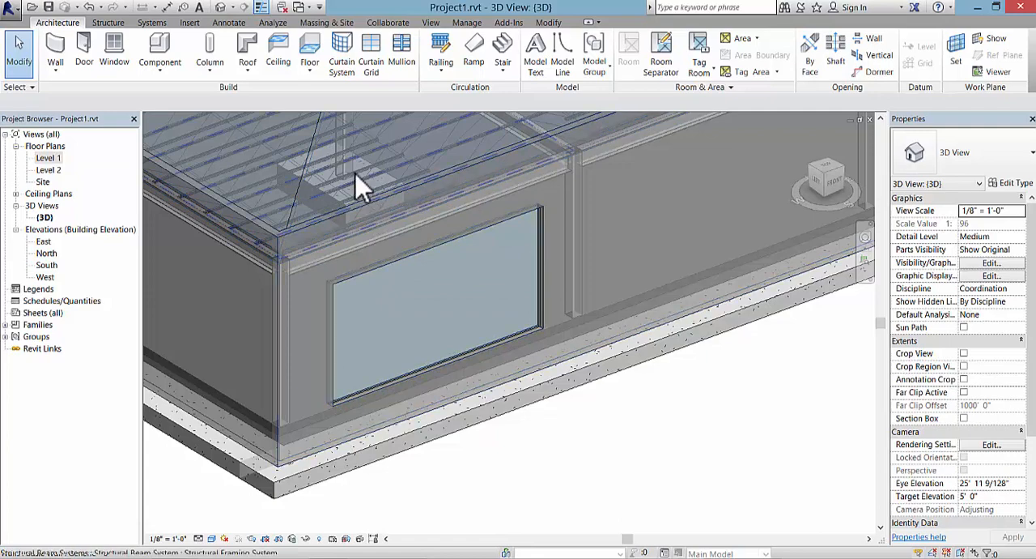
# Step: Add three vertical curtain grid lines across all segments, the first 3'-0" from the west edge and the others about 3'-9 1/2" apart
pyautogui.click(371, 67)
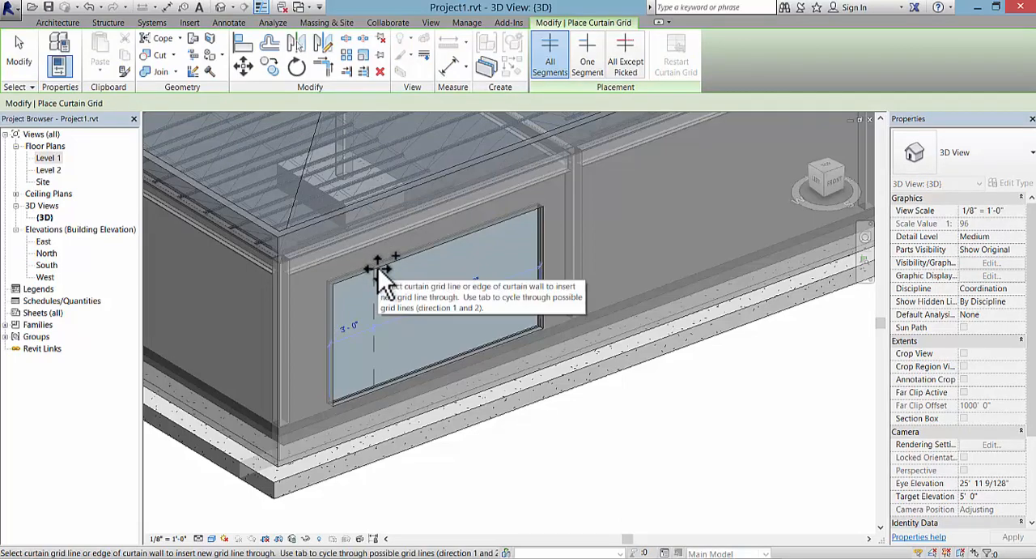
pyautogui.click(377, 272)
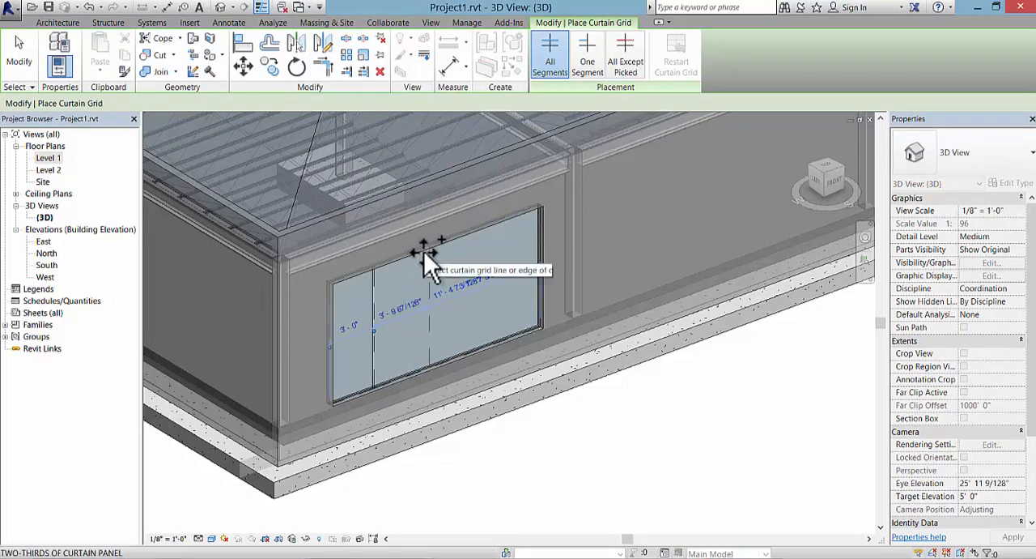
pyautogui.click(438, 247)
pyautogui.click(489, 228)
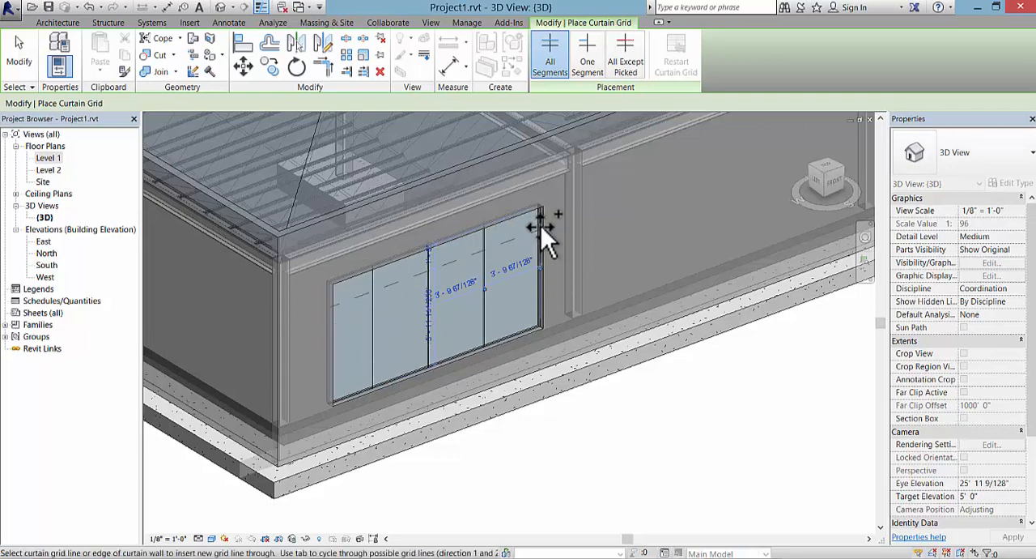
# Step: Add two horizontal curtain grid lines, one near the curtain wall's head and one near its sill, and end grid placement
pyautogui.click(540, 228)
pyautogui.click(543, 298)
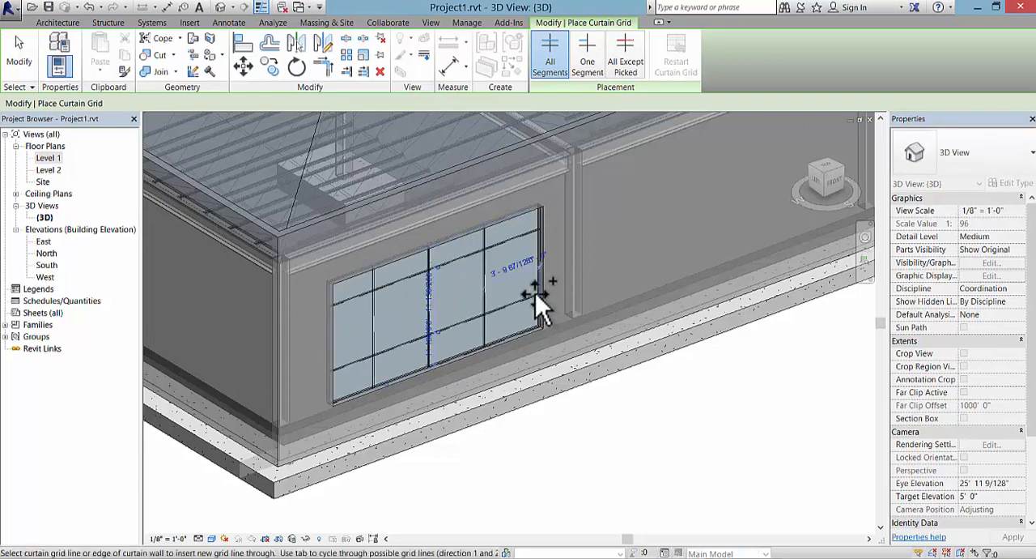
pyautogui.press('Escape')
pyautogui.press('Escape')
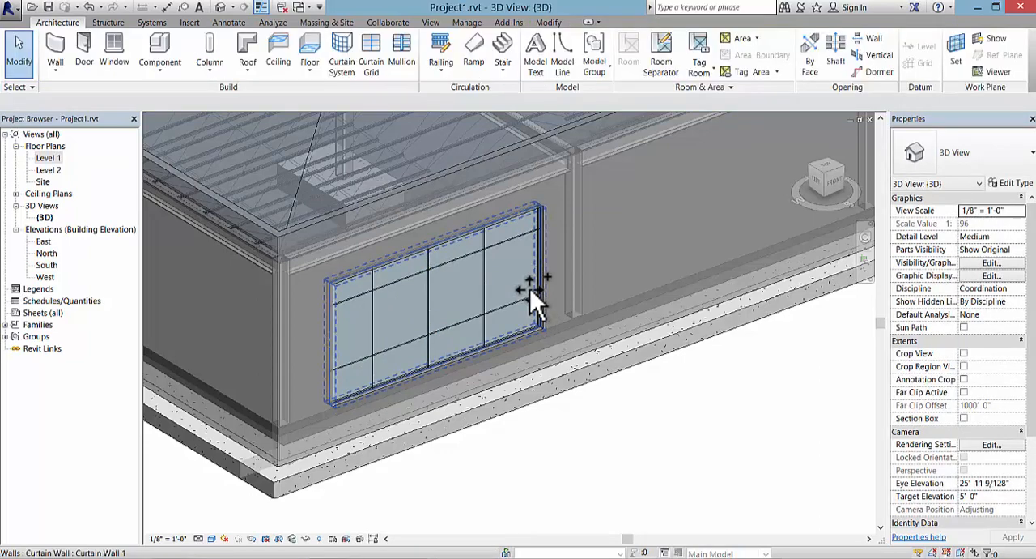
# Step: Try to shift the curtain wall's upper horizontal grid line slightly, and clear the selection
pyautogui.click(500, 246)
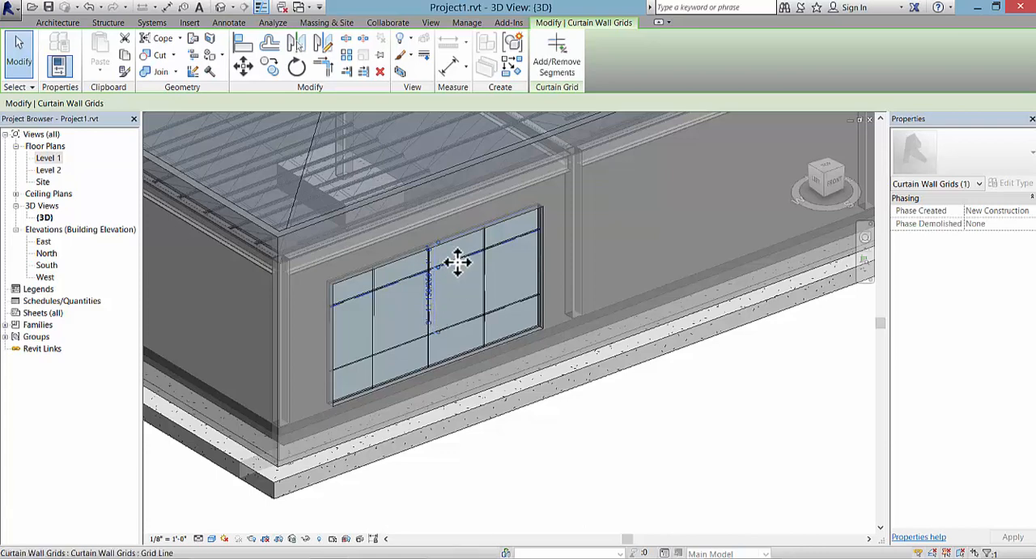
pyautogui.moveTo(458, 261)
pyautogui.mouseDown()
pyautogui.moveTo(457, 288)
pyautogui.moveTo(462, 258)
pyautogui.mouseUp()
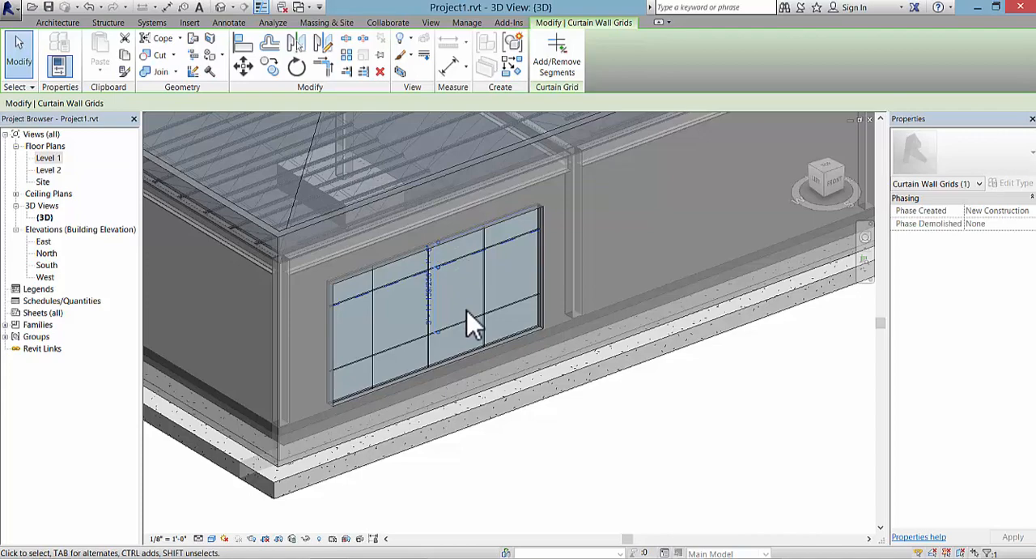
pyautogui.press('Escape')
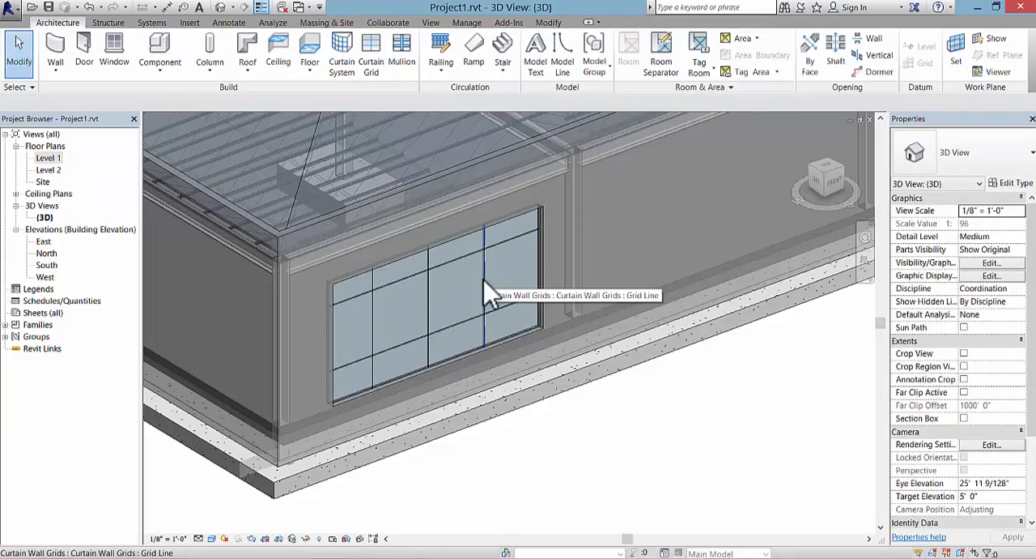
# Step: Place 1" Square rectangular mullions on all grid lines of the curtain wall and end the Mullion command
pyautogui.click(405, 65)
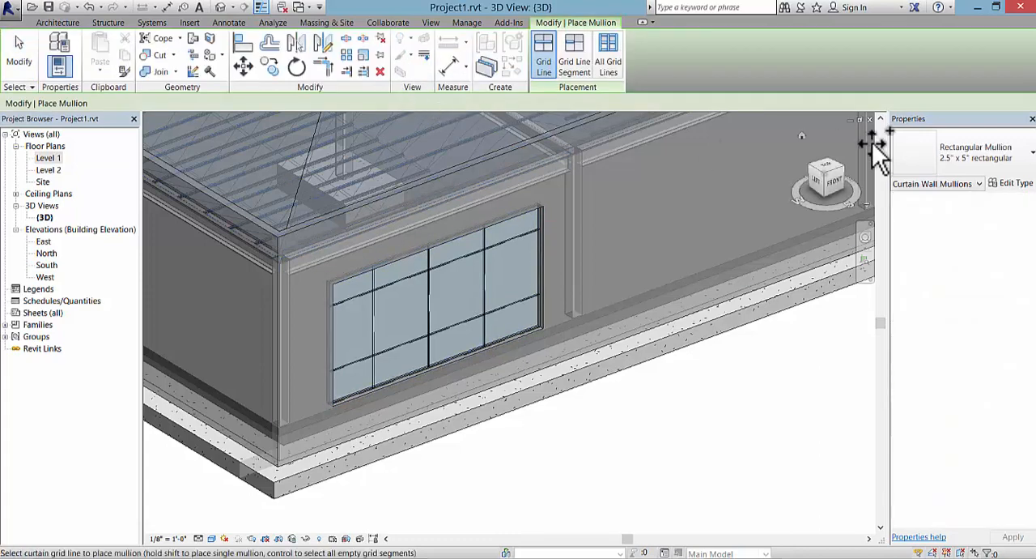
pyautogui.click(1029, 154)
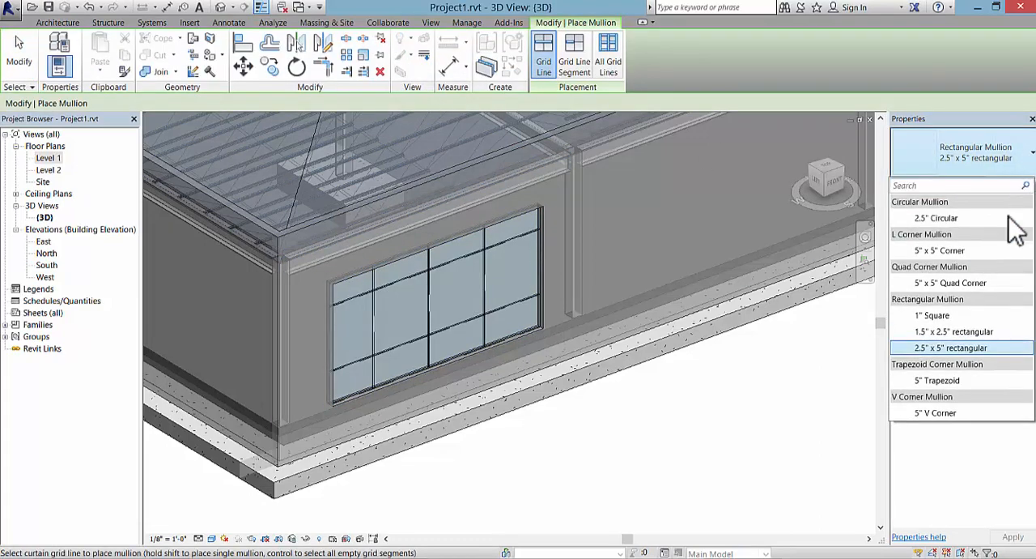
pyautogui.click(976, 316)
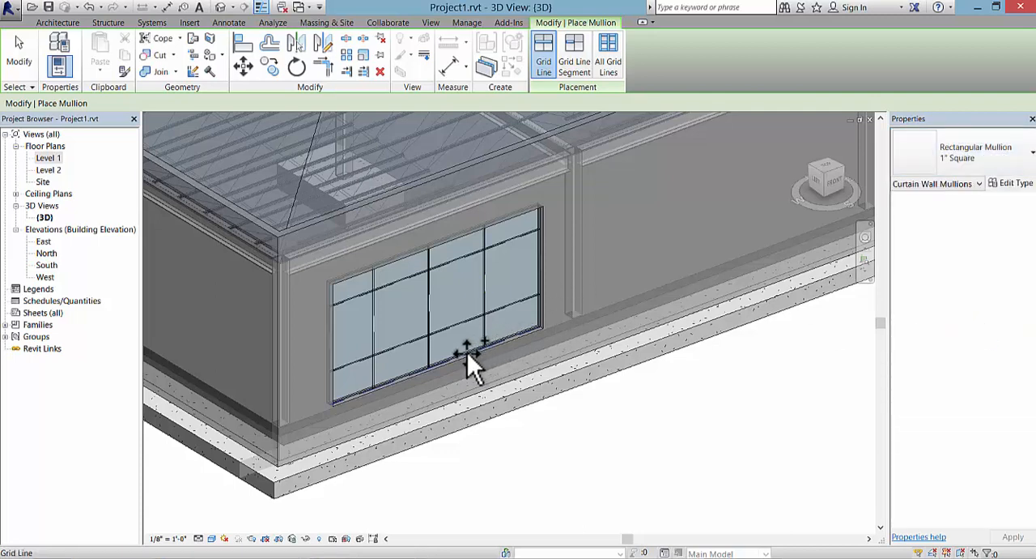
pyautogui.click(611, 68)
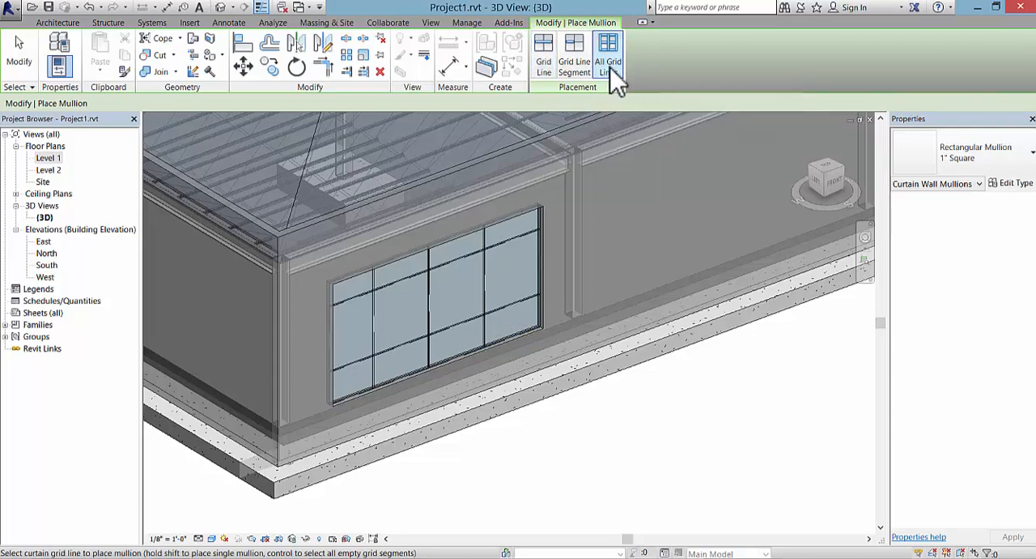
pyautogui.click(497, 220)
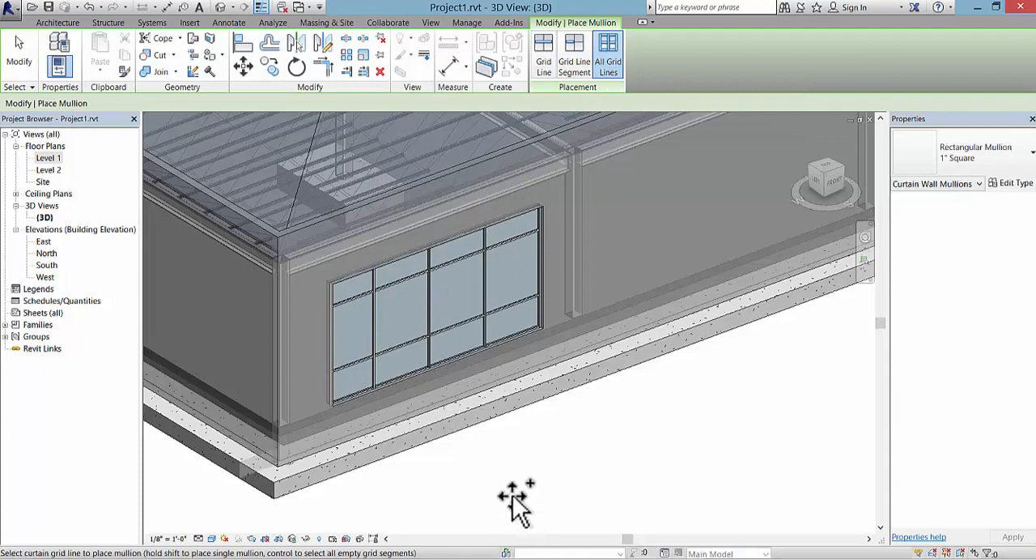
pyautogui.press('Escape')
pyautogui.press('Escape')
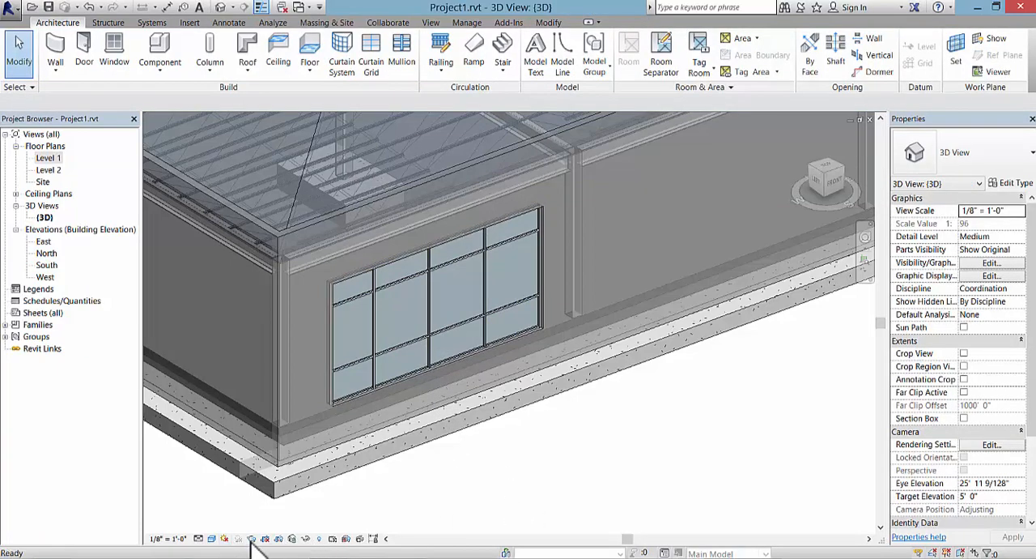
# Step: Select the glazed panel in the middle row, second column from the west edge, to check its properties, and clear the selection
pyautogui.scroll(3, 370, 393)
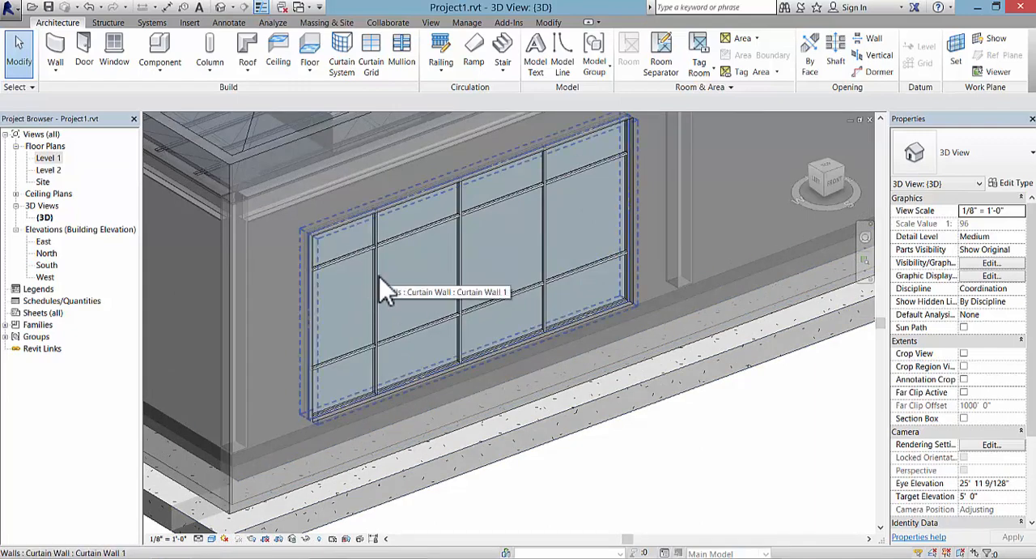
pyautogui.scroll(2, 421, 271)
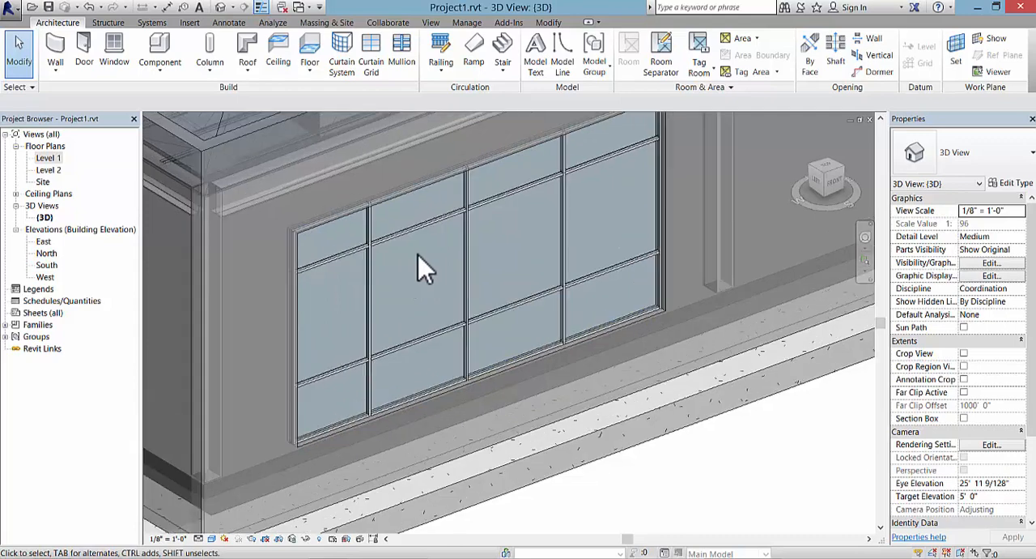
pyautogui.moveTo(442, 282); pyautogui.dragTo(387, 325, button='middle')
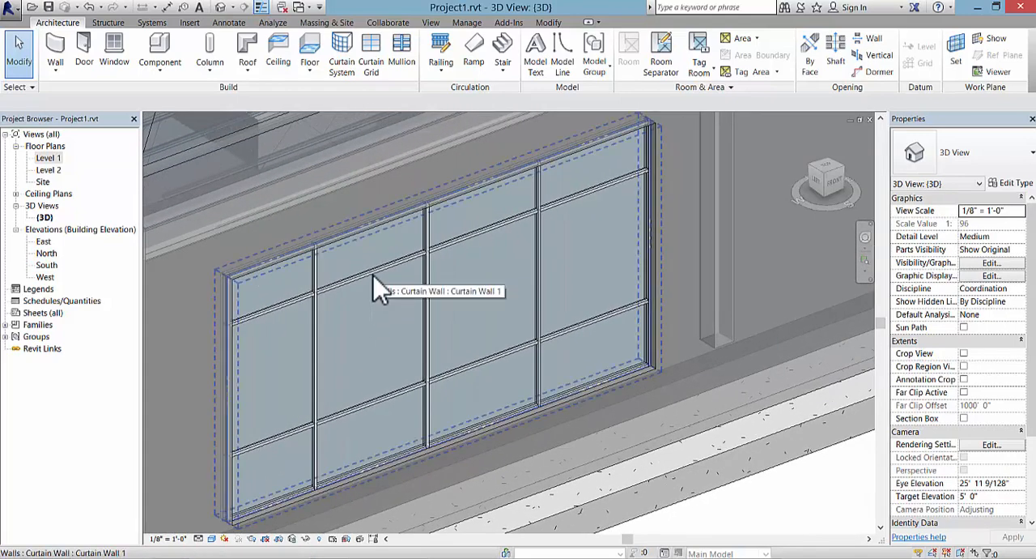
pyautogui.press('Tab')
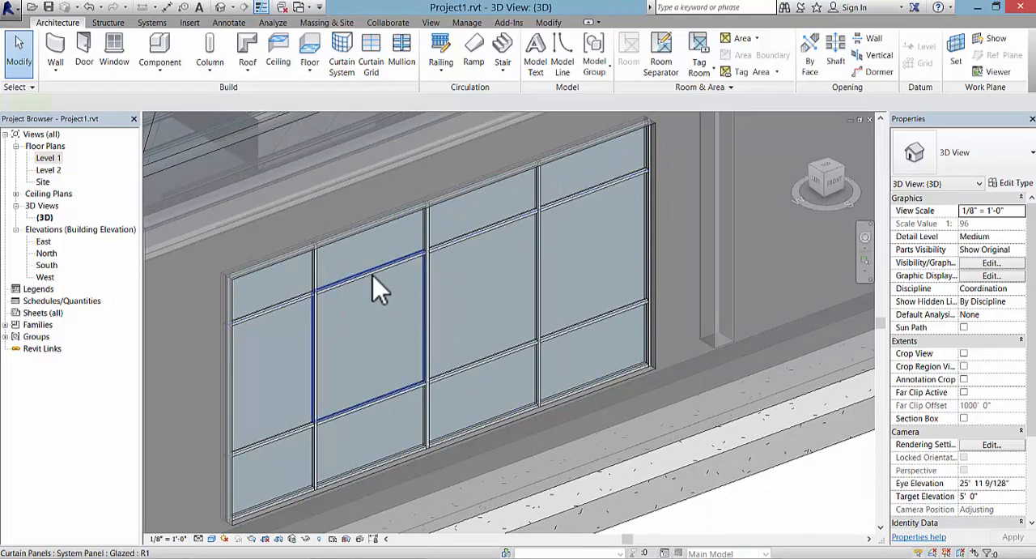
pyautogui.click(373, 276)
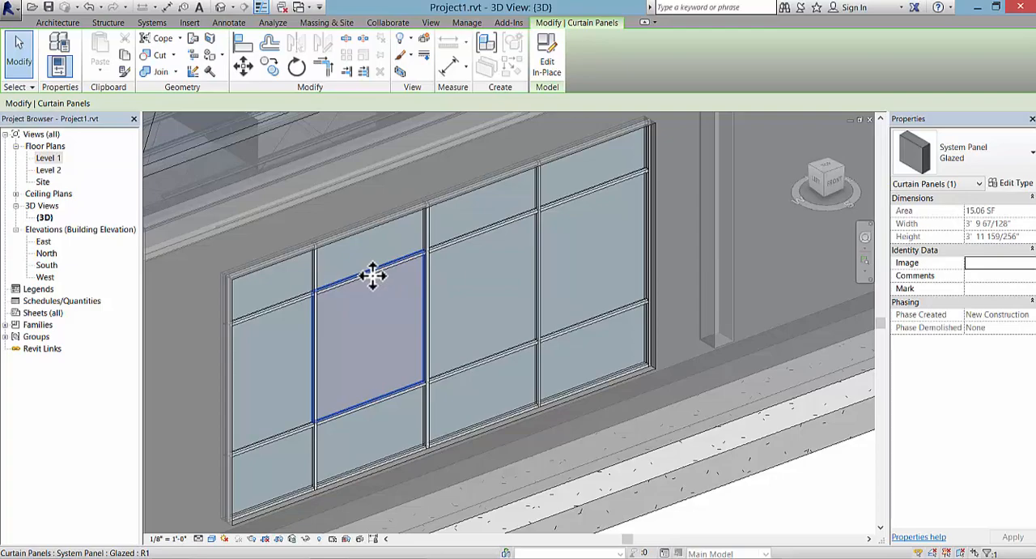
pyautogui.press('Escape')
pyautogui.scroll(-5, 539, 408)
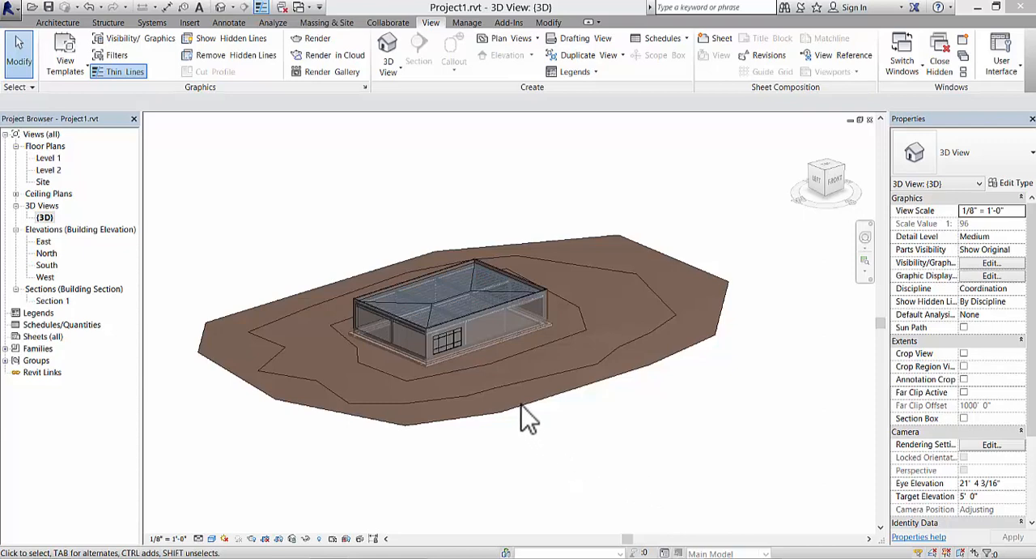
# Step: Turn on the 3D view's section box and pull its west face inward across the site toward the building
pyautogui.click(964, 419)
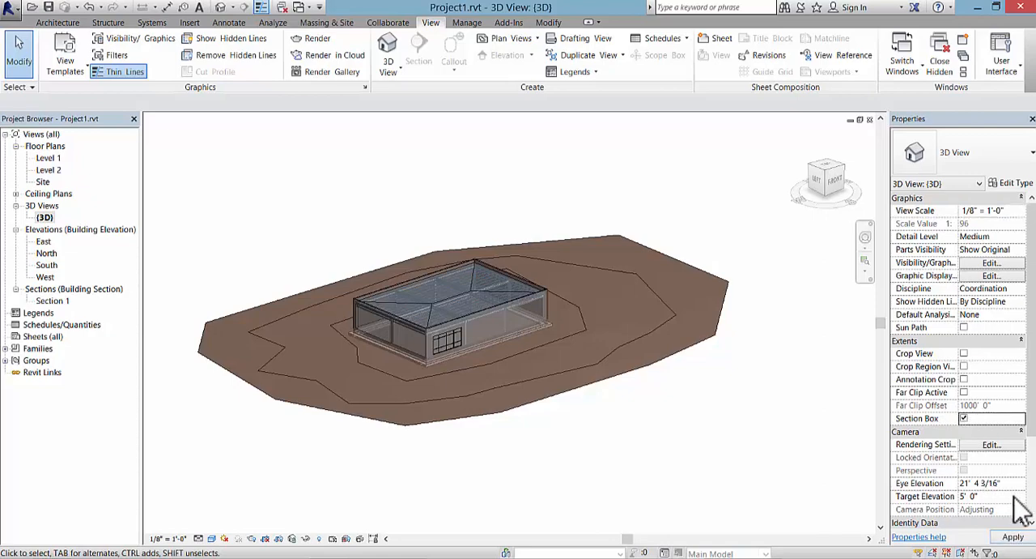
pyautogui.click(1013, 537)
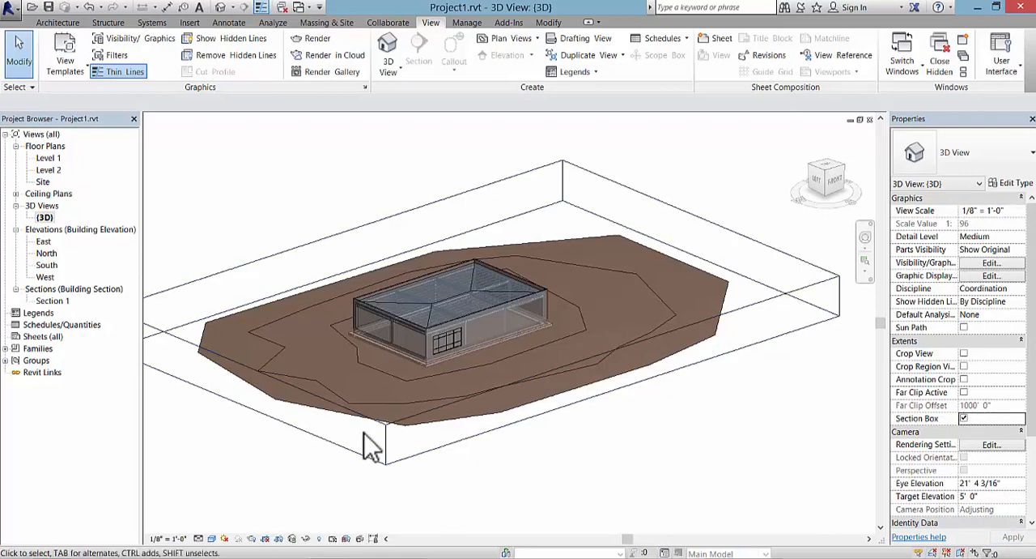
pyautogui.click(296, 435)
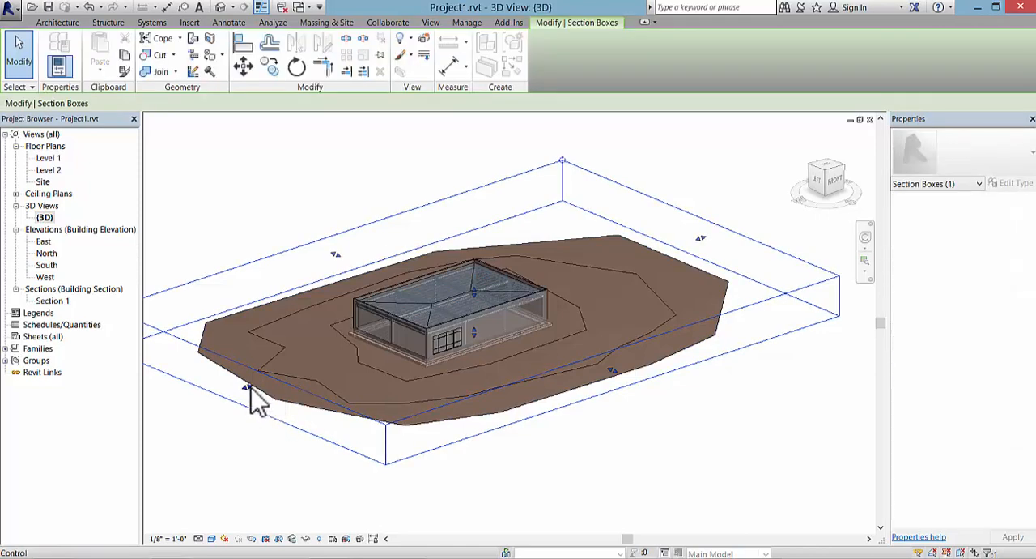
pyautogui.moveTo(250, 387); pyautogui.dragTo(337, 350)
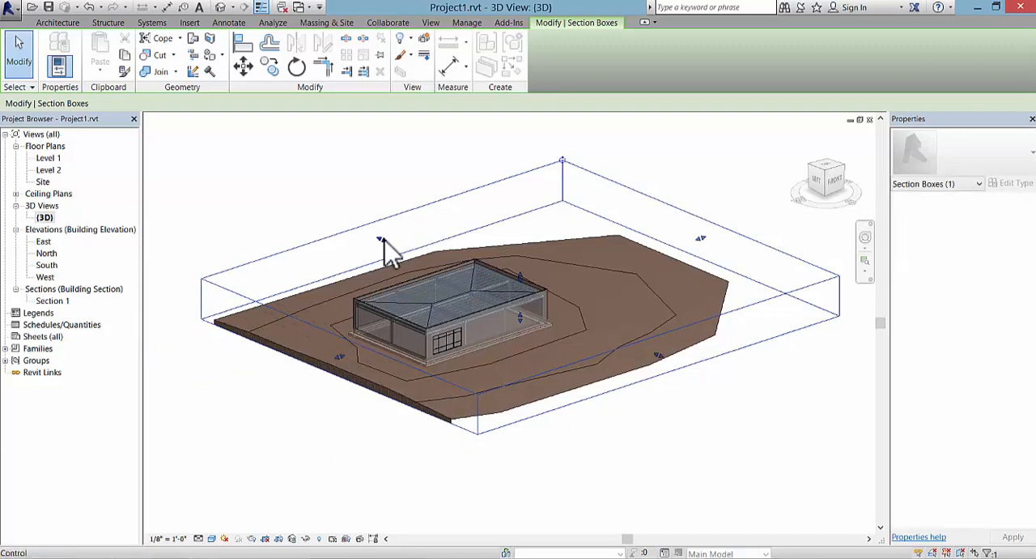
# Step: Pull the section box's north, east and south faces inward to trim the site around the building, and clear the selection
pyautogui.moveTo(385, 243); pyautogui.dragTo(412, 253)
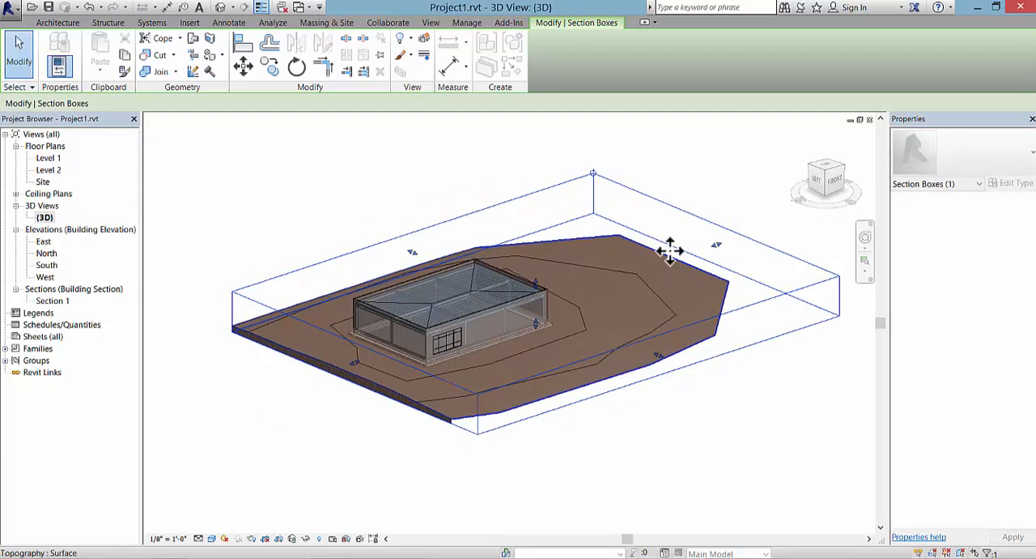
pyautogui.moveTo(716, 247); pyautogui.dragTo(616, 312)
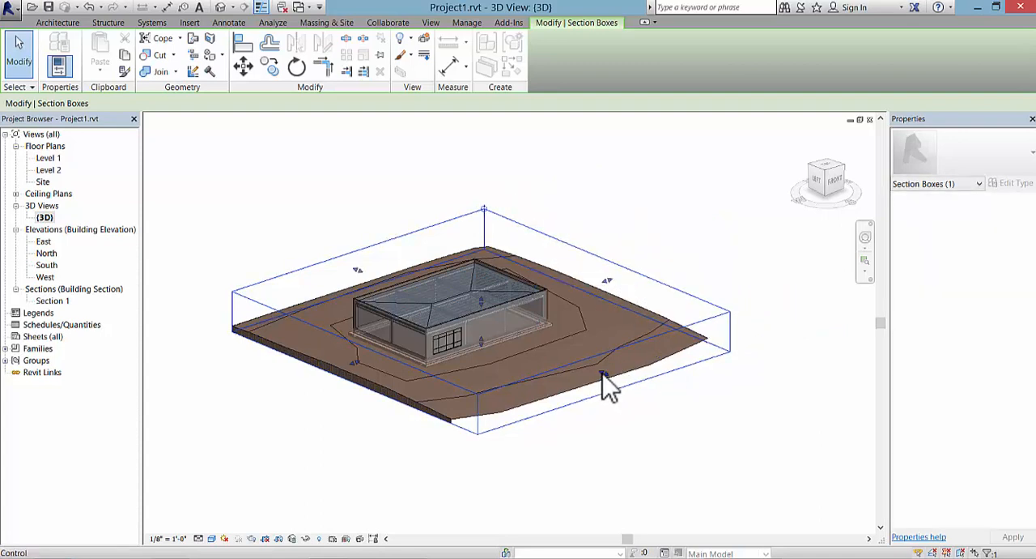
pyautogui.moveTo(606, 378); pyautogui.dragTo(572, 381)
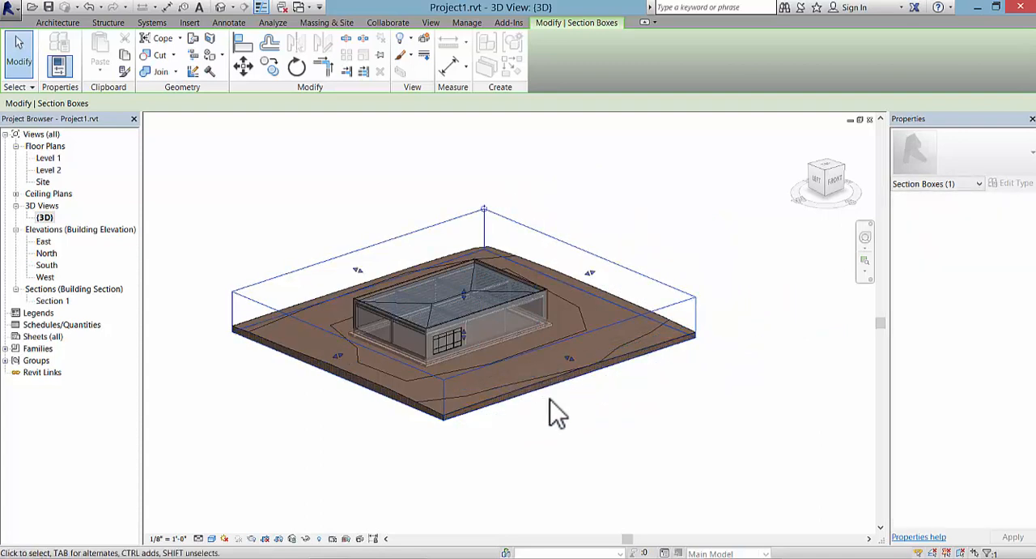
pyautogui.scroll(2, 555, 412)
pyautogui.moveTo(555, 412); pyautogui.dragTo(658, 472, button='middle')
pyautogui.scroll(1, 613, 462)
pyautogui.click(618, 472)
pyautogui.scroll(1, 658, 470)
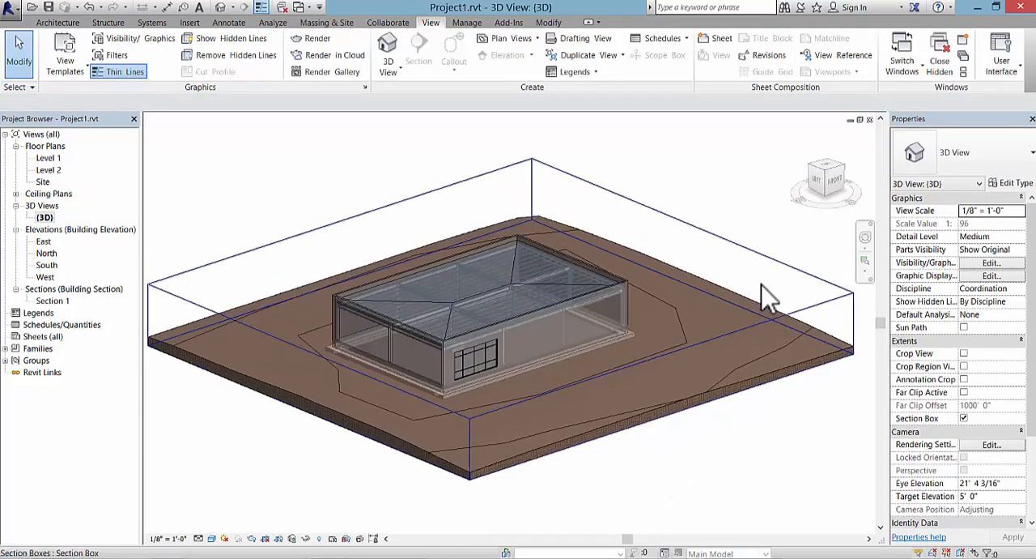
# Step: Reselect the section box, pull its east face slightly further inward, and deselect it
pyautogui.click(740, 244)
pyautogui.moveTo(693, 259); pyautogui.dragTo(677, 263)
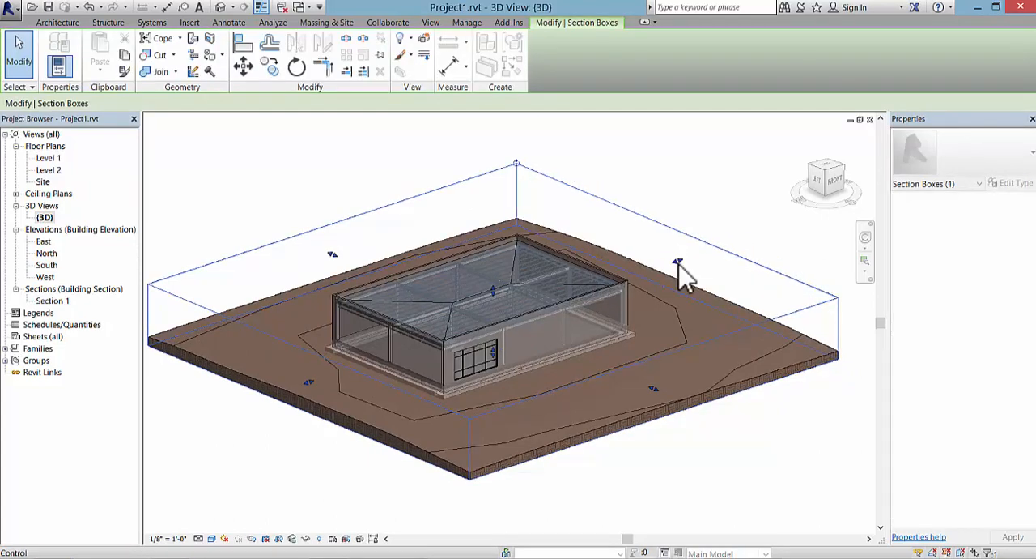
pyautogui.click(842, 476)
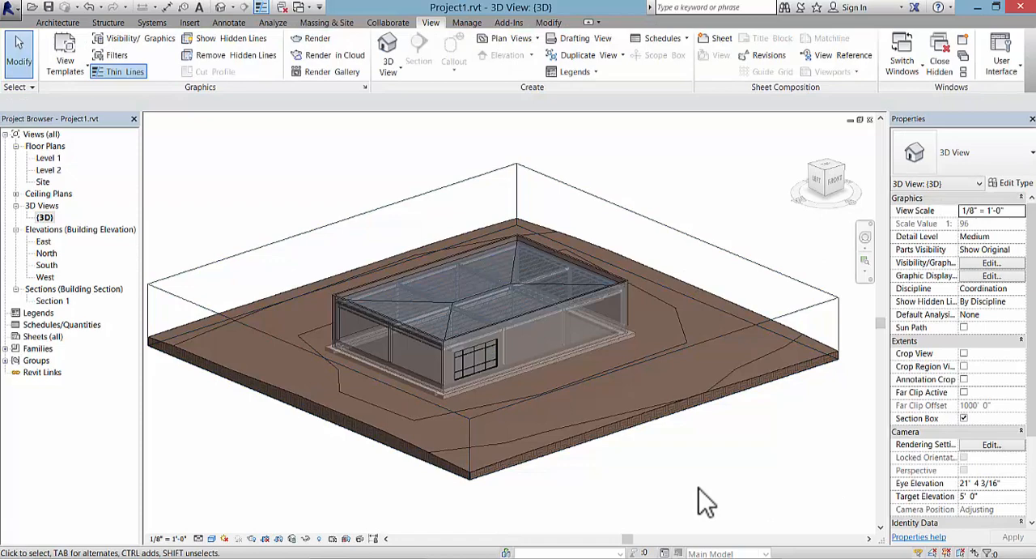
# Step: Hide the Section Boxes annotation category in the 3D view through its Visibility/Graphic Overrides
pyautogui.press('v')
pyautogui.press('g')
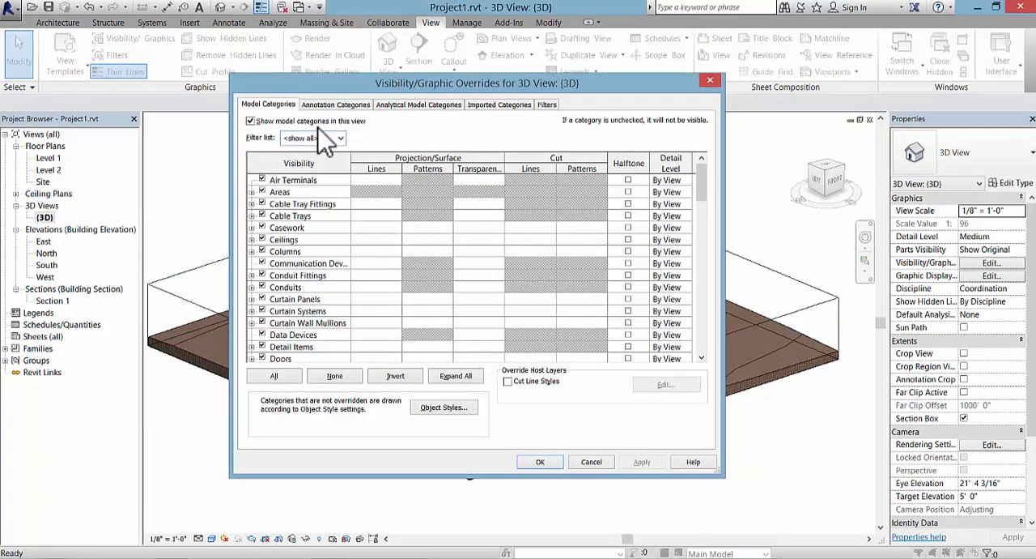
pyautogui.click(335, 106)
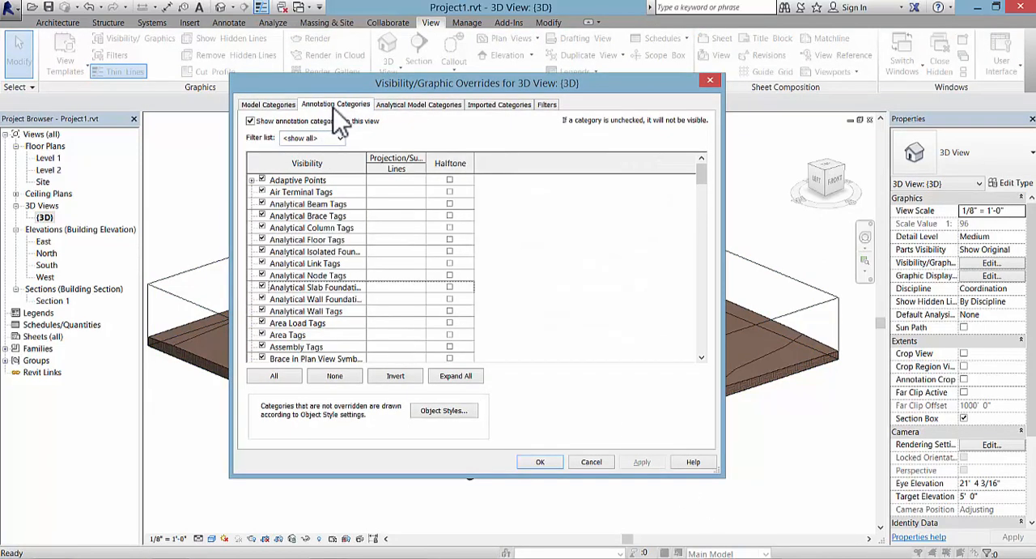
pyautogui.moveTo(704, 173); pyautogui.dragTo(681, 295)
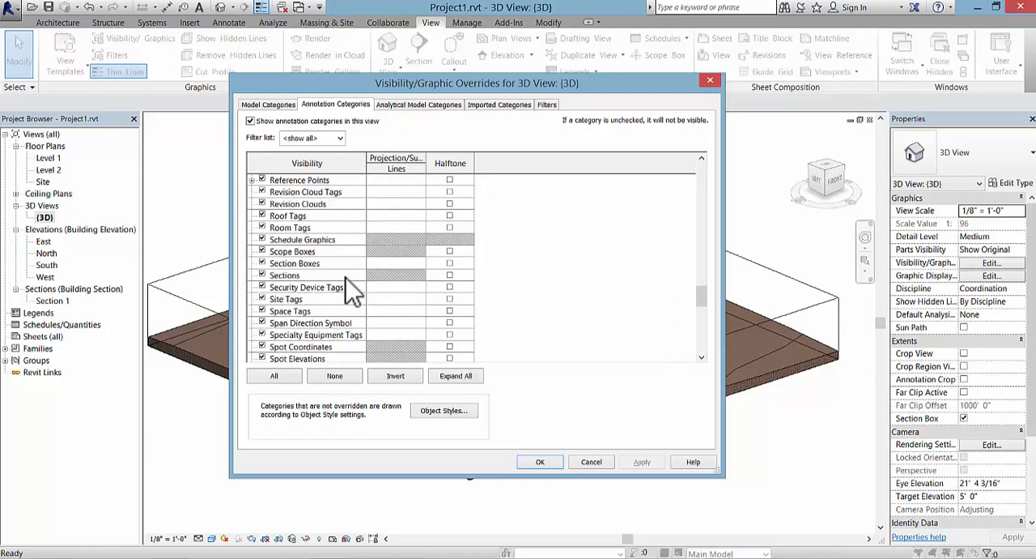
pyautogui.click(263, 264)
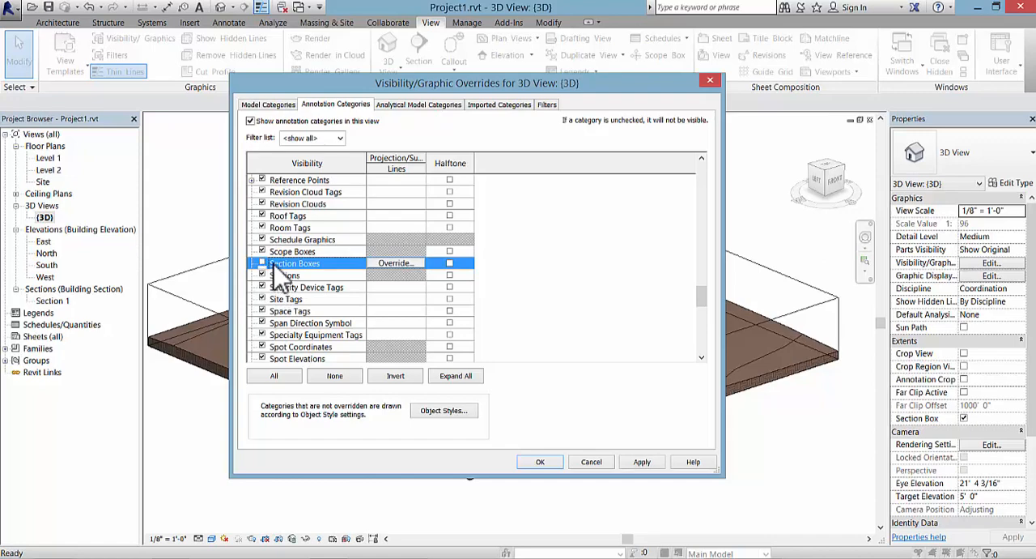
pyautogui.click(642, 461)
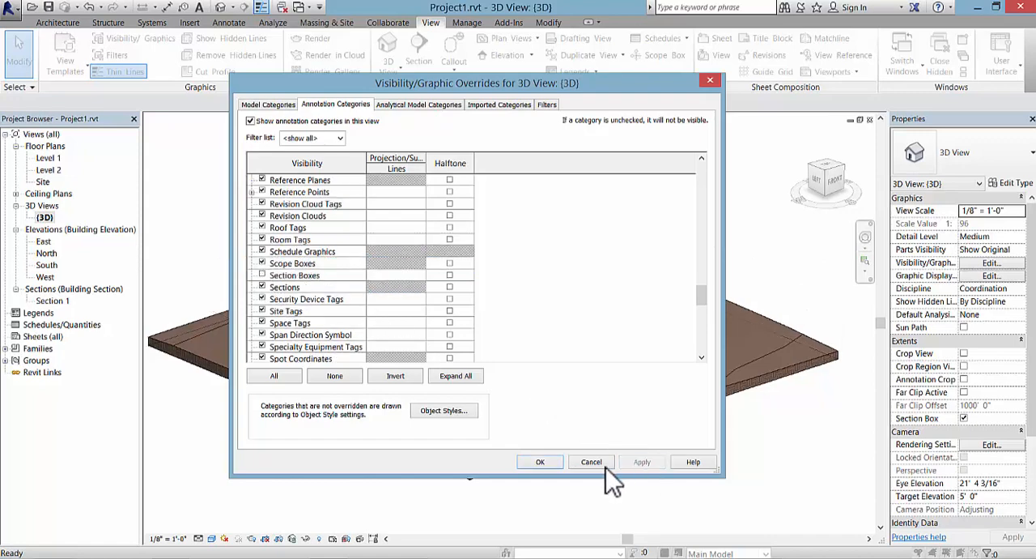
pyautogui.click(540, 461)
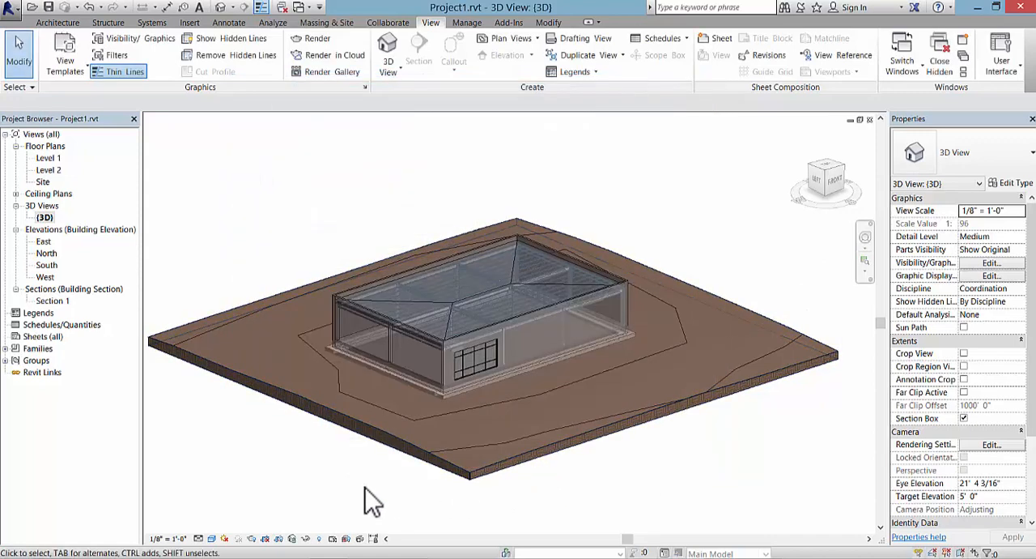
# Step: Open the Section 1 building section view
pyautogui.scroll(1, 368, 502)
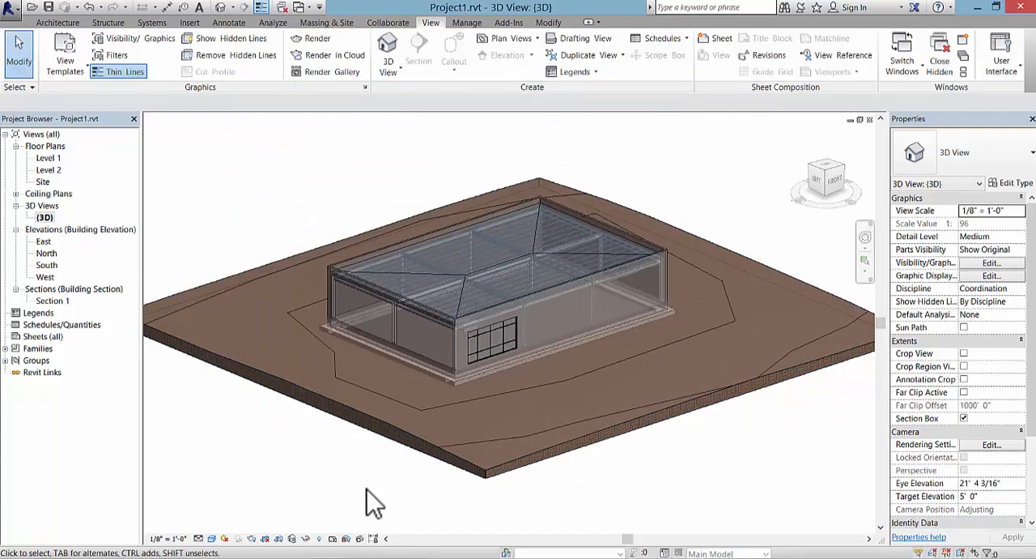
pyautogui.moveTo(368, 494); pyautogui.dragTo(272, 509, button='middle')
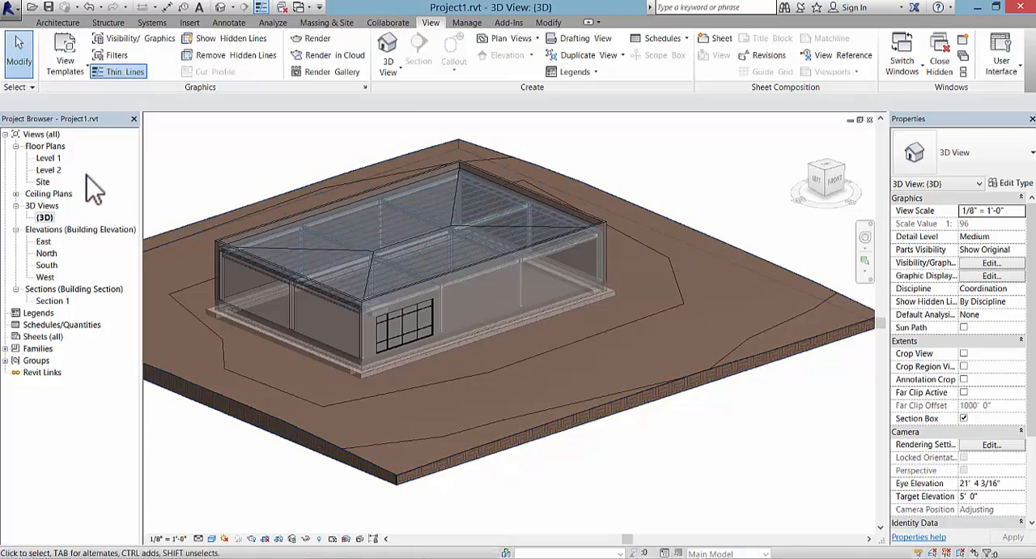
pyautogui.doubleClick(52, 302)
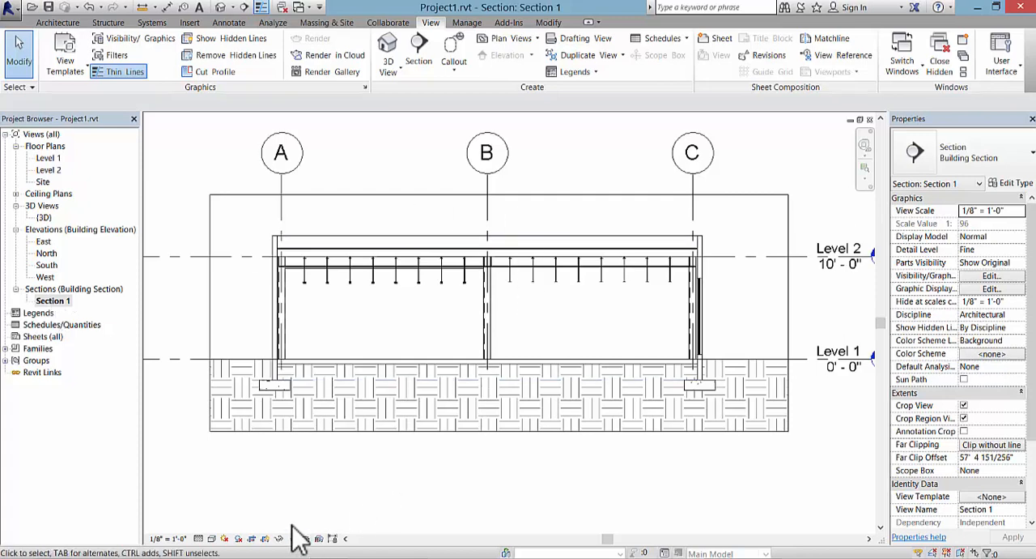
# Step: Switch the section view's detail level to Coarse and back to Fine to compare how the steel is drawn
pyautogui.click(199, 538)
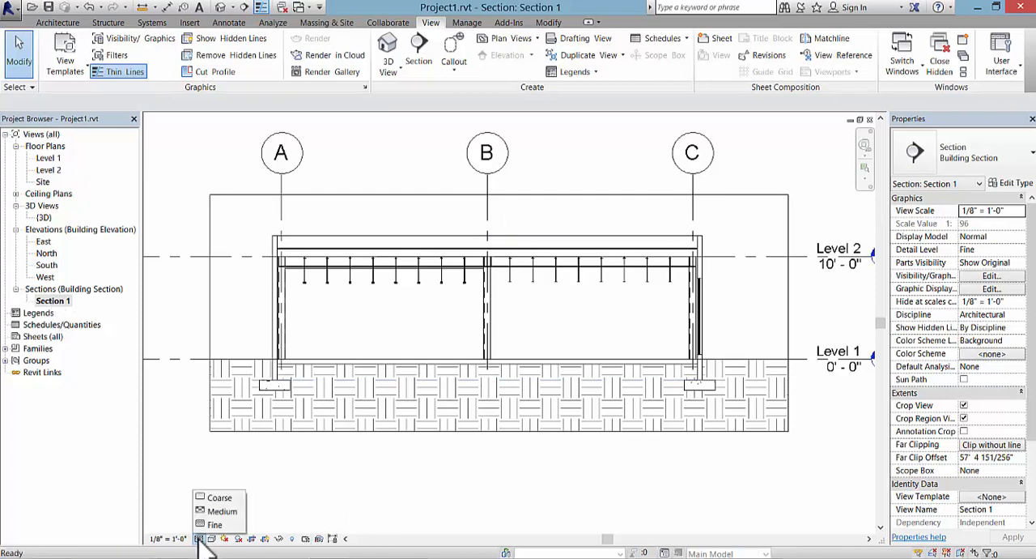
pyautogui.click(219, 497)
pyautogui.click(199, 538)
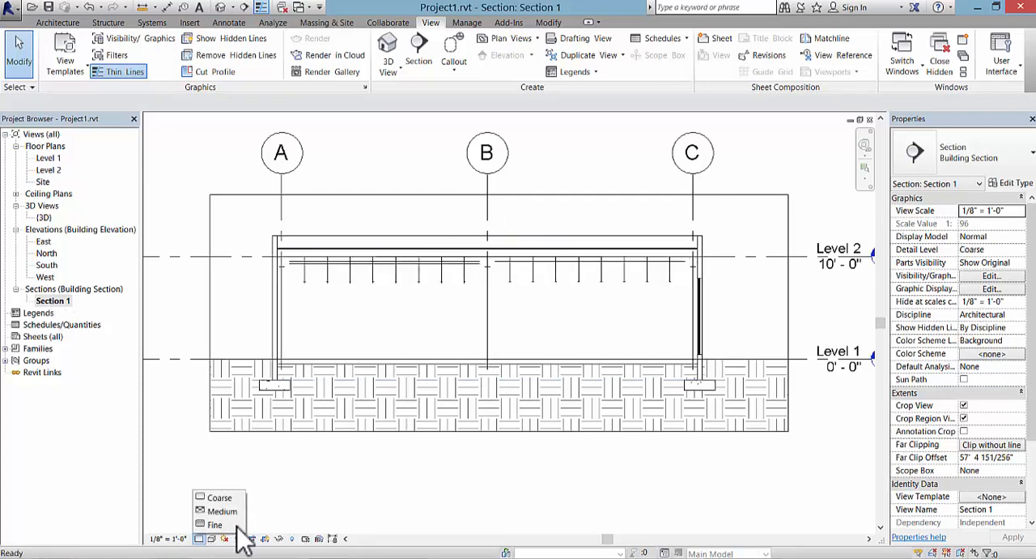
pyautogui.click(200, 539)
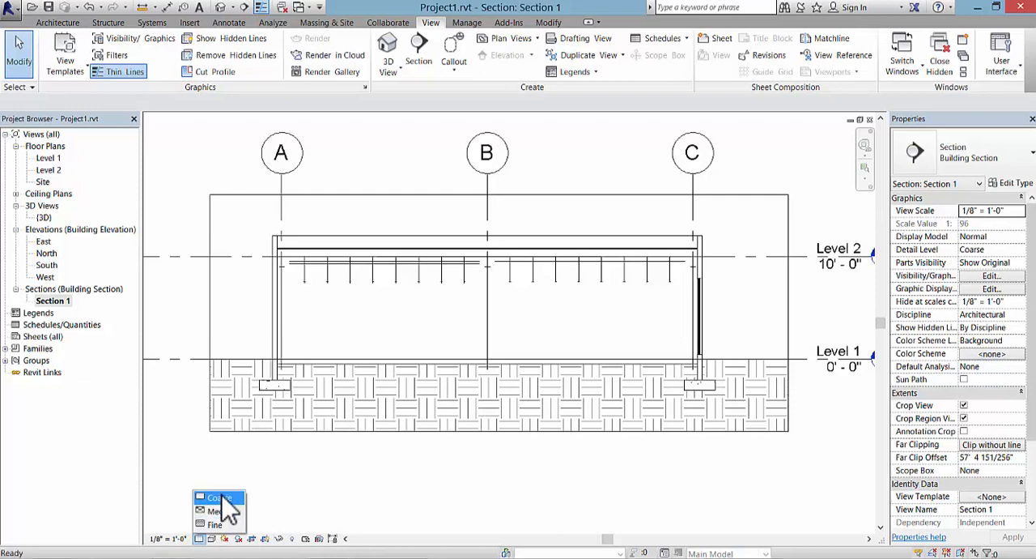
pyautogui.click(216, 524)
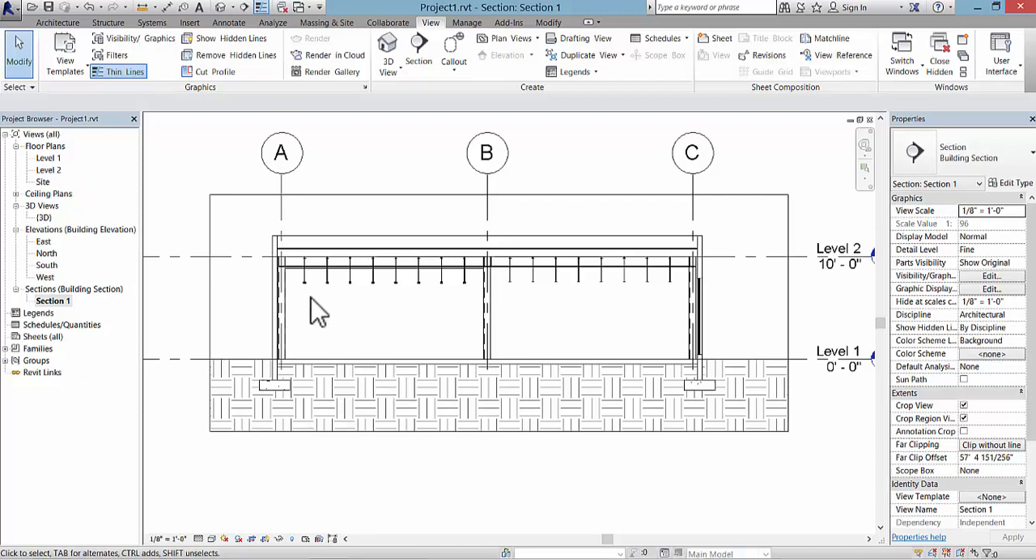
# Step: Examine the joists up close and select the girder between grids B and C to check its properties, then clear the selection
pyautogui.scroll(4, 316, 311)
pyautogui.scroll(1, 297, 266)
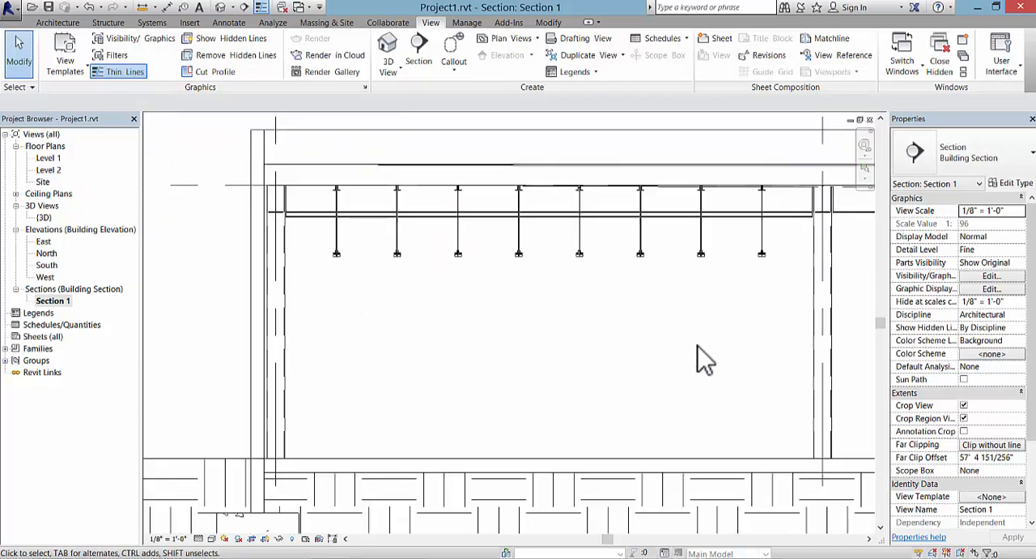
pyautogui.moveTo(704, 360); pyautogui.dragTo(297, 363, button='middle')
pyautogui.scroll(1, 355, 312)
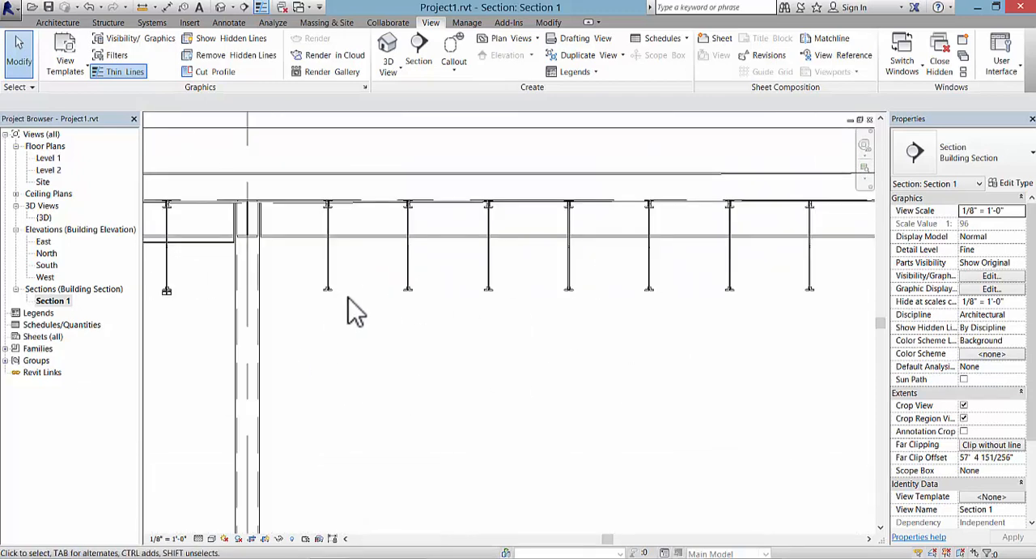
pyautogui.scroll(-2, 354, 311)
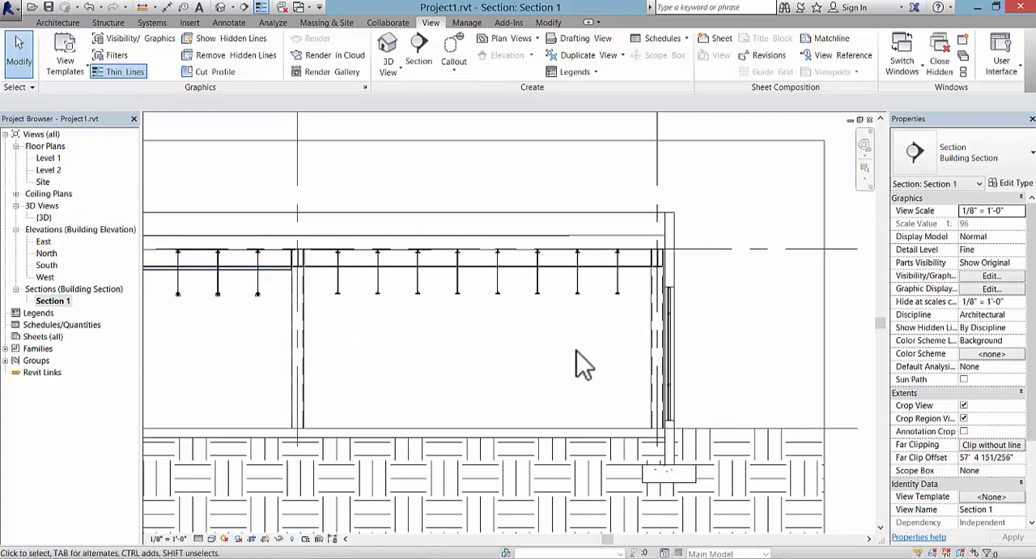
pyautogui.scroll(2, 620, 341)
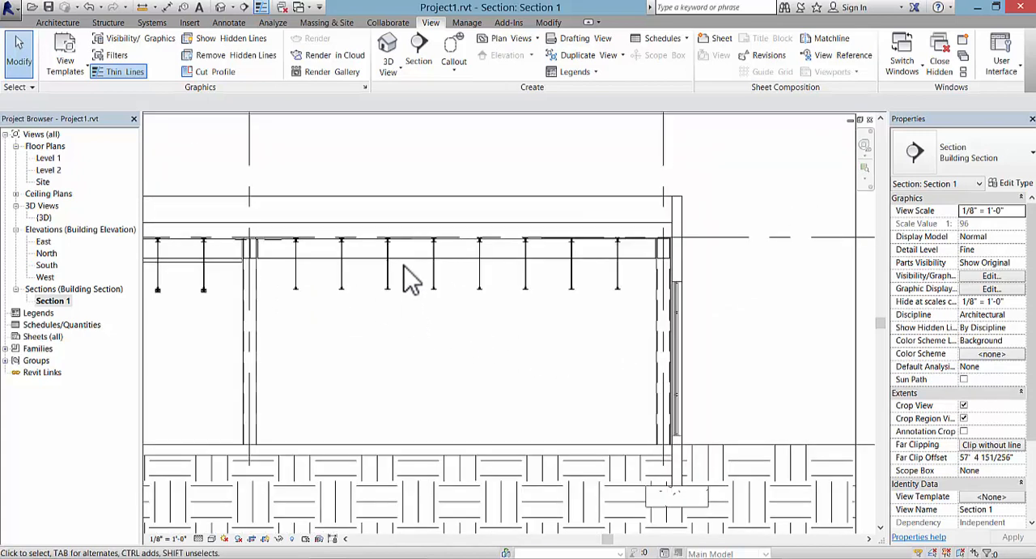
pyautogui.click(412, 257)
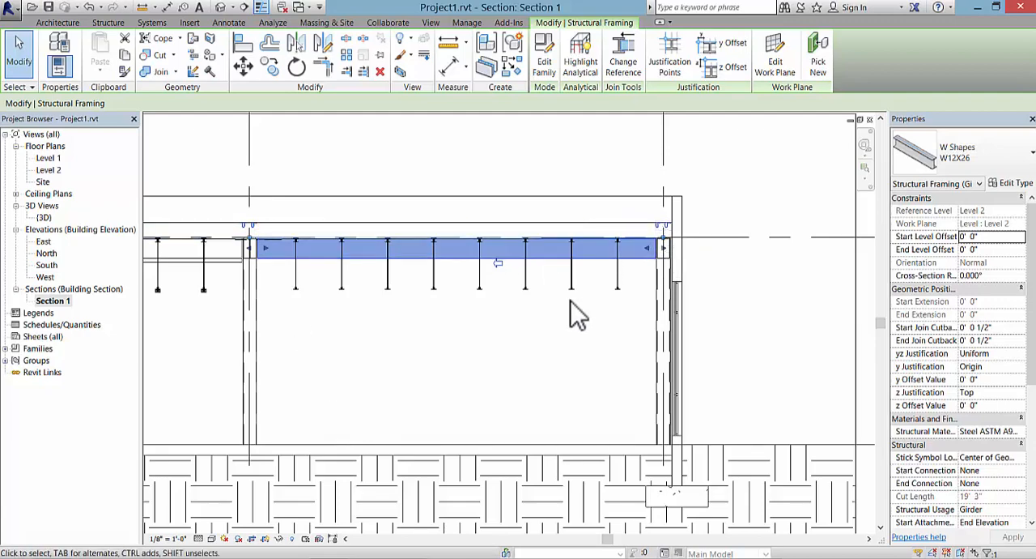
pyautogui.scroll(4, 600, 260)
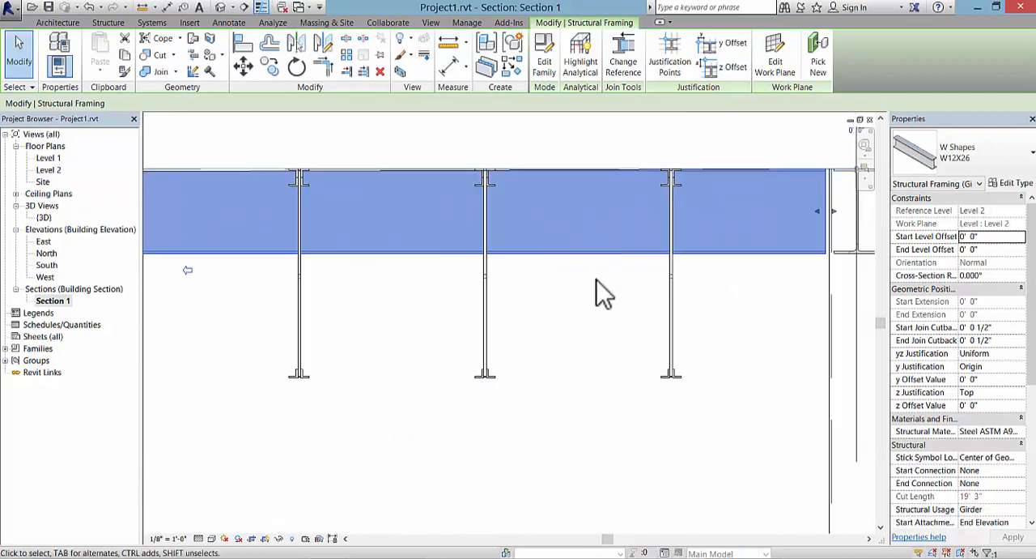
pyautogui.scroll(-1, 632, 294)
pyautogui.moveTo(656, 296); pyautogui.dragTo(555, 338, button='middle')
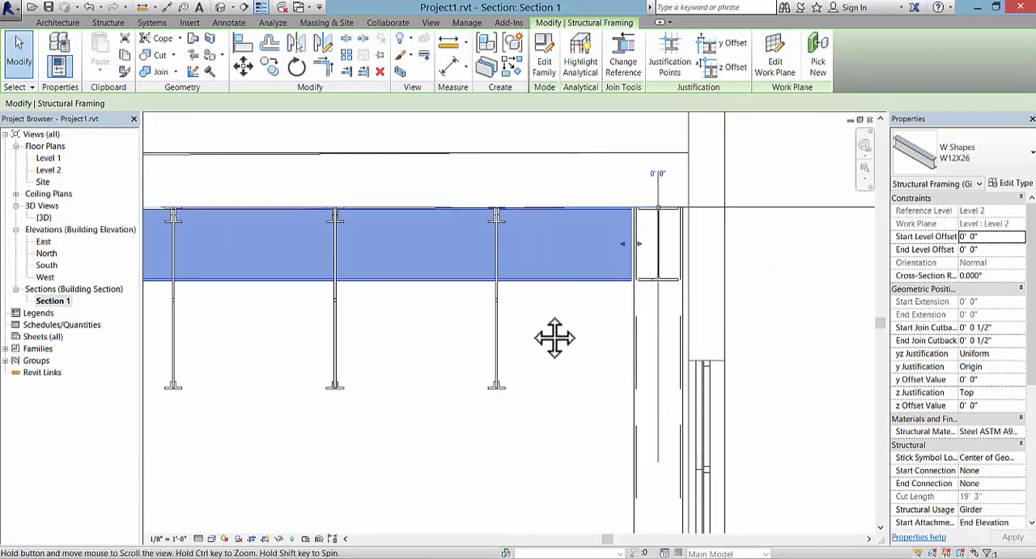
pyautogui.click(536, 311)
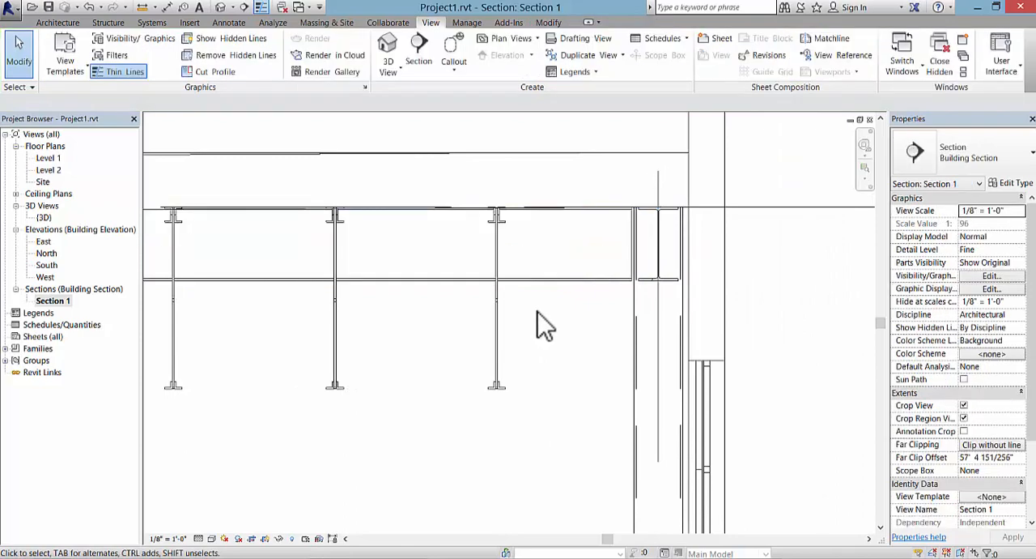
# Step: Turn Thin Lines off to compare the real line weights at the roof and wall junction by grid C, and turn it back on
pyautogui.scroll(-1, 540, 311)
pyautogui.moveTo(574, 336); pyautogui.dragTo(568, 348, button='middle')
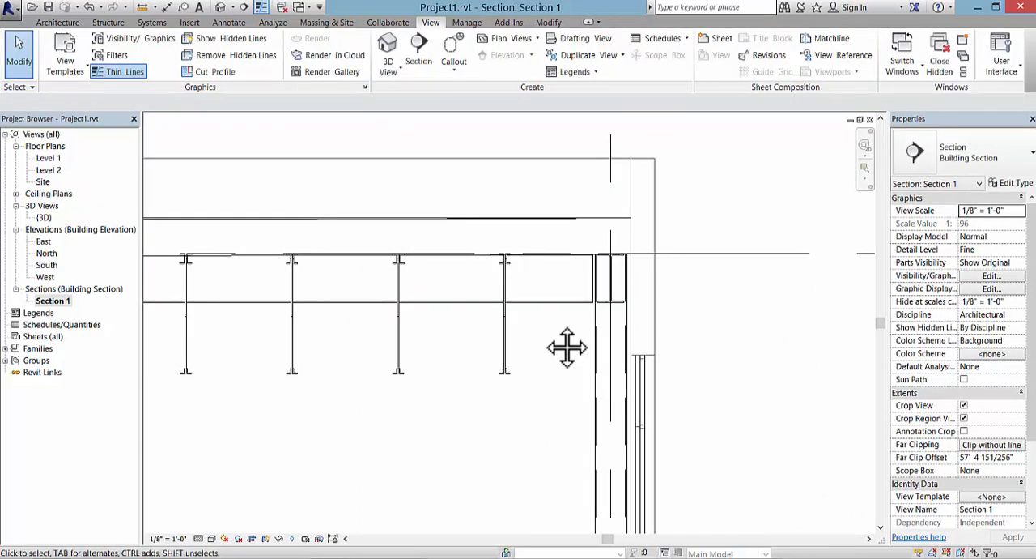
pyautogui.moveTo(550, 334); pyautogui.dragTo(519, 369, button='middle')
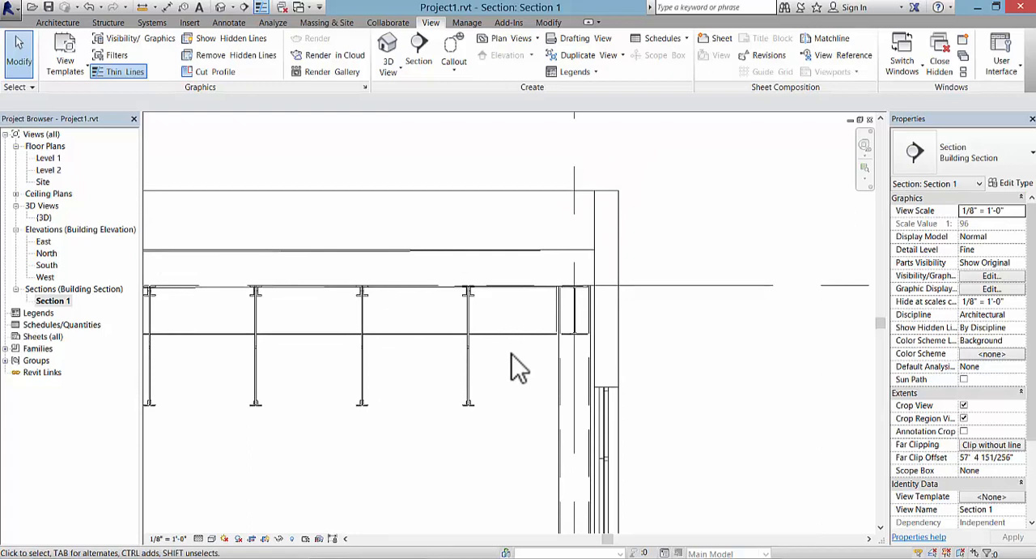
pyautogui.scroll(1, 512, 353)
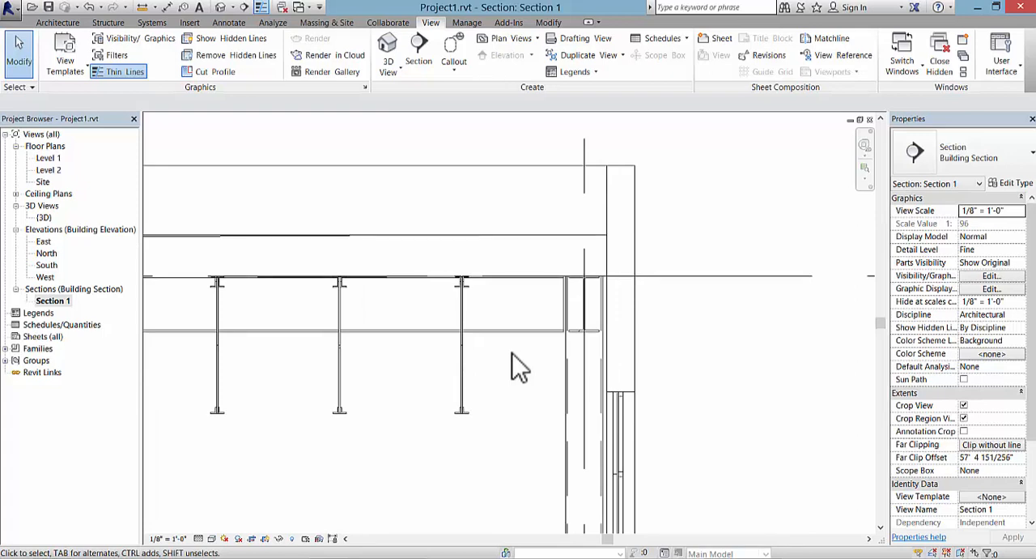
pyautogui.click(121, 79)
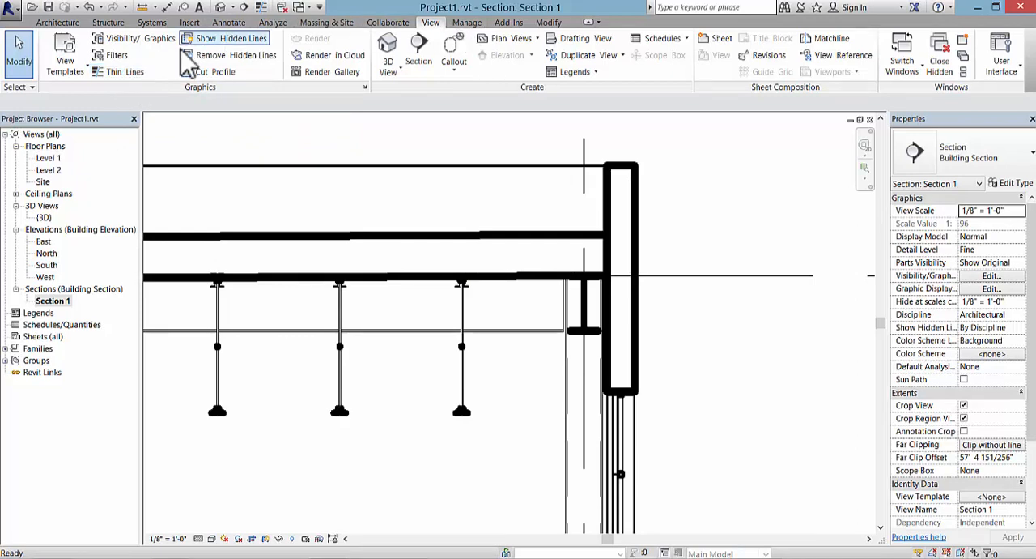
pyautogui.click(120, 73)
pyautogui.click(120, 74)
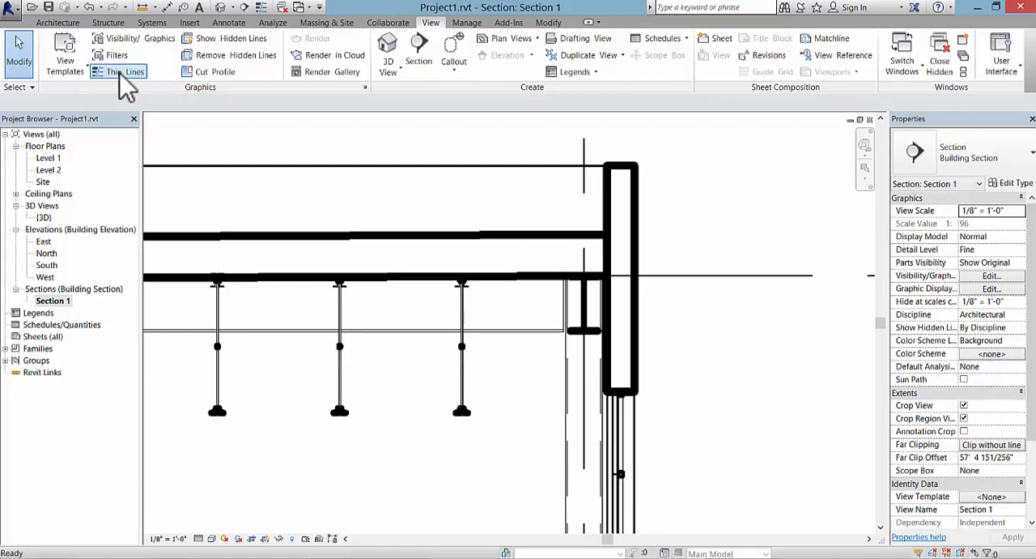
pyautogui.click(119, 73)
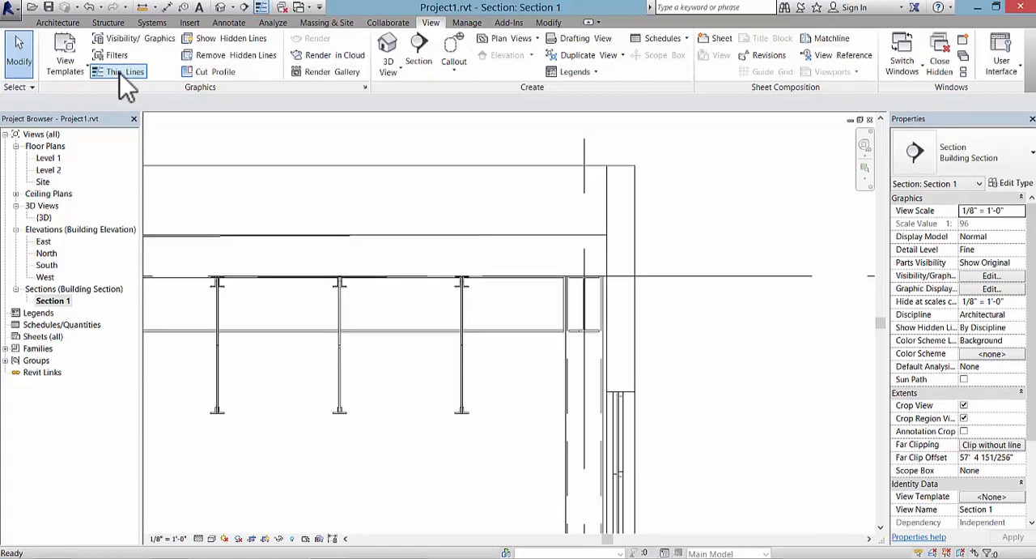
# Step: Hide the far parapet wall's top edge line in the section using the Linework tool with the <Invisible lines> style
pyautogui.click(556, 23)
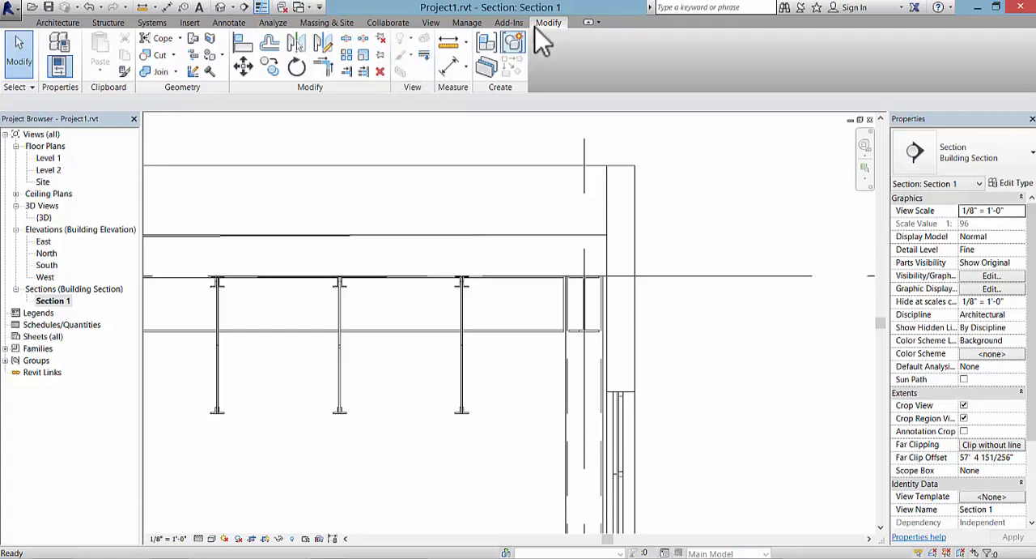
pyautogui.click(424, 58)
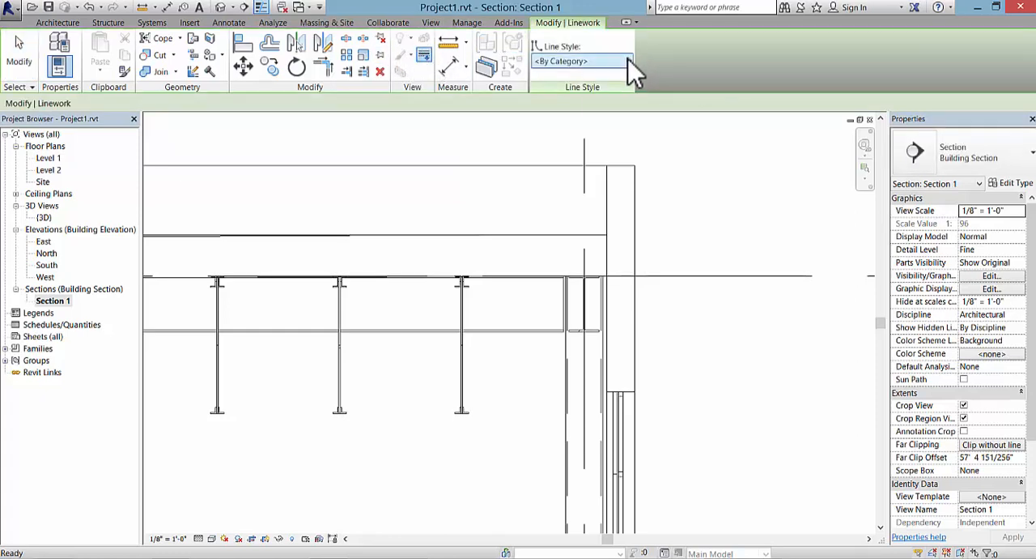
pyautogui.click(628, 60)
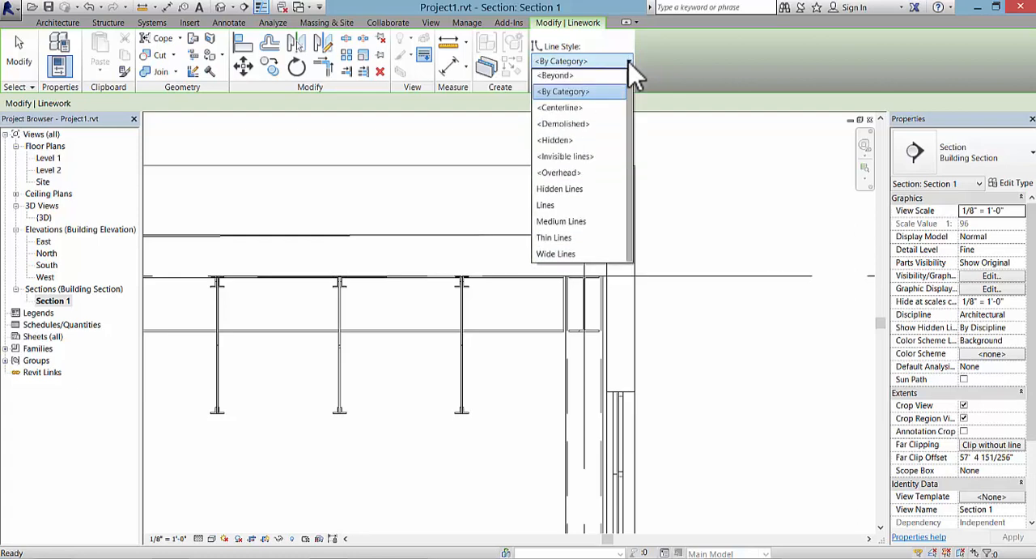
pyautogui.click(584, 158)
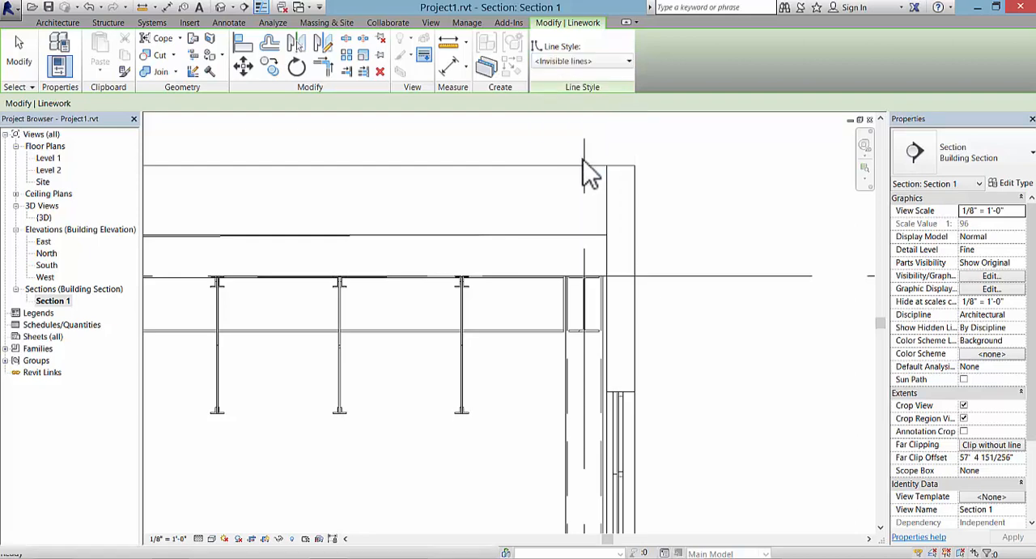
pyautogui.scroll(-3, 551, 170)
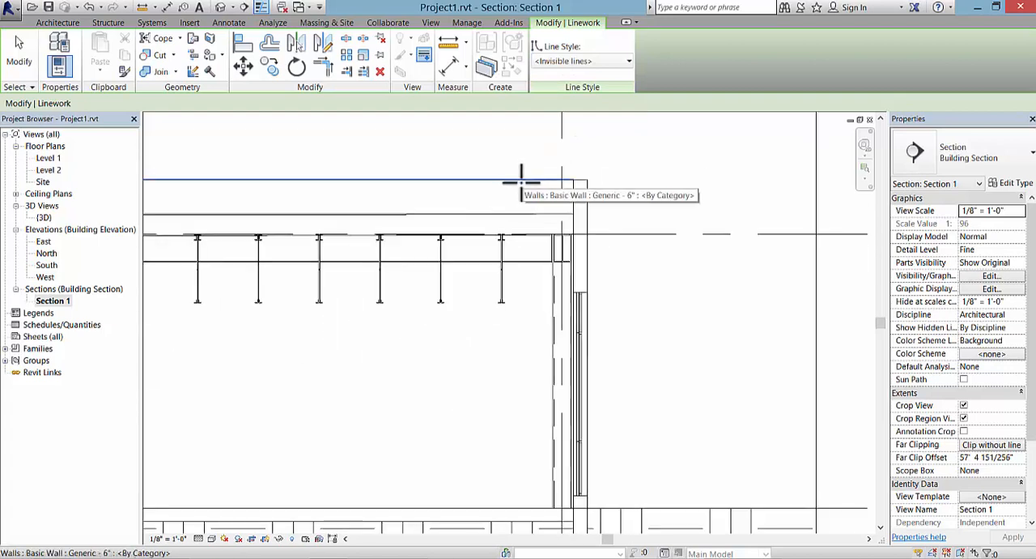
pyautogui.scroll(2, 556, 205)
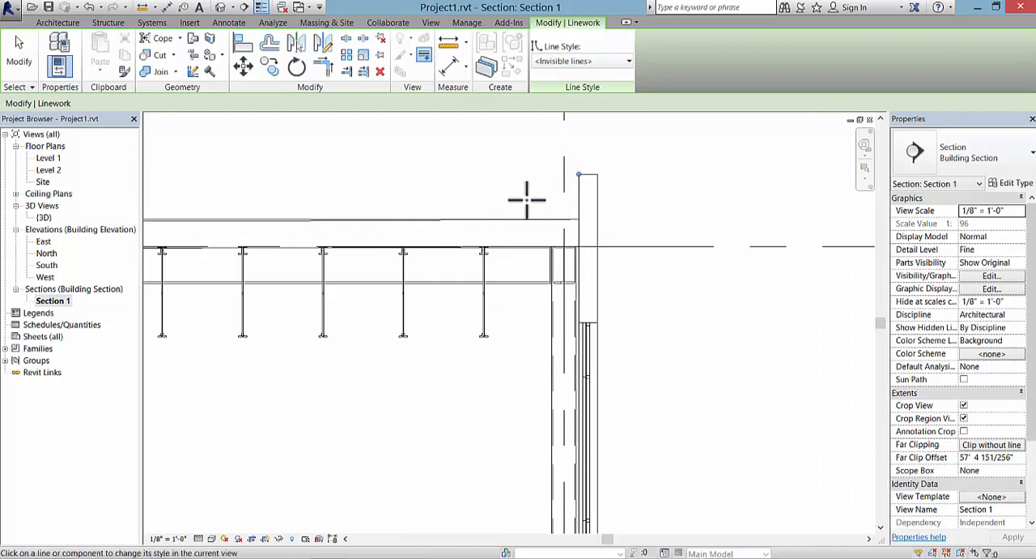
pyautogui.scroll(1, 556, 198)
pyautogui.scroll(1, 557, 196)
pyautogui.scroll(1, 555, 198)
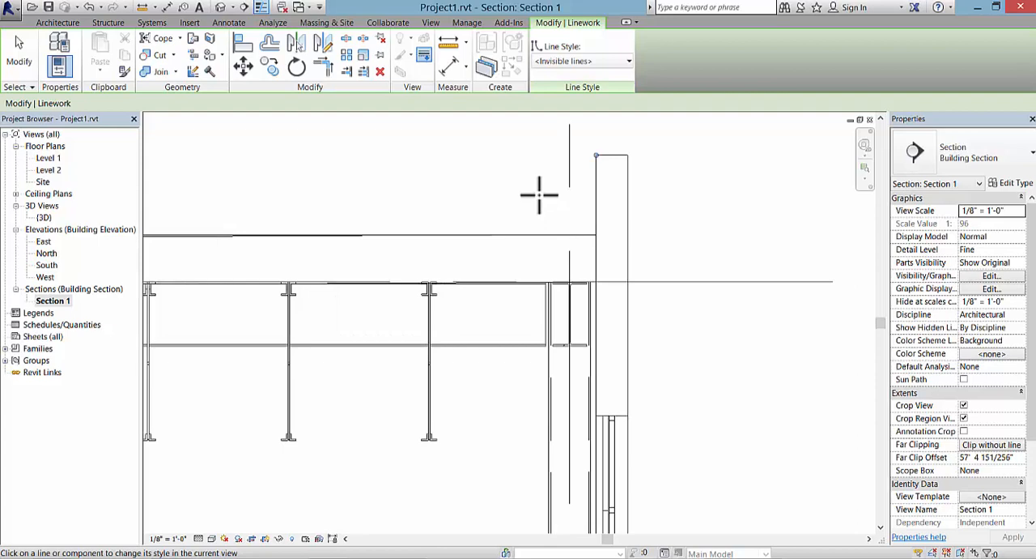
pyautogui.scroll(-1, 539, 195)
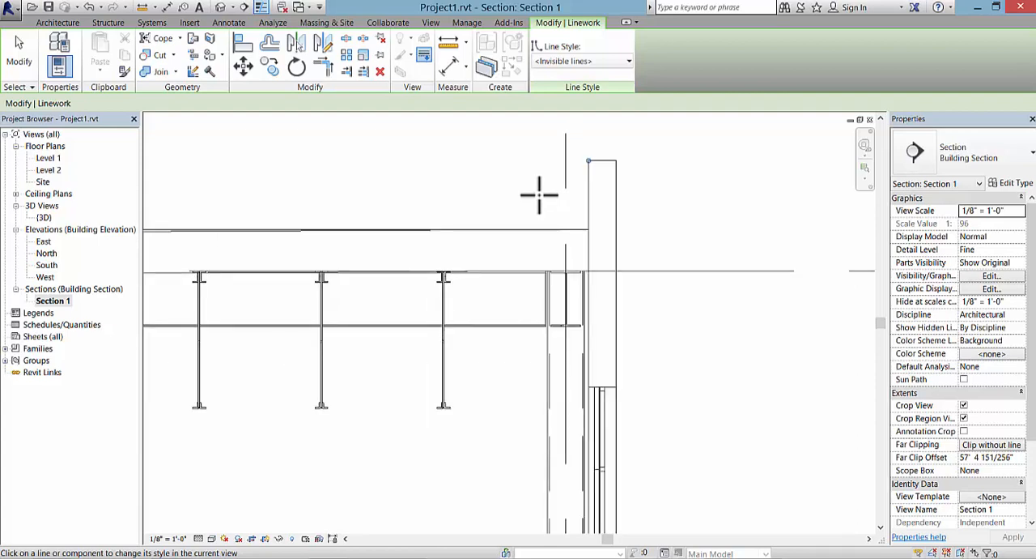
pyautogui.scroll(-1, 539, 195)
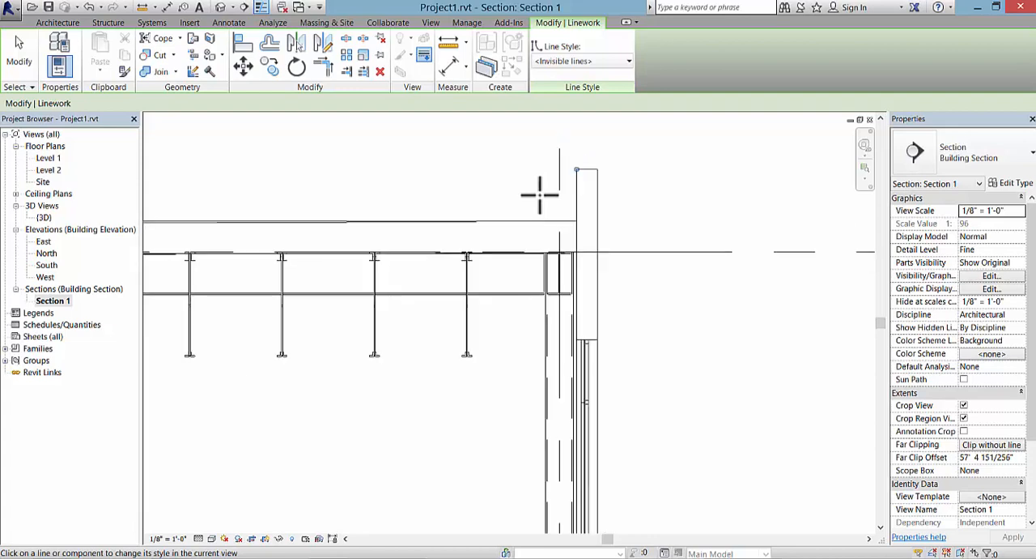
pyautogui.moveTo(540, 186); pyautogui.dragTo(493, 162, button='middle')
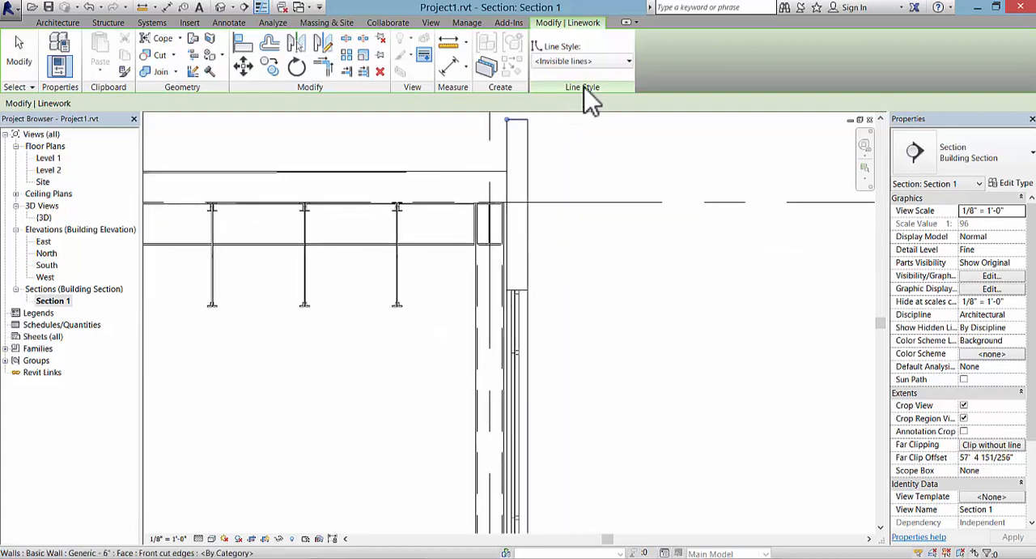
pyautogui.click(628, 63)
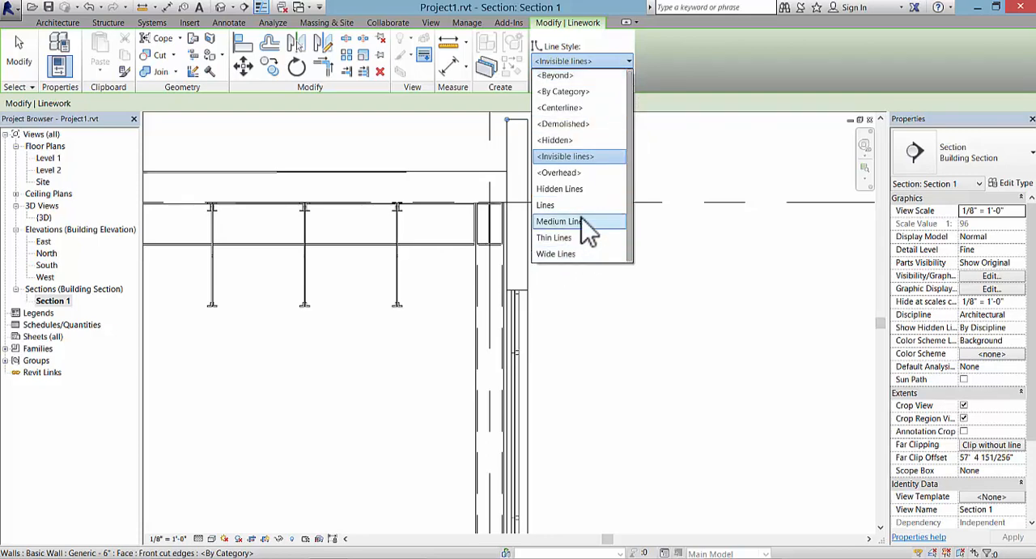
pyautogui.click(599, 157)
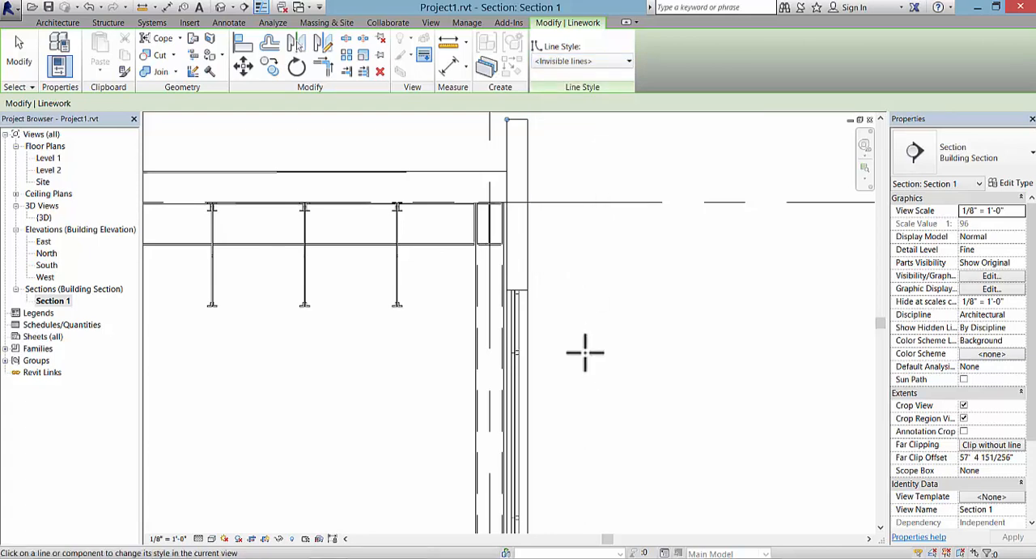
pyautogui.press('Escape')
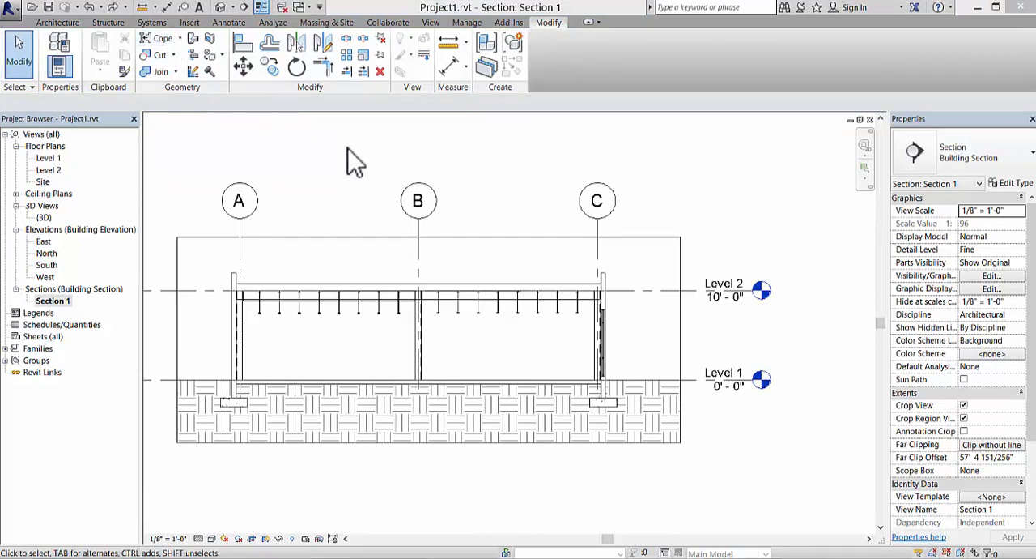
pyautogui.click(180, 39)
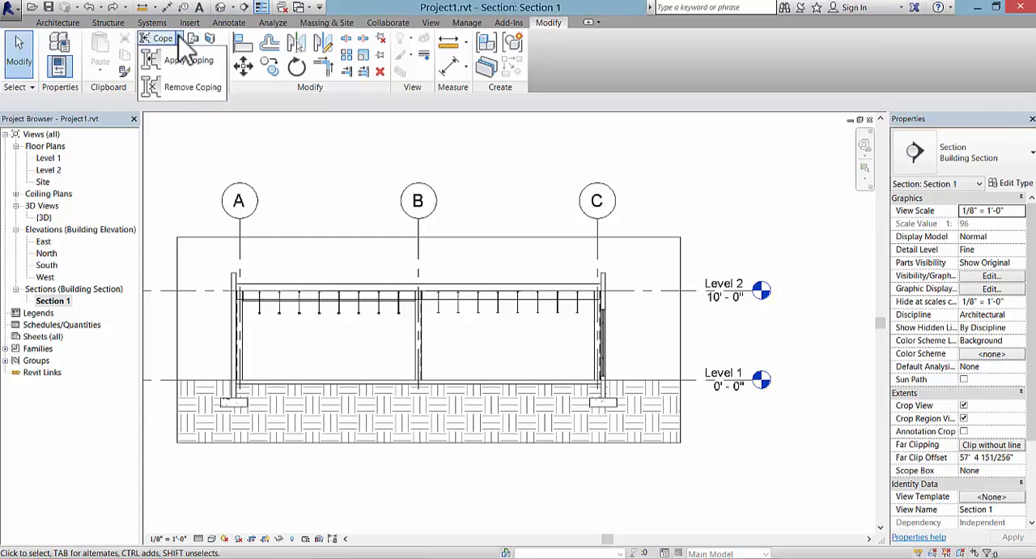
pyautogui.click(169, 132)
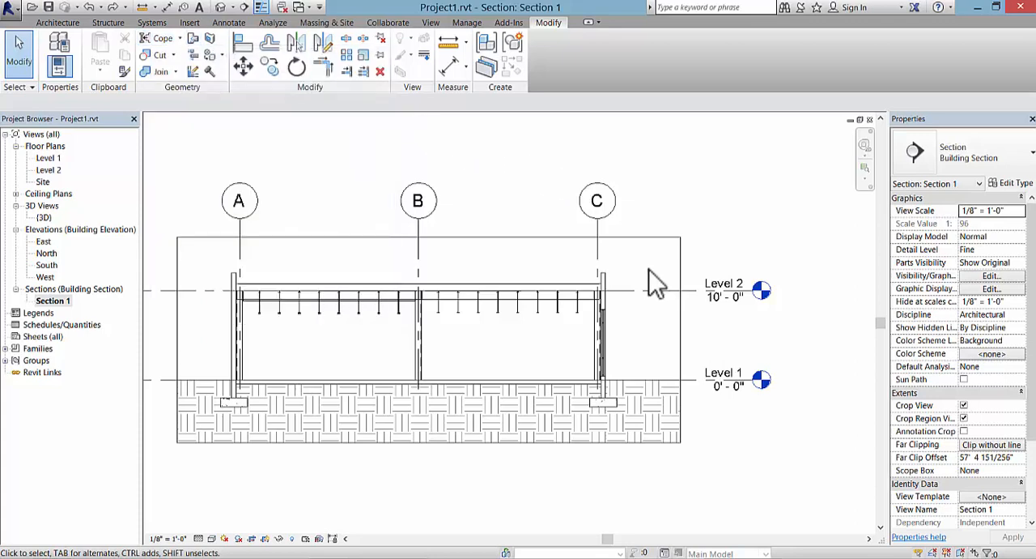
# Step: Set the Section 1 view scale to 1/4" = 1'-0"
pyautogui.click(168, 539)
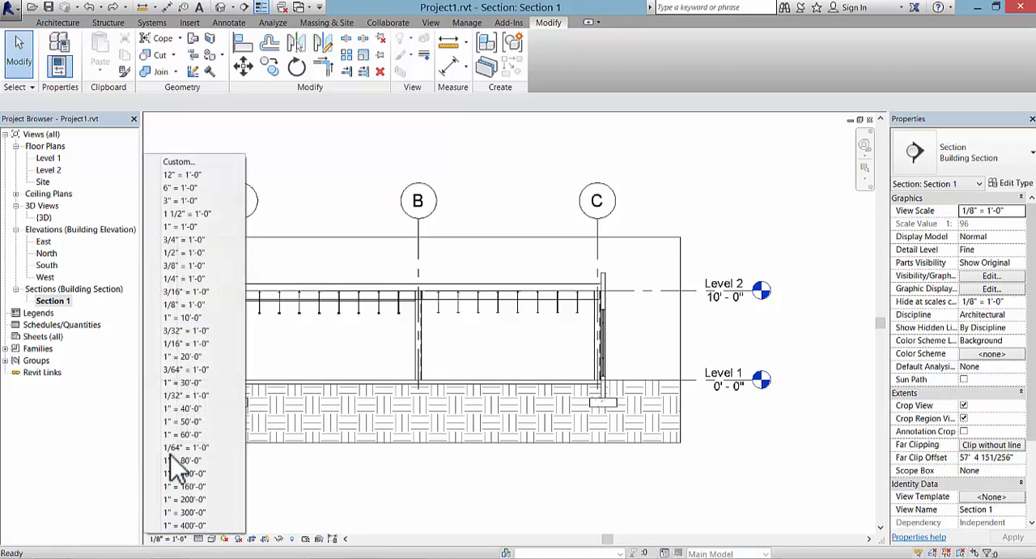
pyautogui.click(194, 281)
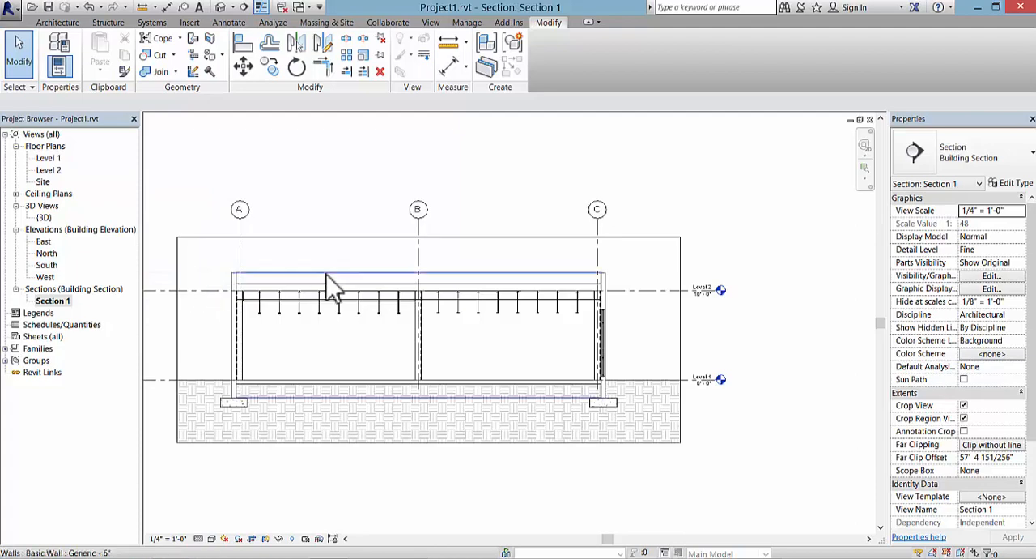
pyautogui.moveTo(410, 354); pyautogui.dragTo(447, 341, button='middle')
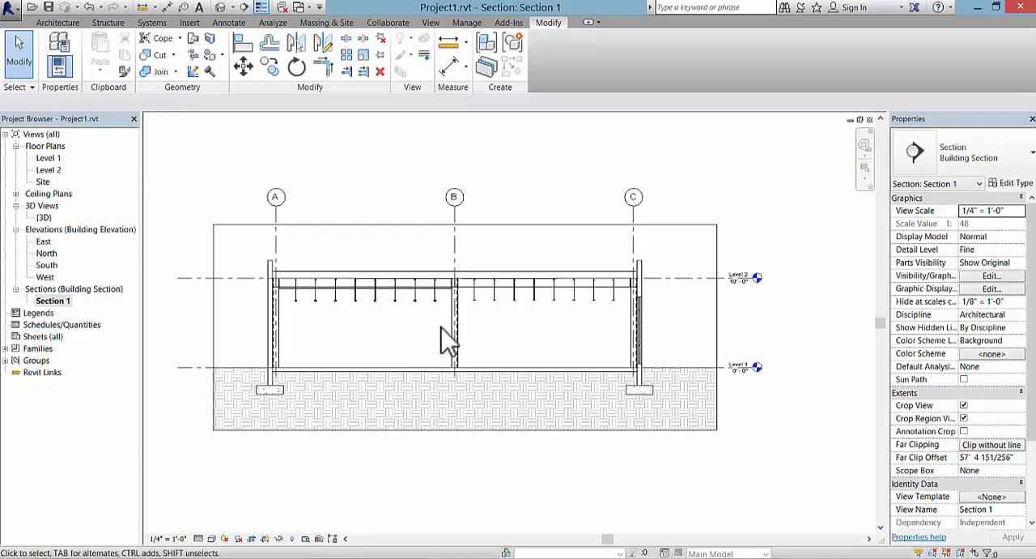
# Step: Create a rectangular callout around the full-height exterior wall at grid C, from above the grid bubble to below the footing
pyautogui.click(430, 23)
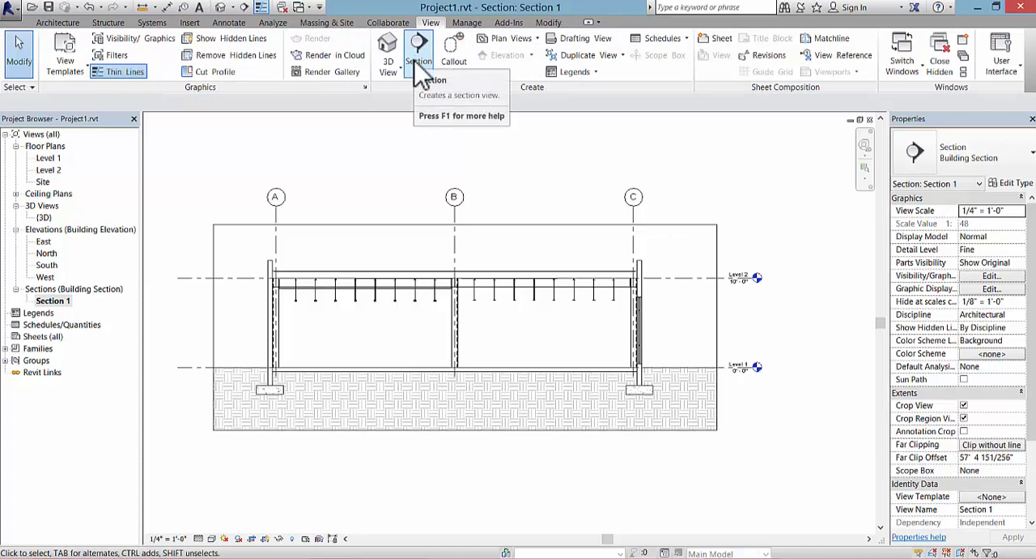
pyautogui.click(456, 70)
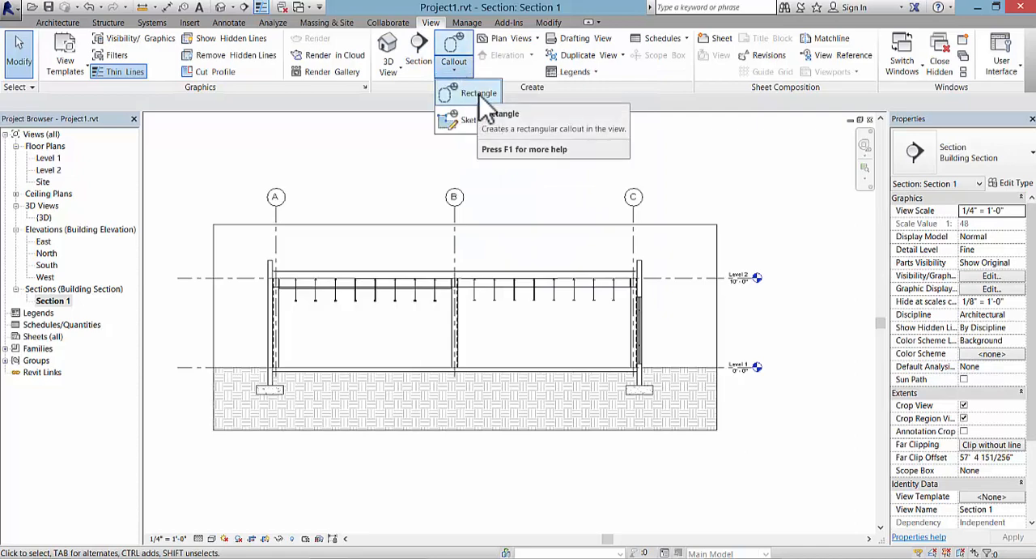
pyautogui.click(481, 97)
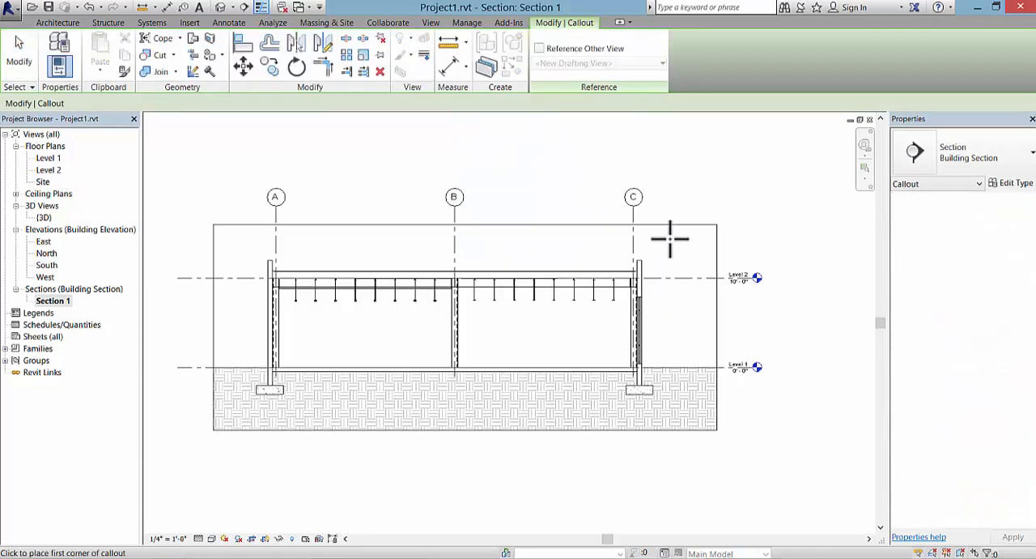
pyautogui.click(608, 173)
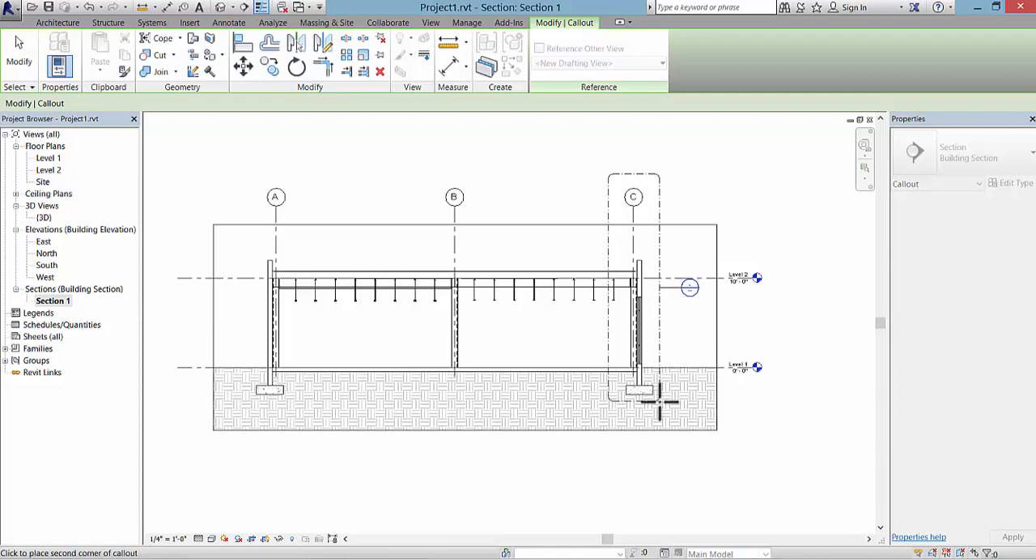
pyautogui.click(659, 398)
# Step: Narrow the callout boundary slightly on its interior side and move the callout head up beside its upper outer corner
pyautogui.click(610, 334)
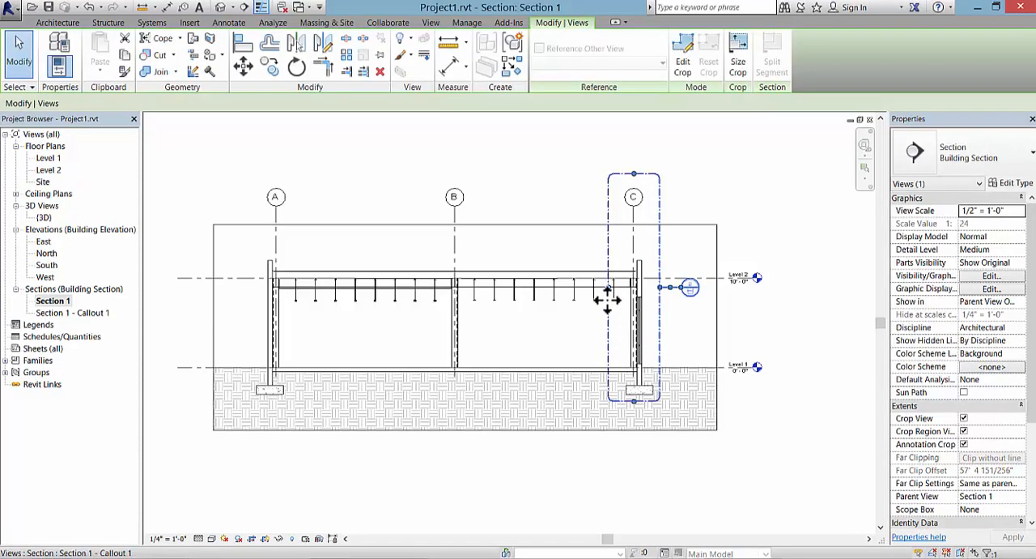
pyautogui.moveTo(609, 288)
pyautogui.mouseDown()
pyautogui.moveTo(618, 289)
pyautogui.moveTo(613, 298)
pyautogui.mouseUp()
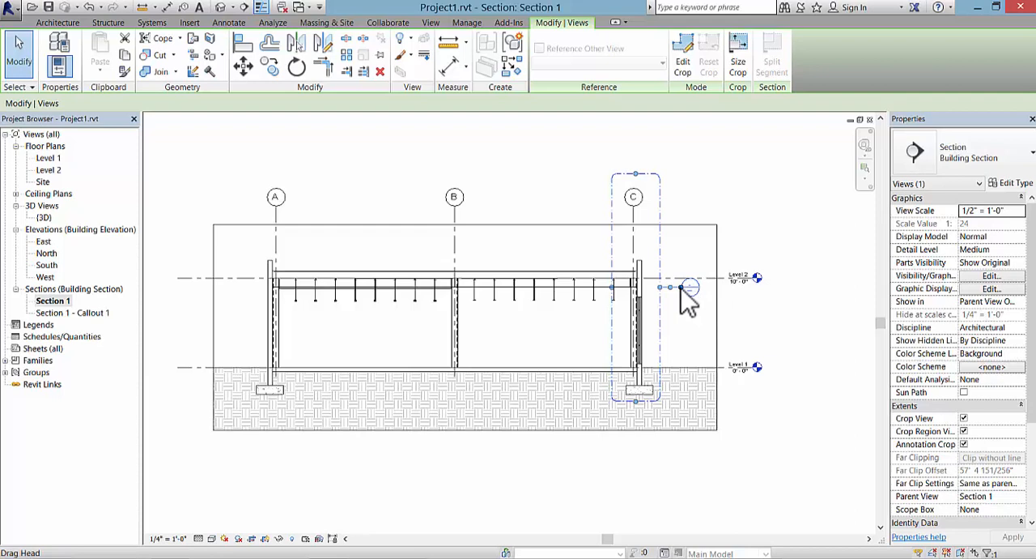
pyautogui.moveTo(688, 287); pyautogui.dragTo(678, 164)
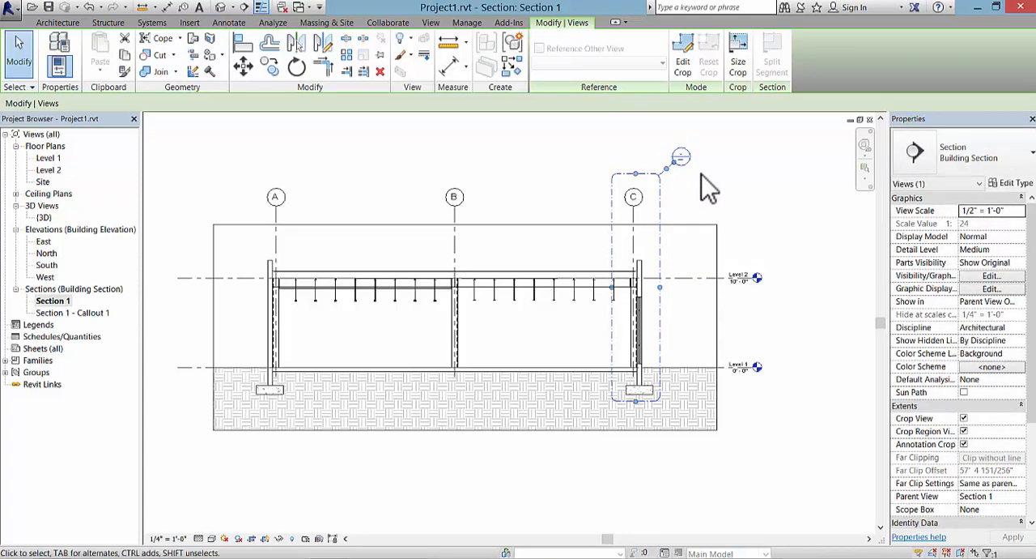
pyautogui.click(695, 193)
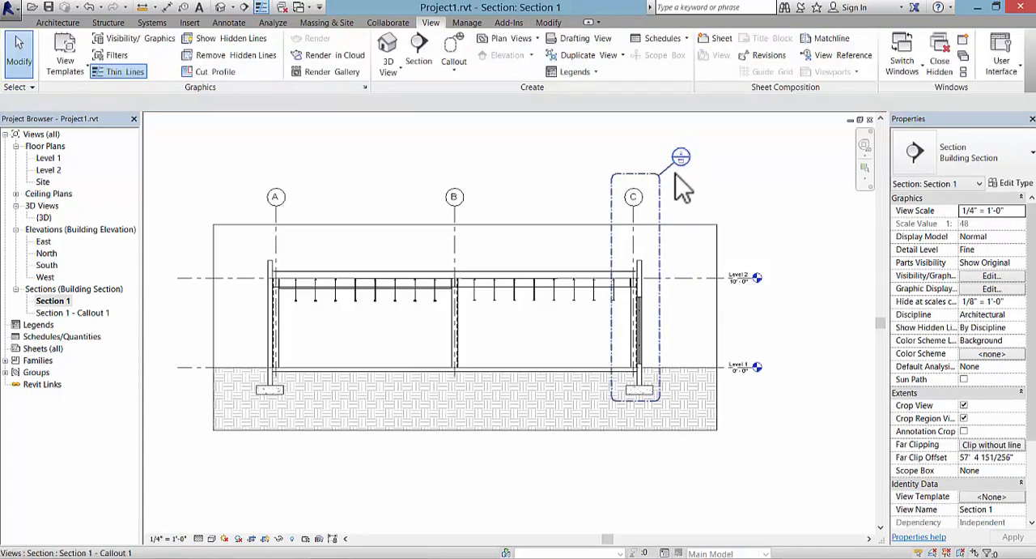
# Step: Open the Section 1 - Callout 1 view and lower its crop region's upper edge to just above the parapet
pyautogui.doubleClick(90, 315)
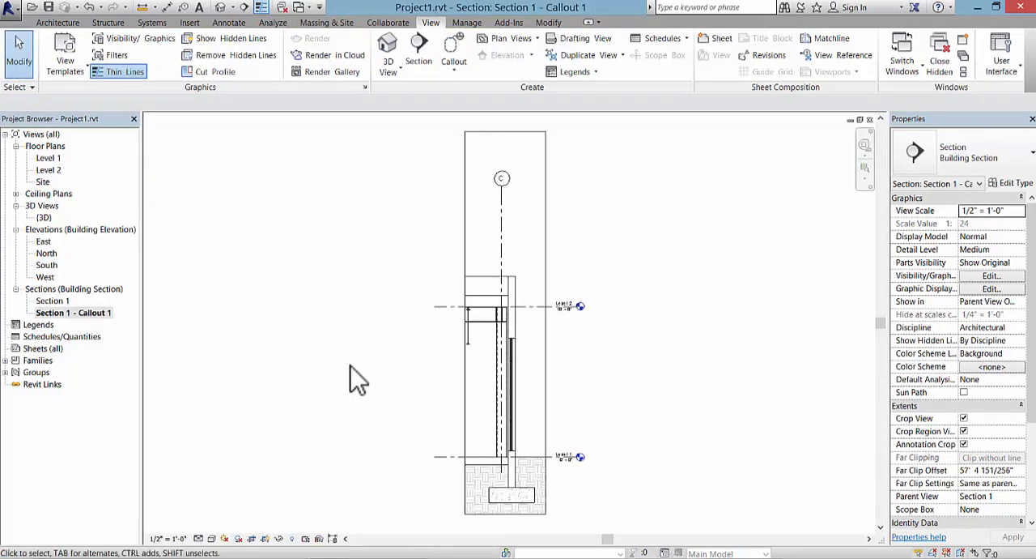
pyautogui.scroll(-1, 360, 413)
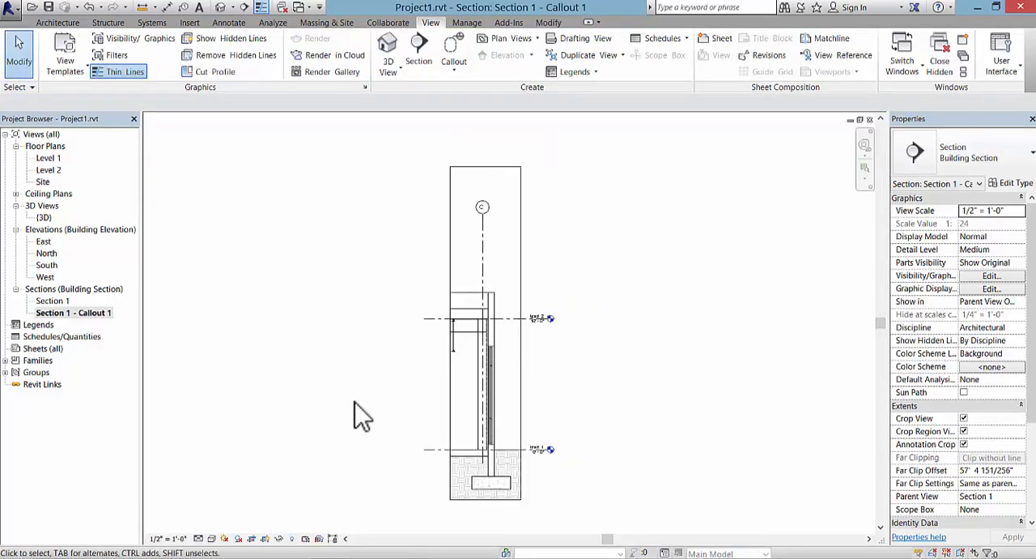
pyautogui.scroll(1, 382, 435)
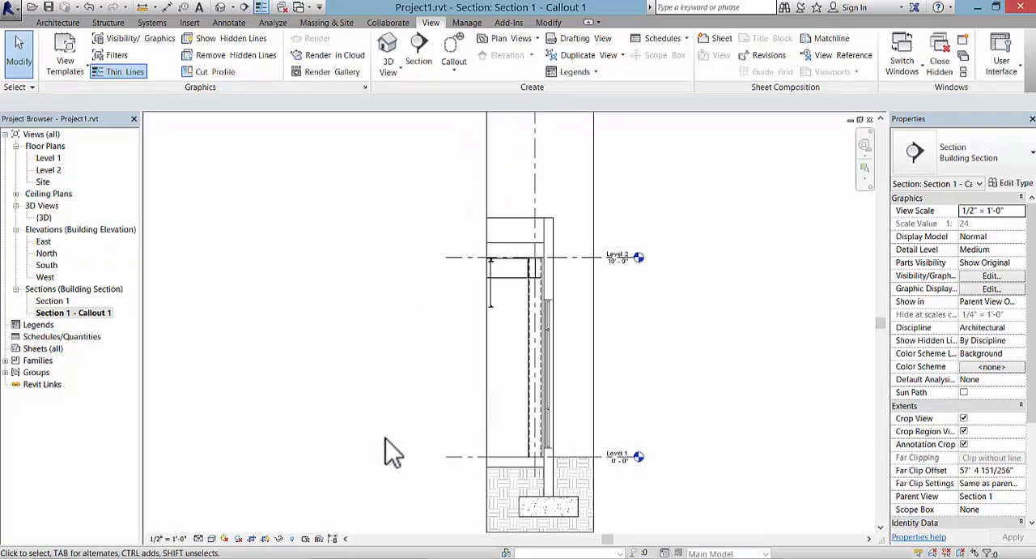
pyautogui.moveTo(386, 439)
pyautogui.mouseDown(button='middle')
pyautogui.moveTo(356, 396)
pyautogui.moveTo(322, 420)
pyautogui.mouseUp(button='middle')
pyautogui.scroll(-1, 312, 413)
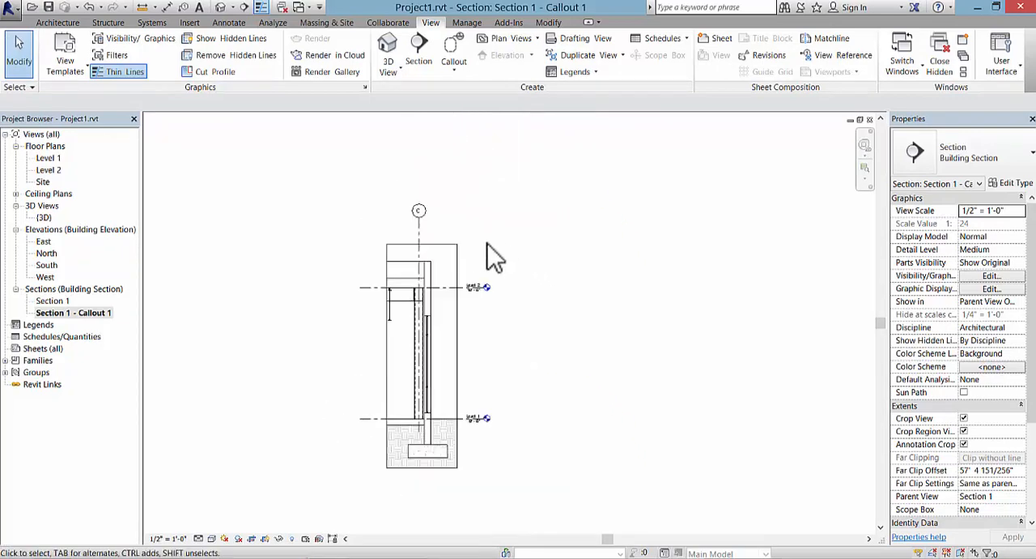
# Step: Turn Crop Region Visible off for the callout view to preview it without the border, and turn it back on
pyautogui.click(452, 245)
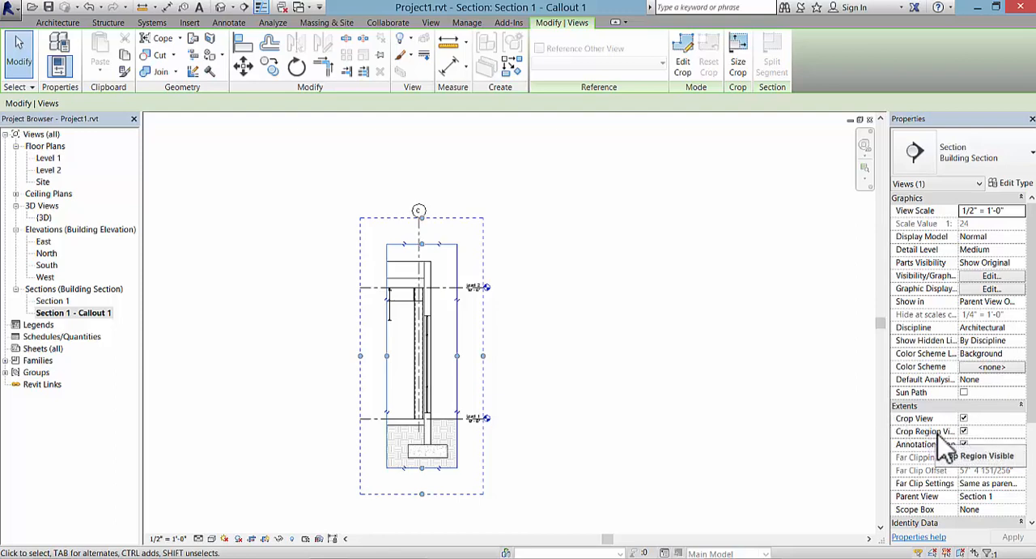
pyautogui.click(965, 431)
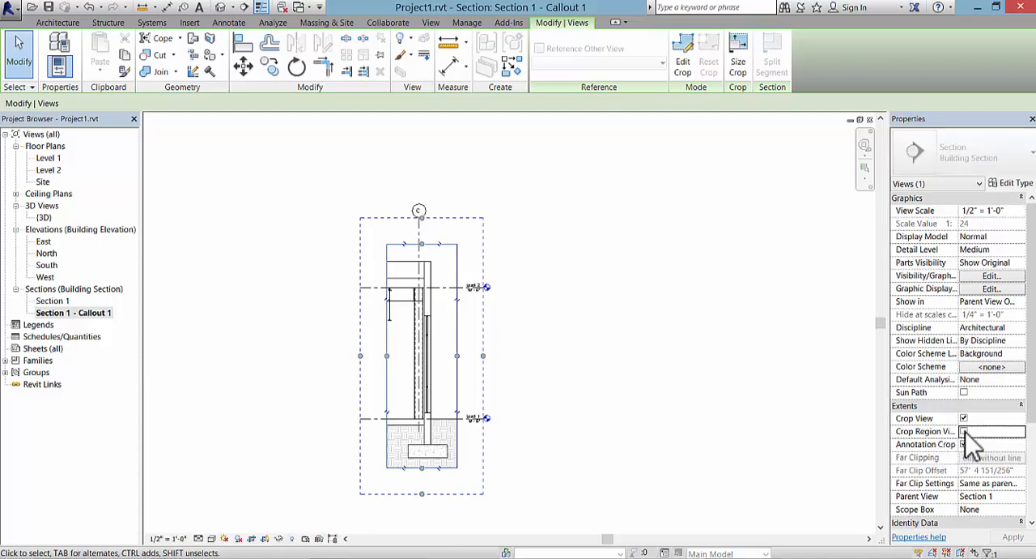
pyautogui.click(1022, 538)
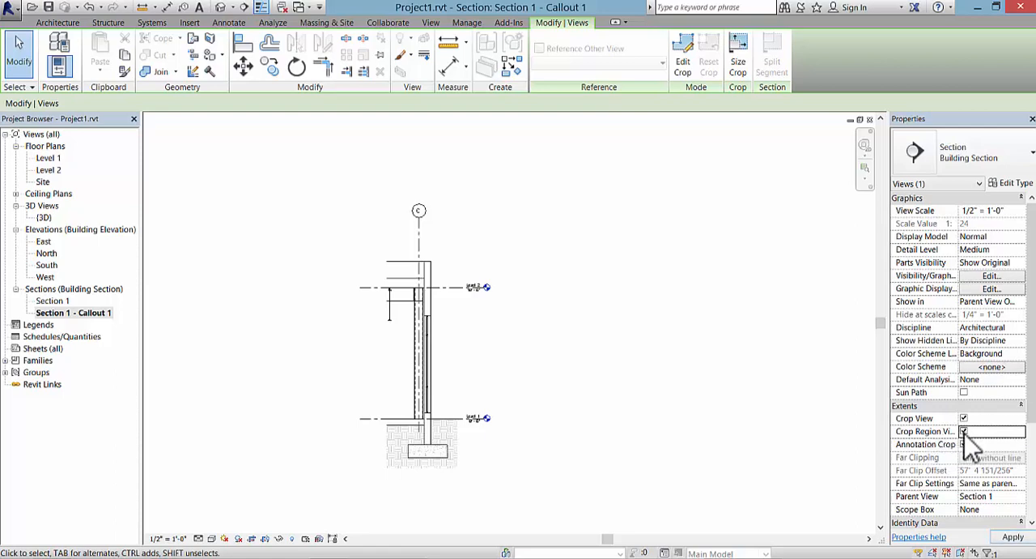
pyautogui.click(1012, 537)
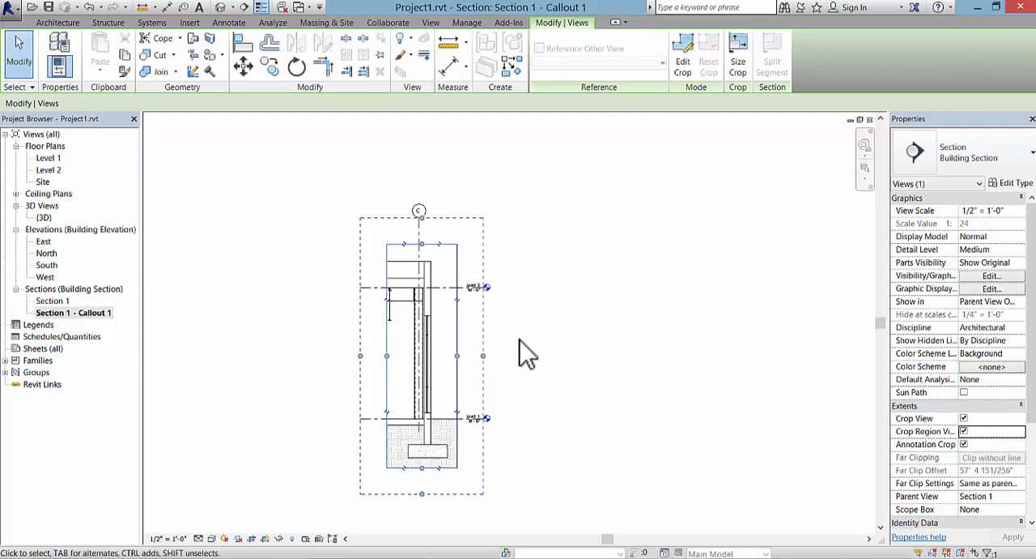
# Step: Split the callout view's crop region with a horizontal view break, keeping separate roof and foundation portions
pyautogui.click(474, 315)
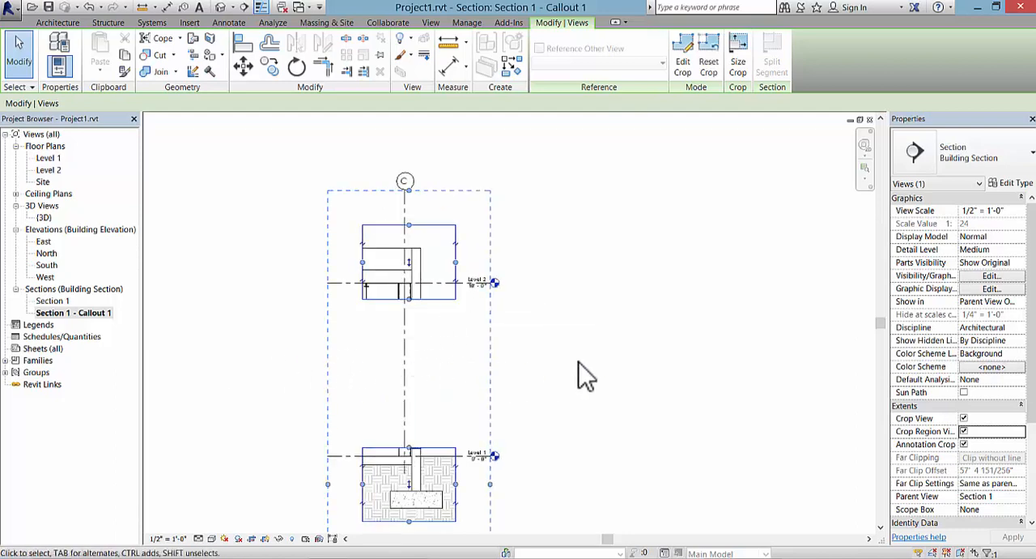
# Step: Extend the roof portion's lower crop edge down and the foundation portion's upper crop edge up, leaving only a narrow gap between them
pyautogui.moveTo(410, 300); pyautogui.dragTo(410, 353)
pyautogui.moveTo(409, 451); pyautogui.dragTo(412, 381)
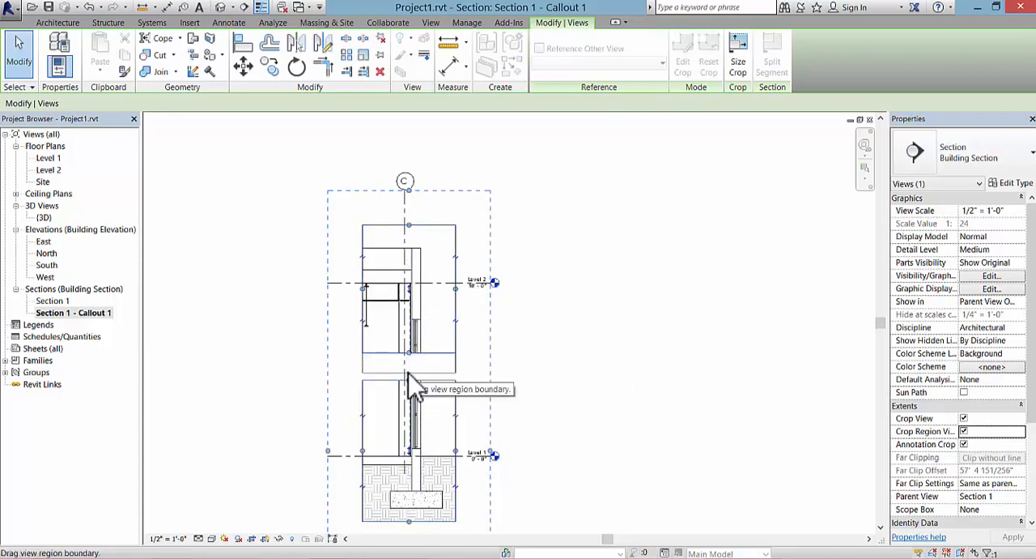
pyautogui.click(456, 373)
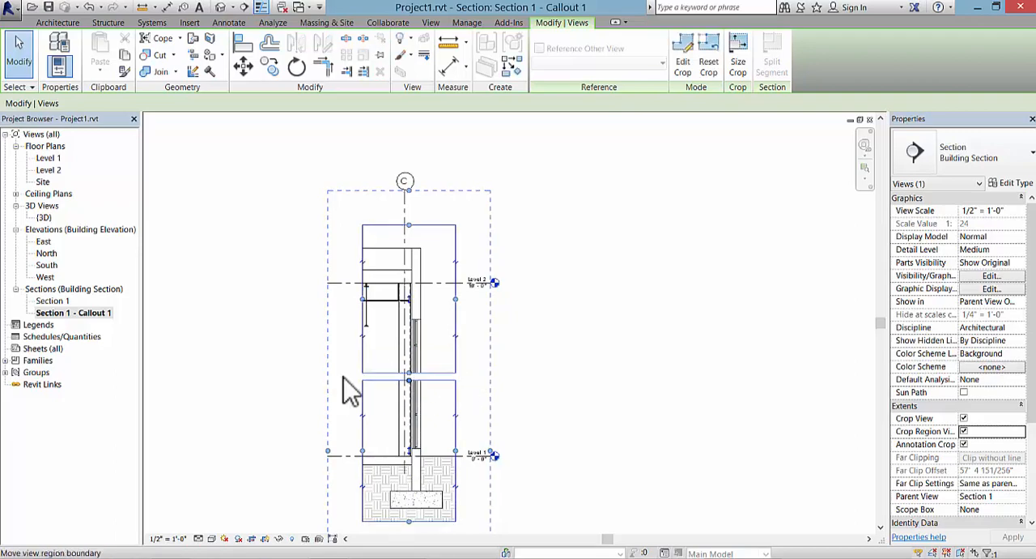
pyautogui.click(522, 398)
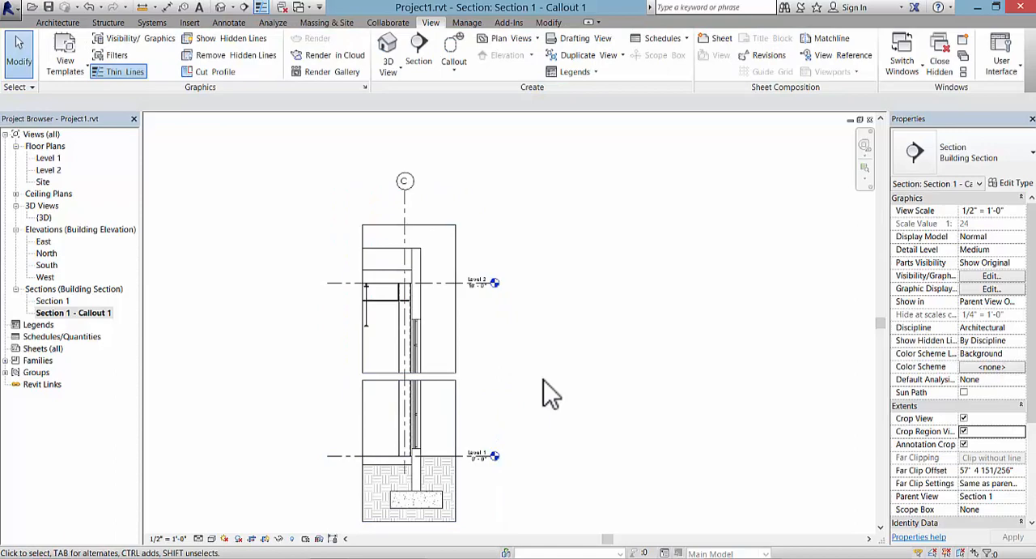
pyautogui.scroll(-1, 551, 394)
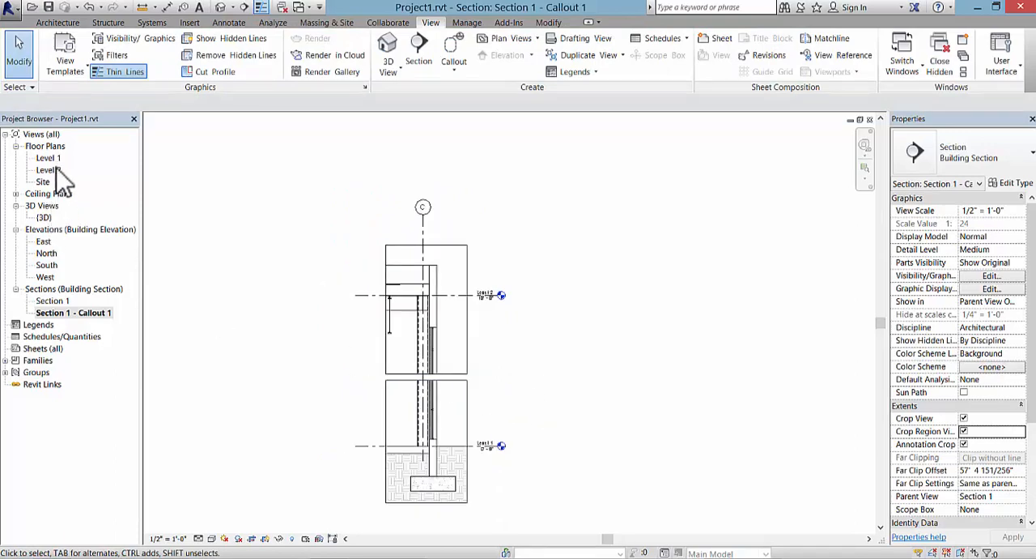
# Step: Open the default 3D view to look over the whole building on its site
pyautogui.click(221, 8)
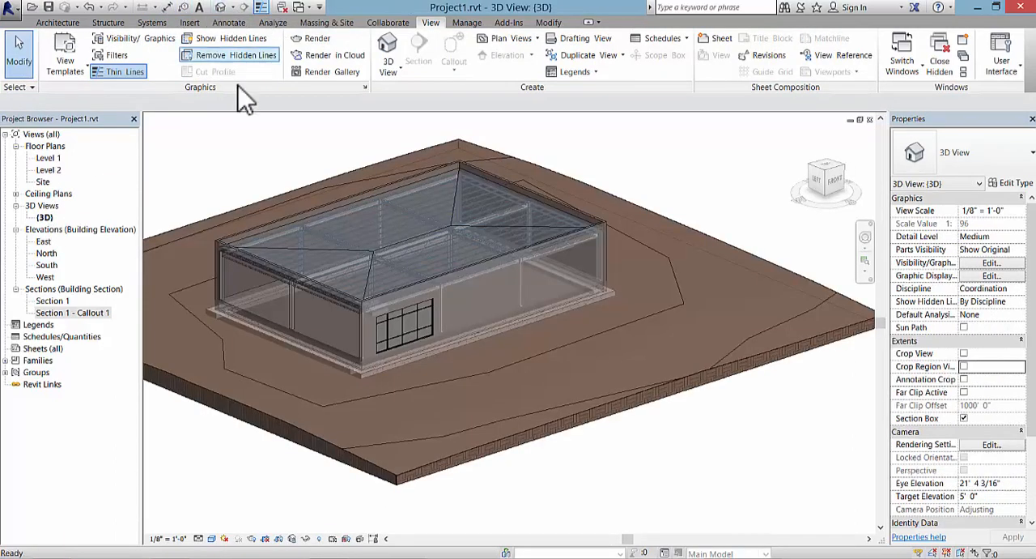
pyautogui.scroll(-1, 354, 469)
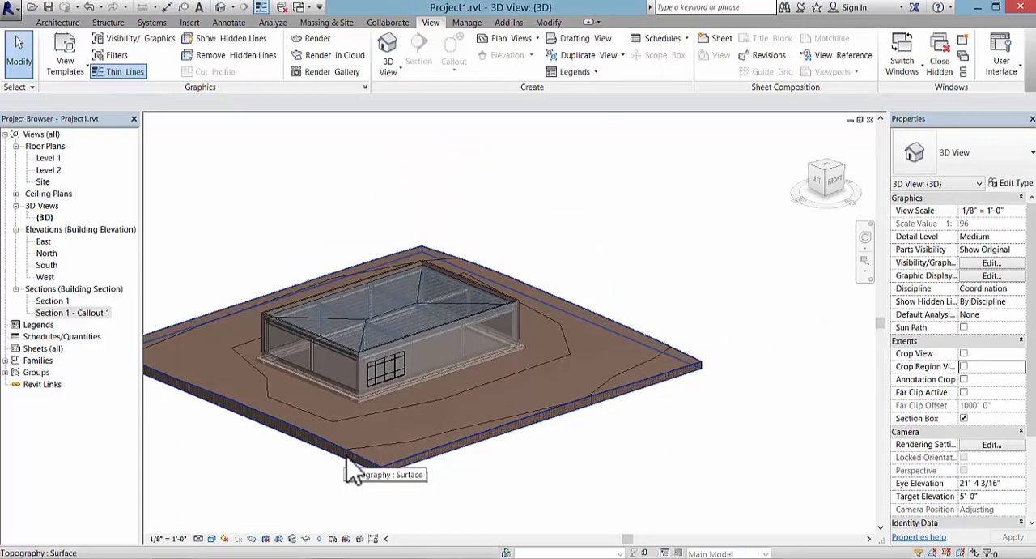
pyautogui.moveTo(274, 477); pyautogui.dragTo(340, 477, button='middle')
pyautogui.scroll(1, 324, 472)
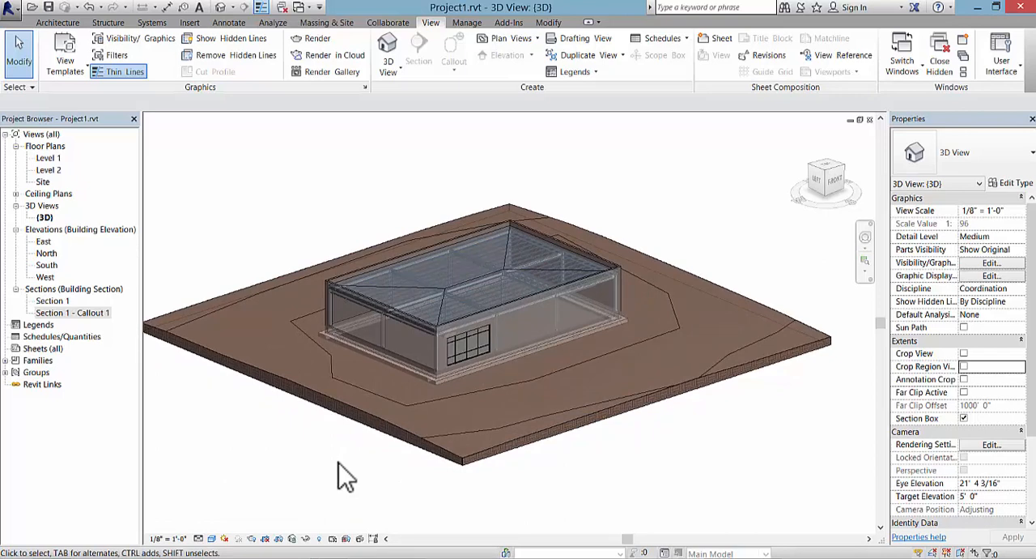